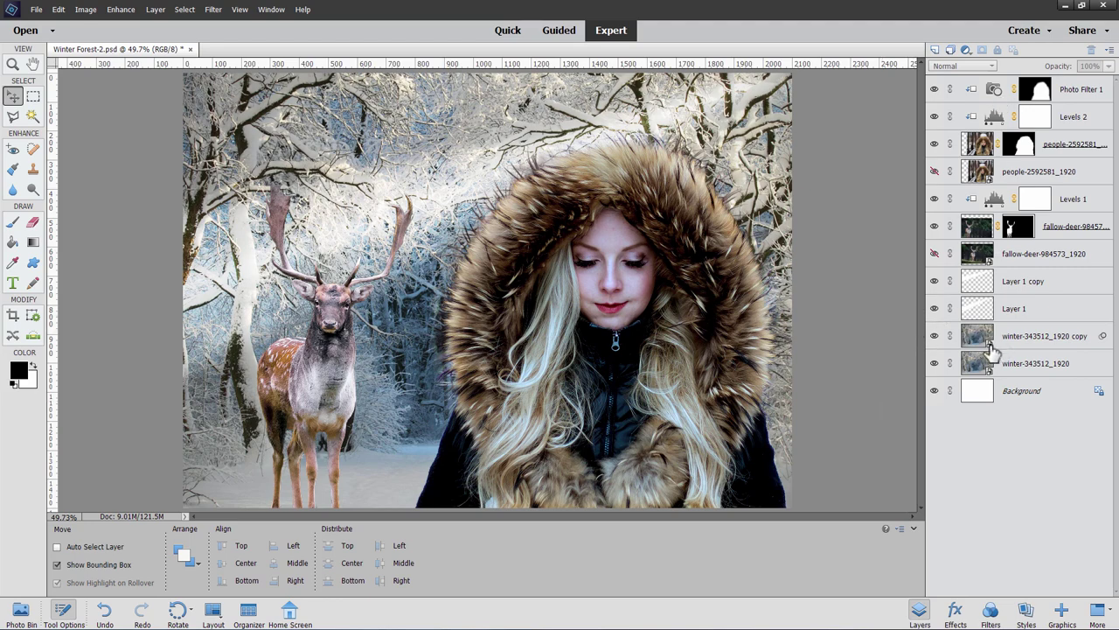
# Toggle the visibility of the winter forest layers, Layer 1 and Layer 1 copy to examine their contribution to the composite
pyautogui.click(935, 339)
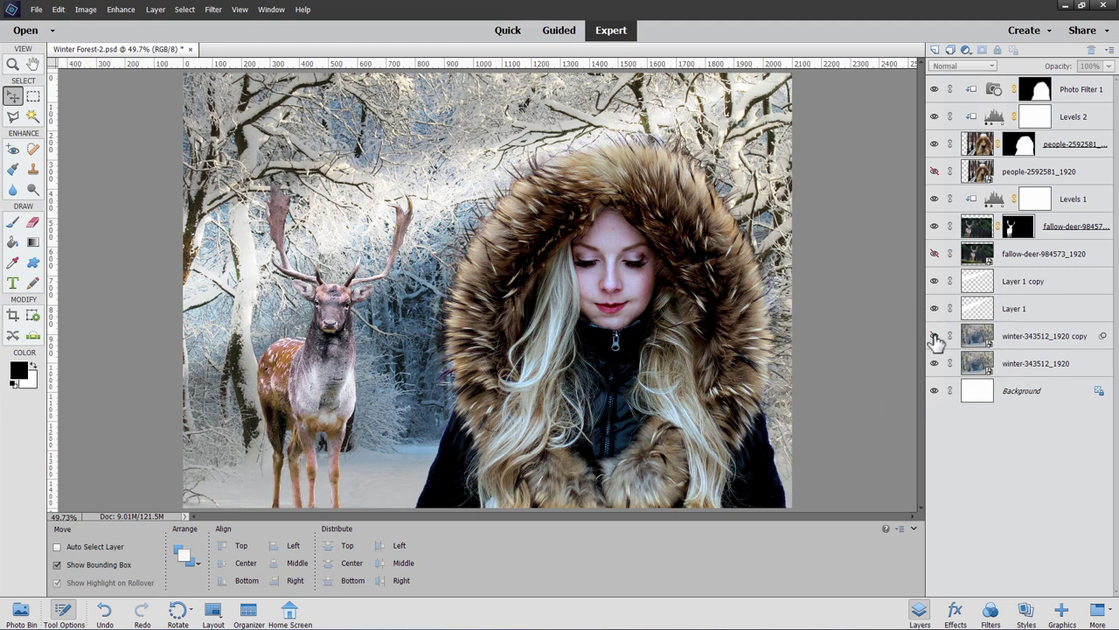
pyautogui.click(934, 340)
pyautogui.click(935, 364)
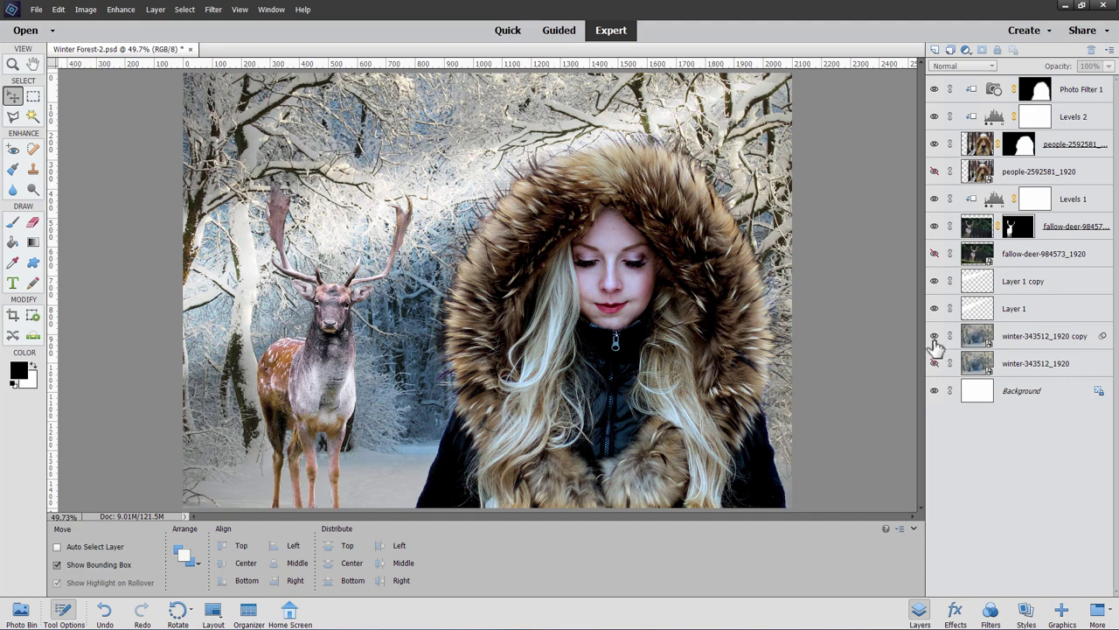
pyautogui.click(934, 338)
pyautogui.click(935, 337)
pyautogui.click(934, 364)
pyautogui.click(935, 308)
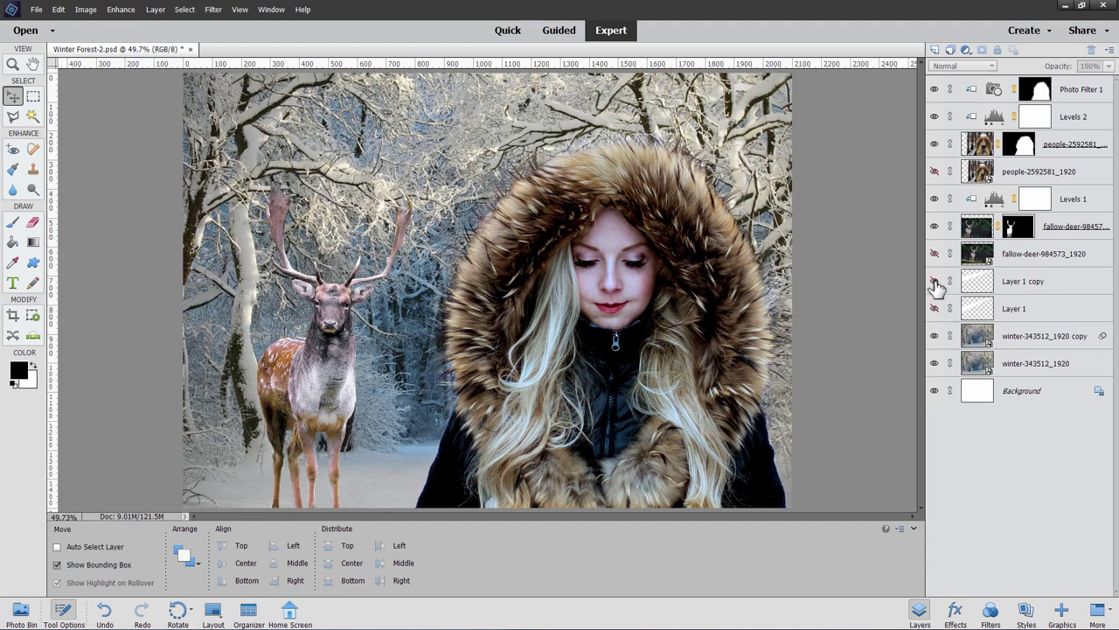
pyautogui.click(934, 308)
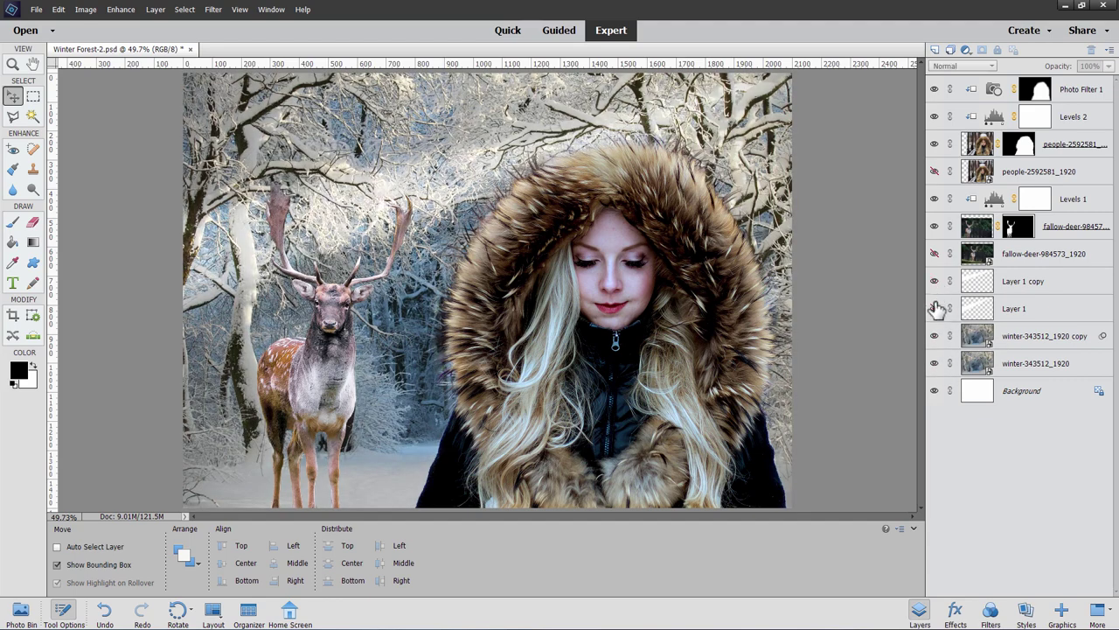
# Hide and show the masked deer layer and the masked woman layer to examine their part in the composite
pyautogui.click(934, 227)
pyautogui.click(935, 226)
pyautogui.click(935, 227)
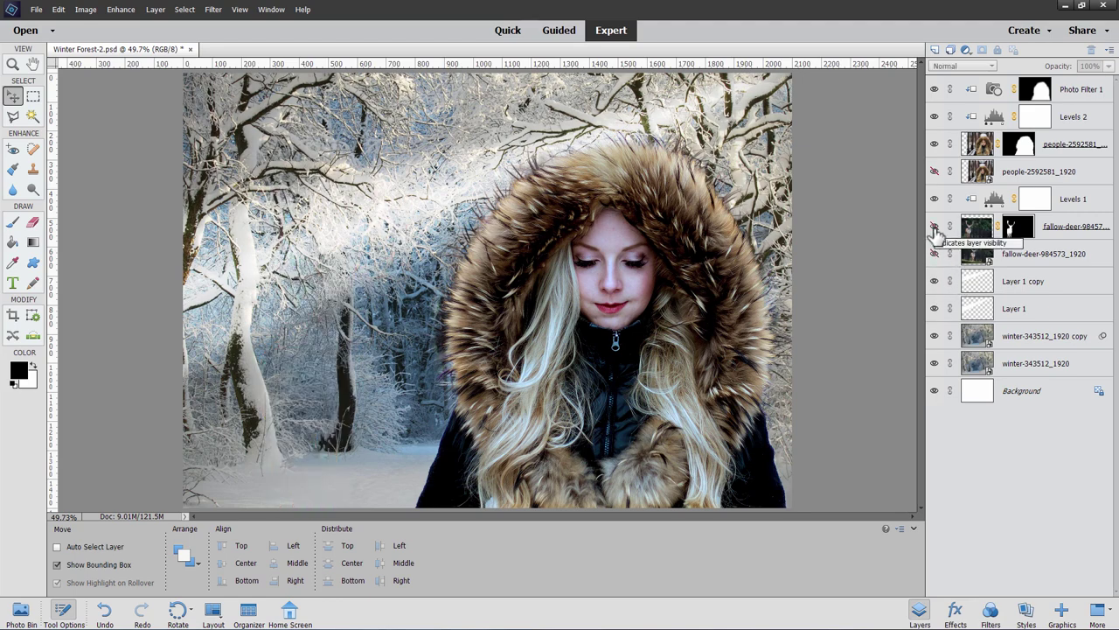
pyautogui.click(934, 227)
pyautogui.click(933, 145)
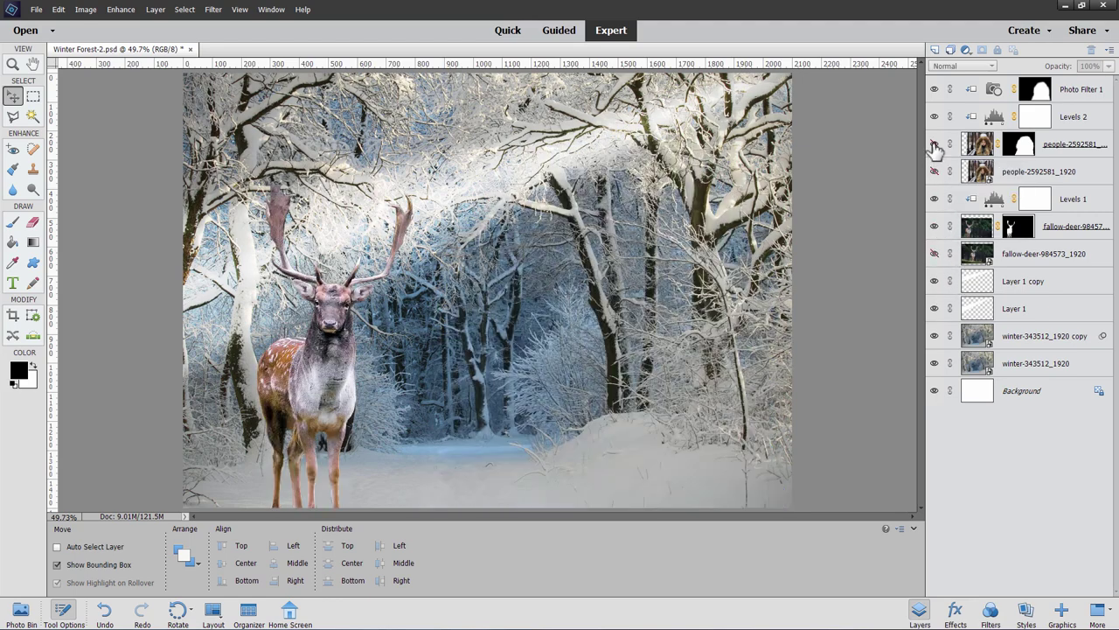
pyautogui.click(934, 145)
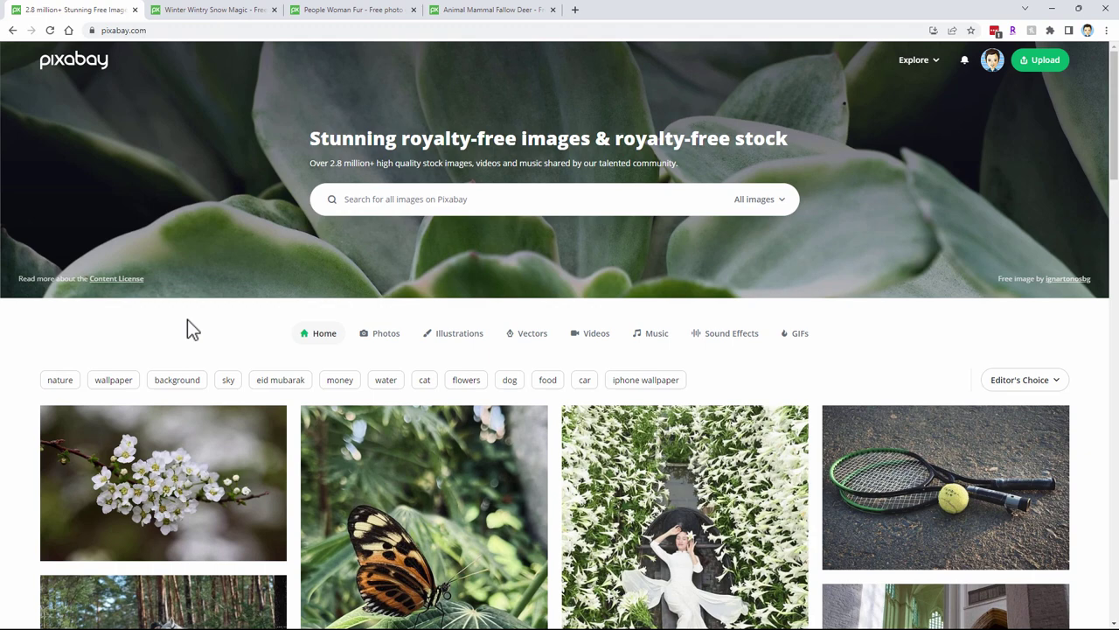
# Download the winter forest photo from Pixabay at 1920×1244 and save it in the Projects folder as winter-343512_1920.jpg
pyautogui.click(219, 12)
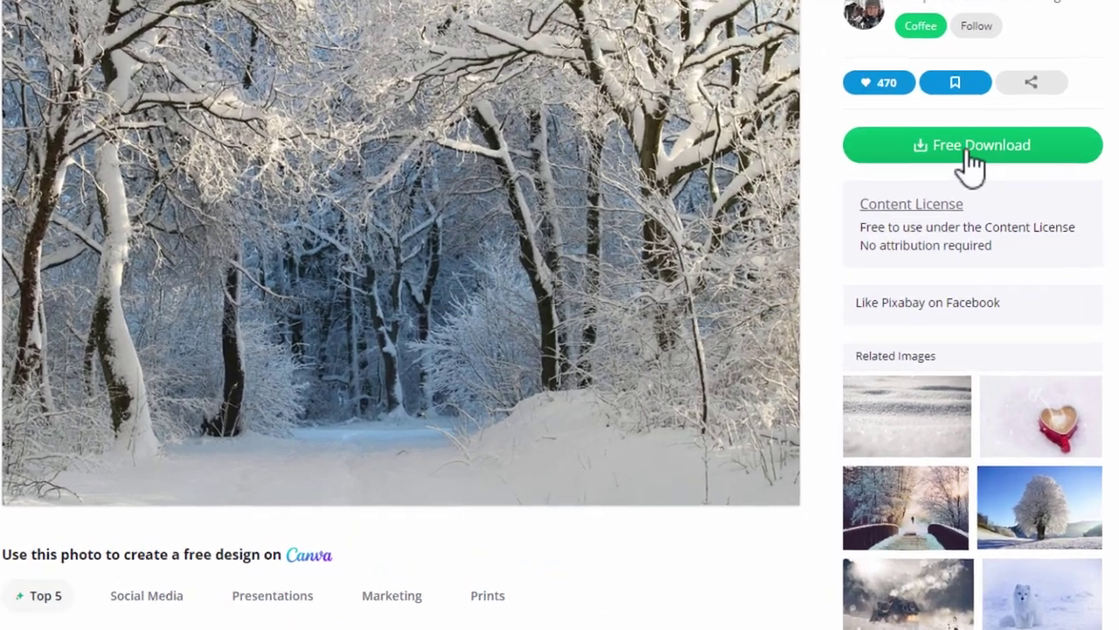
pyautogui.click(932, 169)
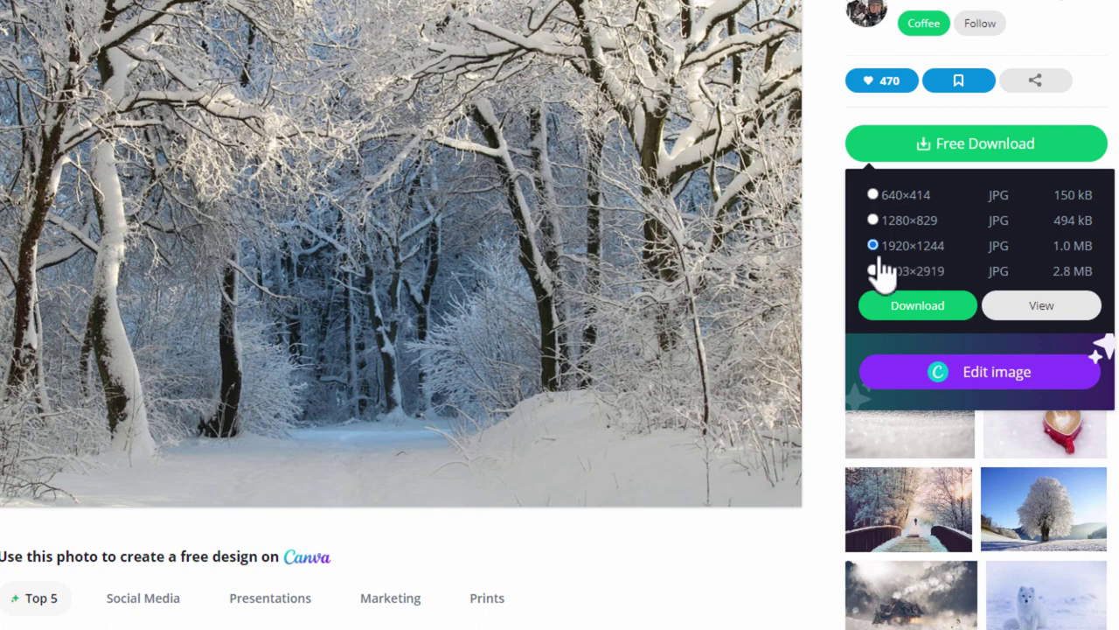
pyautogui.click(915, 311)
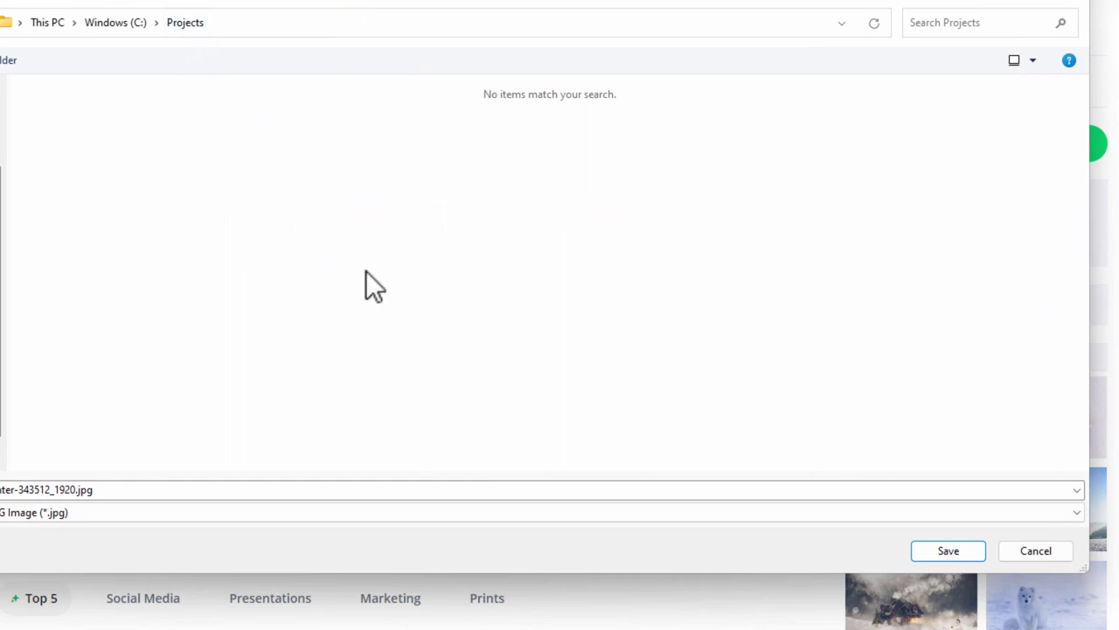
pyautogui.click(950, 547)
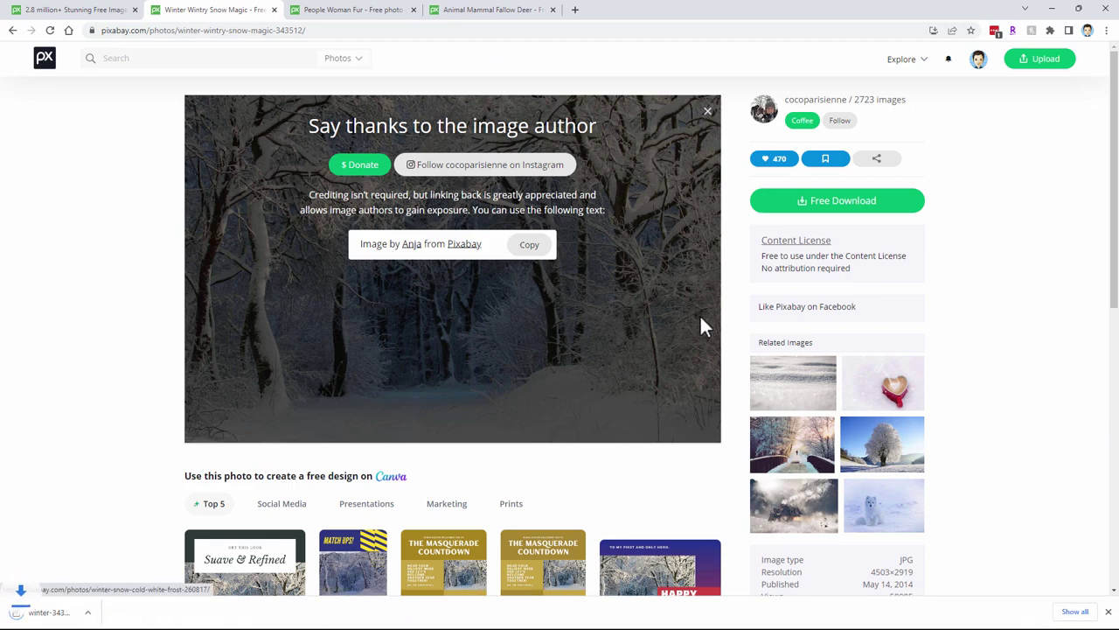
# Download the photo of the woman in the fur hood at 1920×1442 and save it as people-2592581_1920.jpg in Projects
pyautogui.click(341, 10)
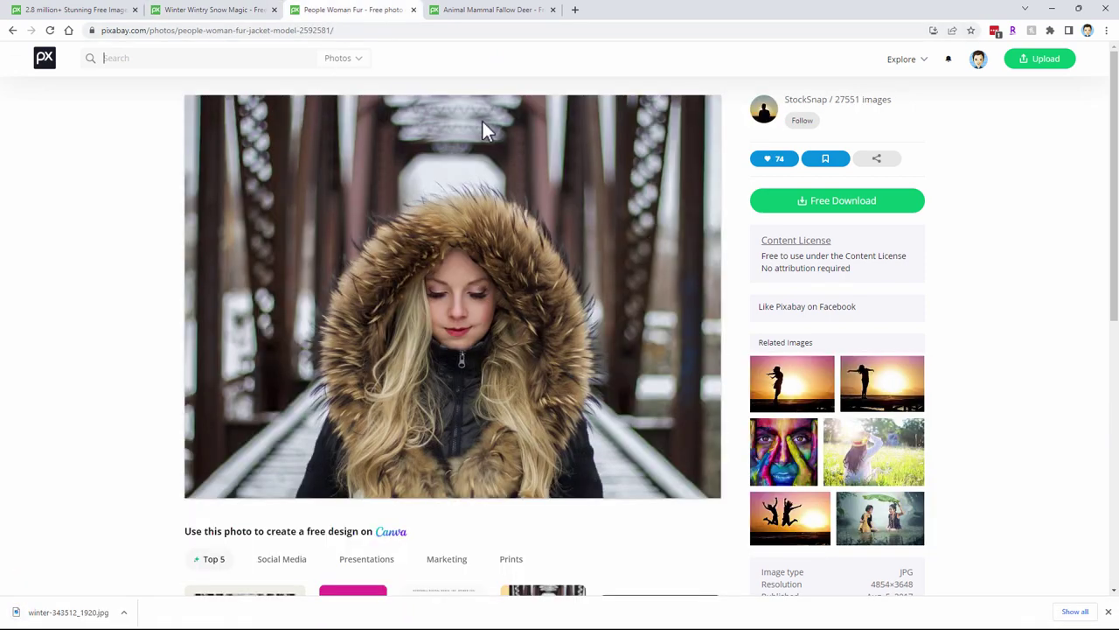
pyautogui.click(836, 208)
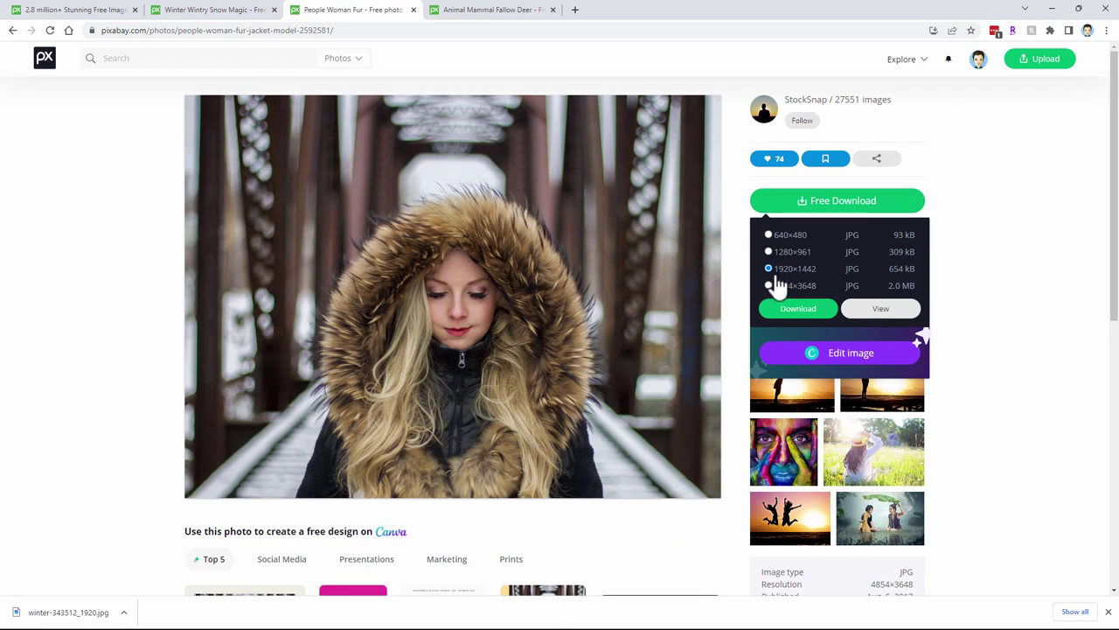
pyautogui.click(799, 309)
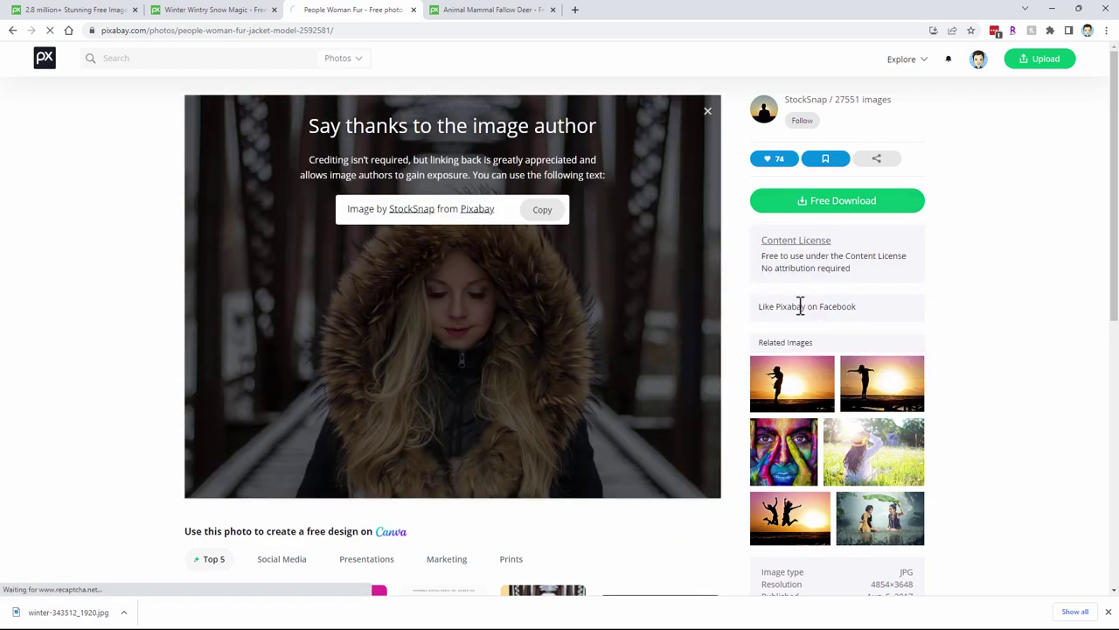
pyautogui.click(816, 476)
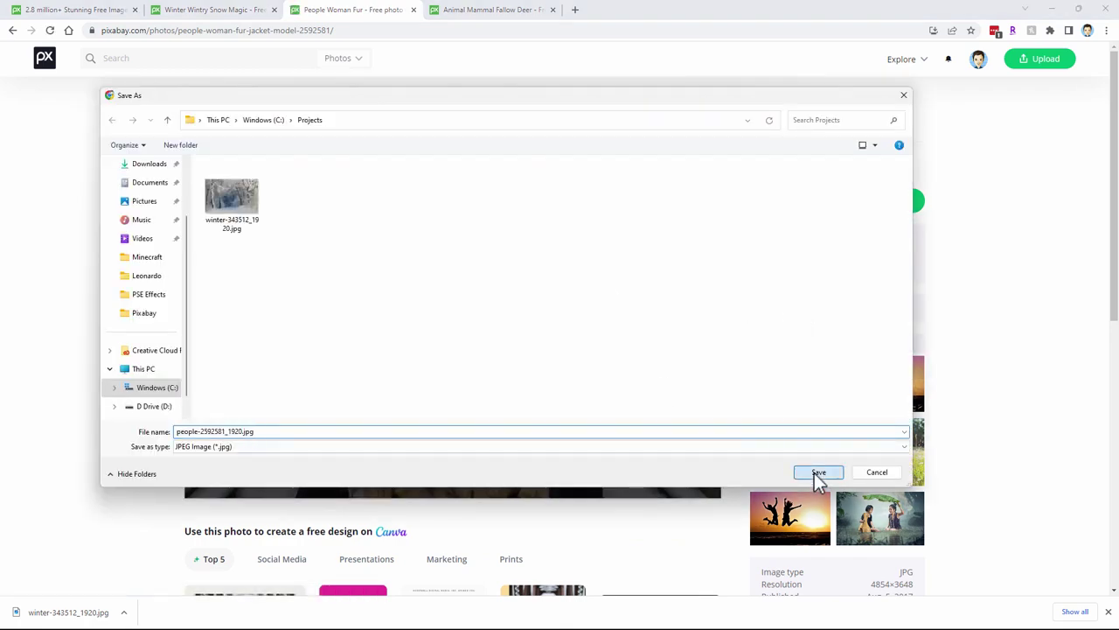
# Download the fallow deer photo at 1920×1200 and save it as animal-984573_1920.jpg in the Projects folder
pyautogui.click(509, 13)
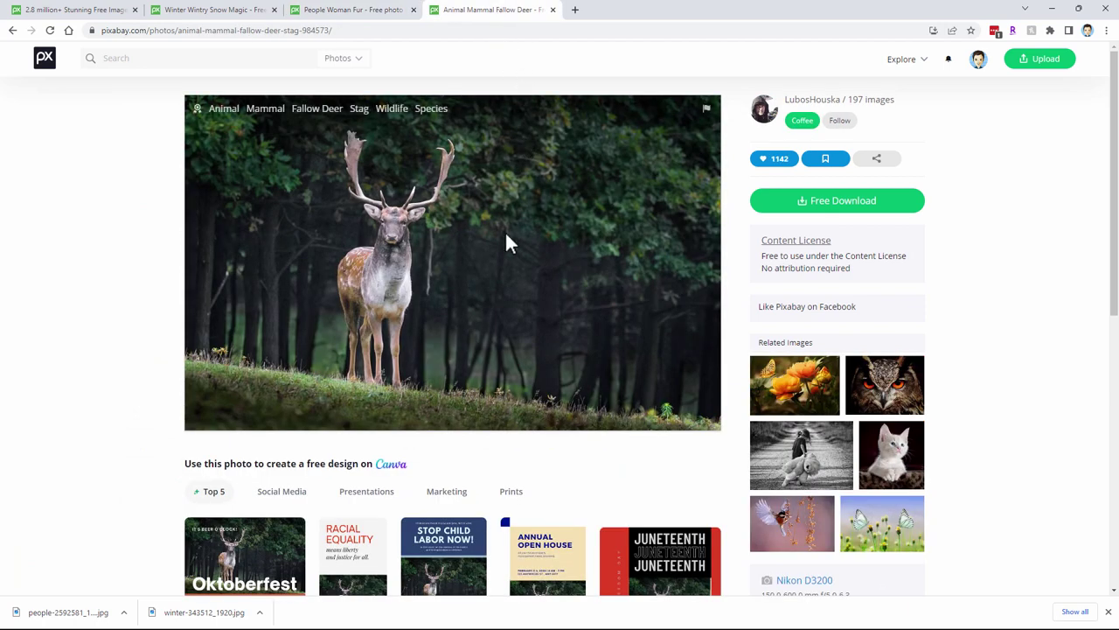
pyautogui.click(835, 208)
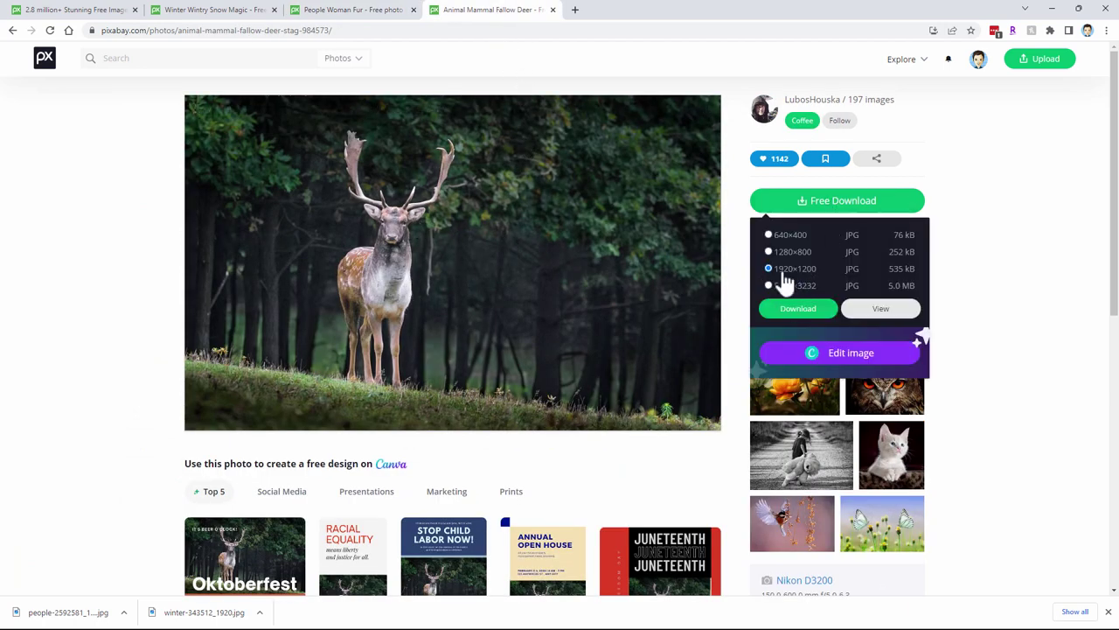
pyautogui.click(800, 311)
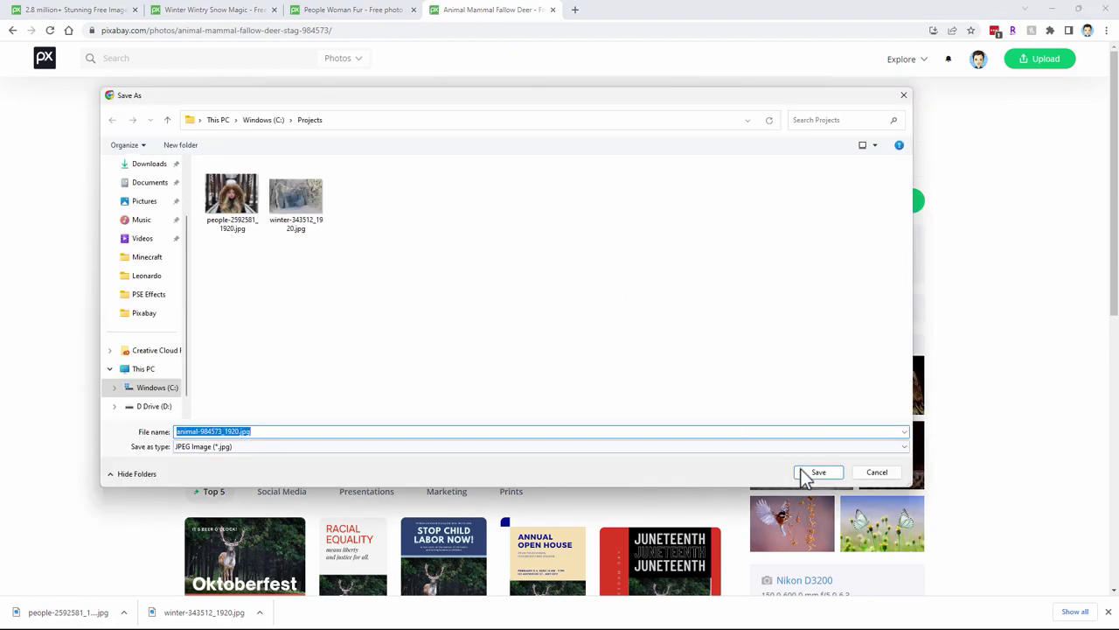
pyautogui.click(814, 471)
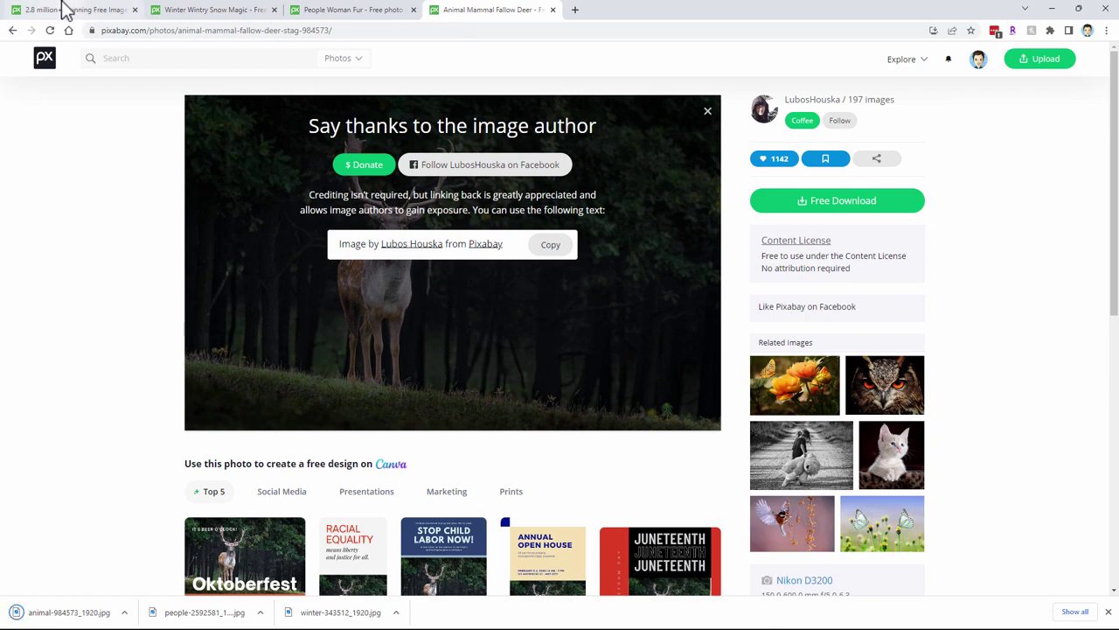
# Leave the browser for Photoshop Elements and close Winter Forest-2.psd without saving its changes
pyautogui.click(1105, 16)
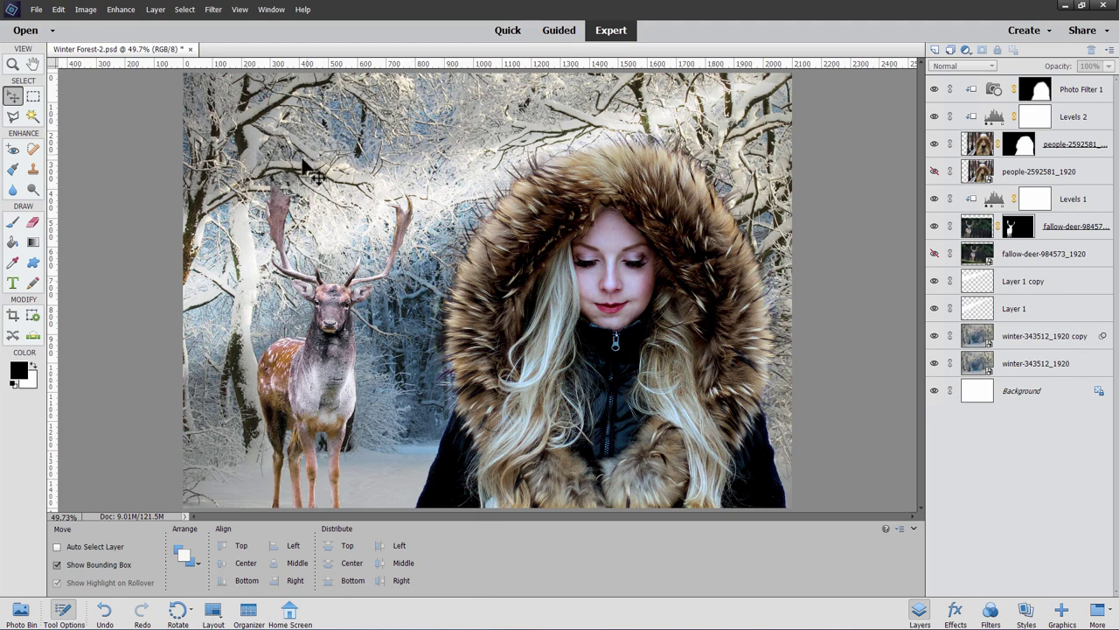
pyautogui.click(190, 49)
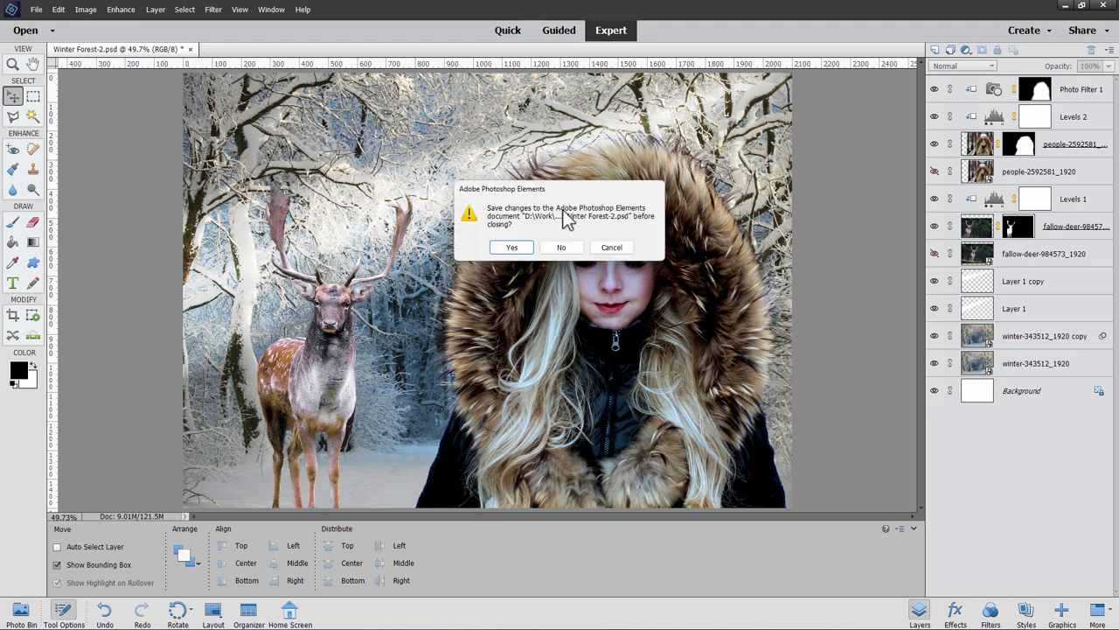
pyautogui.click(562, 247)
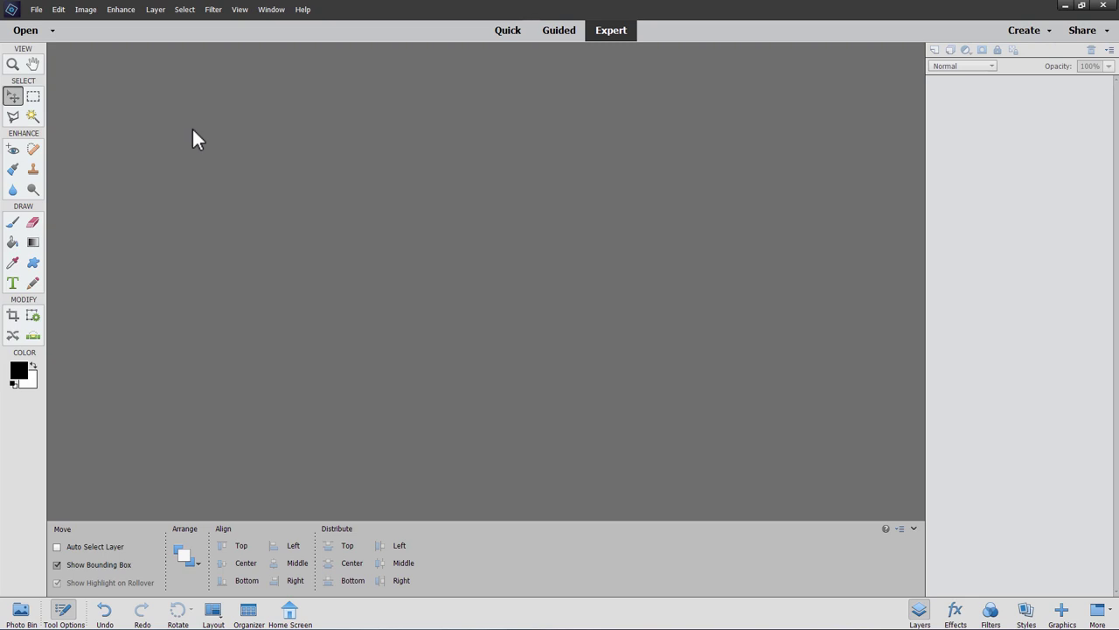
# Create a blank file with the Default Photoshop Elements Size document type, 6 × 4 inches at 300 pixels/inch
pyautogui.click(36, 10)
pyautogui.moveTo(43, 24)
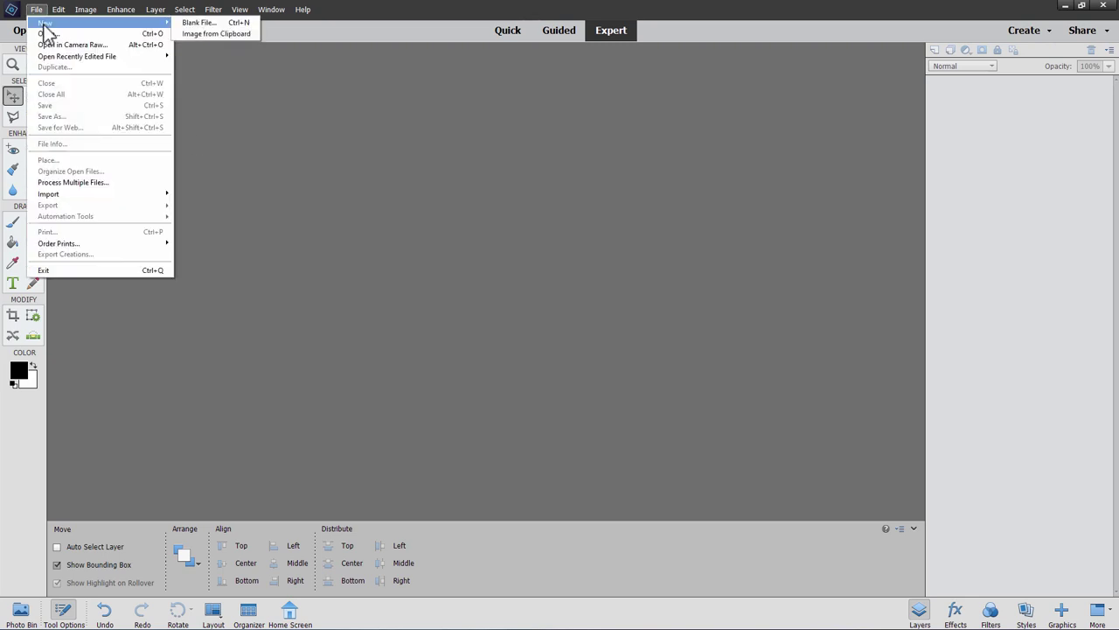
pyautogui.click(222, 25)
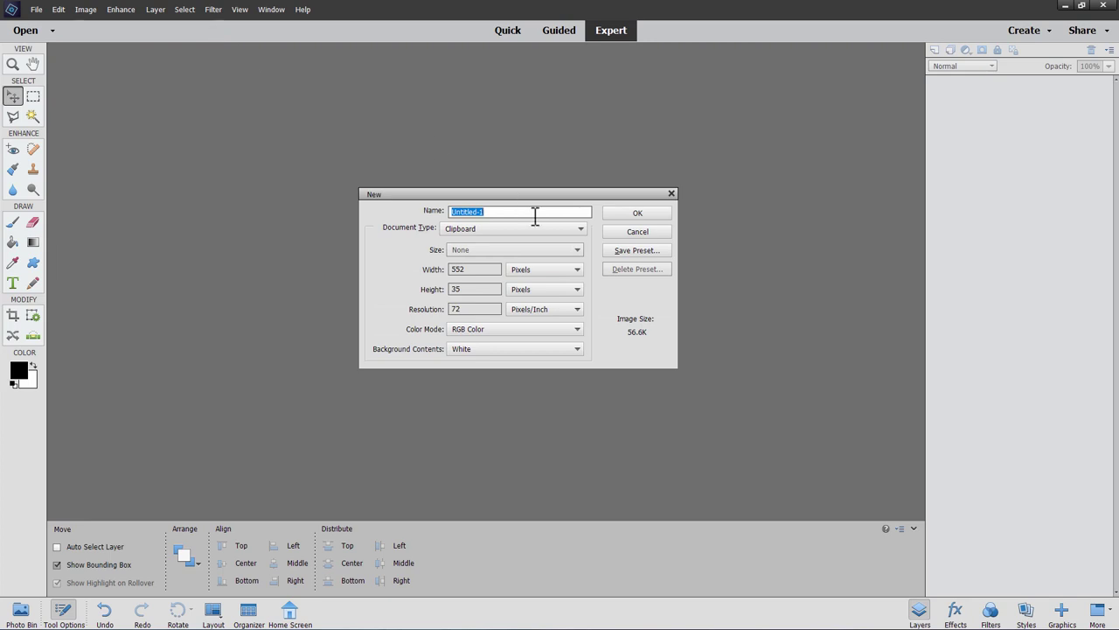
pyautogui.click(511, 229)
pyautogui.click(514, 233)
pyautogui.click(493, 251)
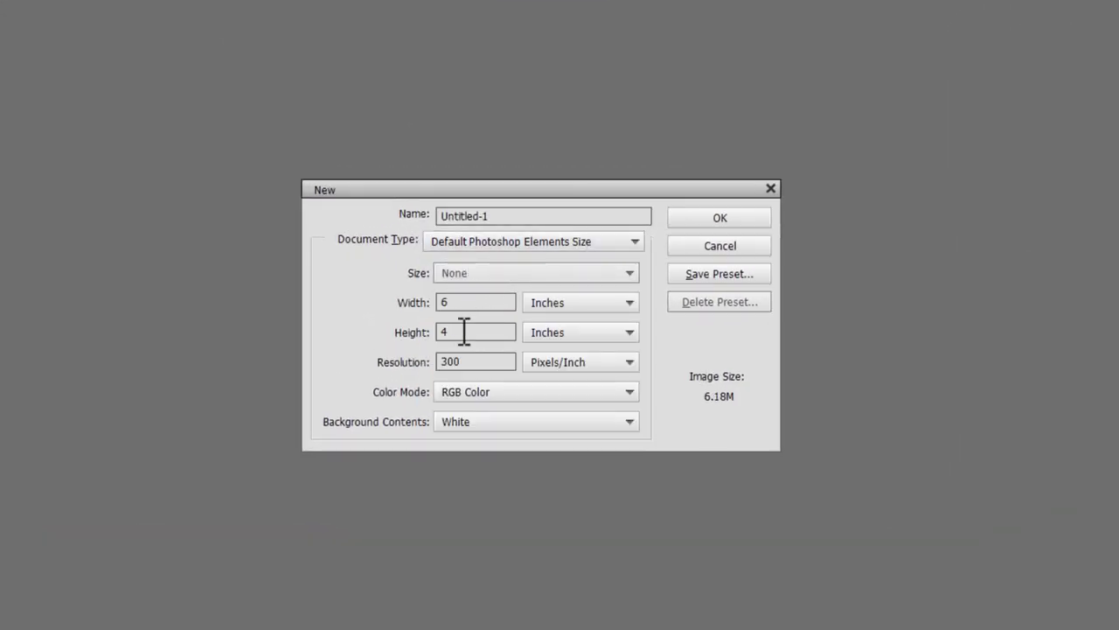
pyautogui.click(690, 222)
# Float the blank document in its own window, dock it again and fit the canvas to the screen
pyautogui.moveTo(417, 56); pyautogui.dragTo(574, 115)
pyautogui.moveTo(466, 110); pyautogui.dragTo(478, 44)
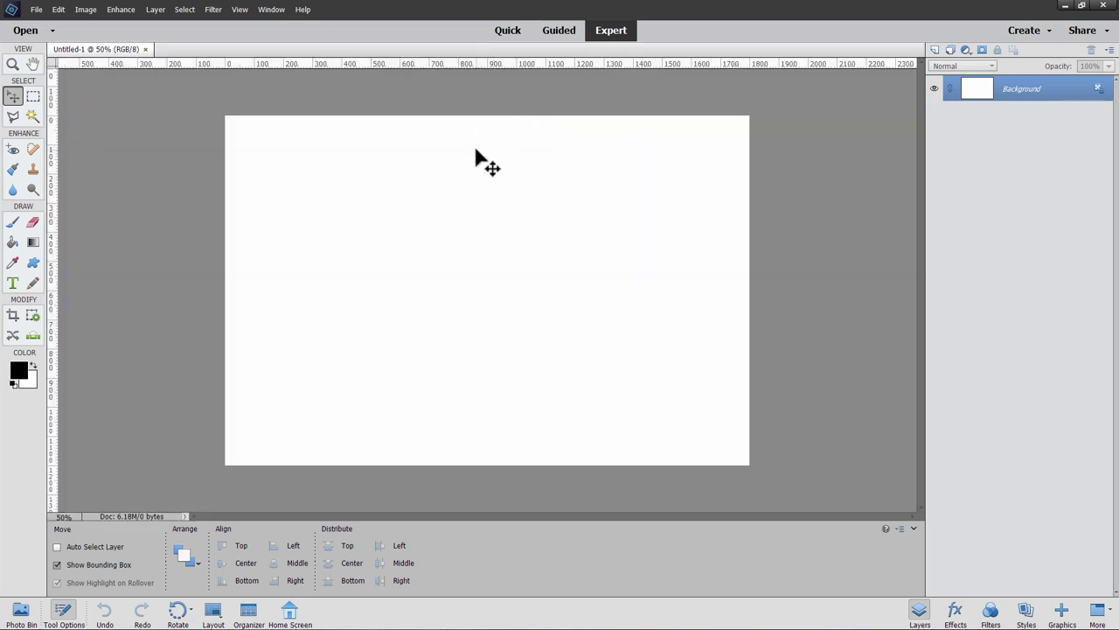
pyautogui.hotkey('ctrl', '0')
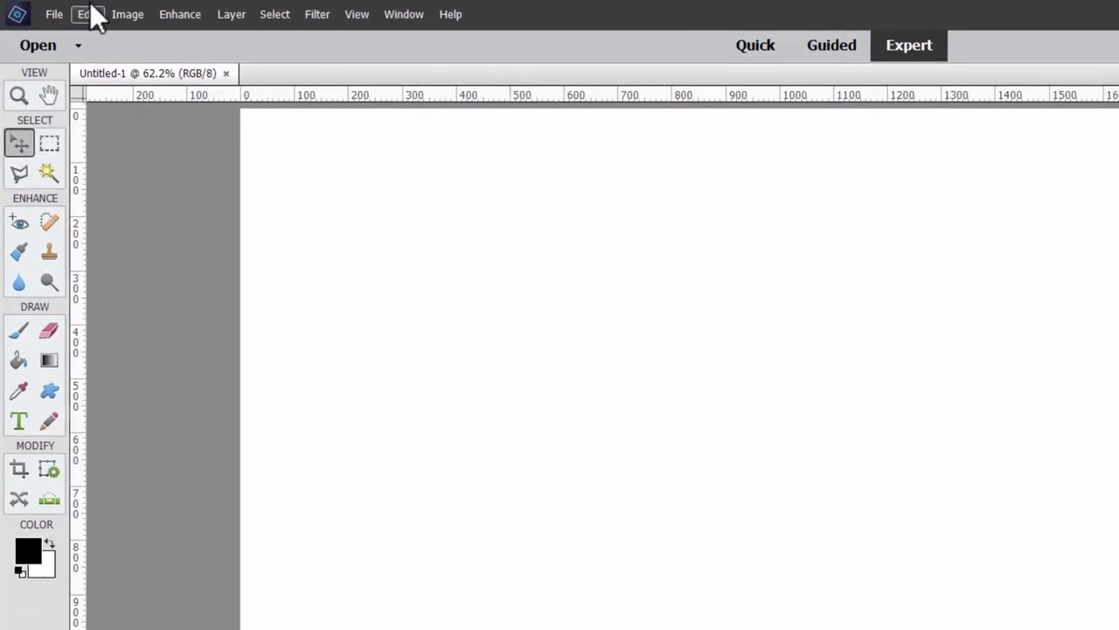
# Allow floating documents in Expert mode in the General preferences
pyautogui.click(59, 8)
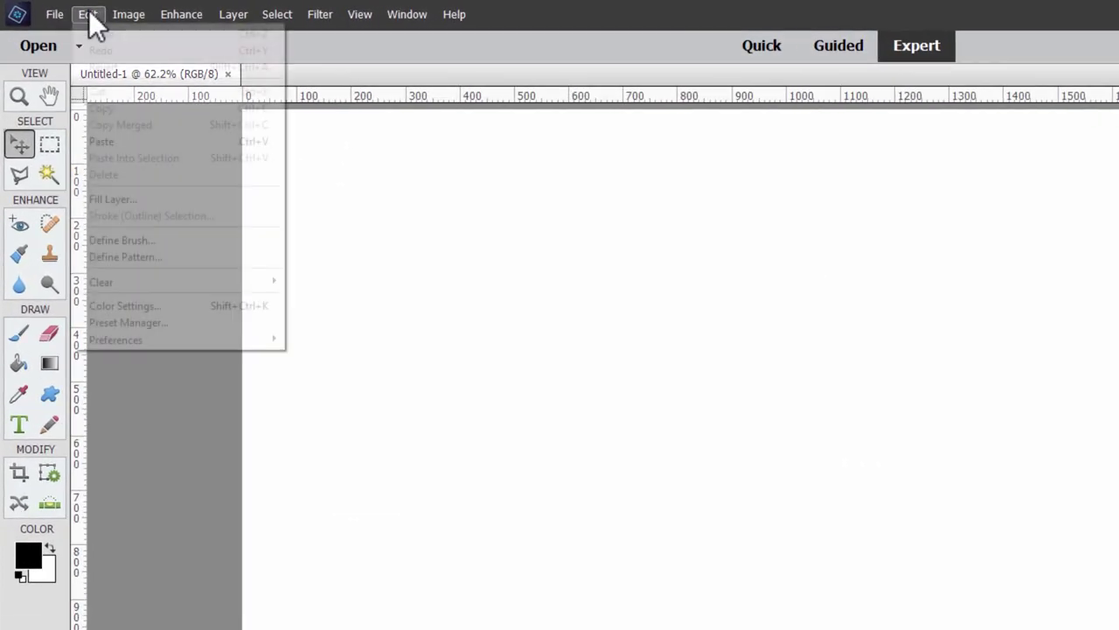
pyautogui.moveTo(153, 337)
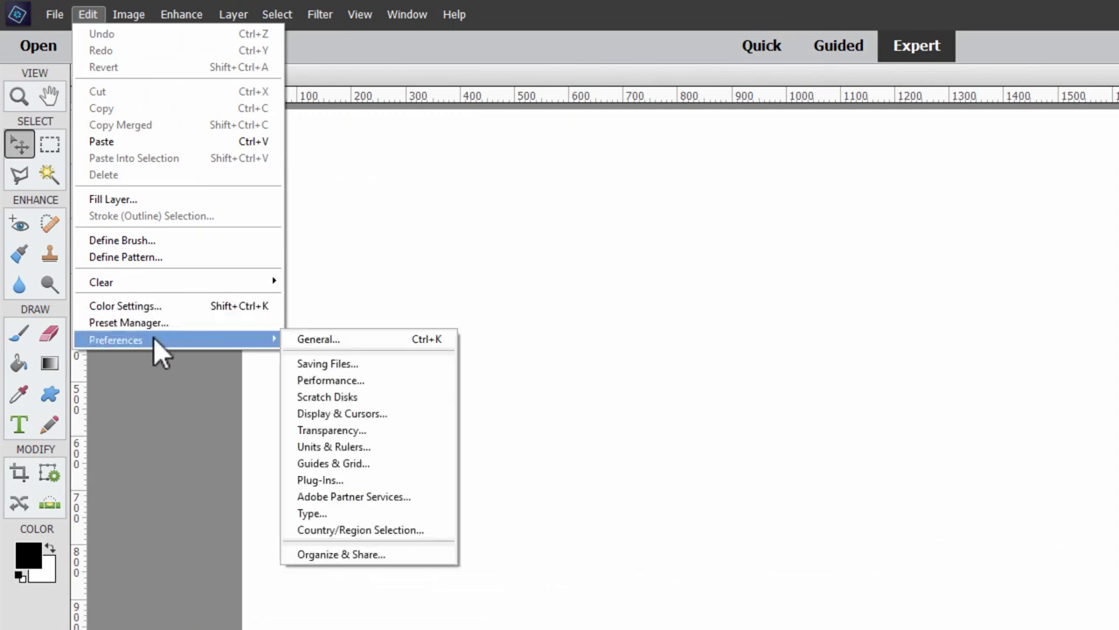
pyautogui.click(320, 341)
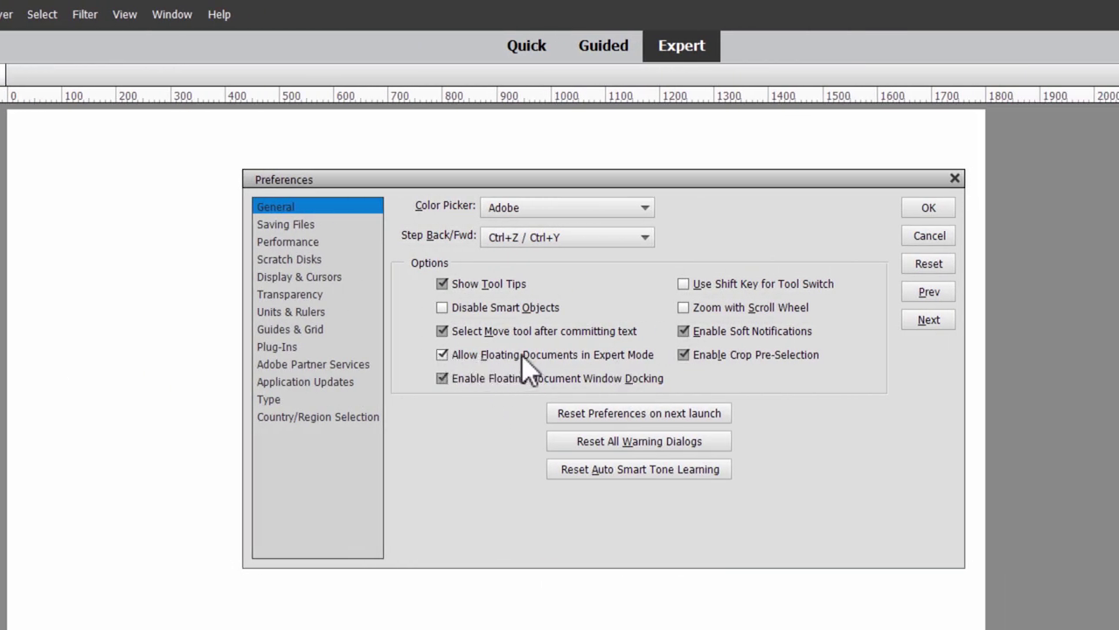
pyautogui.click(442, 354)
pyautogui.click(930, 207)
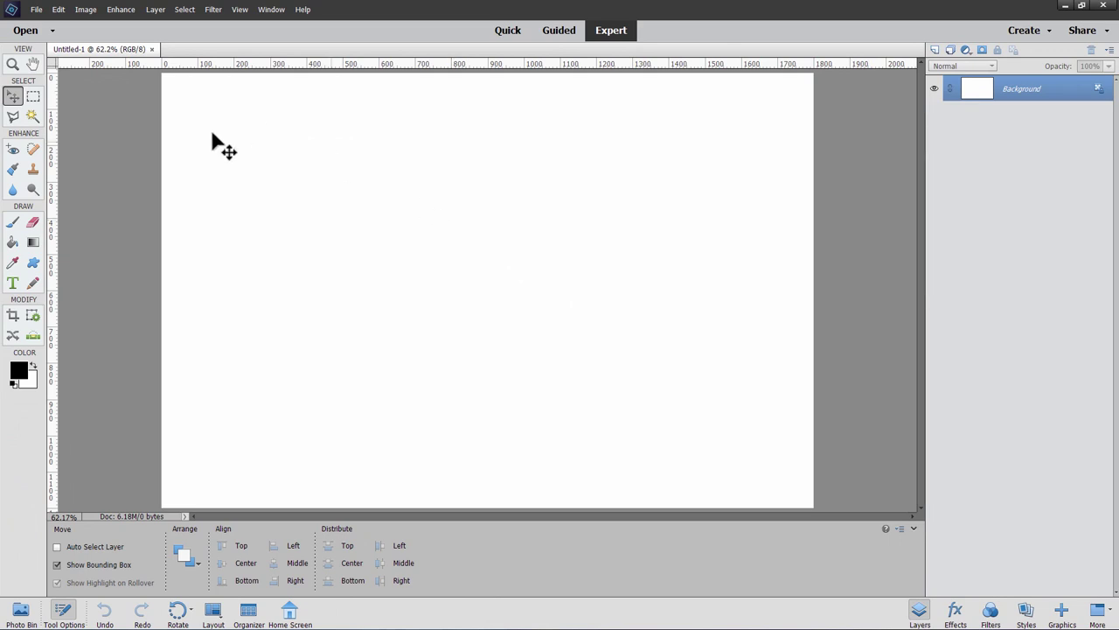
# Open winter-343512_1920.jpg from the Projects folder, then float its window and dock it back beside the blank document
pyautogui.click(38, 10)
pyautogui.click(49, 34)
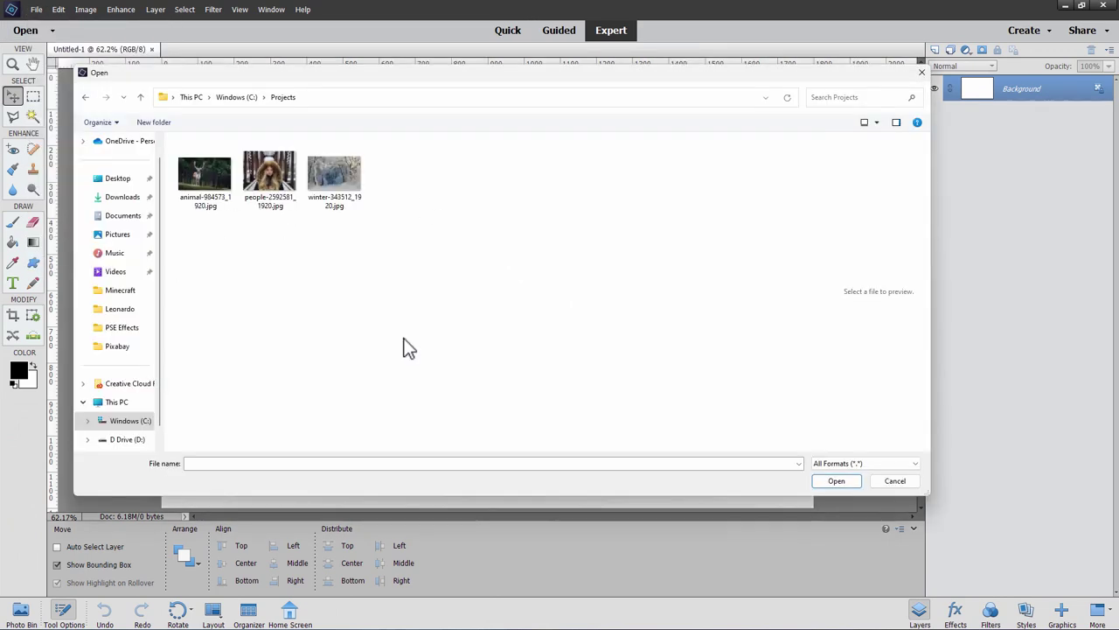
pyautogui.click(334, 182)
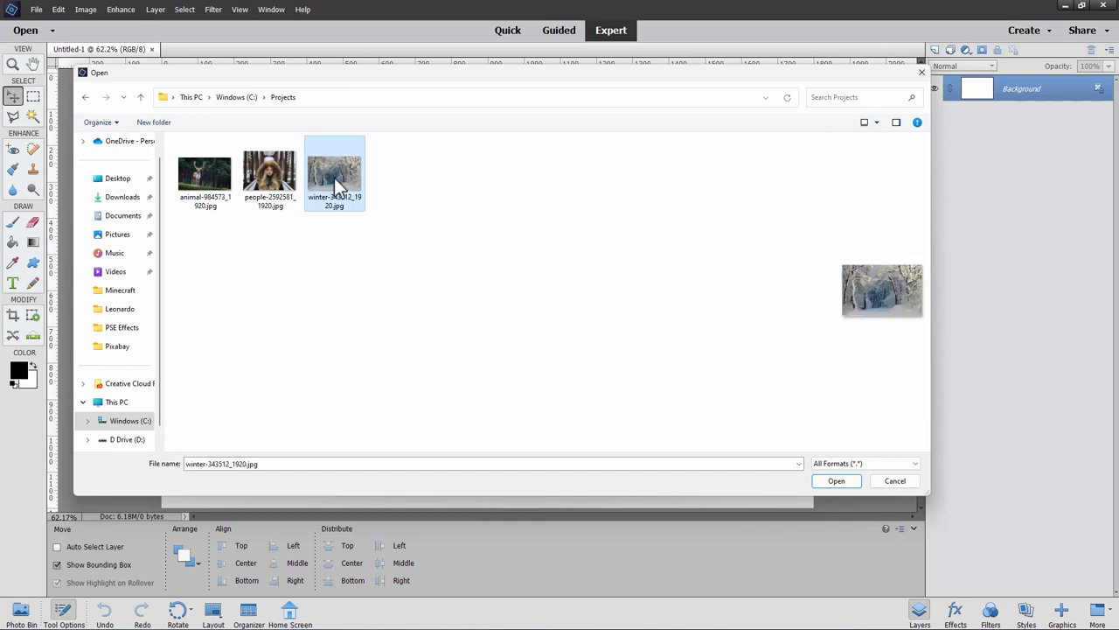
pyautogui.click(837, 481)
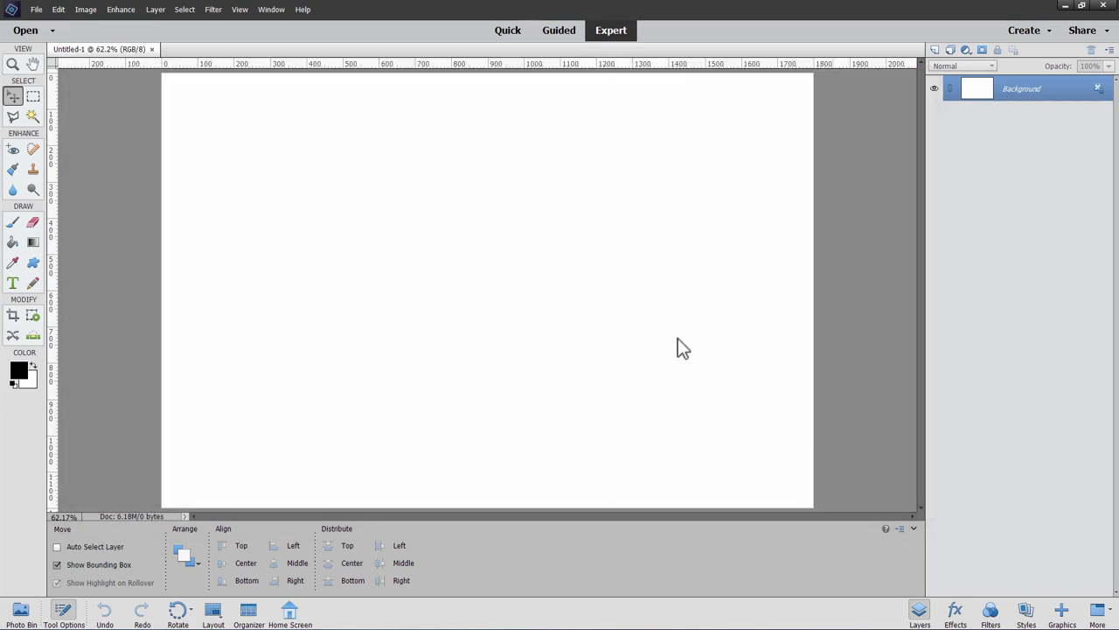
pyautogui.moveTo(370, 51); pyautogui.dragTo(526, 99)
pyautogui.moveTo(436, 100); pyautogui.dragTo(432, 58)
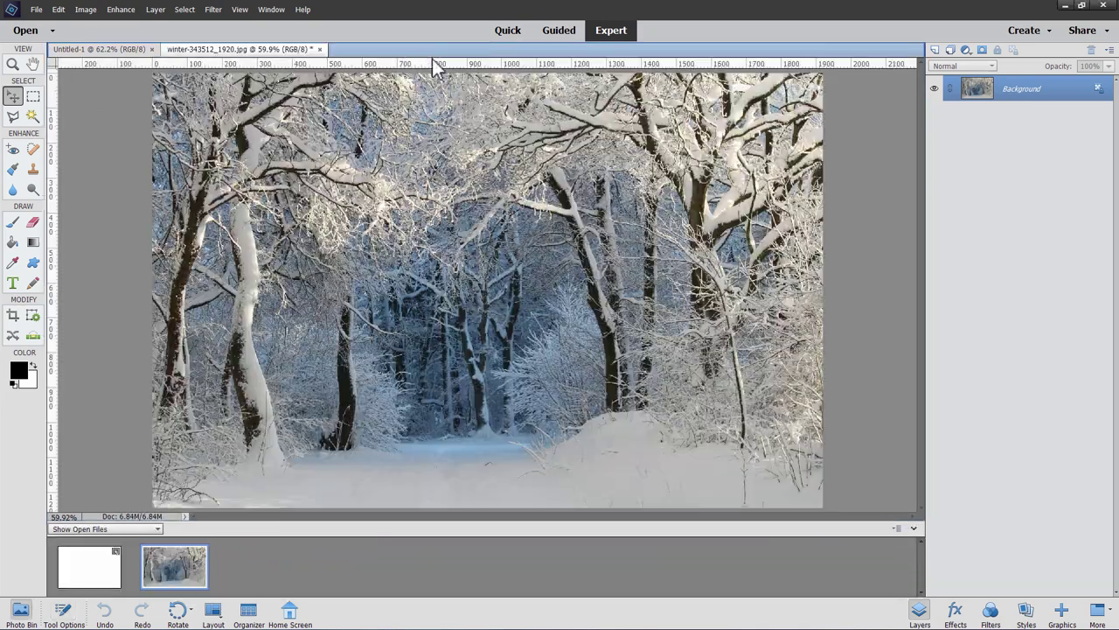
# Add the winter forest photo to the blank document and scale it to about 104% so it covers the whole canvas
pyautogui.click(88, 50)
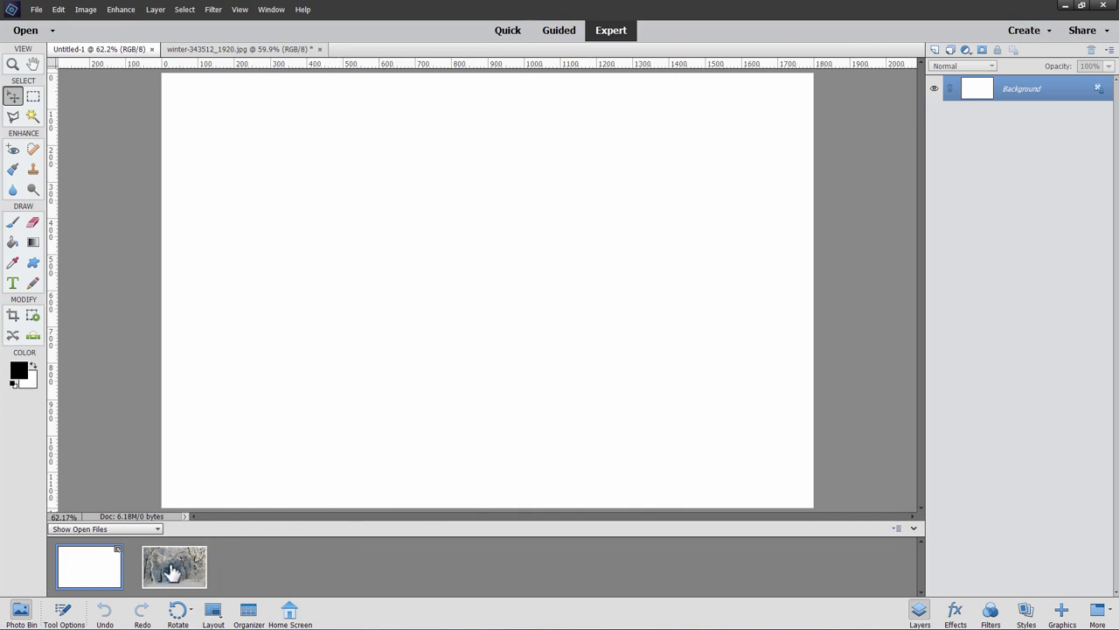
pyautogui.moveTo(189, 573); pyautogui.dragTo(429, 341)
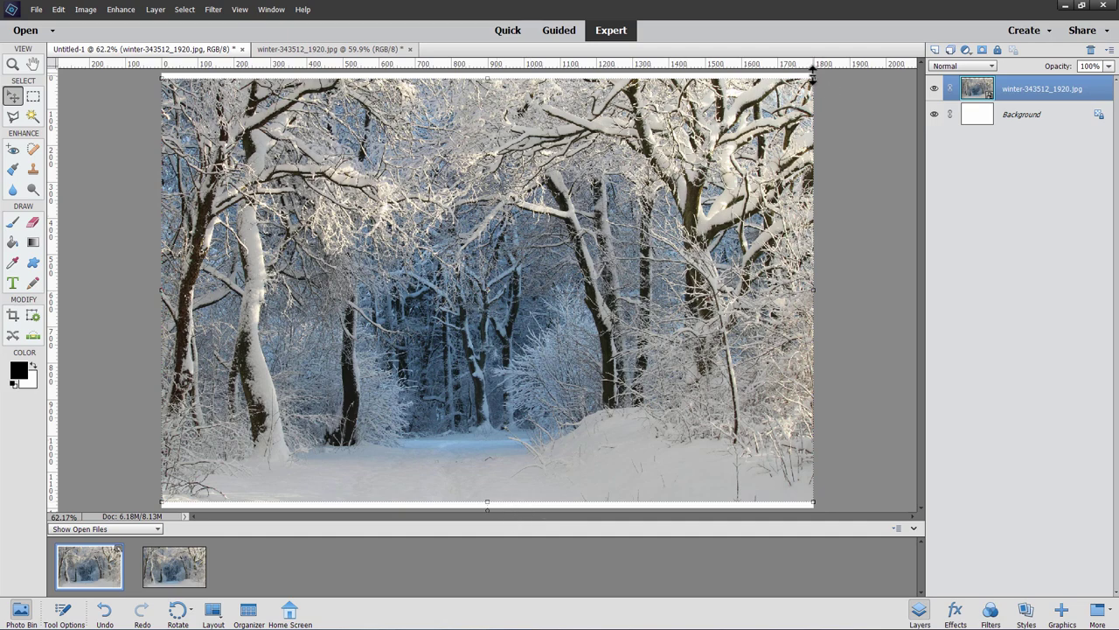
pyautogui.moveTo(812, 77); pyautogui.dragTo(823, 72)
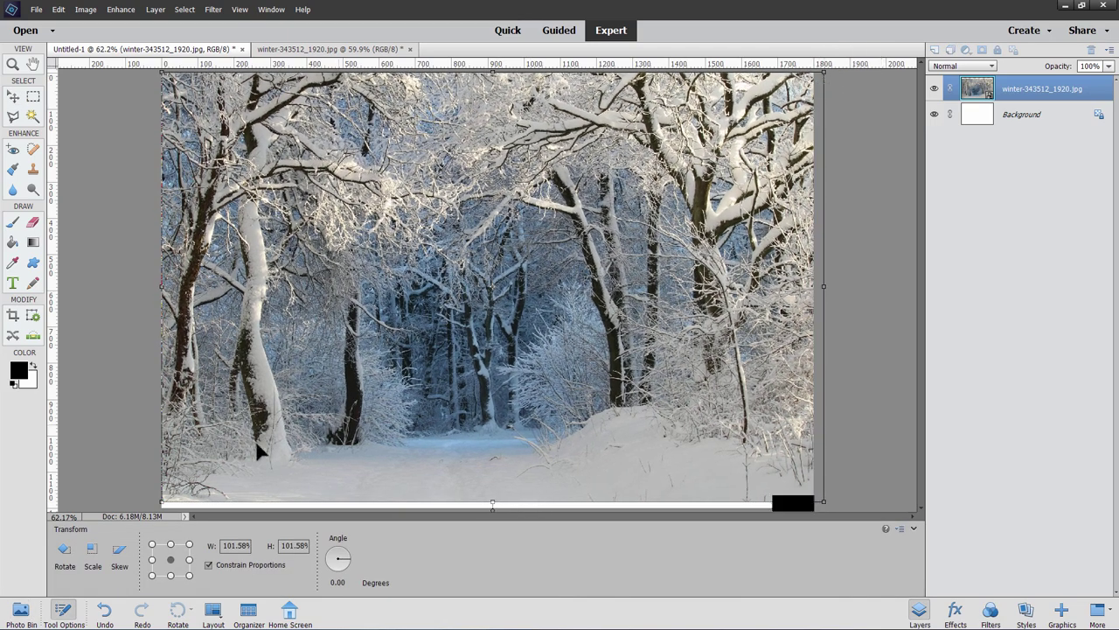
pyautogui.moveTo(161, 504); pyautogui.dragTo(151, 508)
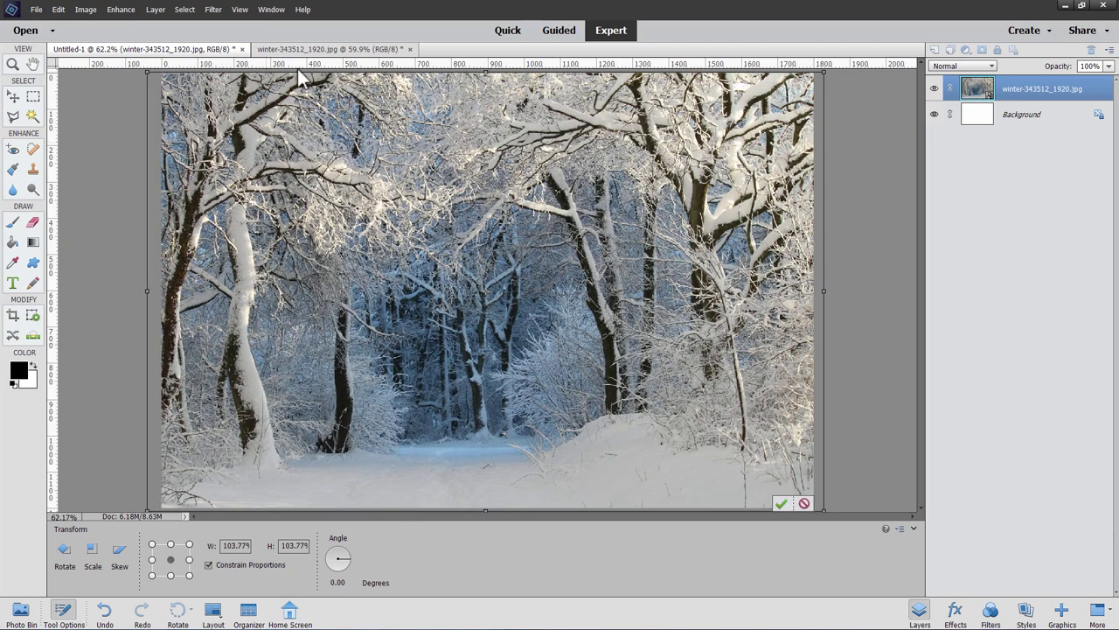
pyautogui.click(781, 503)
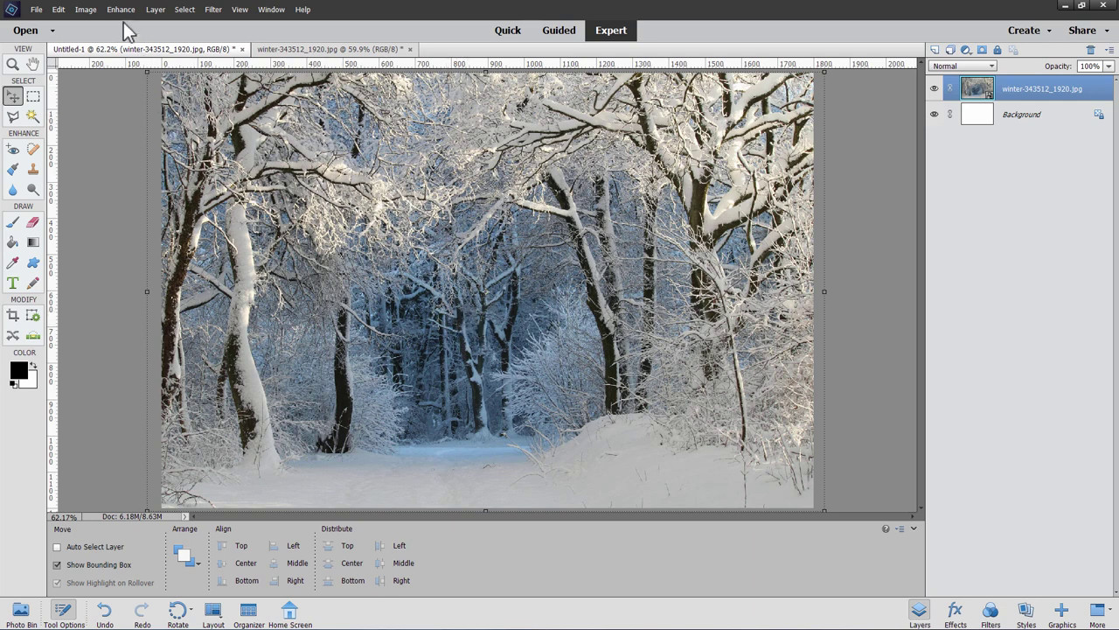
# Close the separate winter photo document and open animal-984573_1920.jpg from the Projects folder as a docked document
pyautogui.click(385, 49)
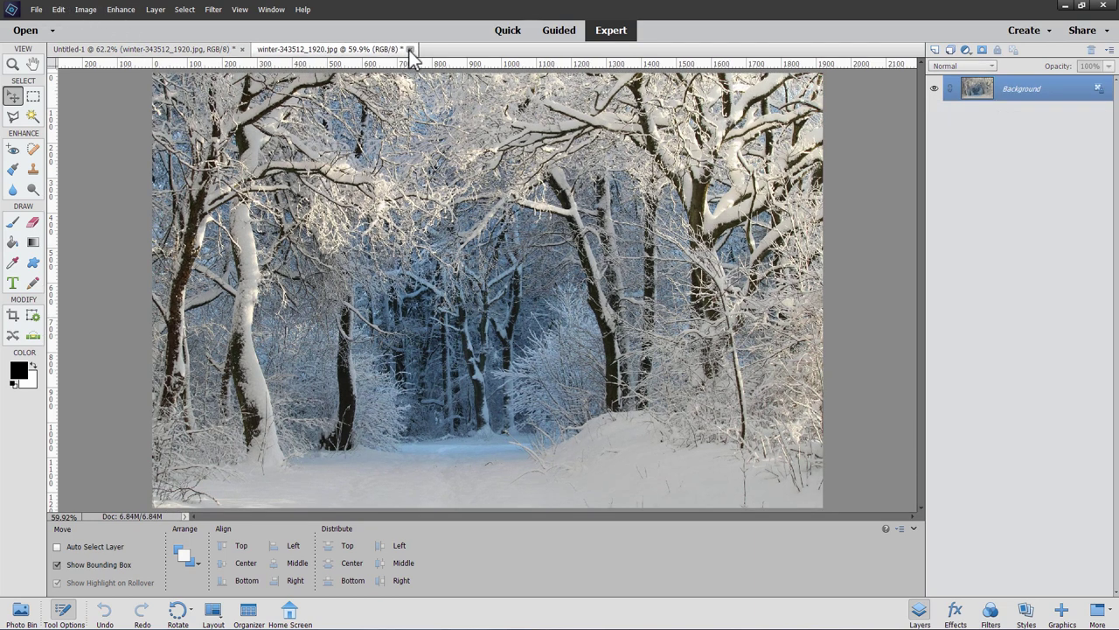
pyautogui.click(410, 48)
pyautogui.click(36, 9)
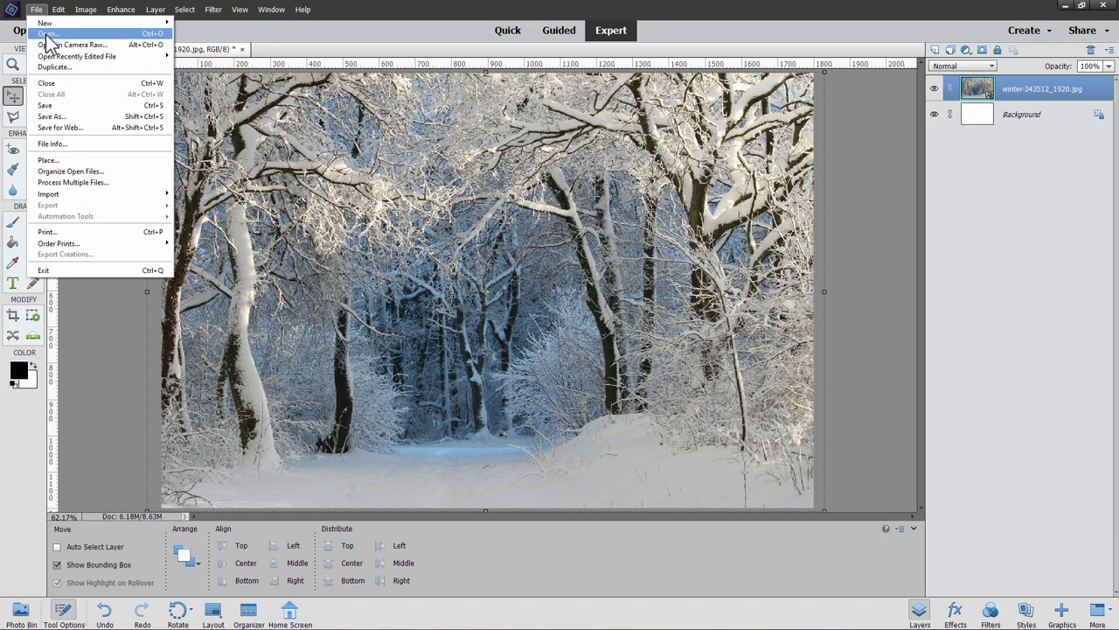
pyautogui.click(48, 39)
pyautogui.click(210, 184)
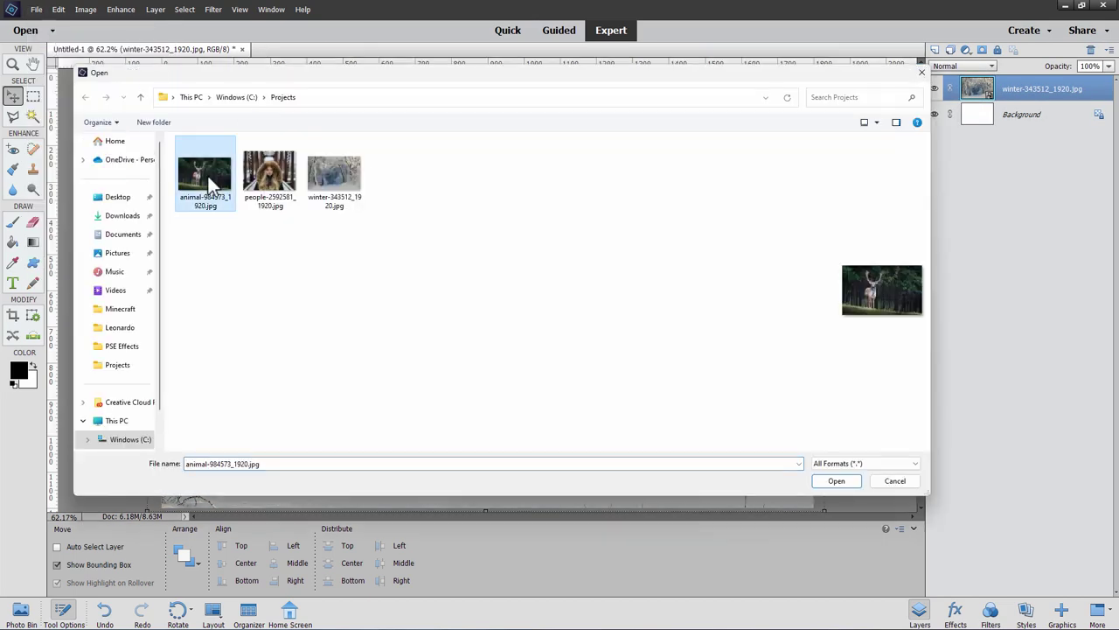
pyautogui.click(836, 481)
pyautogui.moveTo(347, 53); pyautogui.dragTo(400, 50)
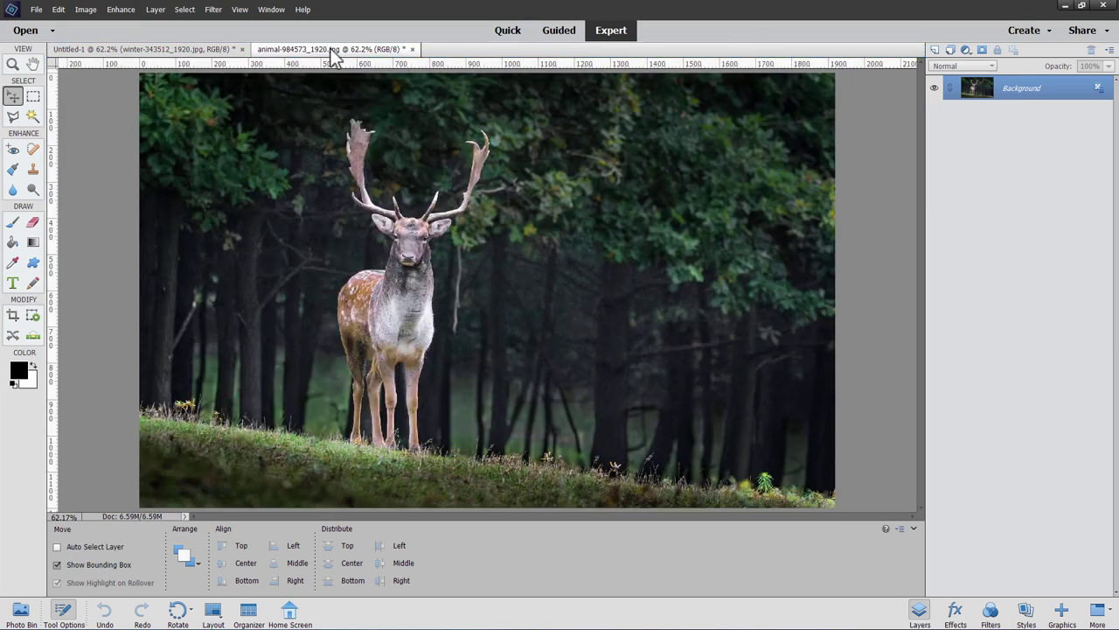
# Add the deer photo to the composite document as a new layer above the winter scene and hide that layer
pyautogui.click(188, 50)
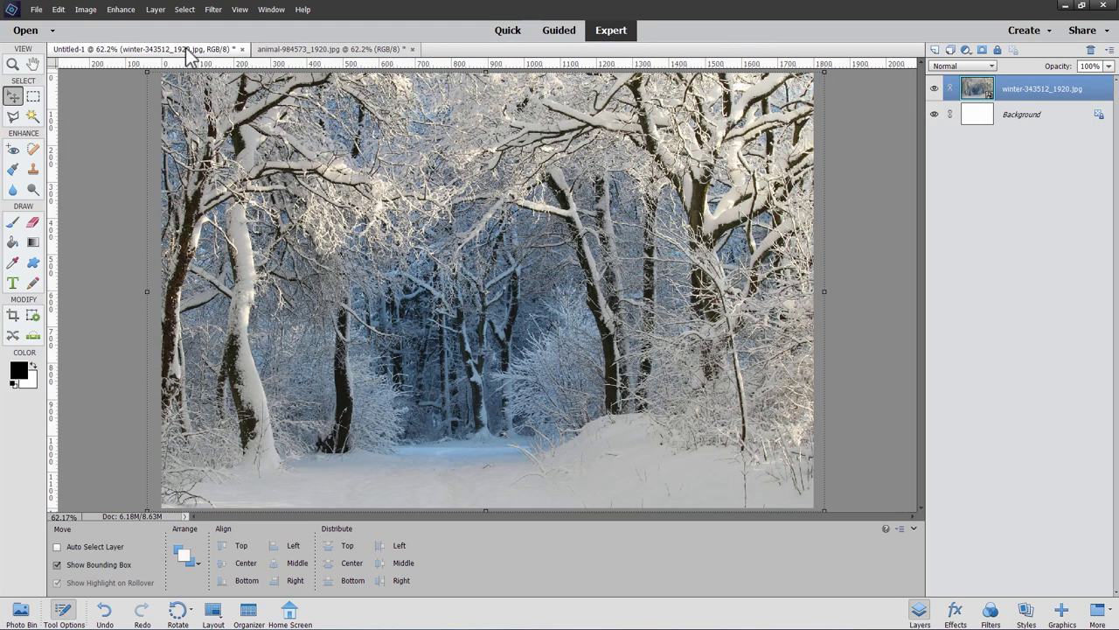
pyautogui.click(17, 613)
pyautogui.moveTo(227, 528); pyautogui.dragTo(406, 367)
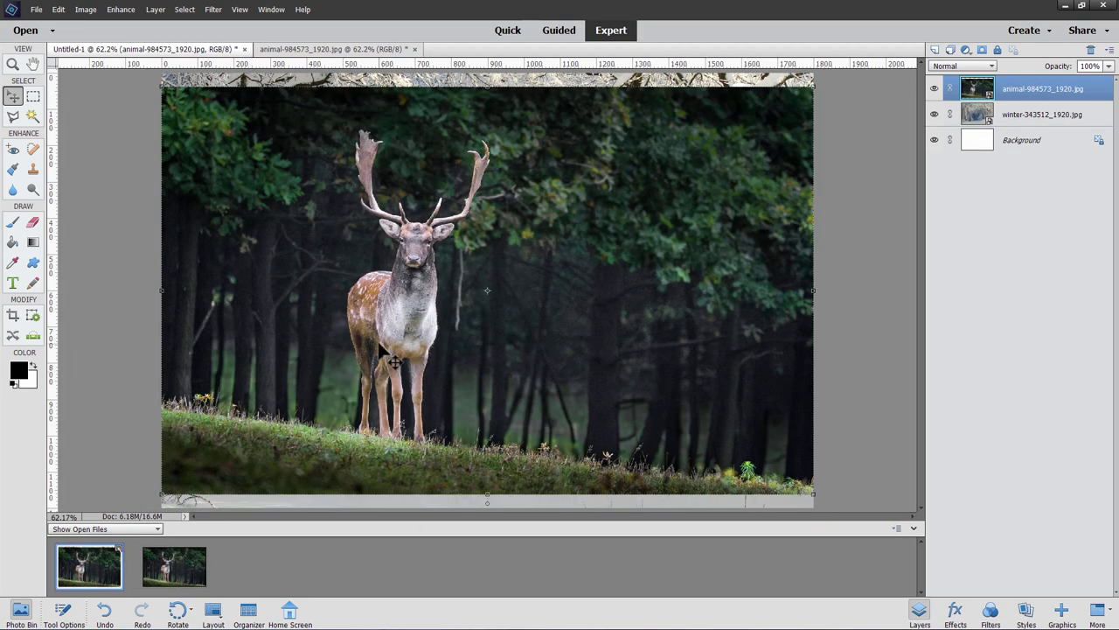
pyautogui.click(934, 89)
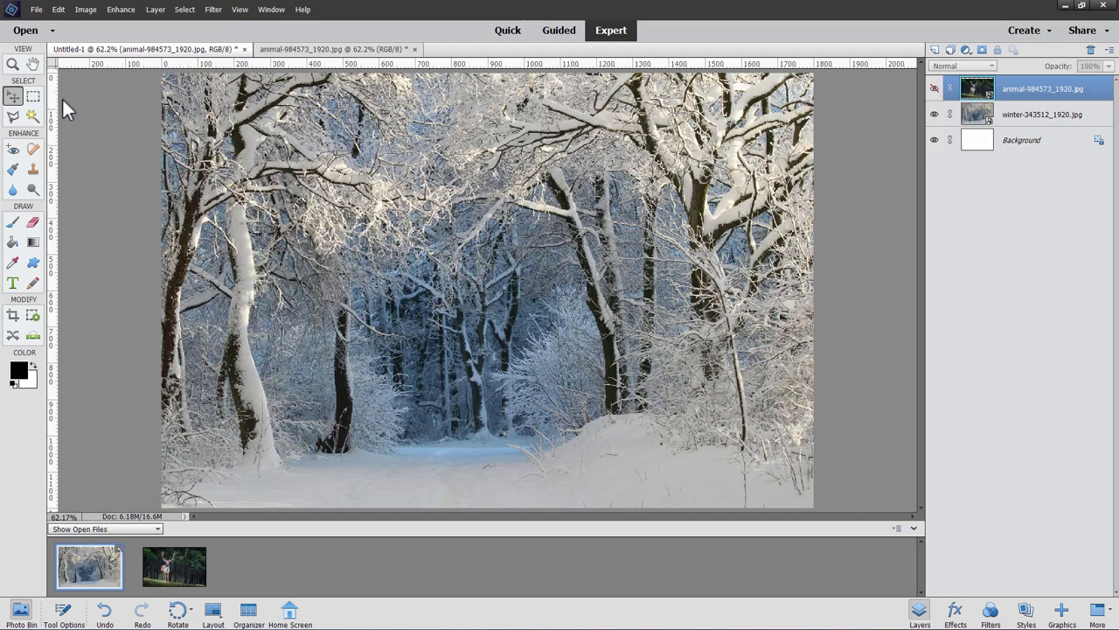
# Open people-2592581_1920.jpg from the Projects folder, dock its floating window and return to the composite document
pyautogui.click(37, 9)
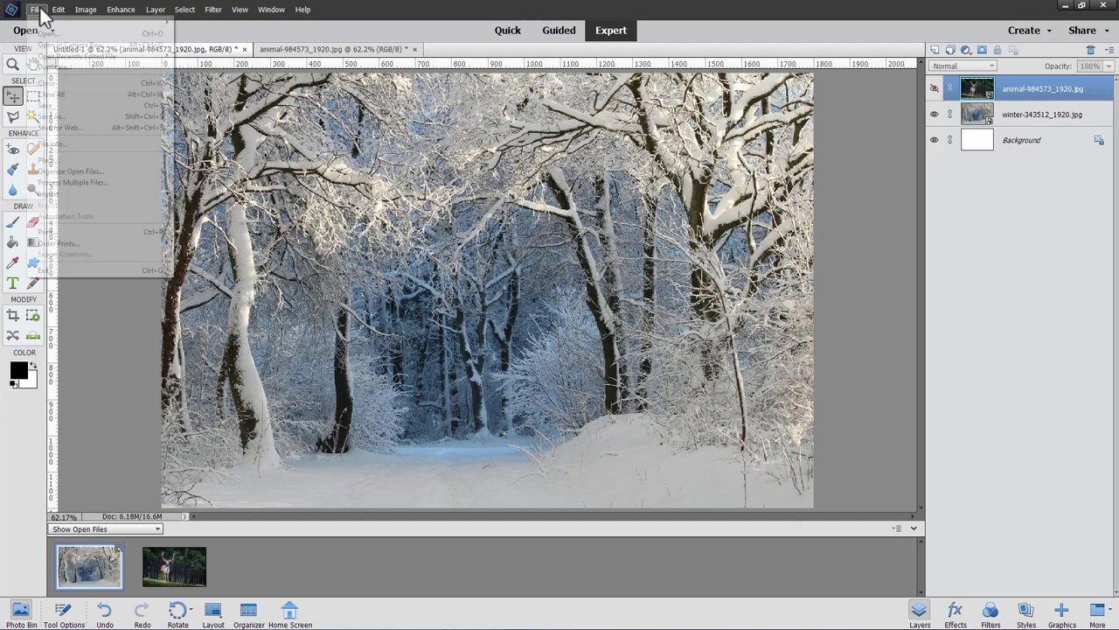
pyautogui.click(44, 33)
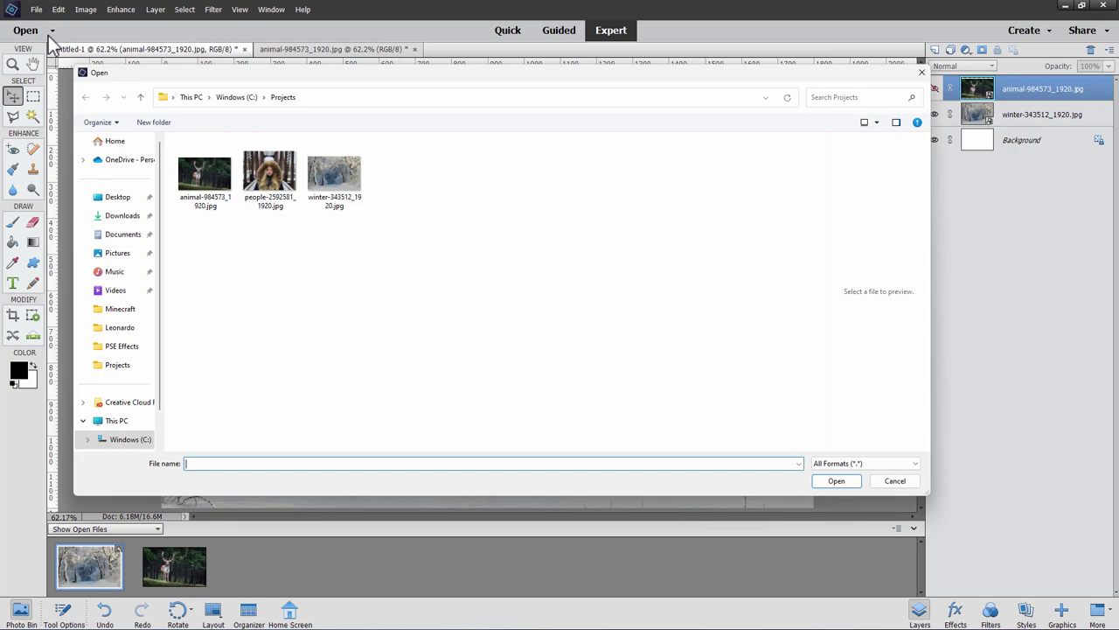
pyautogui.click(283, 200)
pyautogui.click(831, 483)
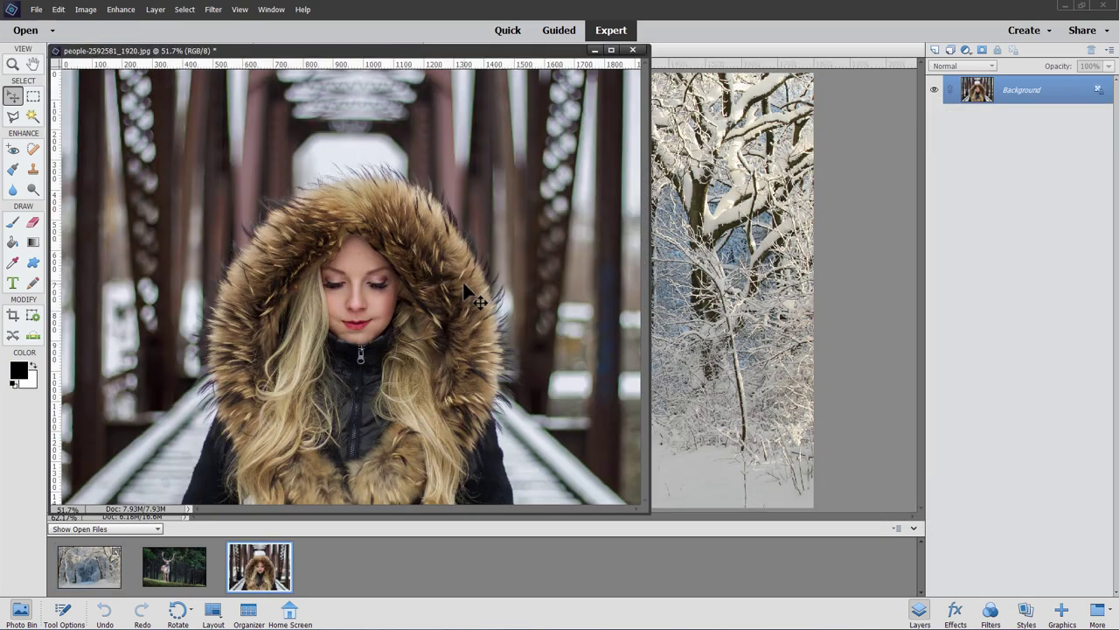
pyautogui.moveTo(464, 68); pyautogui.dragTo(486, 114)
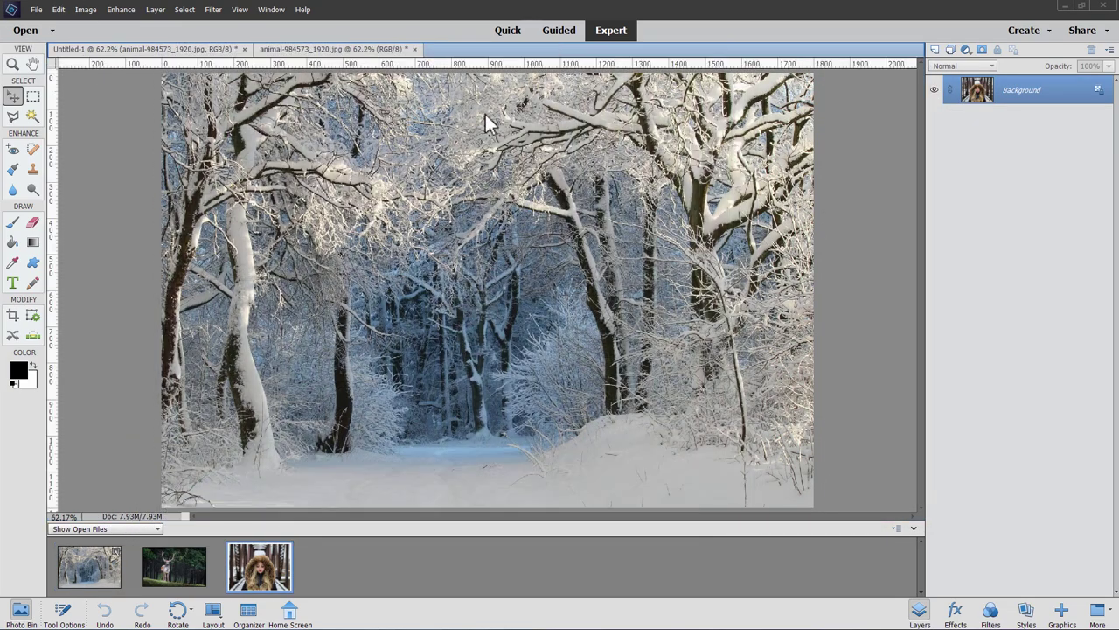
pyautogui.hotkey('ctrl', 'Tab')
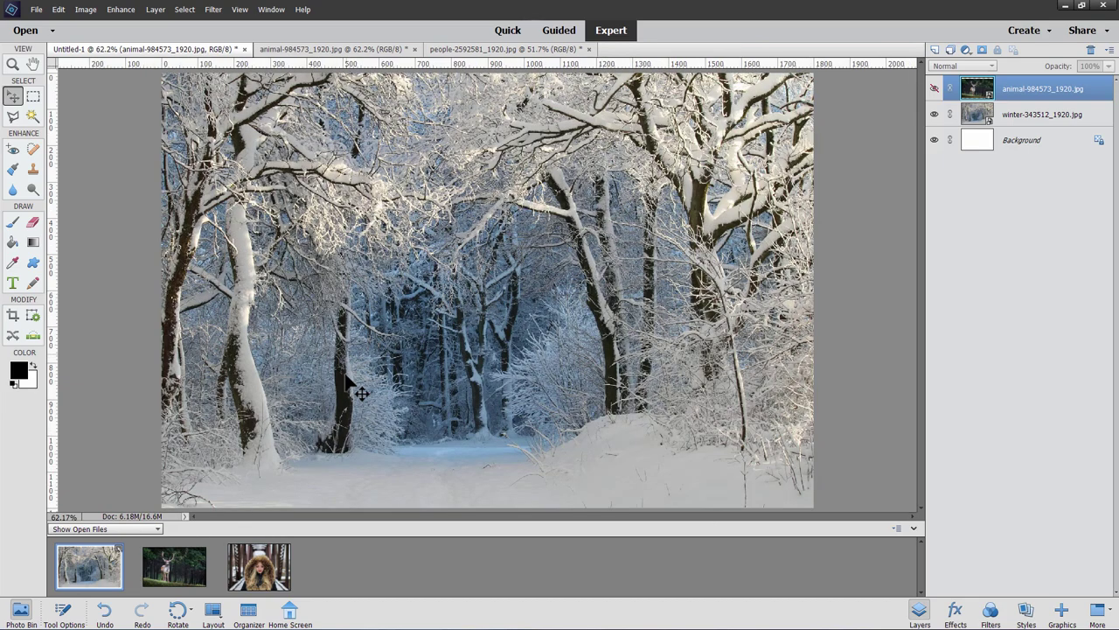
# Add the fur-hood woman photo as a hidden layer at the top of the layer stack, then select the winter layer
pyautogui.moveTo(267, 568); pyautogui.dragTo(495, 341)
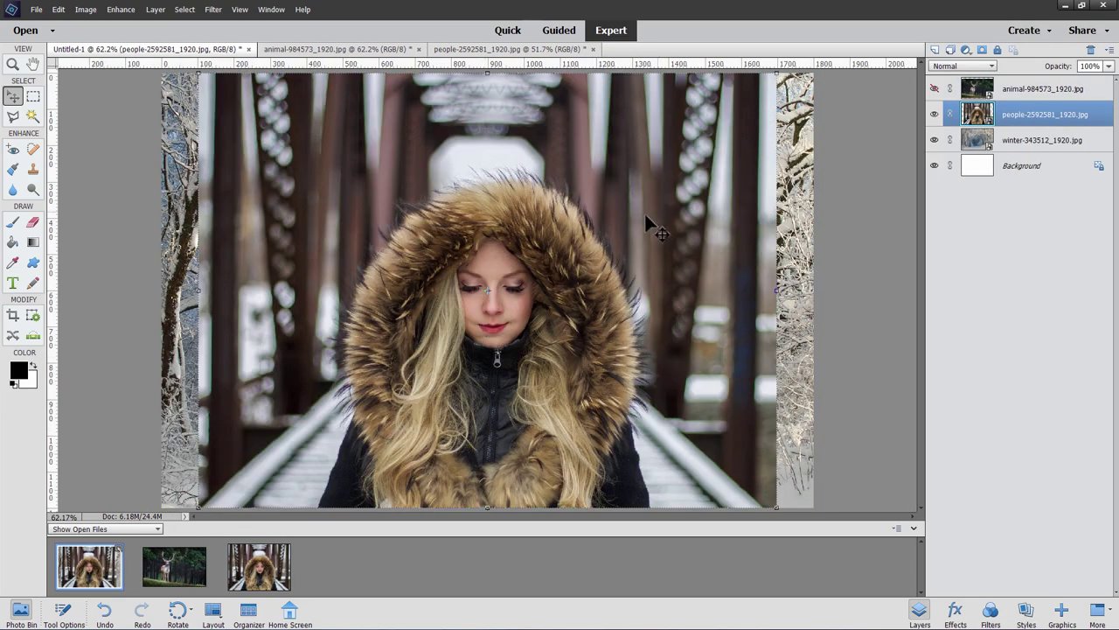
pyautogui.click(934, 114)
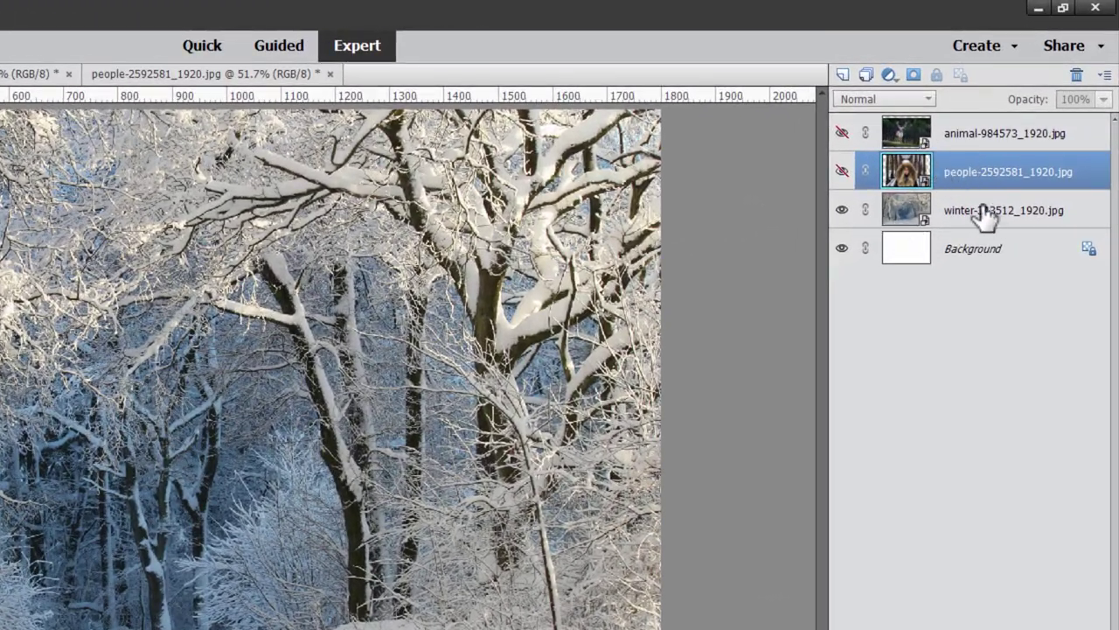
pyautogui.moveTo(962, 180); pyautogui.dragTo(956, 121)
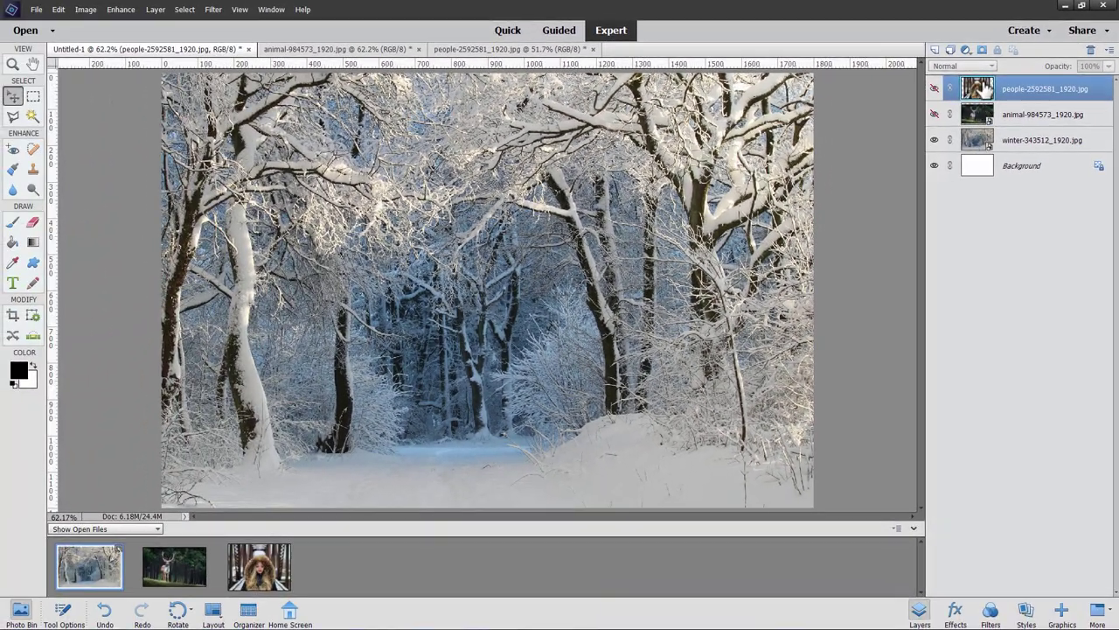
pyautogui.click(963, 156)
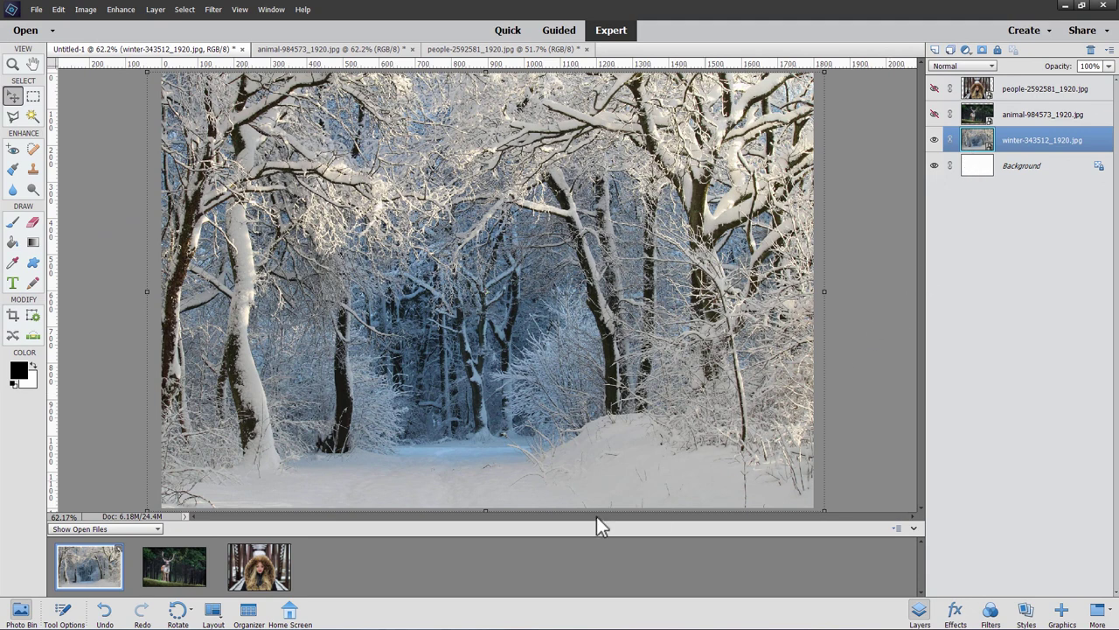
# Save the composite in the Projects folder as Winter Scene in Photoshop (*.PSD;*.PDD) format with layers included
pyautogui.click(64, 613)
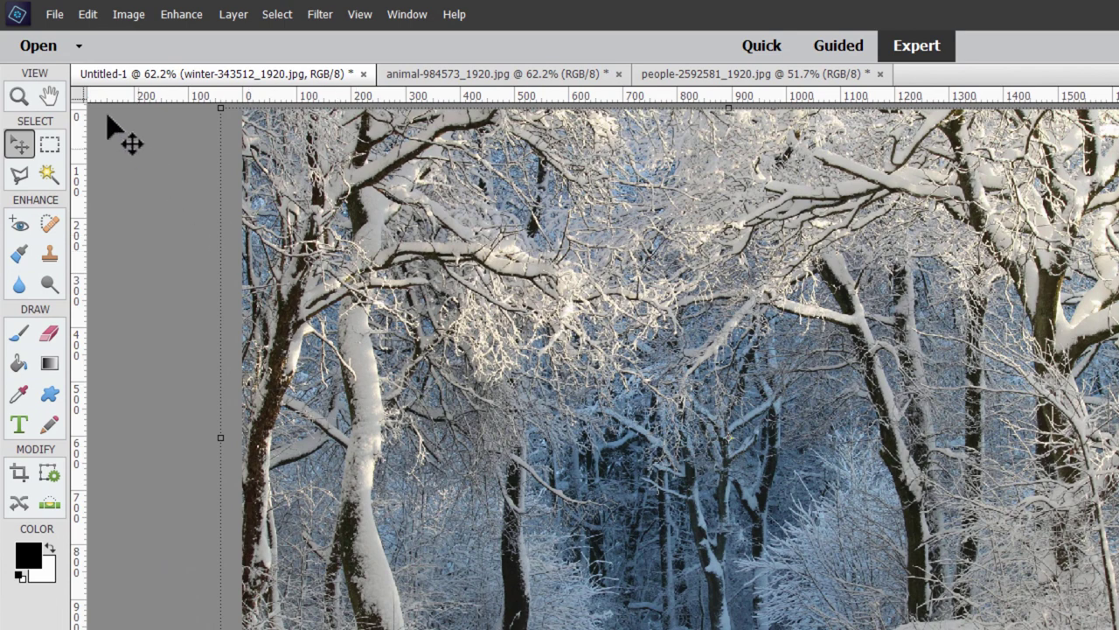
pyautogui.click(52, 15)
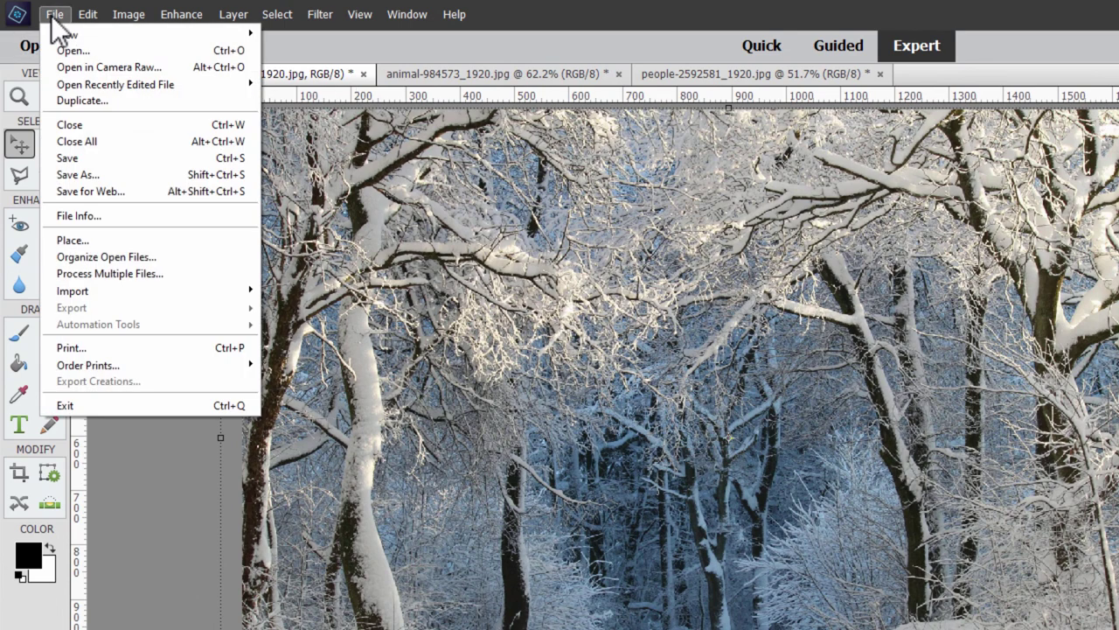
pyautogui.click(75, 158)
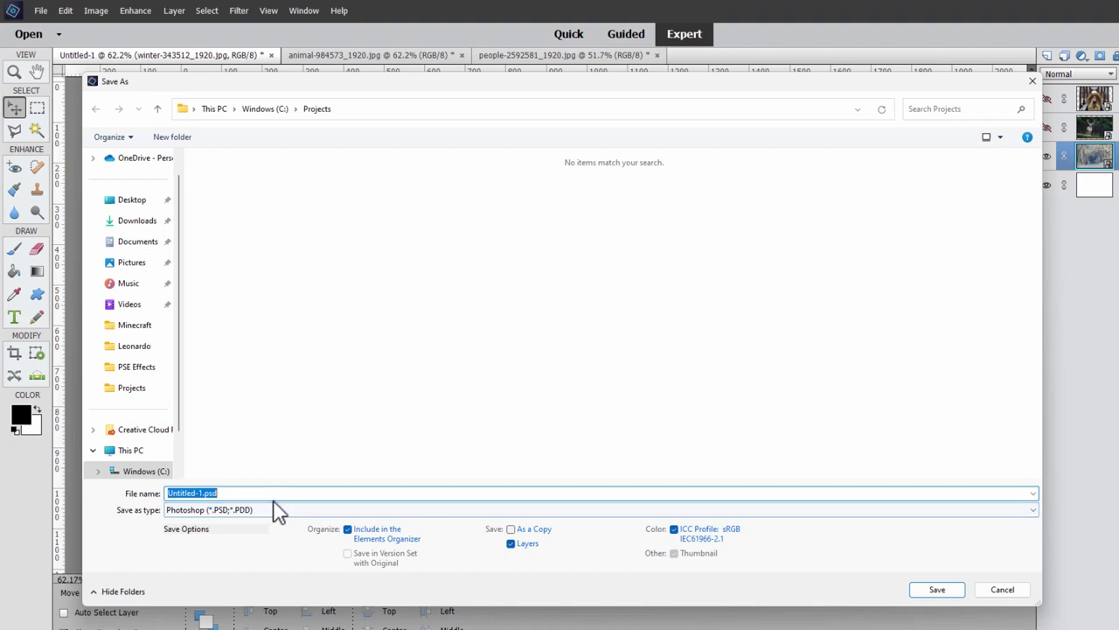
pyautogui.write('Win')
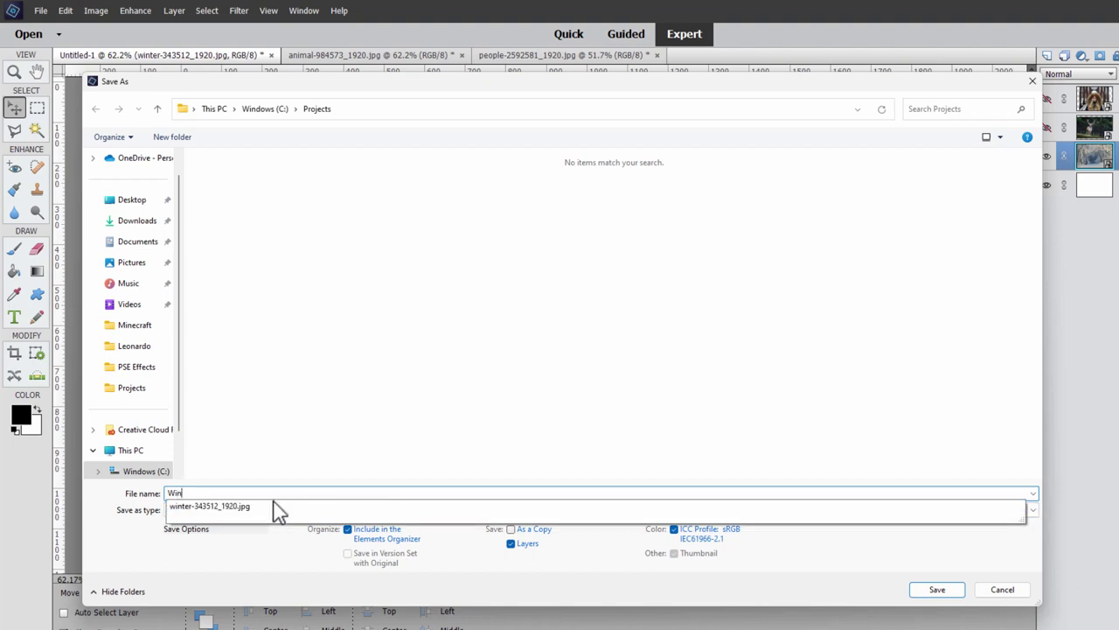
pyautogui.write('ter Scene')
pyautogui.press('Tab')
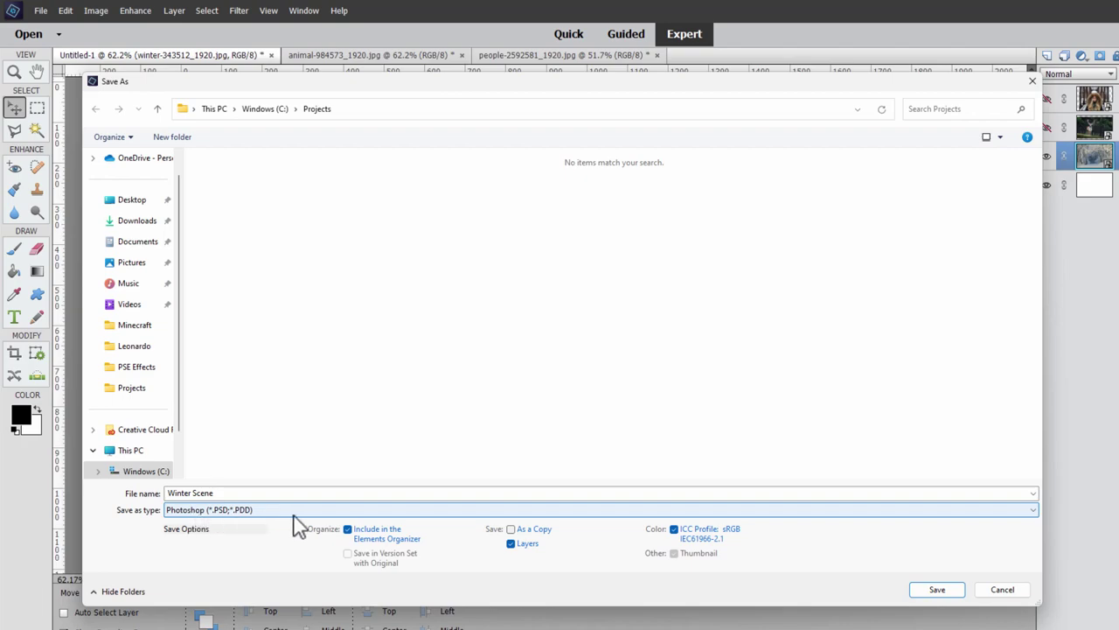
pyautogui.click(937, 590)
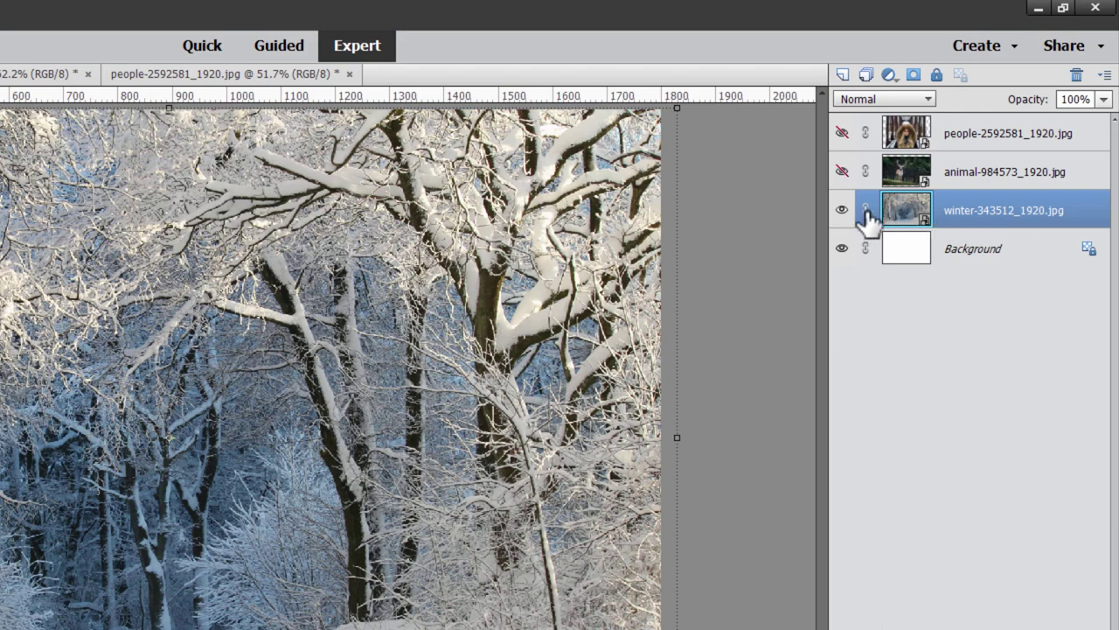
# Duplicate the winter-343512_1920.jpg layer under its default copy name and hide the original layer
pyautogui.rightClick(964, 217)
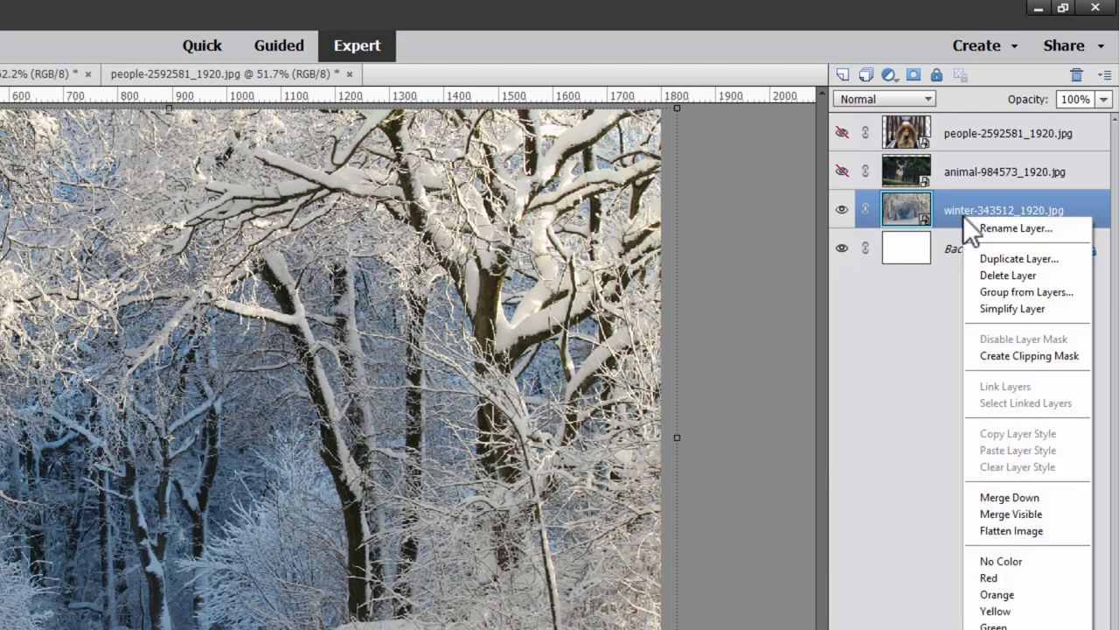
pyautogui.click(985, 258)
pyautogui.click(446, 290)
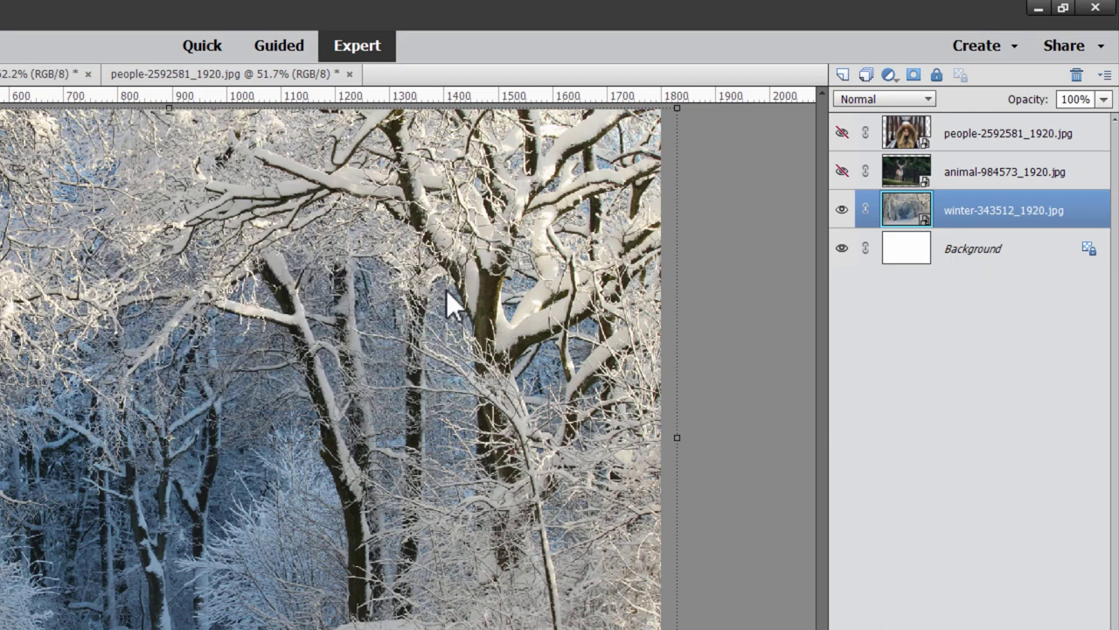
pyautogui.click(842, 249)
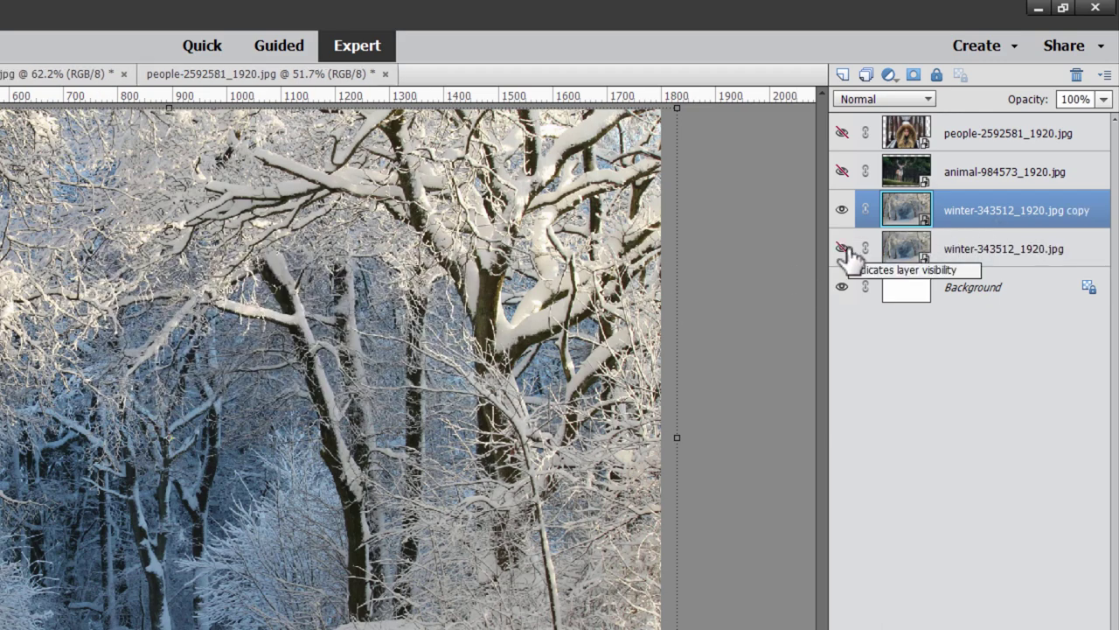
# Show the animal-984573_1920.jpg layer, duplicate it within Winter Scene.psd and hide the original deer layer
pyautogui.click(842, 172)
pyautogui.click(977, 177)
pyautogui.rightClick(976, 172)
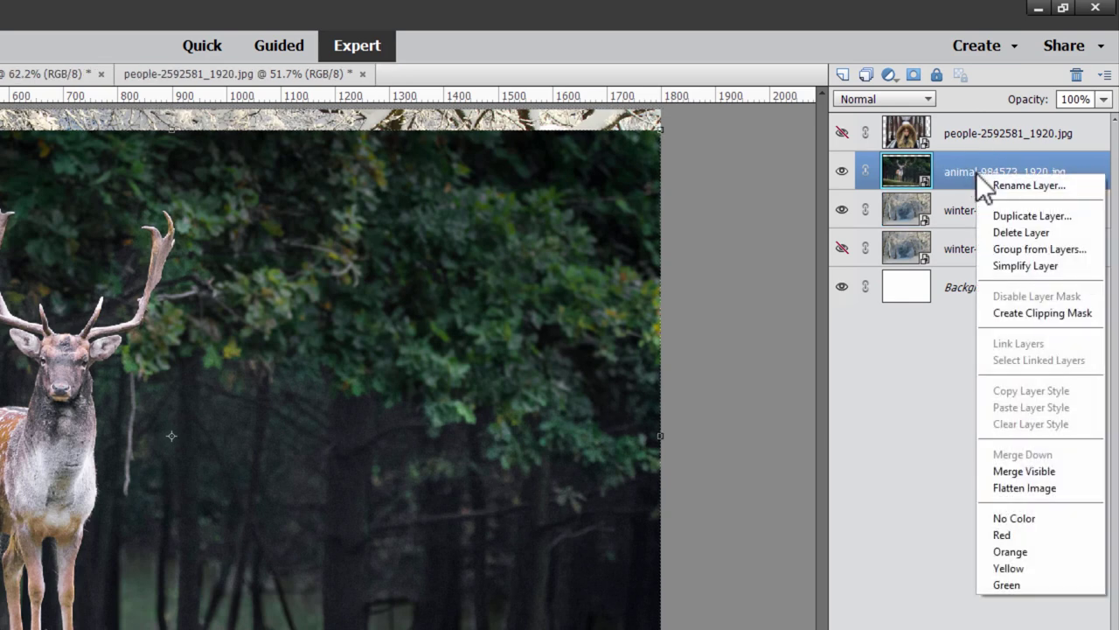
pyautogui.click(1003, 216)
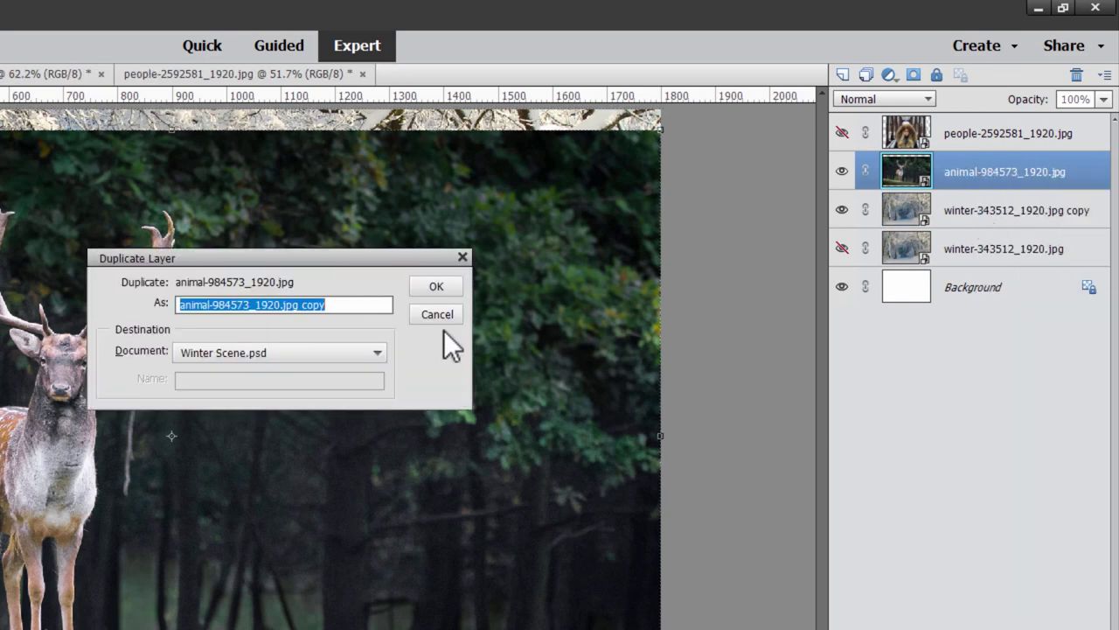
pyautogui.click(436, 287)
pyautogui.click(842, 210)
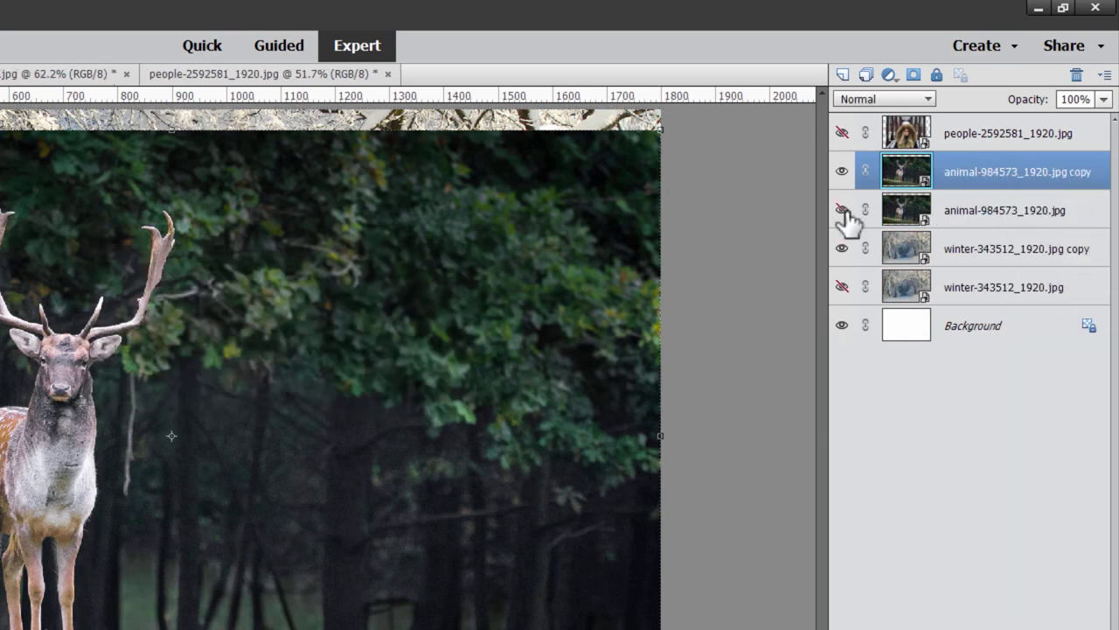
# Show the people-2592581_1920.jpg layer, duplicate it under its default copy name in Winter Scene.psd and hide the original
pyautogui.click(967, 145)
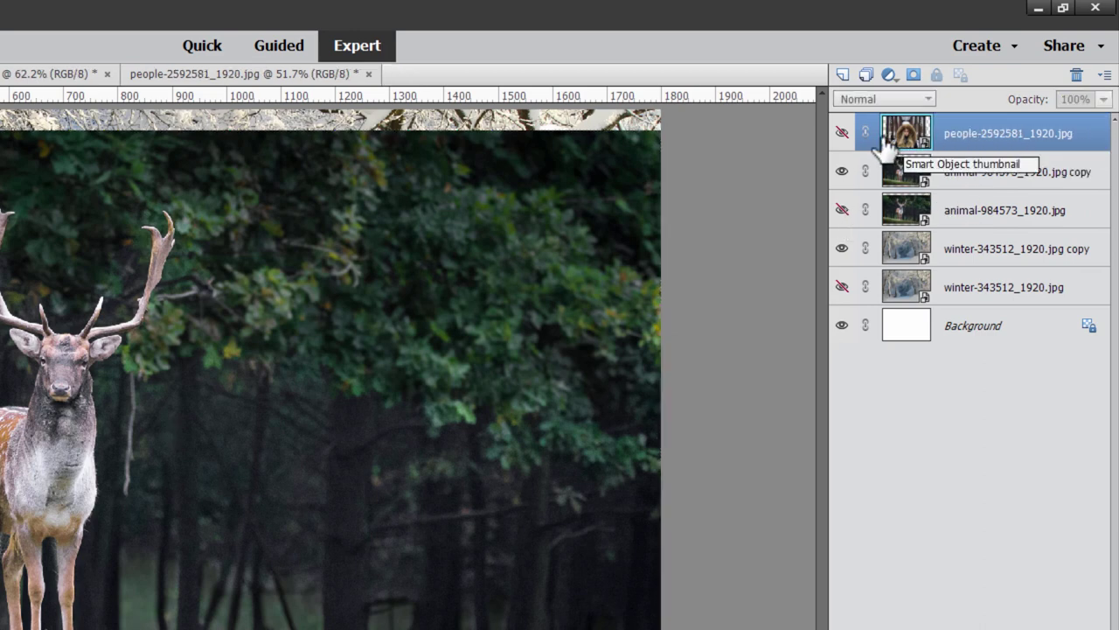
pyautogui.click(842, 133)
pyautogui.rightClick(1001, 147)
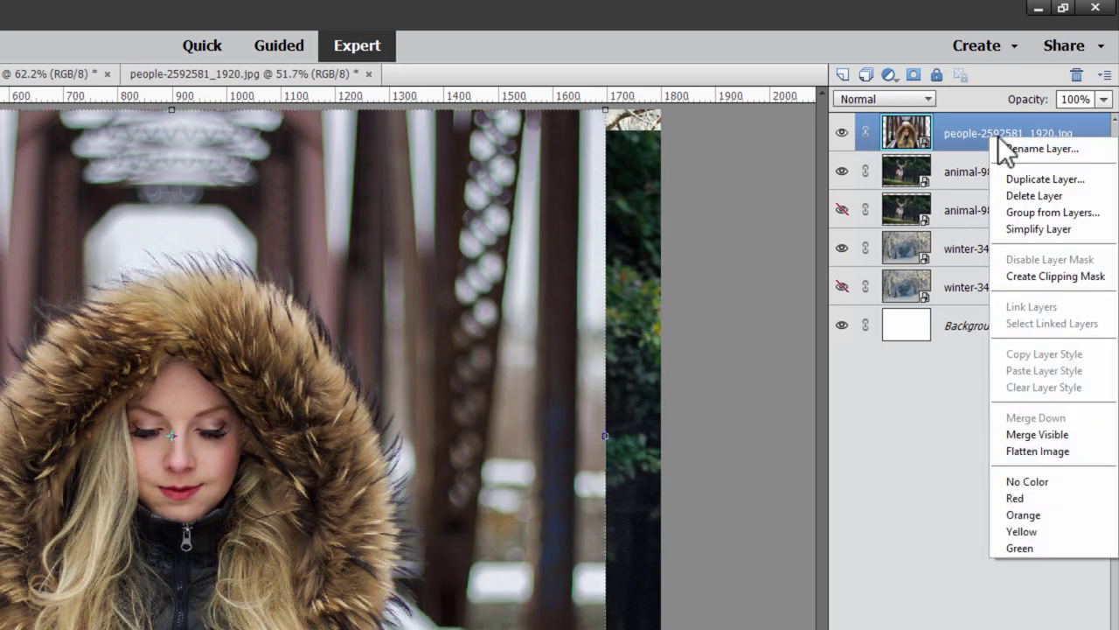
pyautogui.click(1019, 185)
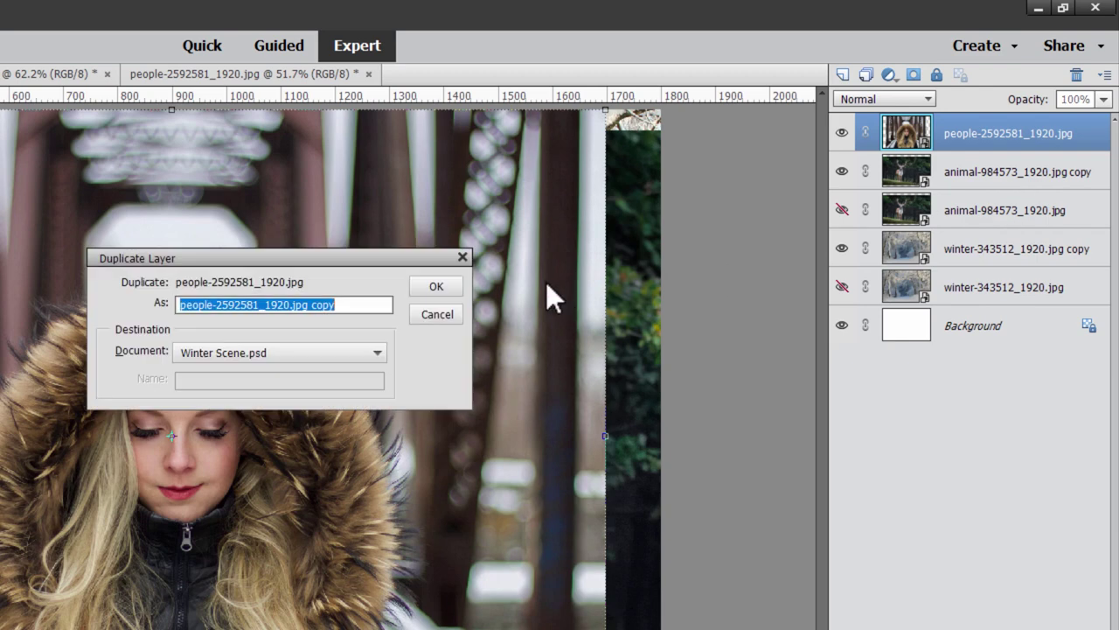
pyautogui.click(436, 284)
pyautogui.click(842, 171)
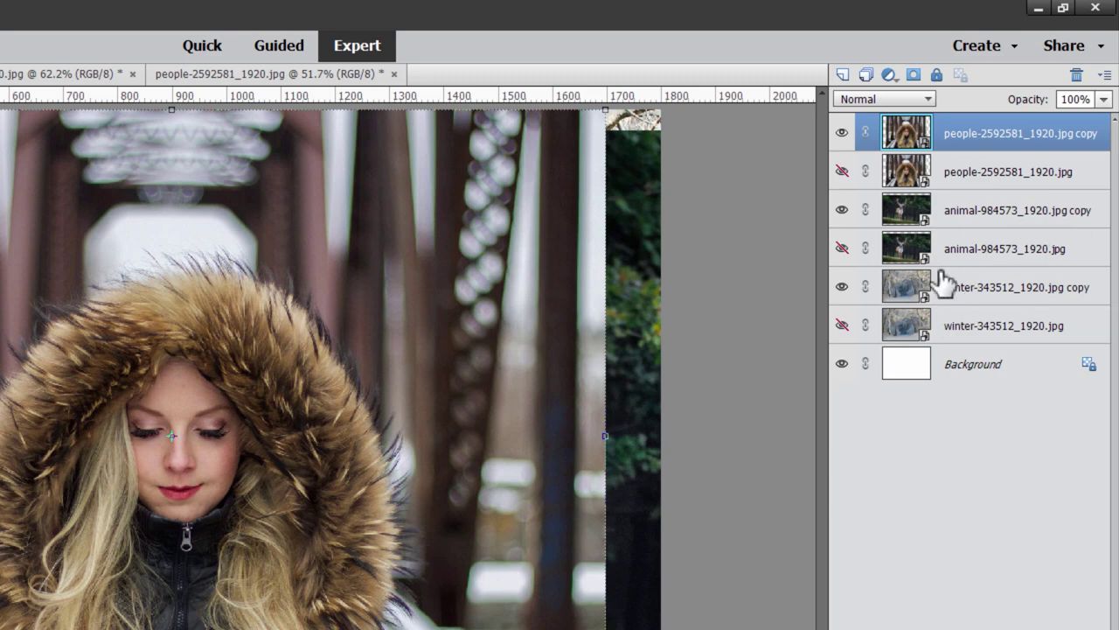
# Simplify the winter, animal and people copy layers, leaving their hidden originals as smart objects
pyautogui.click(972, 294)
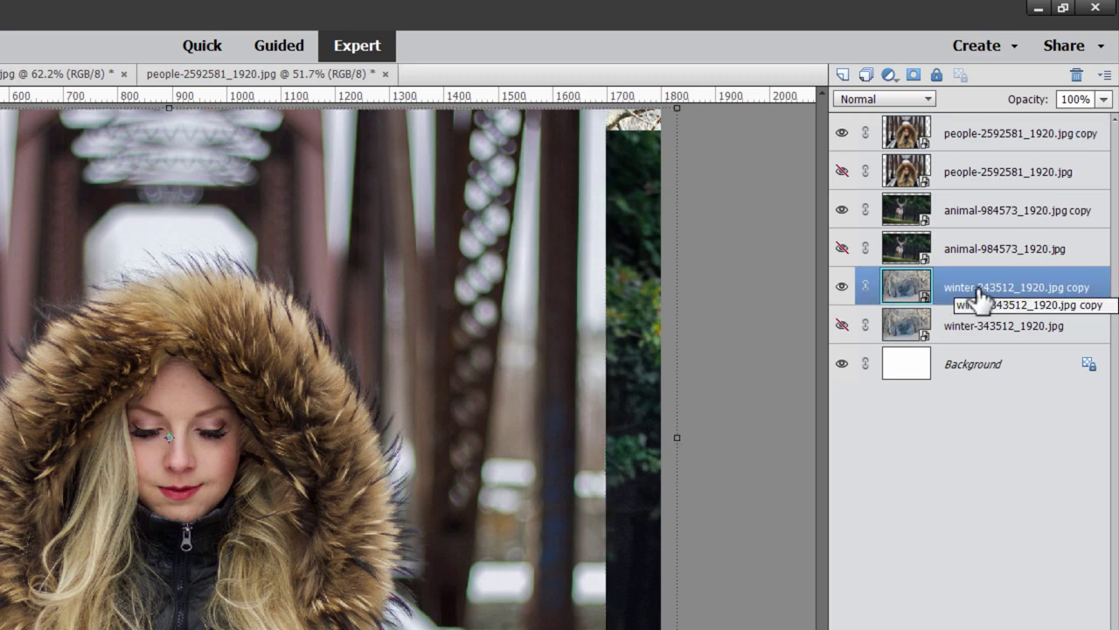
pyautogui.rightClick(981, 293)
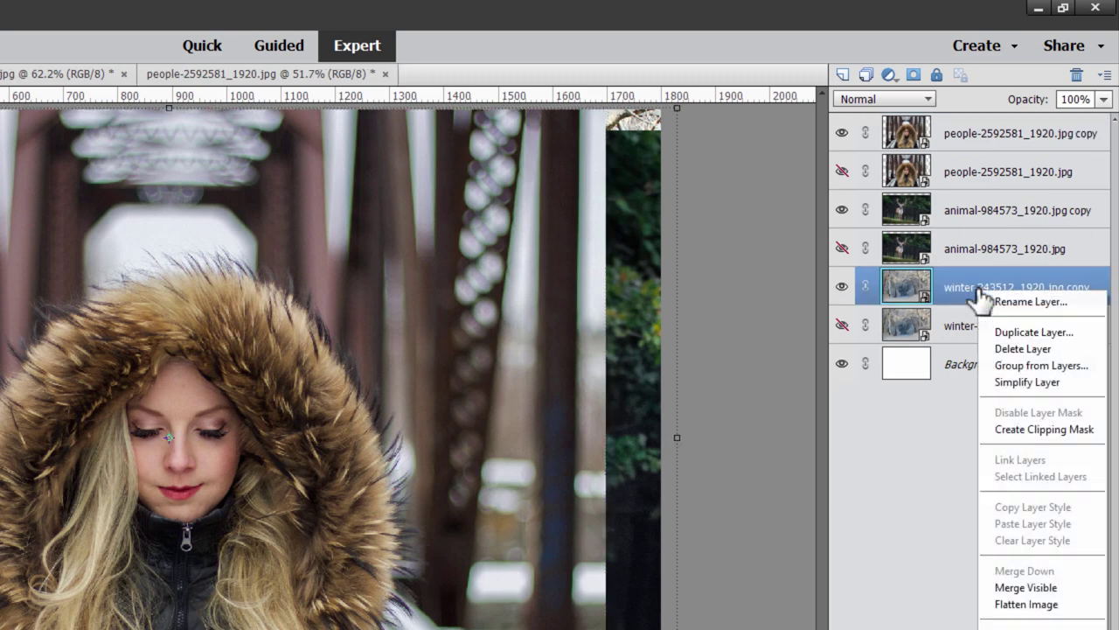
pyautogui.click(1014, 382)
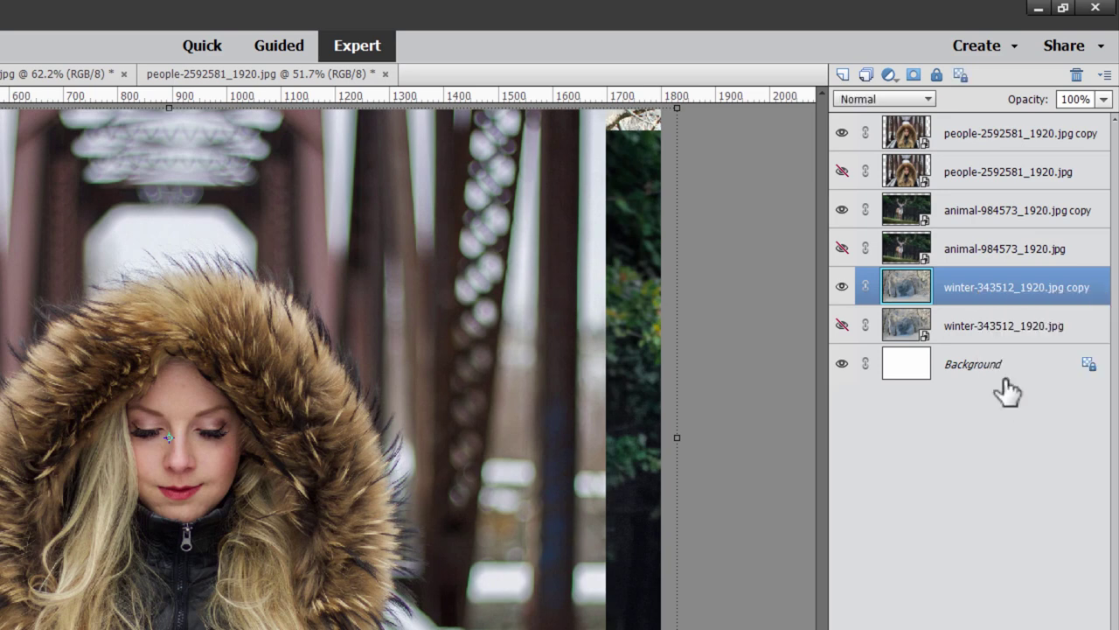
pyautogui.click(979, 219)
pyautogui.rightClick(977, 223)
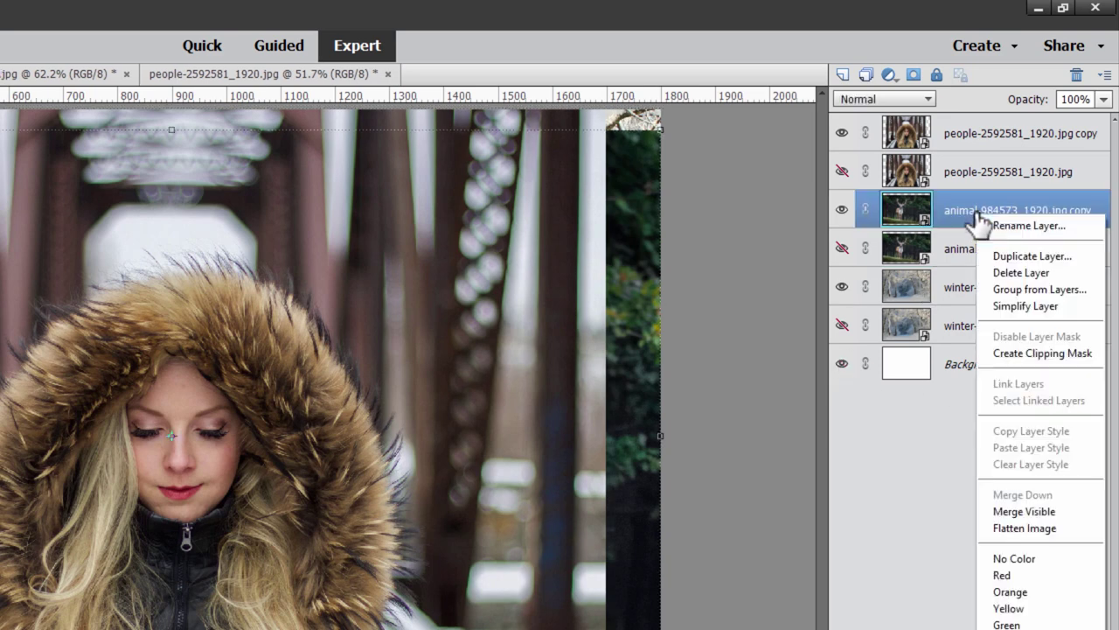
pyautogui.click(1007, 306)
pyautogui.click(977, 143)
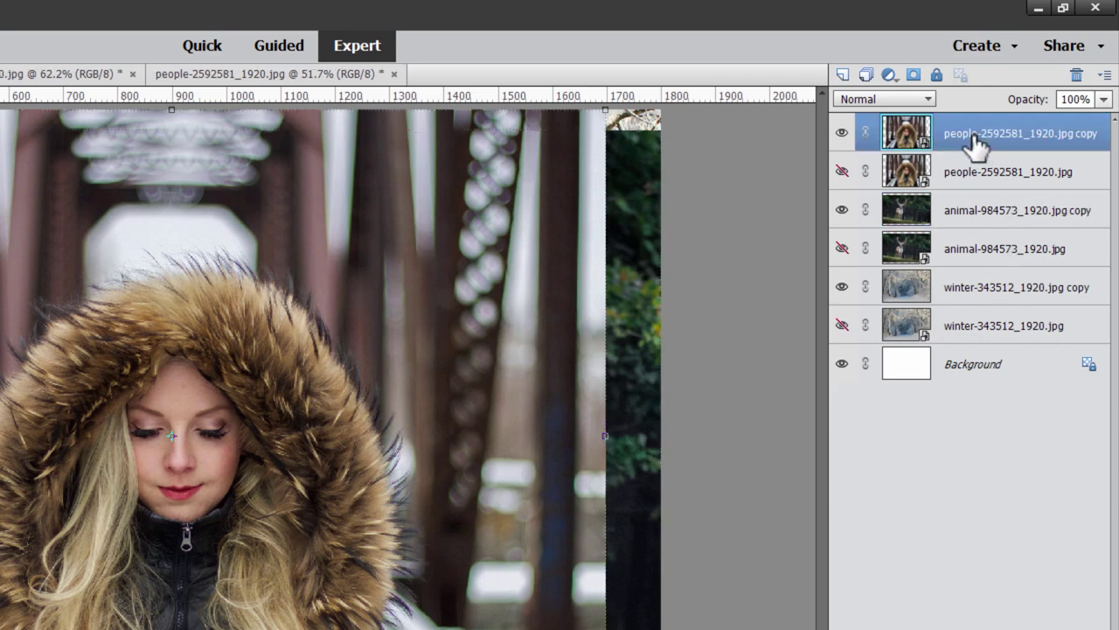
pyautogui.rightClick(978, 145)
pyautogui.click(1015, 229)
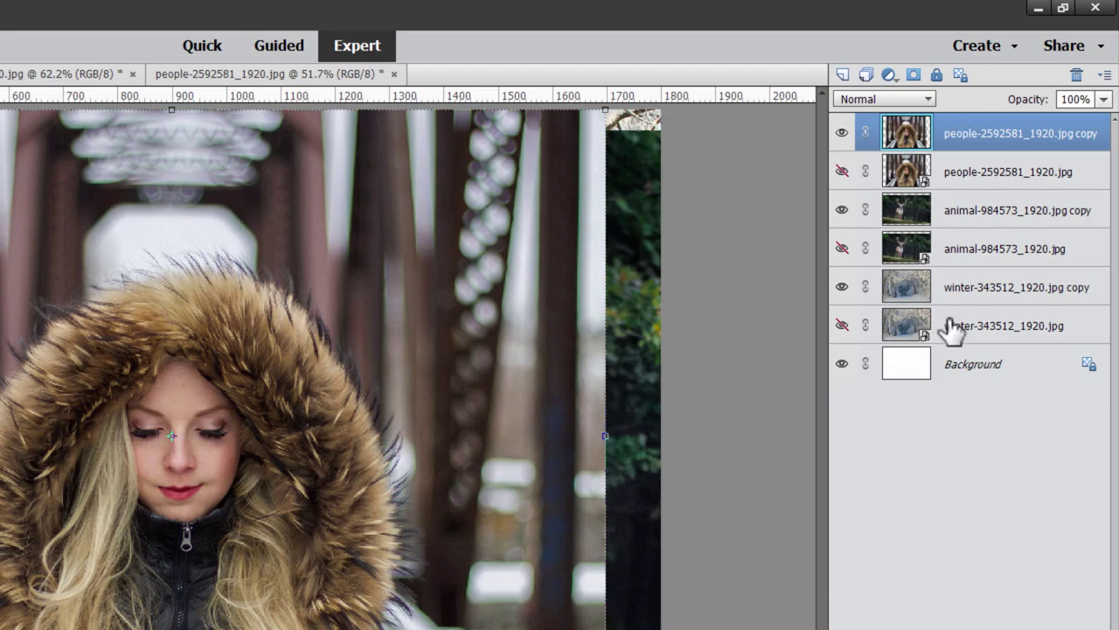
# Hide the people and animal copy layers and make the winter-343512_1920.jpg copy layer active
pyautogui.click(841, 133)
pyautogui.click(842, 210)
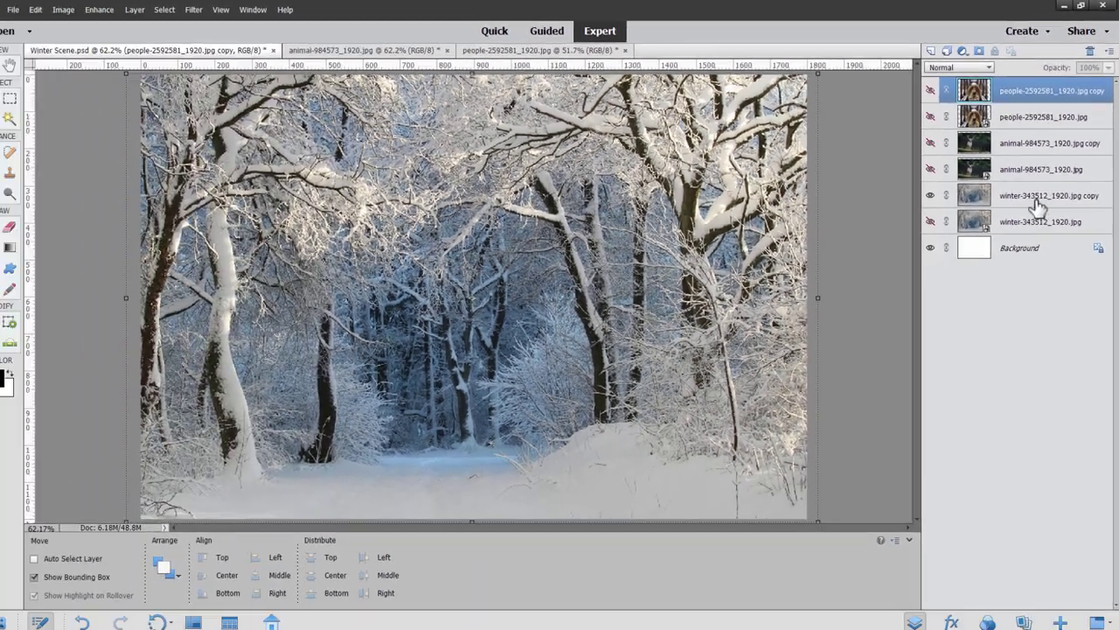
pyautogui.click(1037, 201)
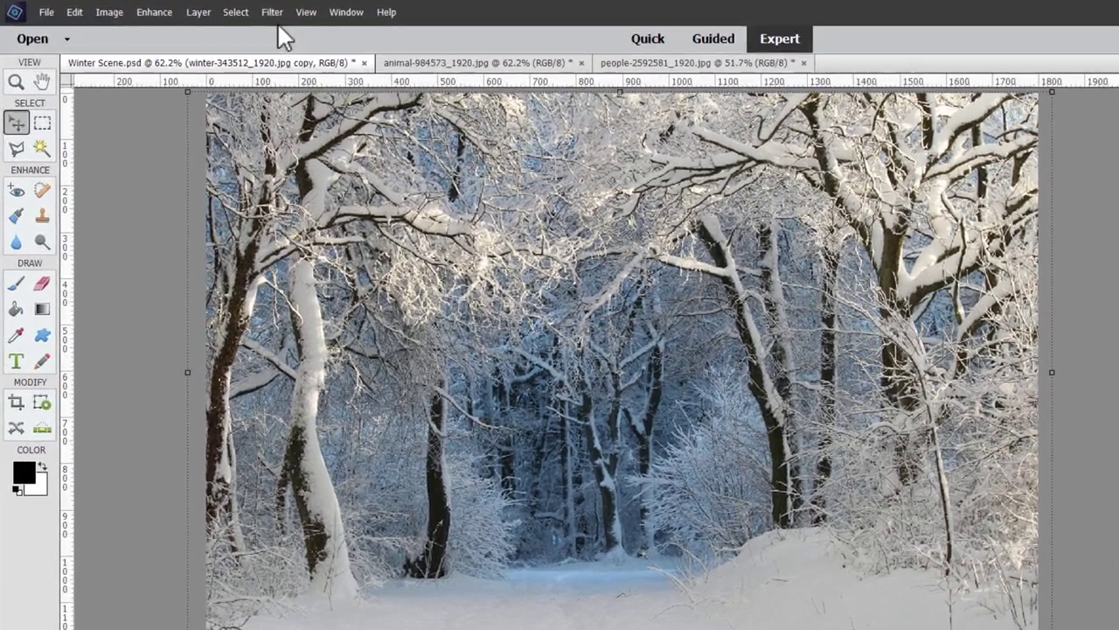
# Darken the winter copy's edges with Correct Camera Distortion using a vignette amount of -19, comparing the preview before applying
pyautogui.click(213, 9)
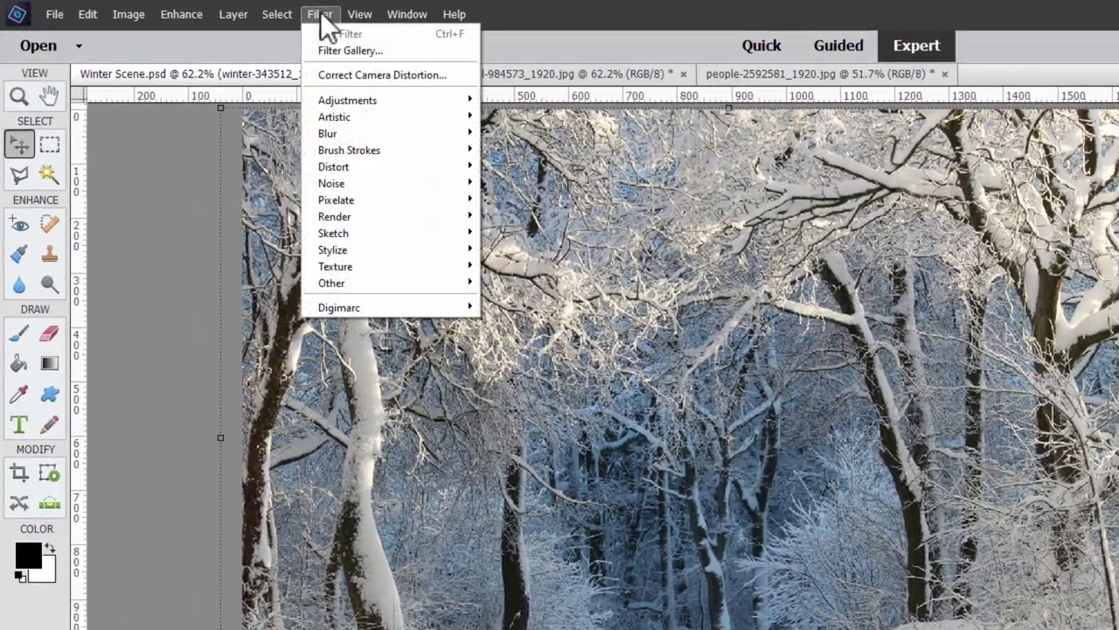
pyautogui.click(373, 76)
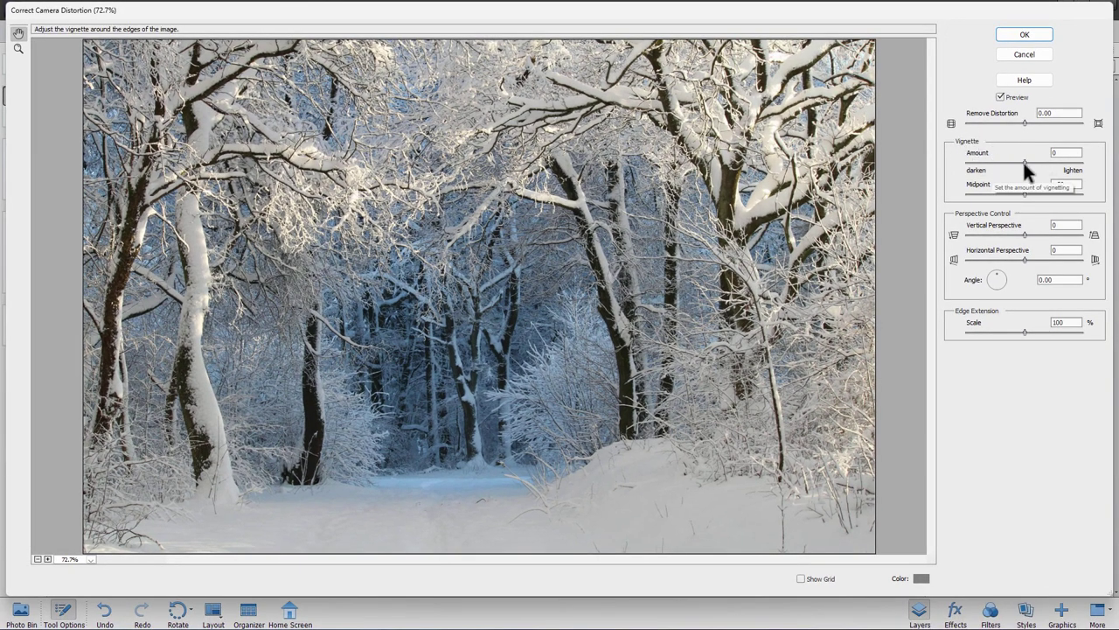
pyautogui.moveTo(1025, 161)
pyautogui.mouseDown()
pyautogui.moveTo(999, 158)
pyautogui.moveTo(1017, 160)
pyautogui.mouseUp()
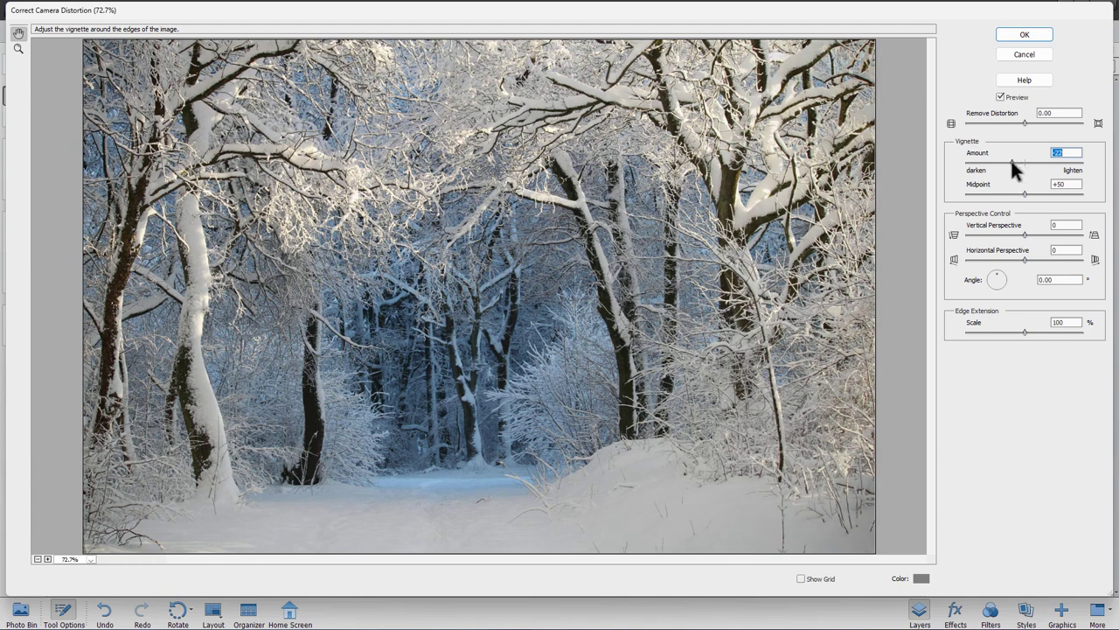
pyautogui.moveTo(1014, 160); pyautogui.dragTo(1015, 161)
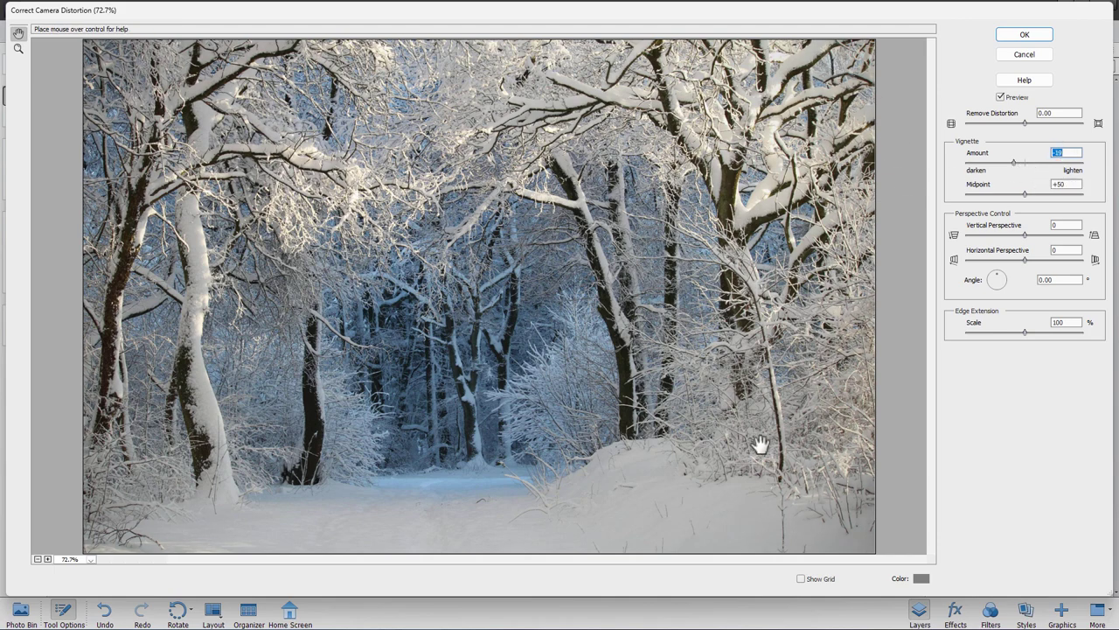
pyautogui.click(1000, 98)
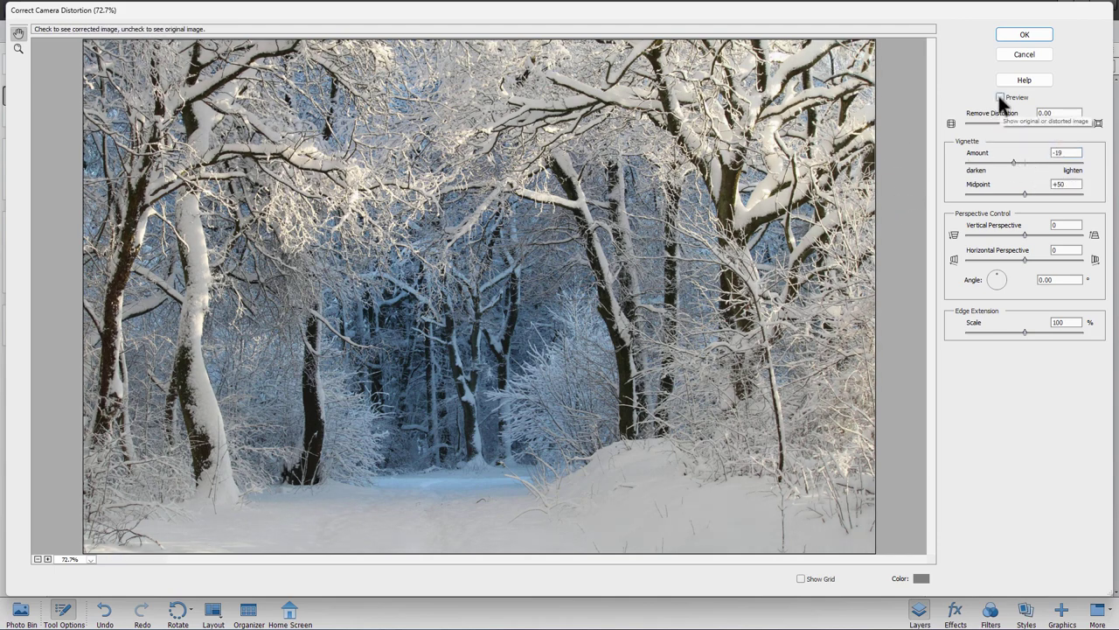
pyautogui.click(1000, 98)
pyautogui.click(1000, 98)
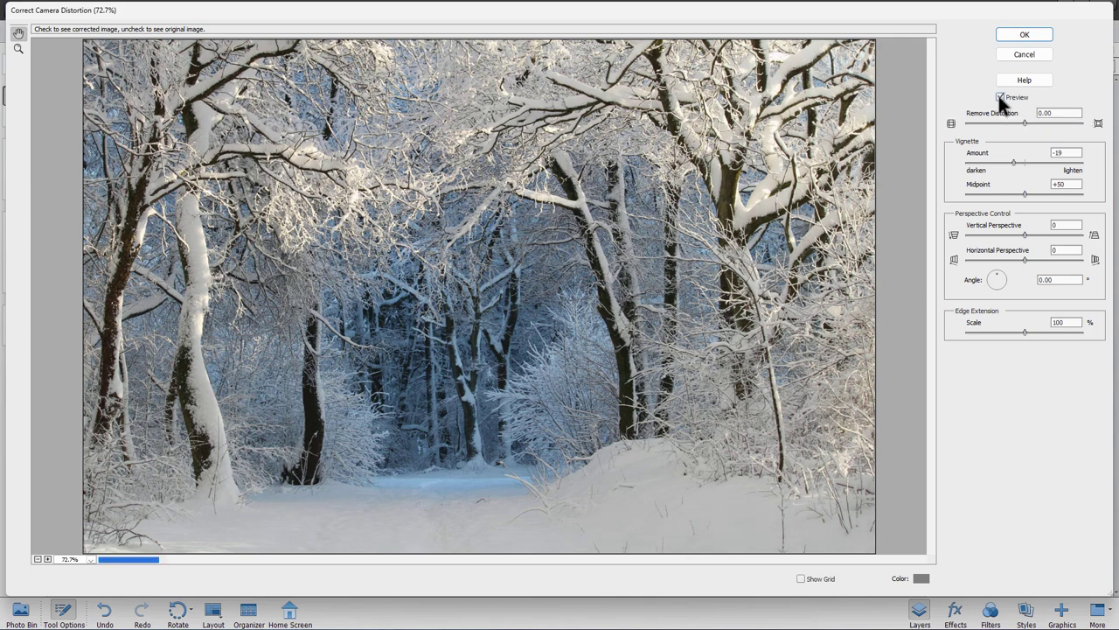
pyautogui.click(1000, 98)
pyautogui.click(1000, 98)
pyautogui.click(1000, 98)
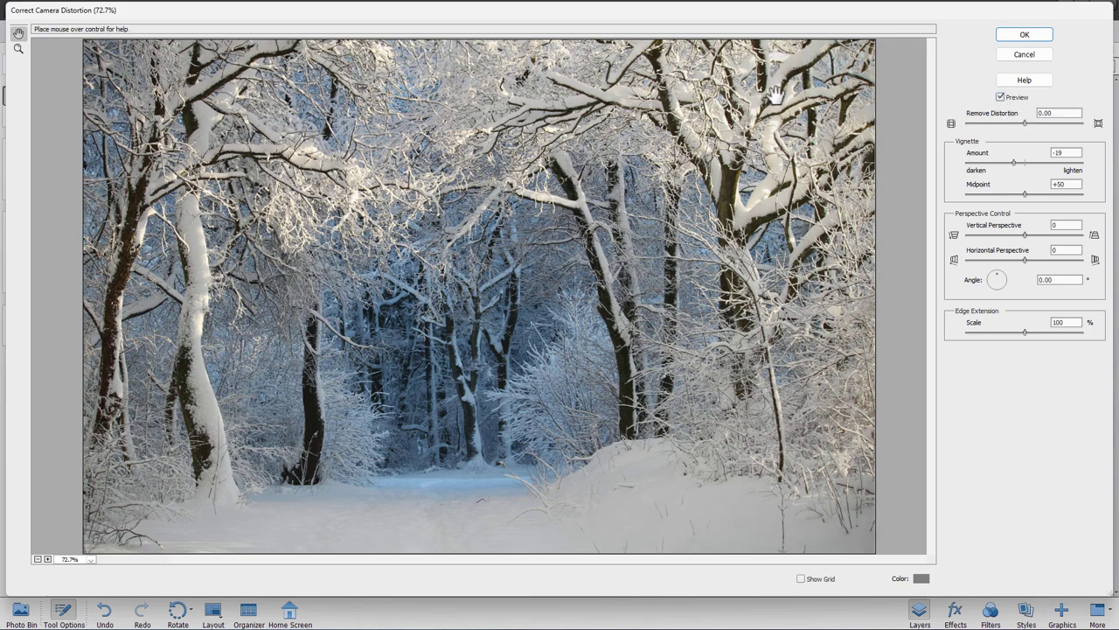
pyautogui.click(1023, 35)
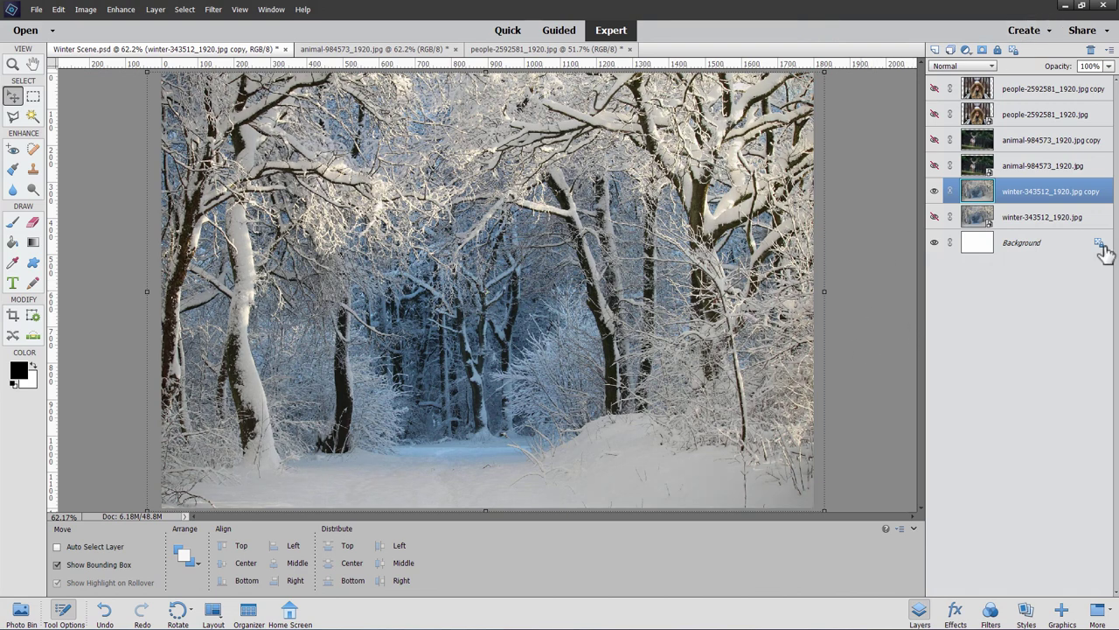
# Show the animal-984573_1920.jpg copy layer and make it the active layer
pyautogui.click(934, 140)
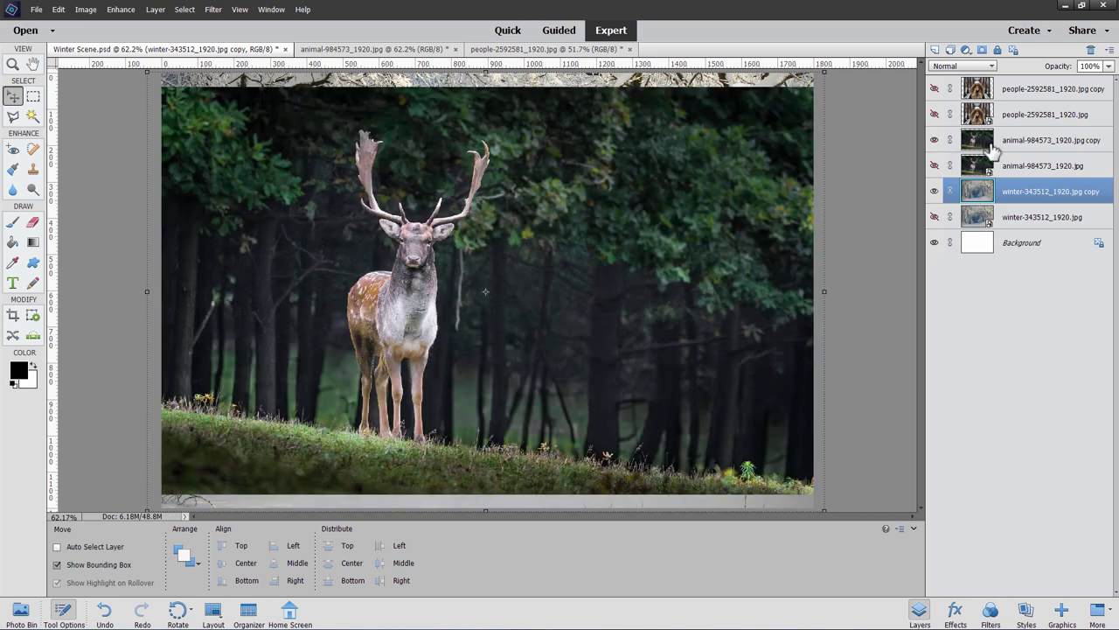
pyautogui.click(962, 143)
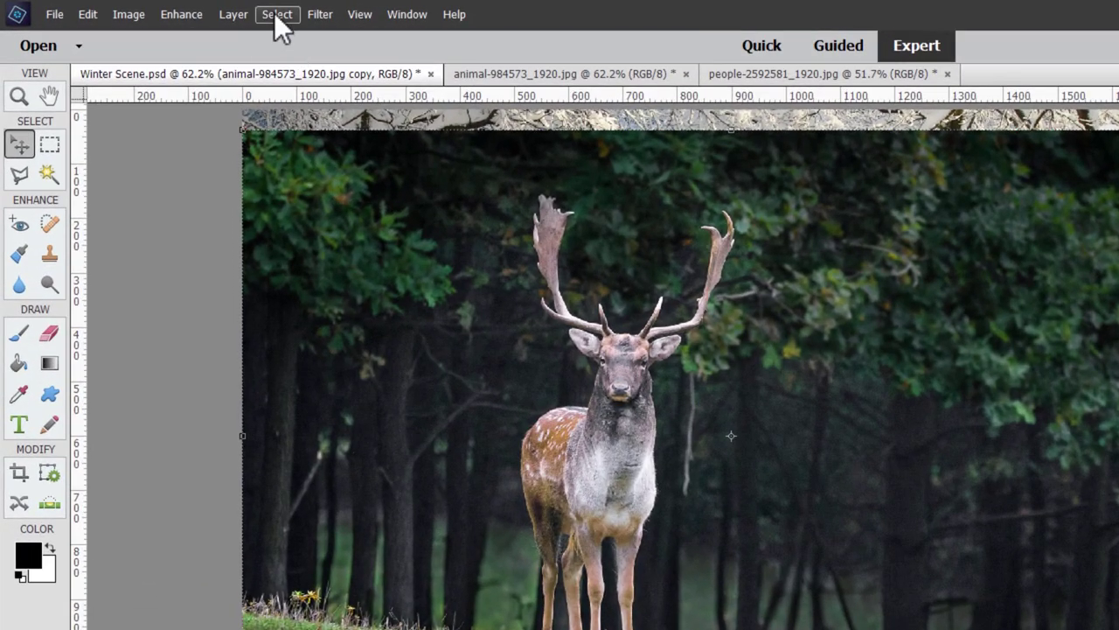
# Try to select the deer automatically with the Subject selection command, then deselect it
pyautogui.click(274, 12)
pyautogui.click(306, 177)
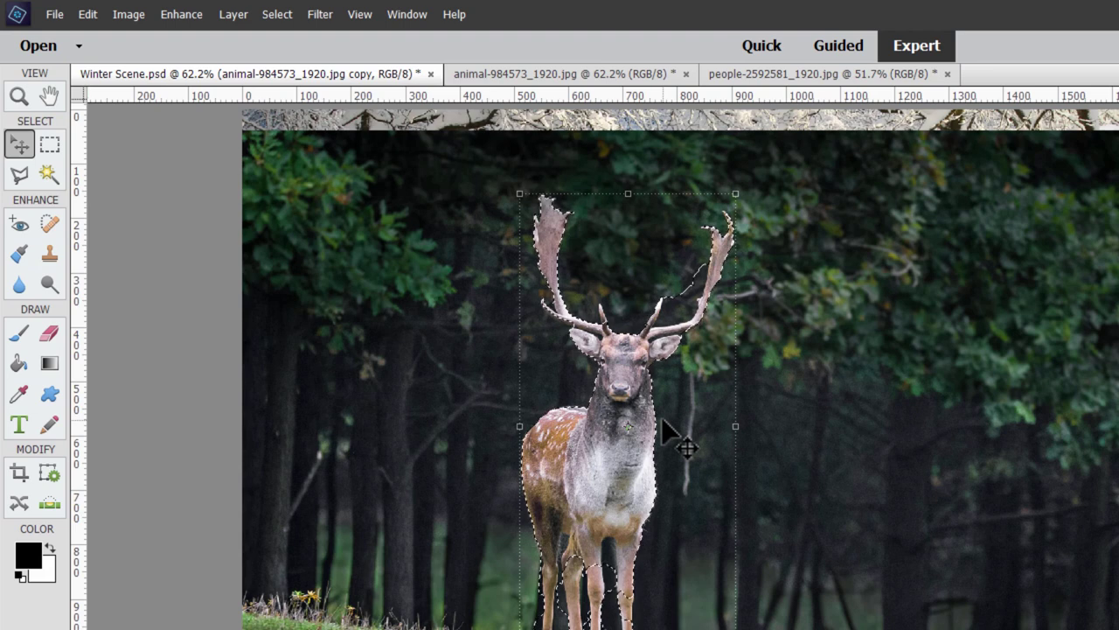
pyautogui.hotkey('ctrl', 'd')
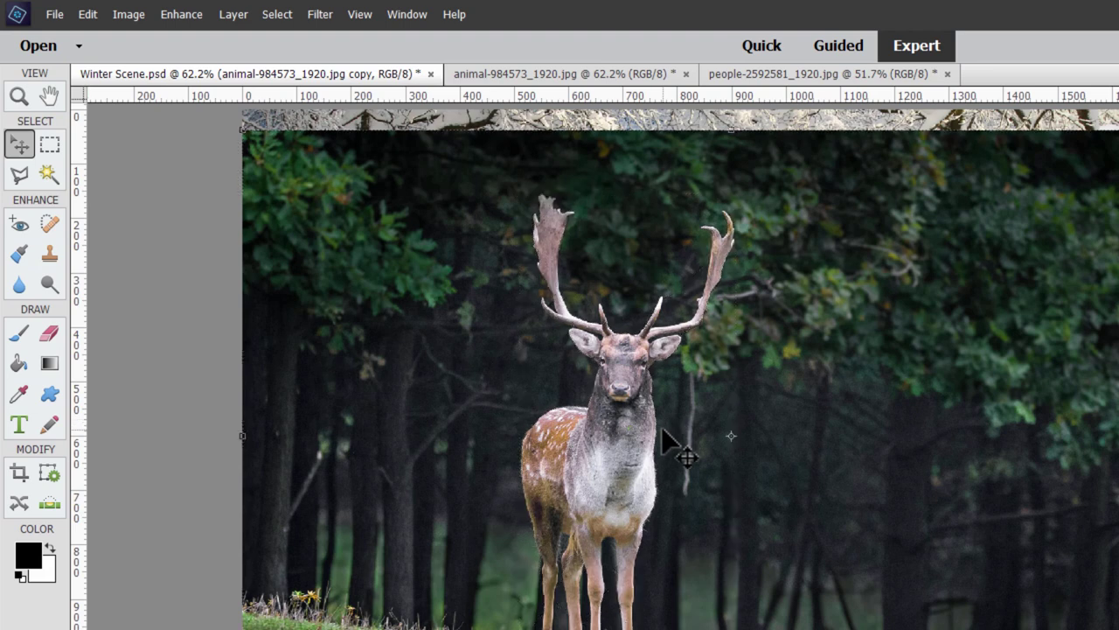
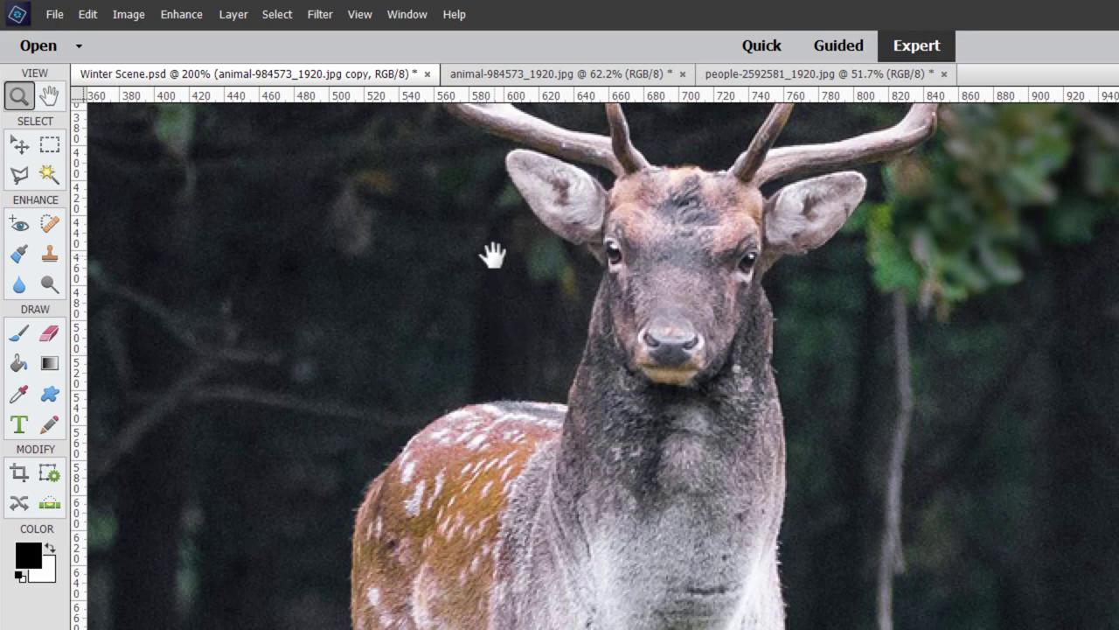
# Draw a loose freehand Lasso selection around the whole deer on the animal copy layer, just outside the antlers, body and hooves
pyautogui.moveTo(492, 252); pyautogui.dragTo(530, 623)
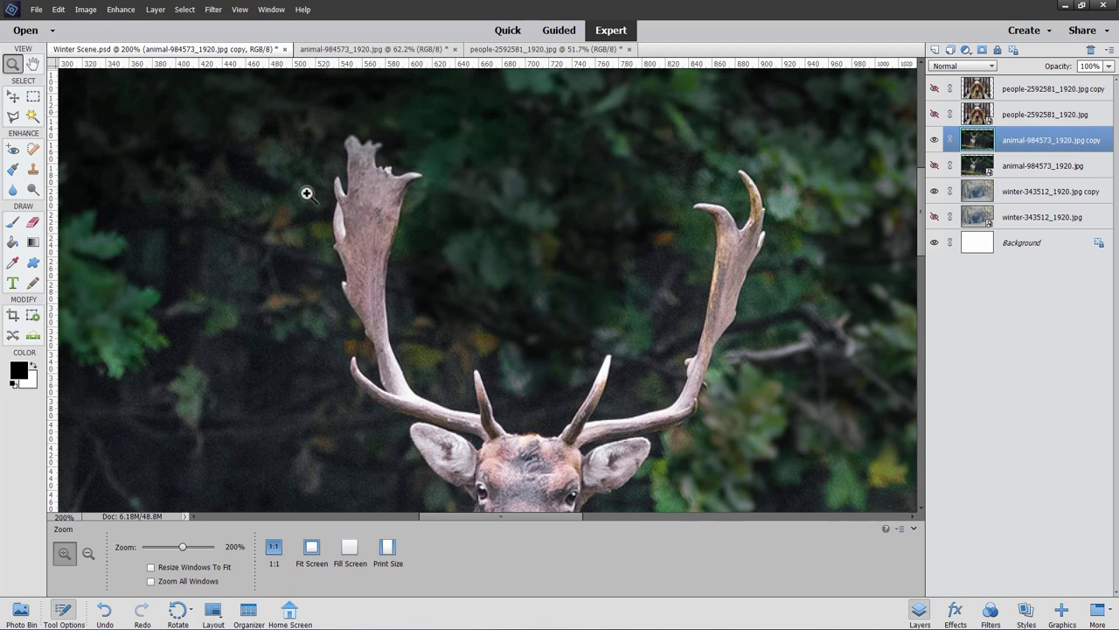
pyautogui.click(13, 116)
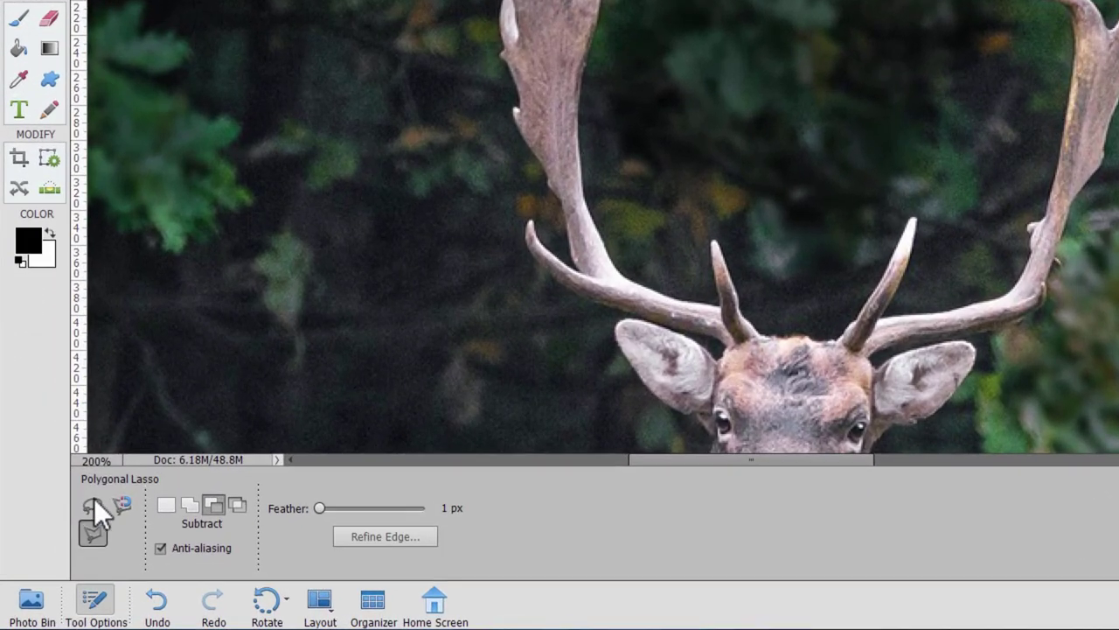
pyautogui.click(64, 543)
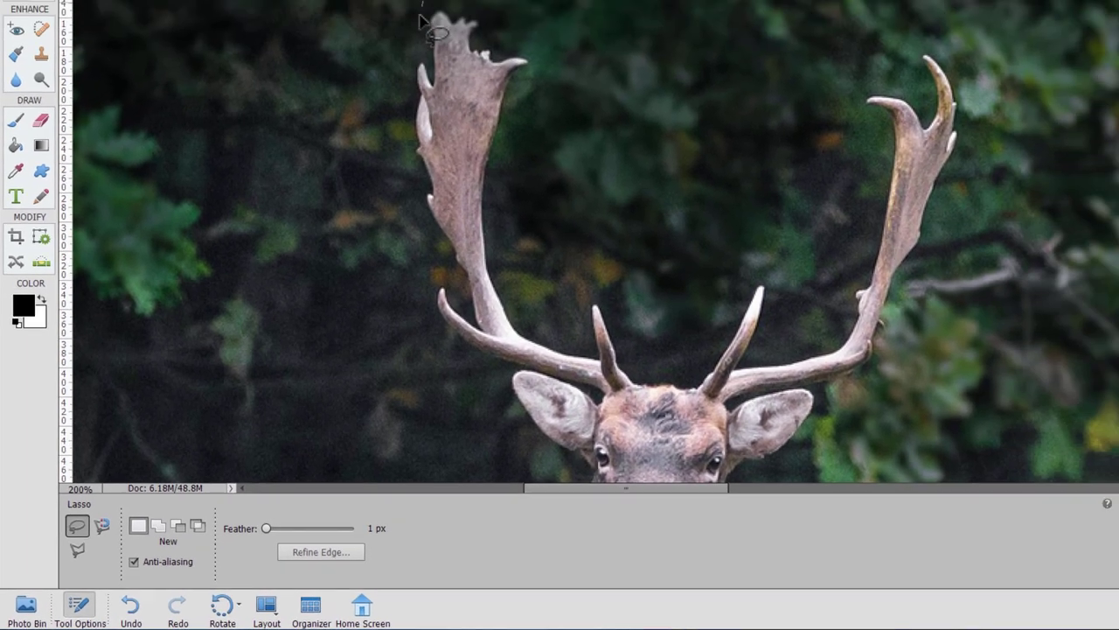
pyautogui.moveTo(507, 0); pyautogui.dragTo(483, 0)
pyautogui.moveTo(322, 200)
pyautogui.mouseDown()
pyautogui.moveTo(339, 314)
pyautogui.moveTo(358, 351)
pyautogui.moveTo(344, 378)
pyautogui.moveTo(370, 406)
pyautogui.mouseUp()
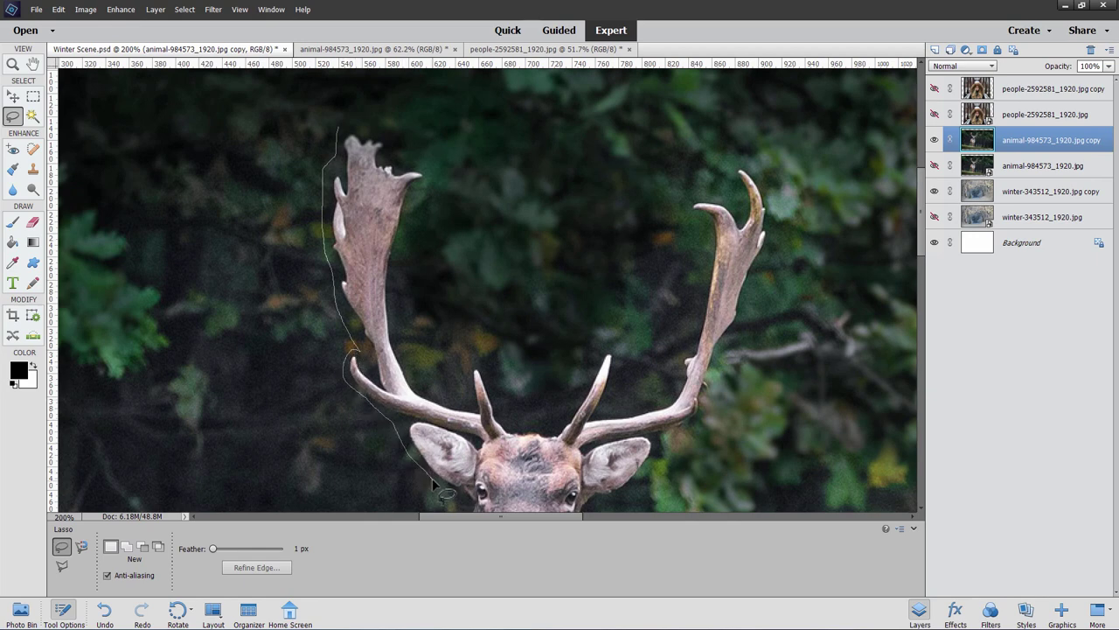
pyautogui.moveTo(432, 484)
pyautogui.mouseDown()
pyautogui.moveTo(376, 137)
pyautogui.moveTo(397, 153)
pyautogui.moveTo(399, 196)
pyautogui.mouseUp()
pyautogui.moveTo(385, 239)
pyautogui.mouseDown()
pyautogui.moveTo(313, 253)
pyautogui.moveTo(269, 282)
pyautogui.moveTo(247, 327)
pyautogui.moveTo(236, 105)
pyautogui.moveTo(237, 123)
pyautogui.mouseUp()
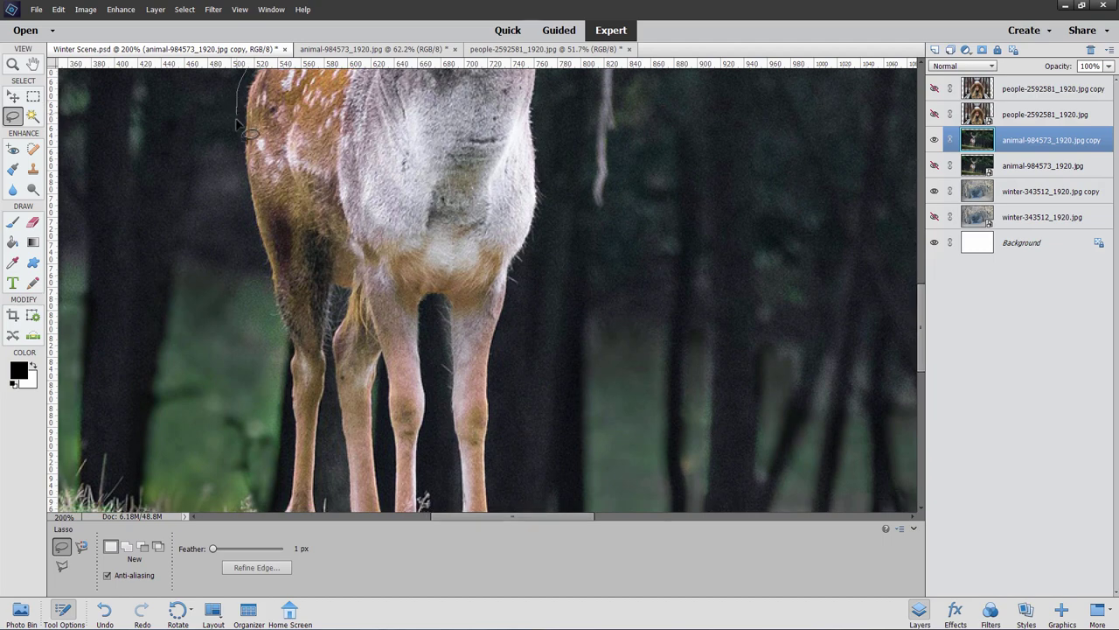
pyautogui.moveTo(234, 182); pyautogui.dragTo(248, 236)
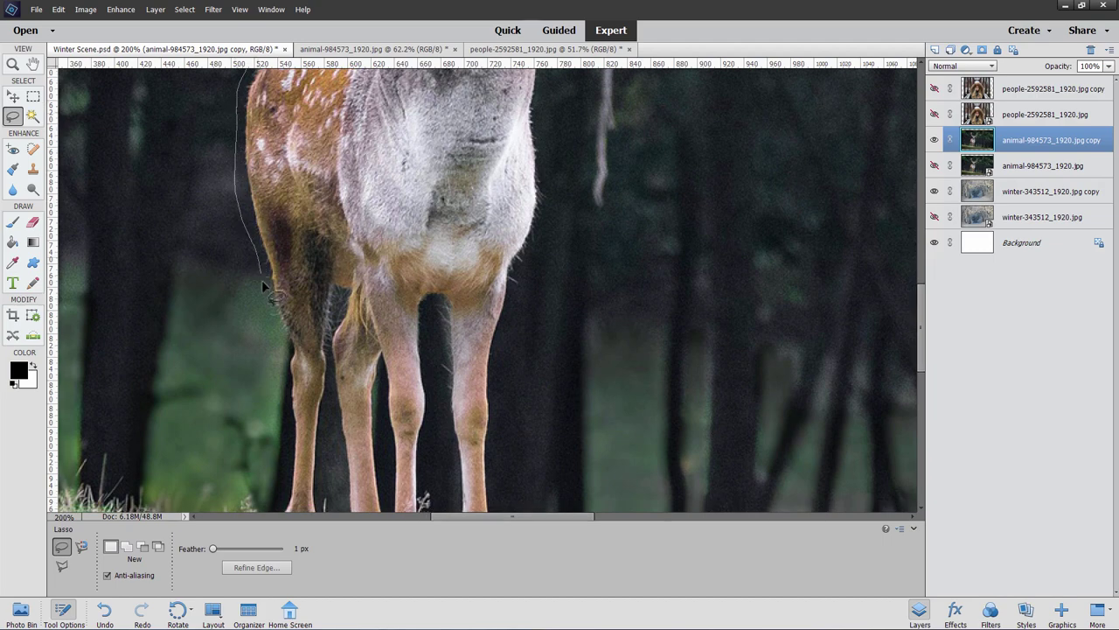
pyautogui.moveTo(297, 398)
pyautogui.mouseDown()
pyautogui.moveTo(279, 135)
pyautogui.moveTo(278, 254)
pyautogui.moveTo(297, 293)
pyautogui.moveTo(430, 317)
pyautogui.mouseUp()
pyautogui.moveTo(504, 308)
pyautogui.mouseDown()
pyautogui.moveTo(491, 184)
pyautogui.moveTo(499, 105)
pyautogui.moveTo(457, 350)
pyautogui.moveTo(501, 186)
pyautogui.moveTo(469, 364)
pyautogui.moveTo(487, 338)
pyautogui.moveTo(465, 289)
pyautogui.moveTo(459, 130)
pyautogui.moveTo(490, 107)
pyautogui.moveTo(482, 96)
pyautogui.moveTo(448, 329)
pyautogui.mouseUp()
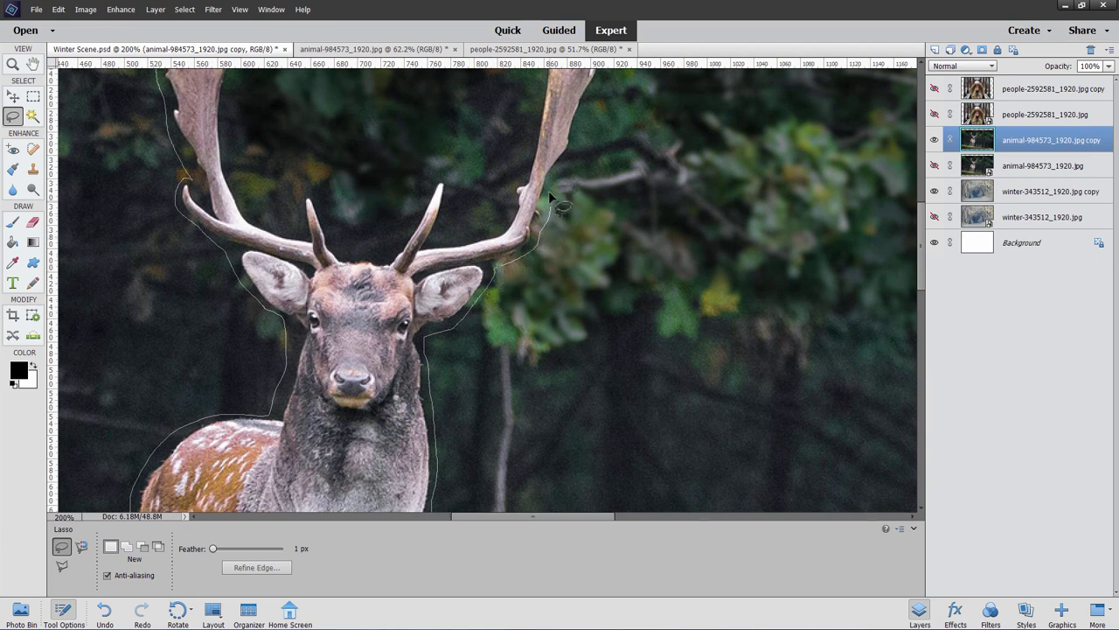
pyautogui.moveTo(560, 172)
pyautogui.mouseDown()
pyautogui.moveTo(588, 112)
pyautogui.moveTo(556, 206)
pyautogui.moveTo(570, 326)
pyautogui.mouseUp()
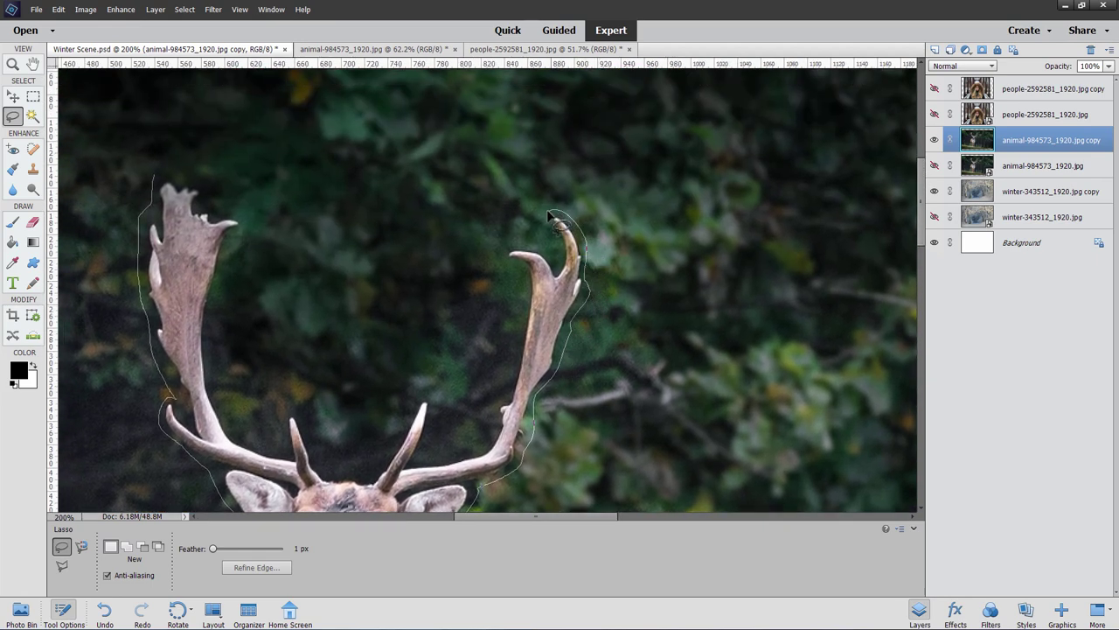
pyautogui.moveTo(550, 212); pyautogui.dragTo(558, 251)
pyautogui.moveTo(517, 324)
pyautogui.mouseDown()
pyautogui.moveTo(508, 398)
pyautogui.moveTo(478, 449)
pyautogui.moveTo(415, 464)
pyautogui.moveTo(431, 390)
pyautogui.moveTo(416, 396)
pyautogui.moveTo(372, 473)
pyautogui.moveTo(322, 472)
pyautogui.moveTo(311, 432)
pyautogui.moveTo(290, 410)
pyautogui.moveTo(279, 424)
pyautogui.moveTo(287, 451)
pyautogui.moveTo(254, 443)
pyautogui.moveTo(229, 426)
pyautogui.moveTo(206, 348)
pyautogui.moveTo(244, 216)
pyautogui.moveTo(159, 186)
pyautogui.mouseUp()
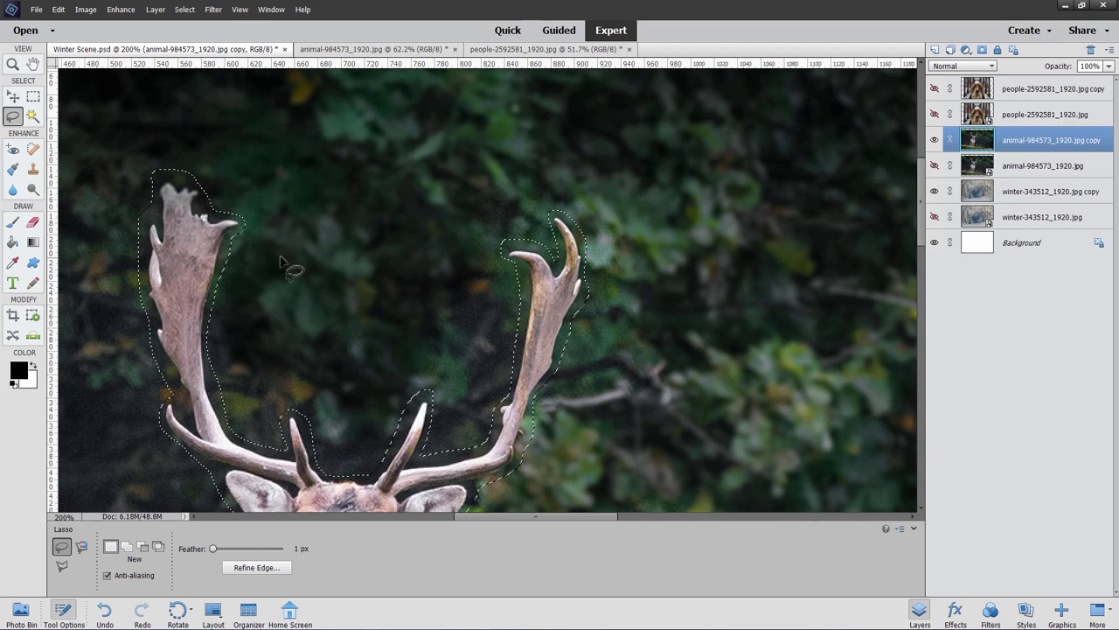
pyautogui.press('space')
pyautogui.moveTo(377, 387); pyautogui.dragTo(459, 142)
pyautogui.moveTo(400, 449); pyautogui.dragTo(440, 270)
pyautogui.moveTo(423, 386)
pyautogui.mouseDown()
pyautogui.moveTo(428, 250)
pyautogui.moveTo(417, 224)
pyautogui.mouseUp()
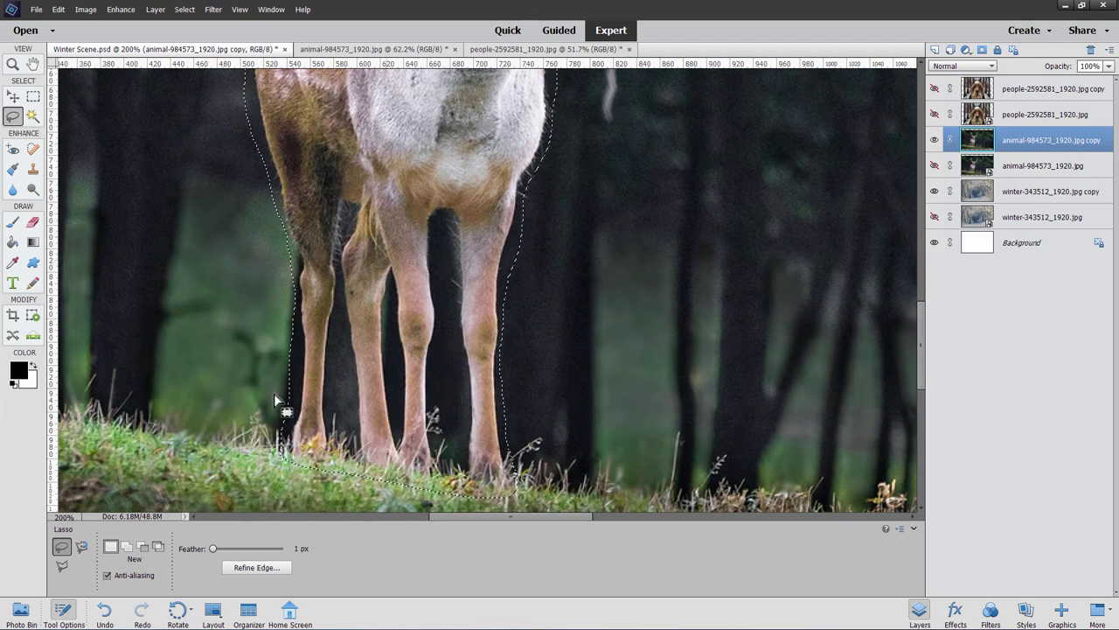
# Subtract the background gap between the deer's leftmost leg and the neighbouring leg from the Lasso selection
pyautogui.click(141, 547)
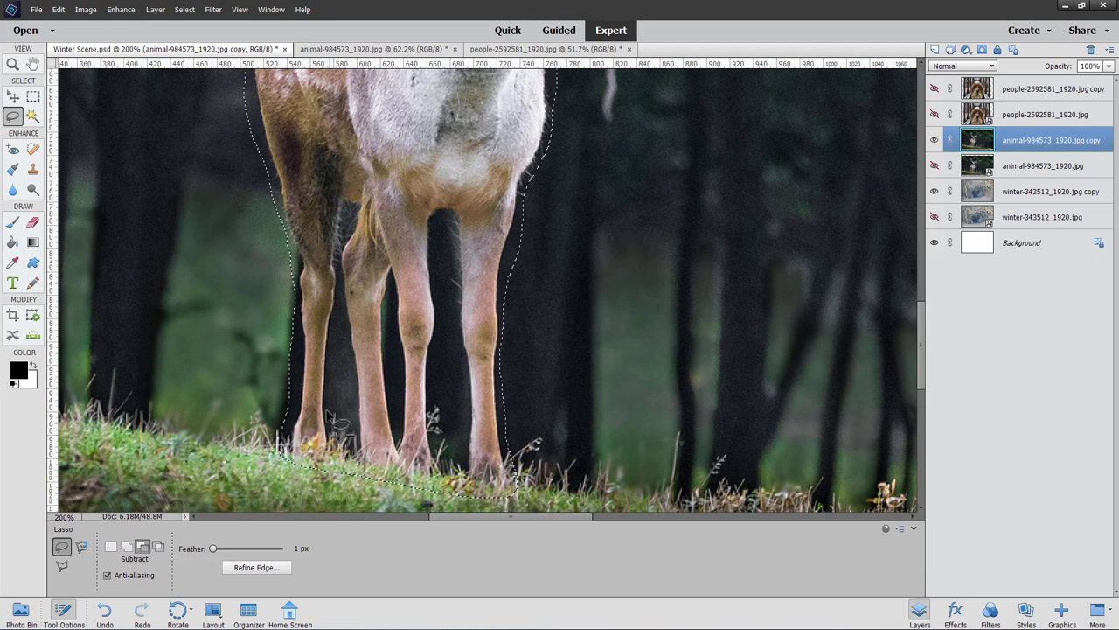
pyautogui.moveTo(328, 412); pyautogui.dragTo(339, 303)
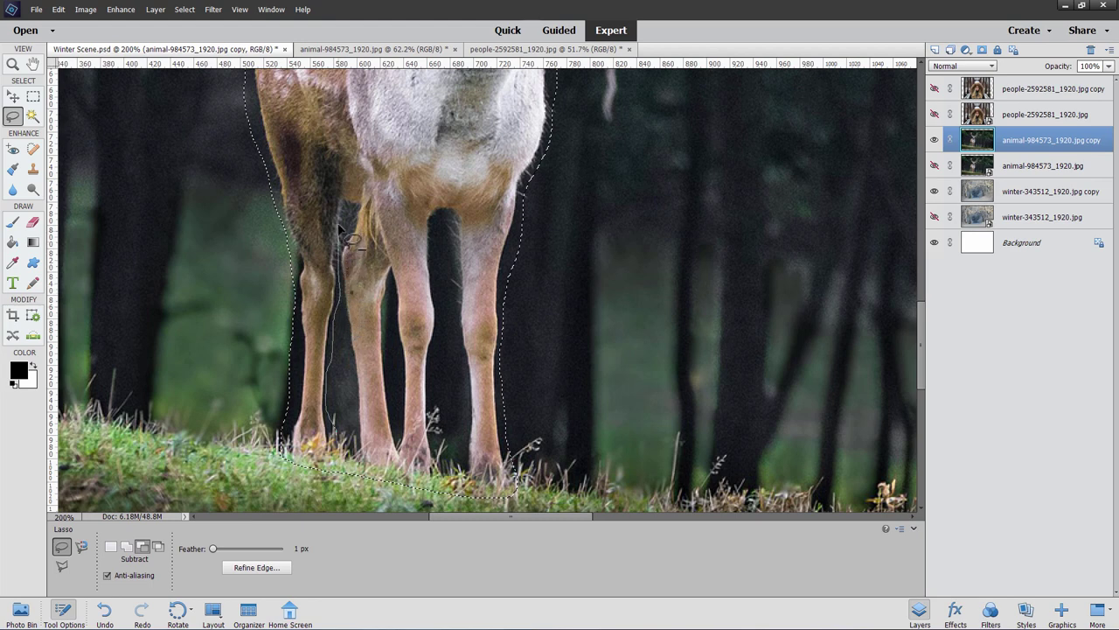
pyautogui.moveTo(339, 226); pyautogui.dragTo(348, 212)
pyautogui.moveTo(346, 265); pyautogui.dragTo(342, 279)
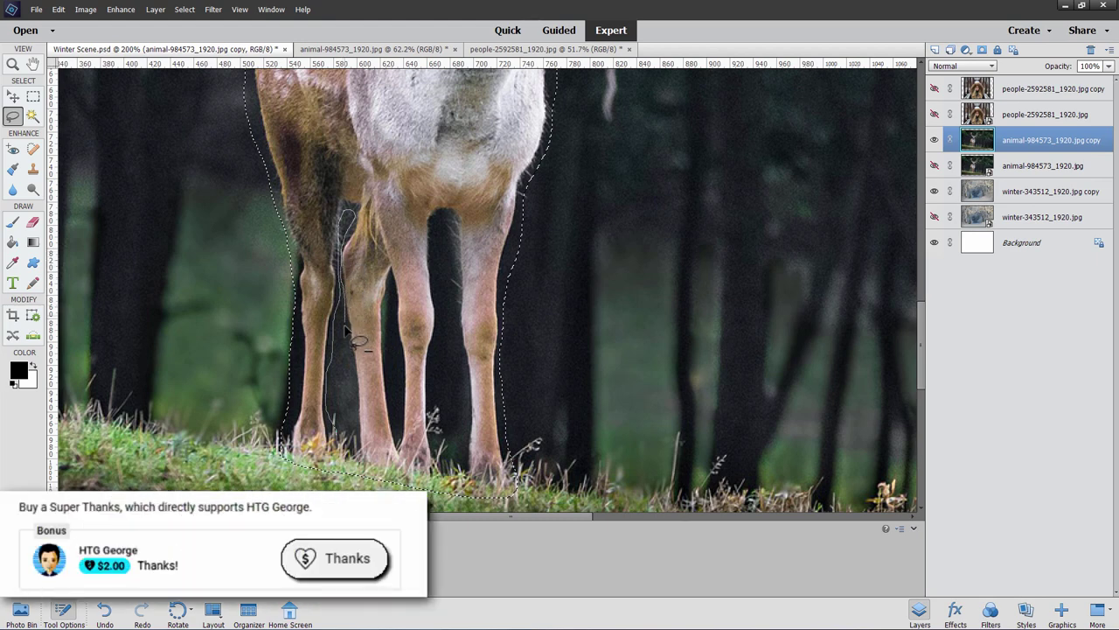
pyautogui.moveTo(348, 332)
pyautogui.mouseDown()
pyautogui.moveTo(353, 456)
pyautogui.moveTo(347, 427)
pyautogui.mouseUp()
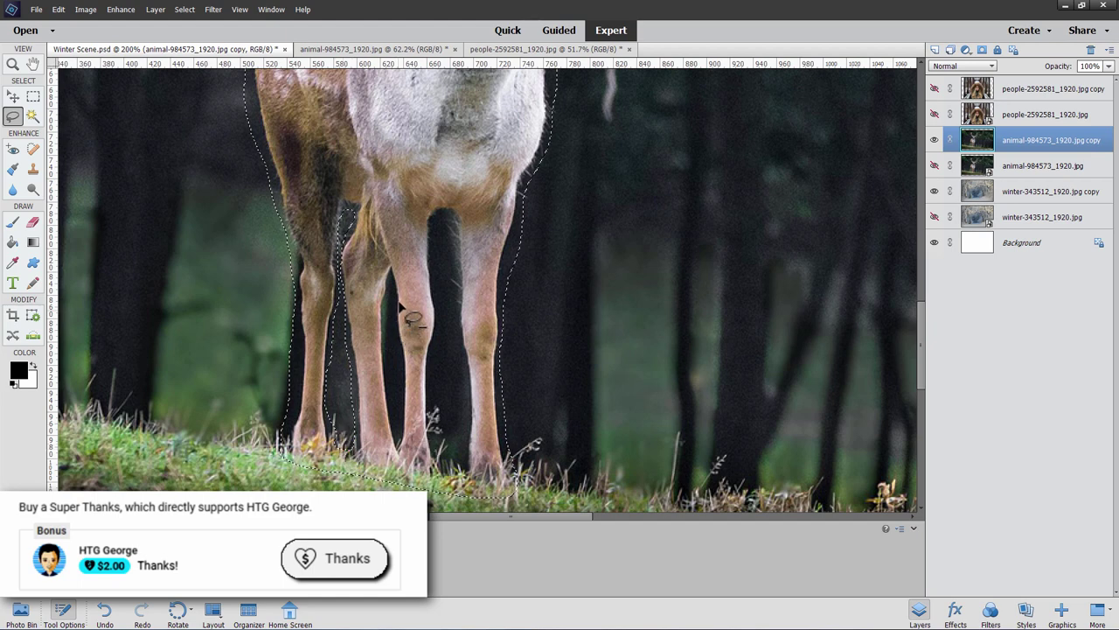
# Subtract the narrow gap between the two middle legs and the wider gap between the two front legs from the selection
pyautogui.moveTo(385, 282)
pyautogui.mouseDown()
pyautogui.moveTo(398, 439)
pyautogui.moveTo(396, 333)
pyautogui.mouseUp()
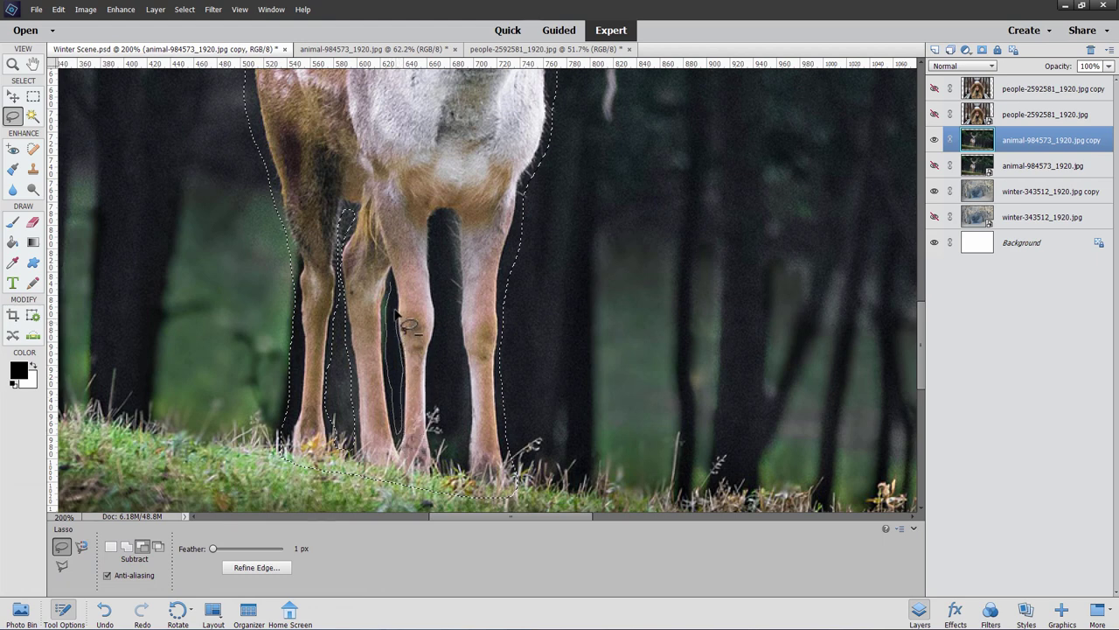
pyautogui.moveTo(391, 284); pyautogui.dragTo(393, 281)
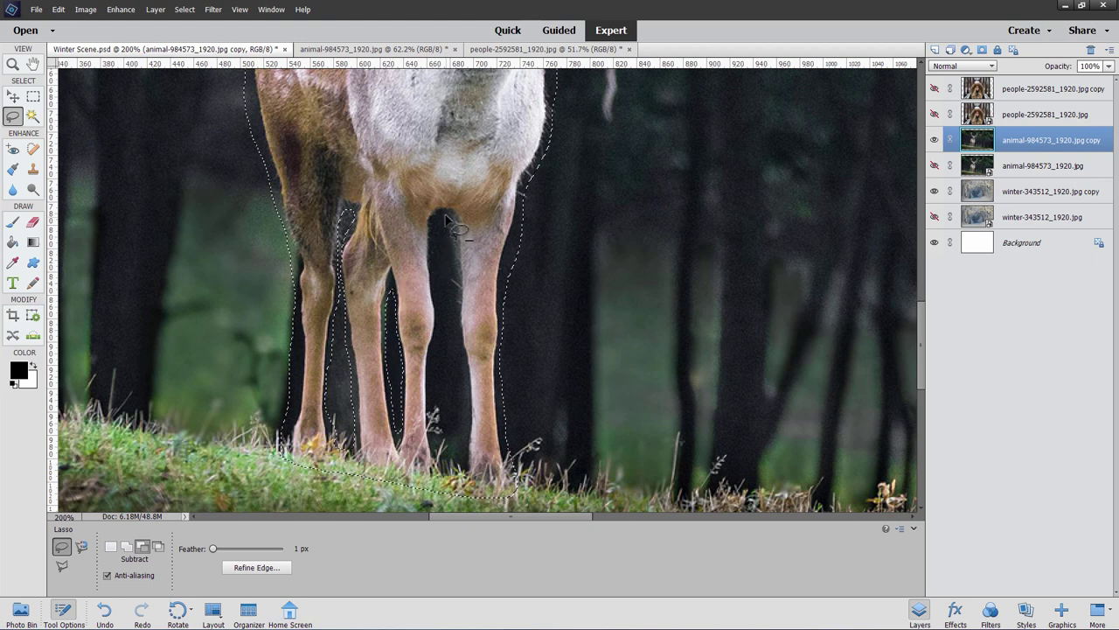
pyautogui.moveTo(431, 245)
pyautogui.mouseDown()
pyautogui.moveTo(441, 326)
pyautogui.moveTo(429, 407)
pyautogui.moveTo(445, 464)
pyautogui.moveTo(468, 484)
pyautogui.moveTo(456, 281)
pyautogui.mouseUp()
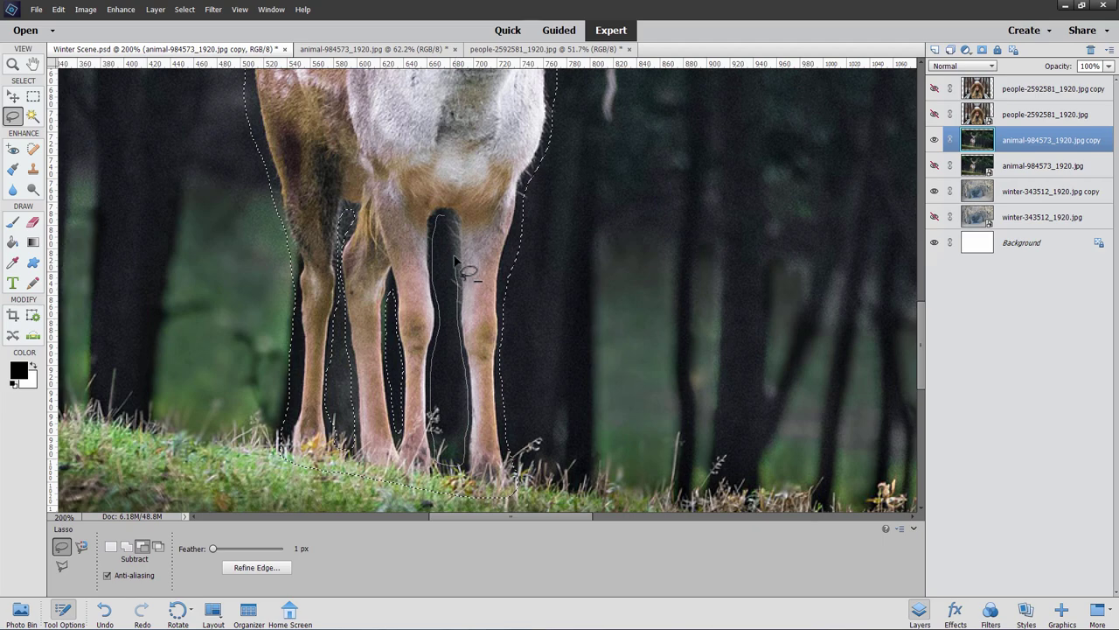
pyautogui.moveTo(456, 228); pyautogui.dragTo(442, 215)
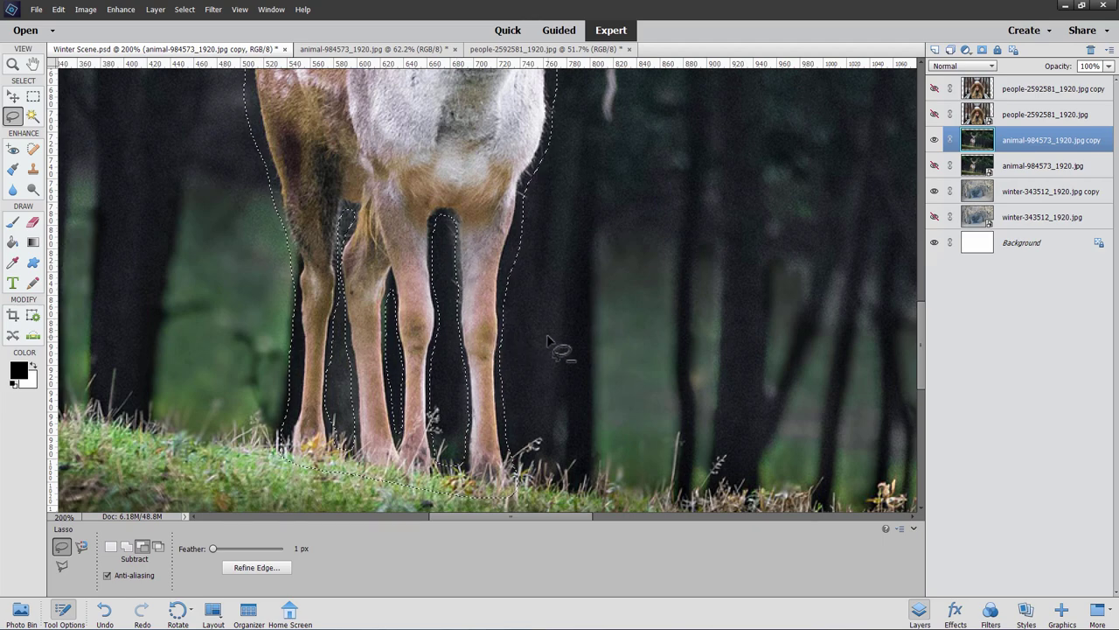
# Start Refine Edge on the deer selection with the whole image in view, and move its dialog closer to the deer
pyautogui.hotkey('ctrl', '0')
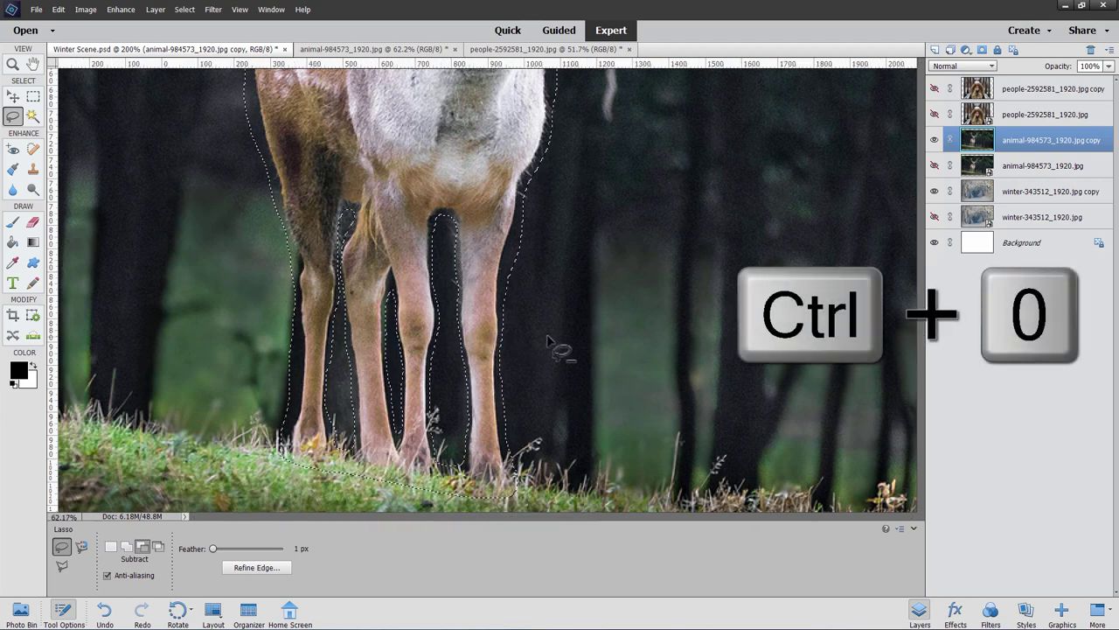
pyautogui.hotkey('ctrl', '0')
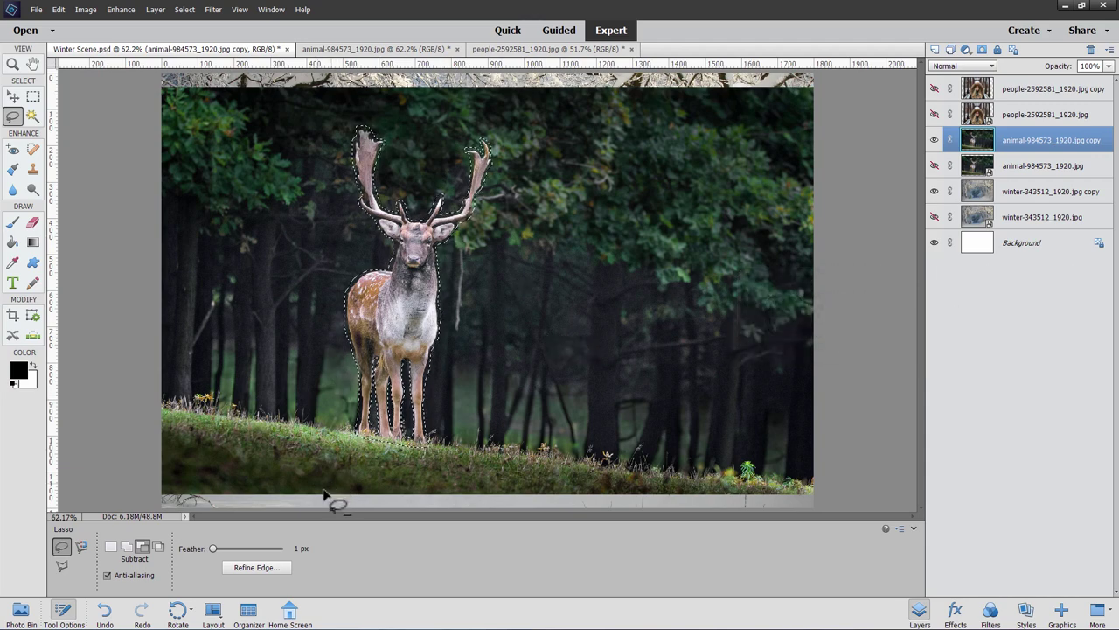
pyautogui.click(245, 568)
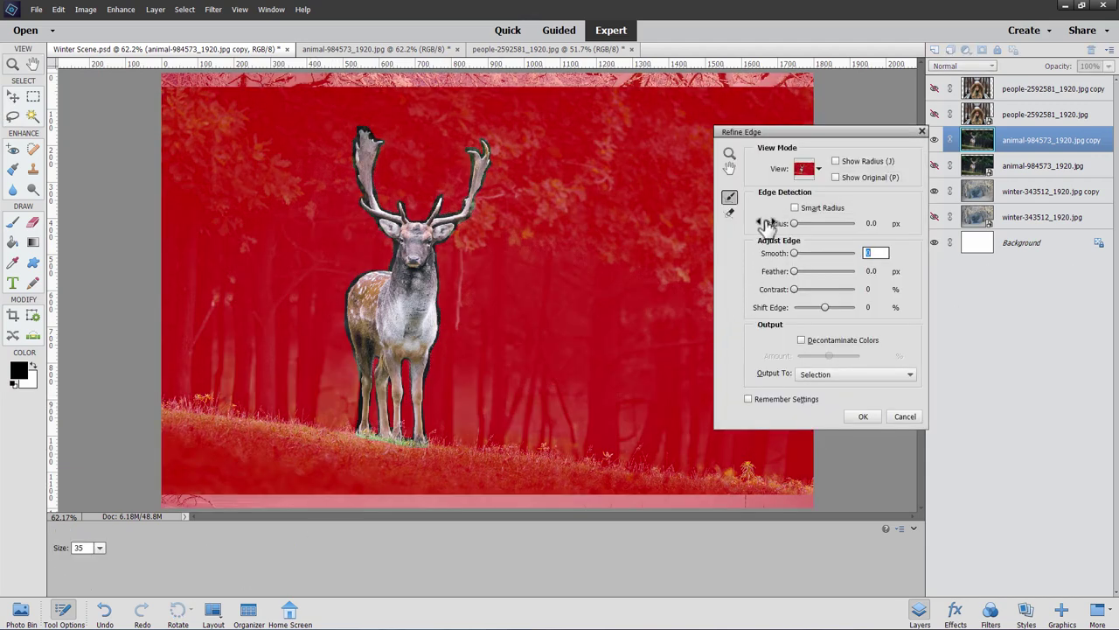
pyautogui.moveTo(807, 134); pyautogui.dragTo(743, 136)
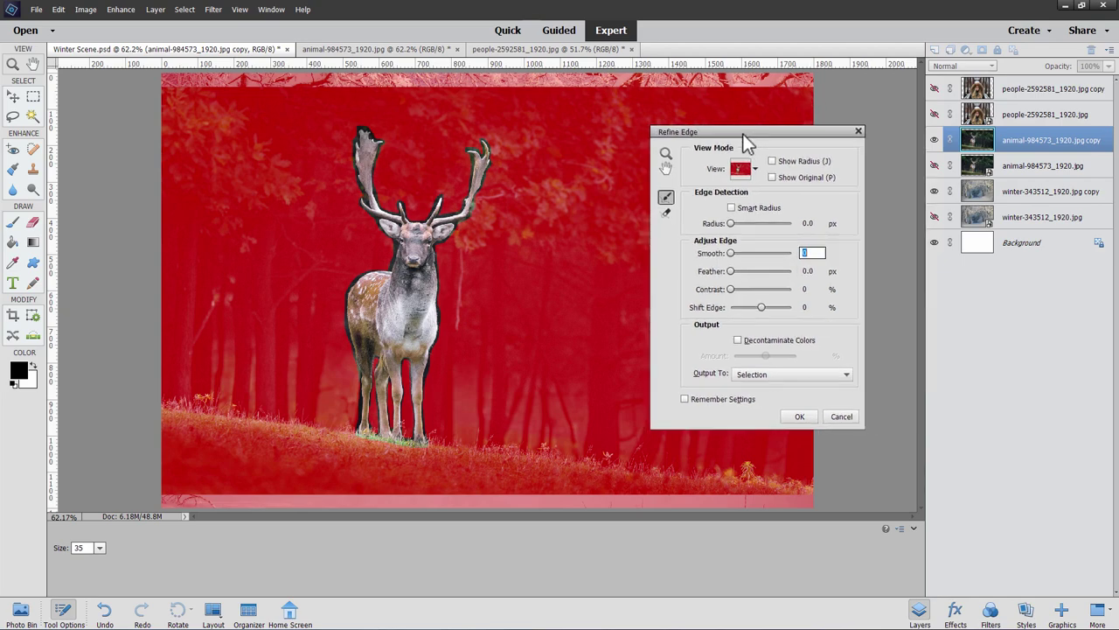
# Set the Refine Edge radius to 1 px, contrast to 49% and Refine Radius brush size to 25, keeping the Overlay view
pyautogui.click(667, 155)
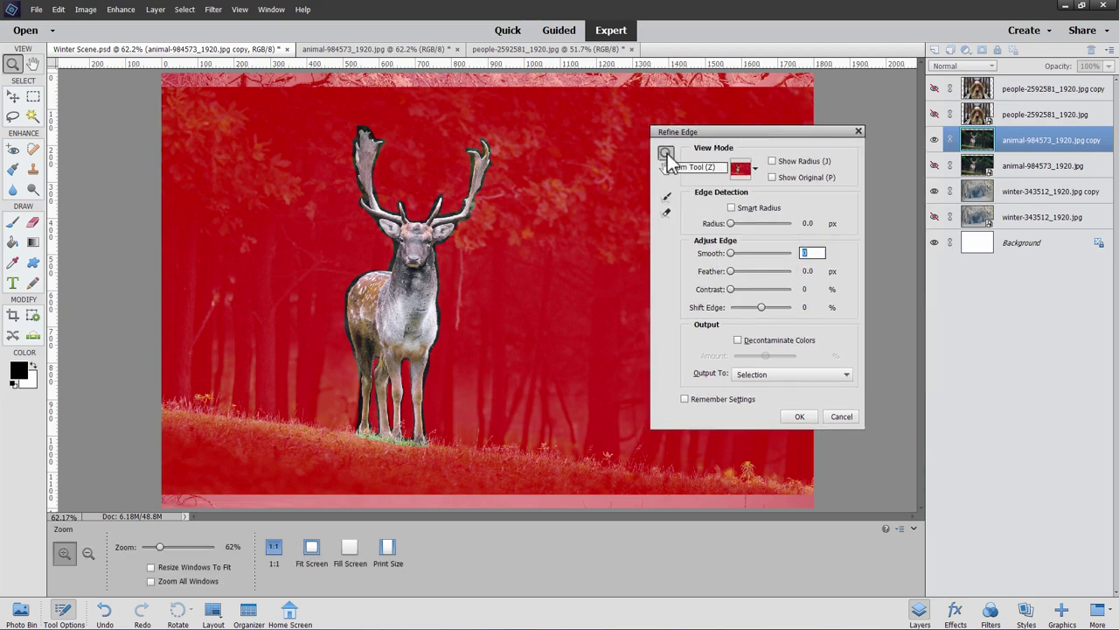
pyautogui.click(427, 273)
pyautogui.click(430, 263)
pyautogui.click(434, 253)
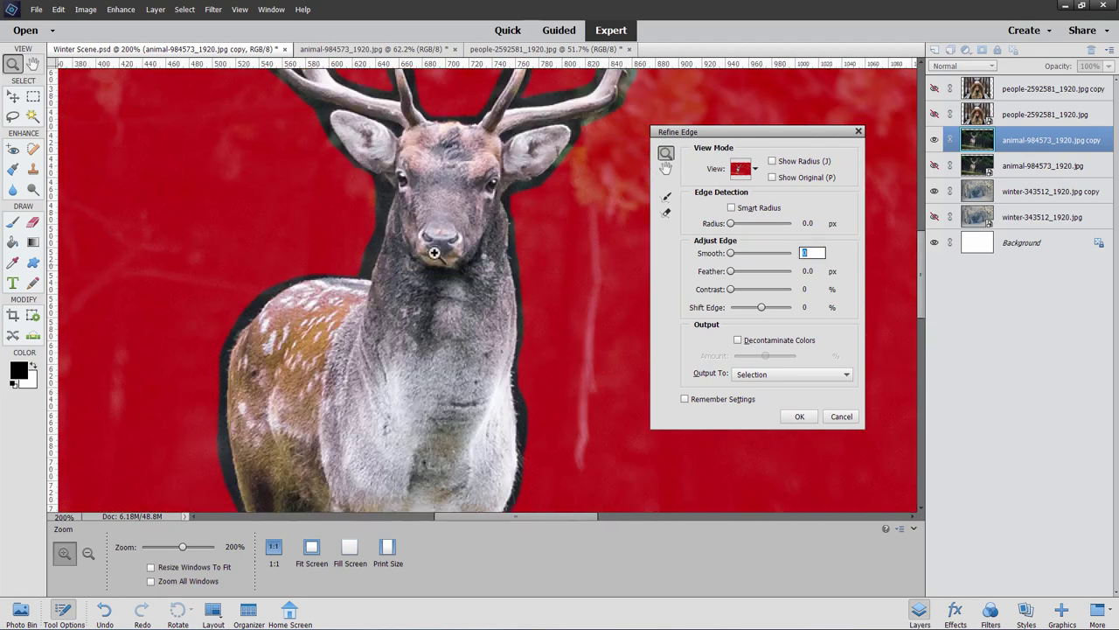
pyautogui.click(666, 200)
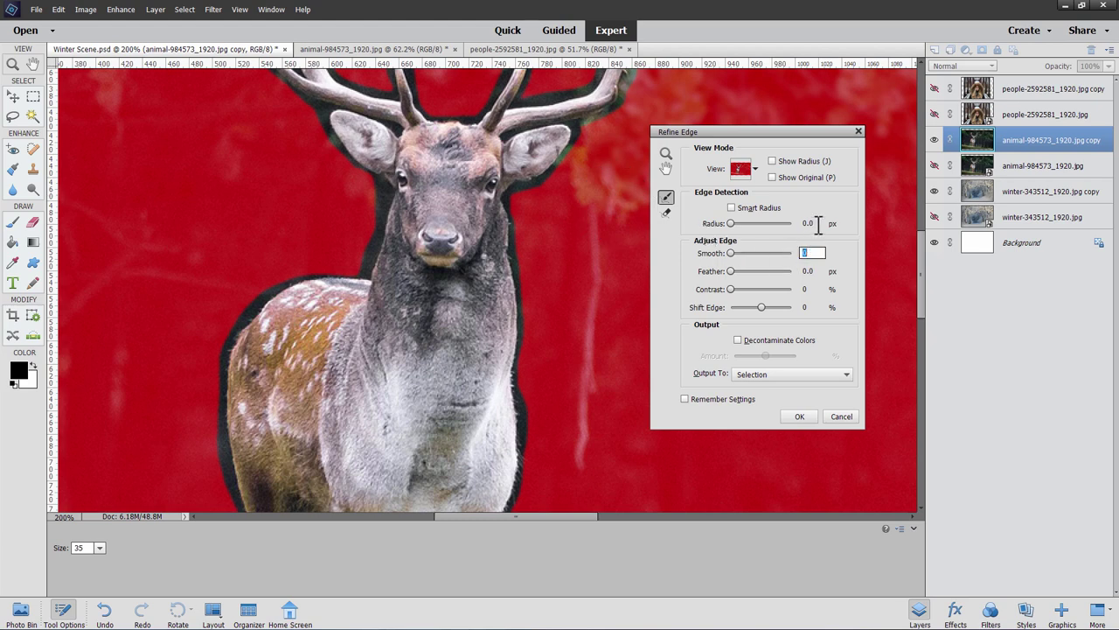
pyautogui.click(819, 223)
pyautogui.write('1')
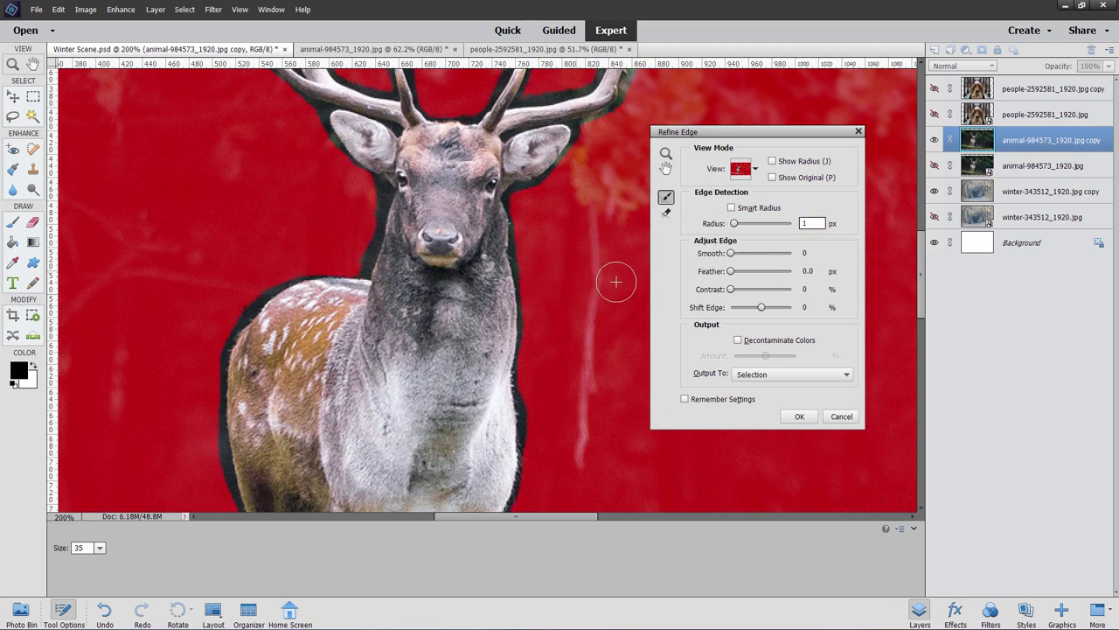
pyautogui.click(761, 290)
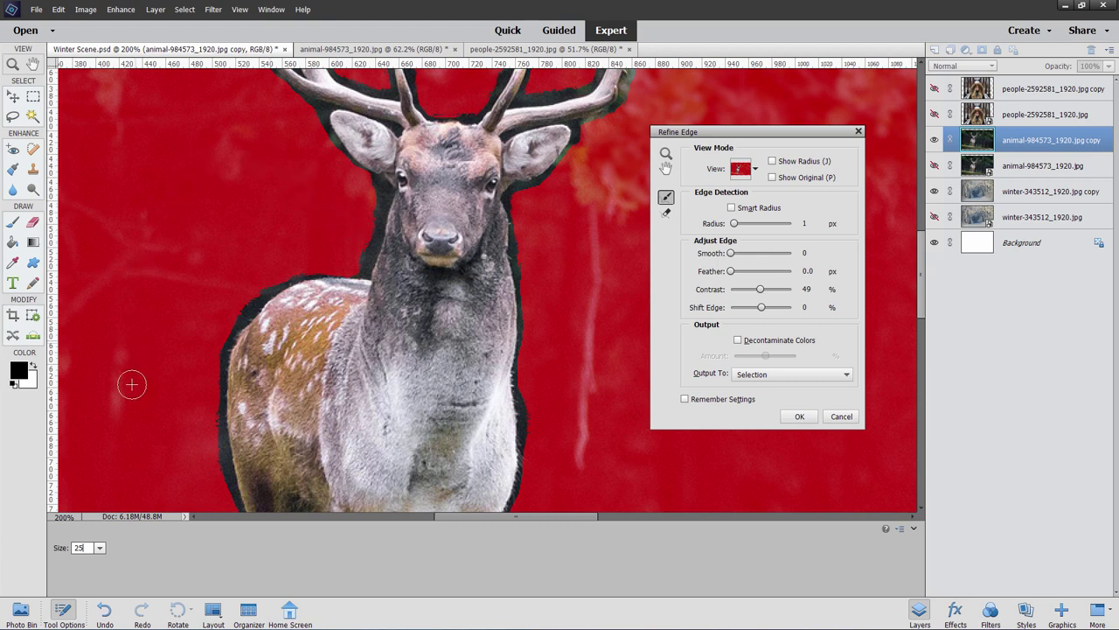
pyautogui.click(756, 169)
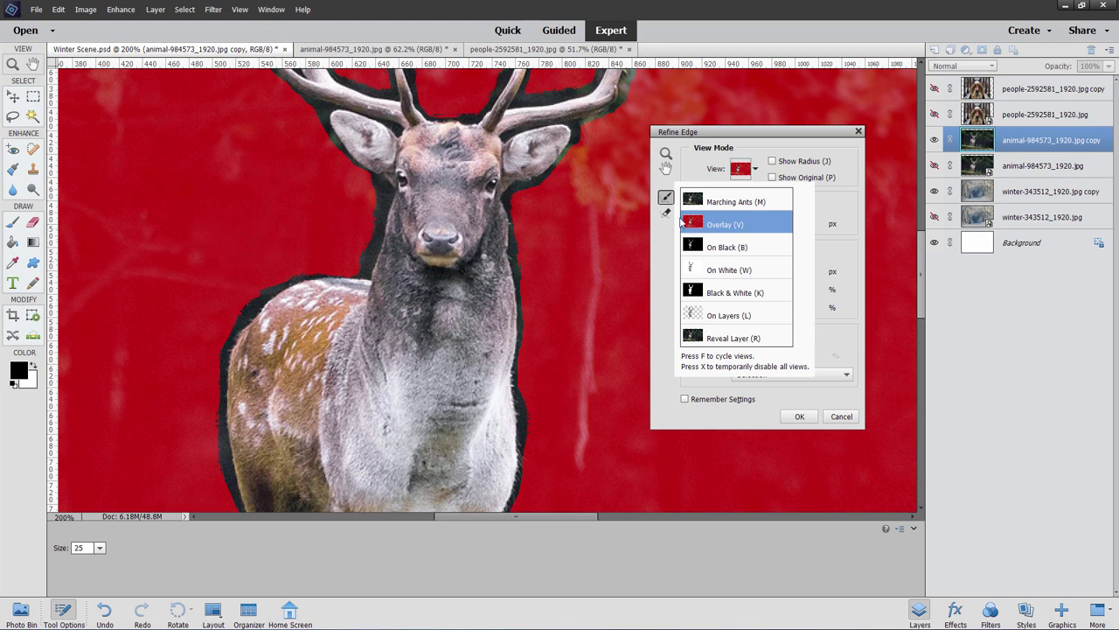
pyautogui.click(759, 169)
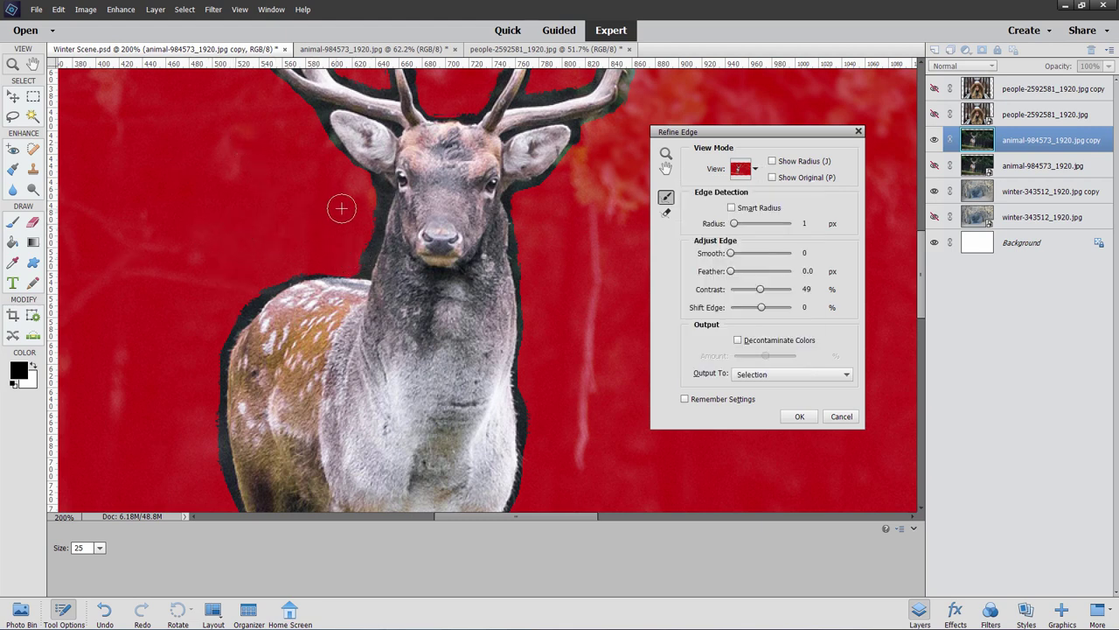
# Brush the Refine Radius tool along the left outline of the deer, covering the rump, back, neck and ear to remove the dark fringe
pyautogui.moveTo(341, 208)
pyautogui.mouseDown()
pyautogui.moveTo(348, 265)
pyautogui.moveTo(288, 280)
pyautogui.moveTo(244, 312)
pyautogui.moveTo(207, 301)
pyautogui.moveTo(224, 286)
pyautogui.moveTo(247, 298)
pyautogui.moveTo(216, 411)
pyautogui.moveTo(154, 414)
pyautogui.moveTo(148, 403)
pyautogui.moveTo(205, 452)
pyautogui.moveTo(212, 412)
pyautogui.moveTo(222, 482)
pyautogui.mouseUp()
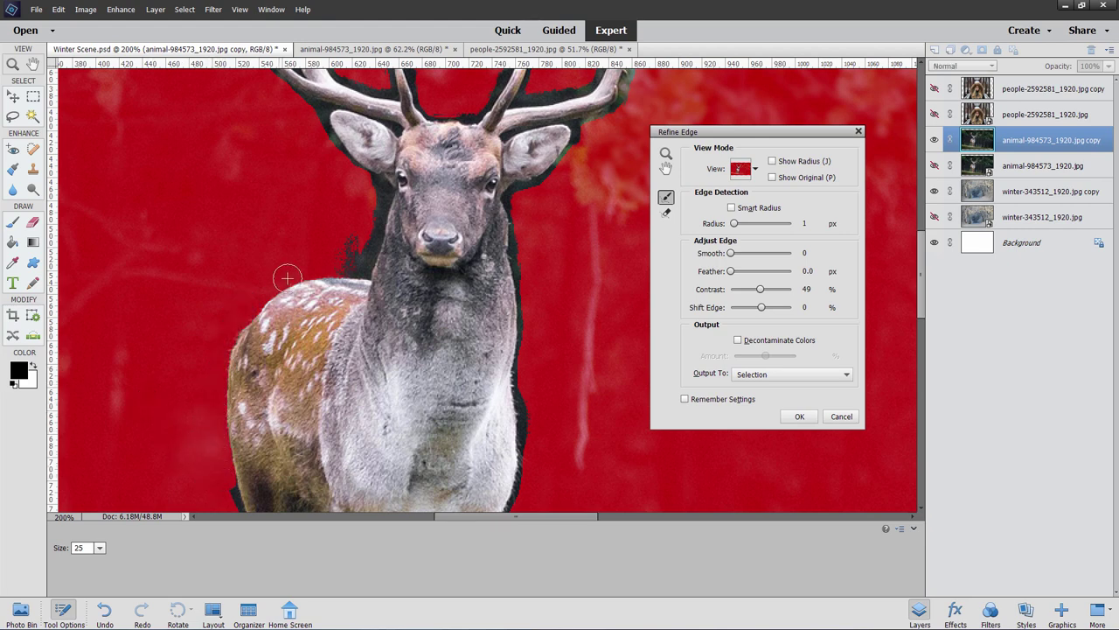
pyautogui.moveTo(311, 268); pyautogui.dragTo(352, 266)
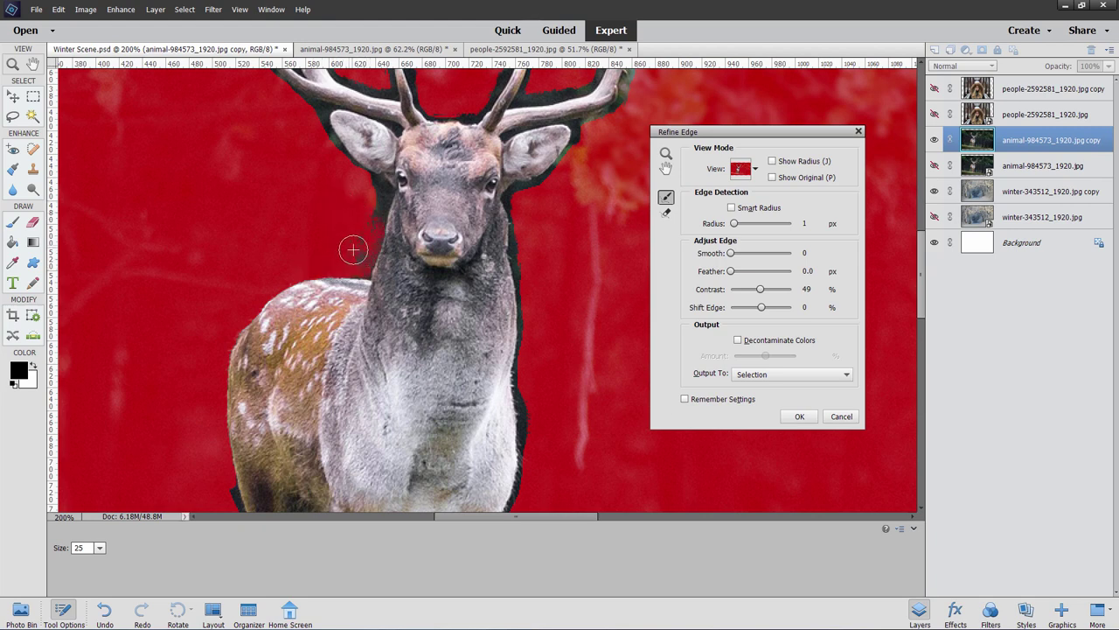
pyautogui.moveTo(358, 255)
pyautogui.mouseDown()
pyautogui.moveTo(379, 188)
pyautogui.moveTo(363, 181)
pyautogui.moveTo(302, 205)
pyautogui.moveTo(306, 217)
pyautogui.moveTo(348, 229)
pyautogui.moveTo(370, 219)
pyautogui.moveTo(374, 191)
pyautogui.moveTo(330, 199)
pyautogui.moveTo(359, 228)
pyautogui.moveTo(382, 188)
pyautogui.moveTo(361, 222)
pyautogui.moveTo(304, 245)
pyautogui.moveTo(361, 237)
pyautogui.moveTo(370, 212)
pyautogui.moveTo(361, 256)
pyautogui.mouseUp()
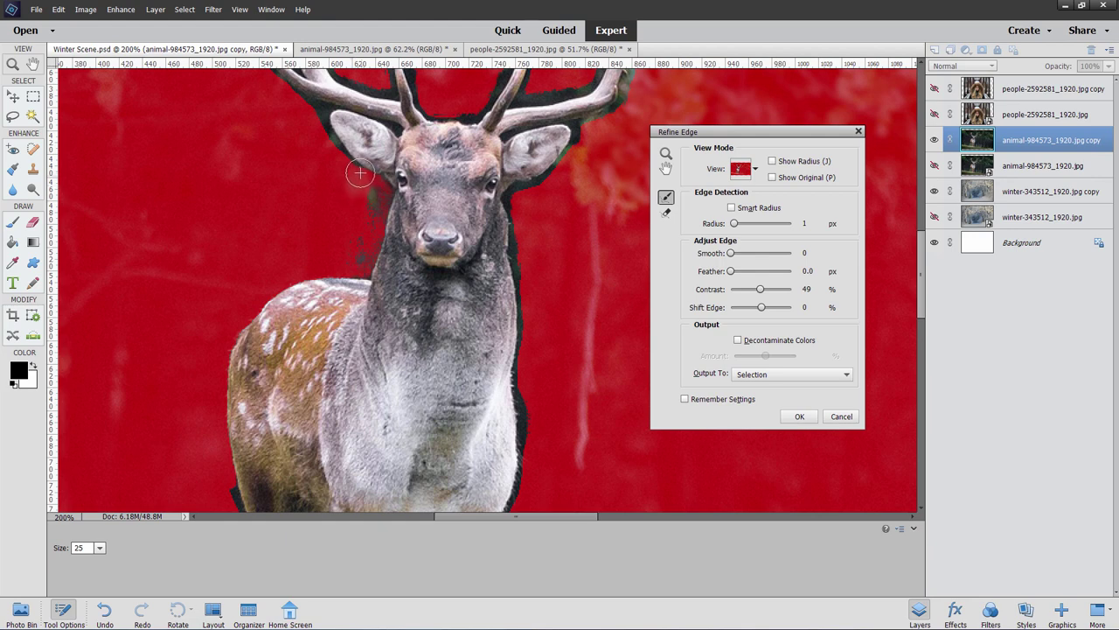
pyautogui.moveTo(362, 177); pyautogui.dragTo(320, 118)
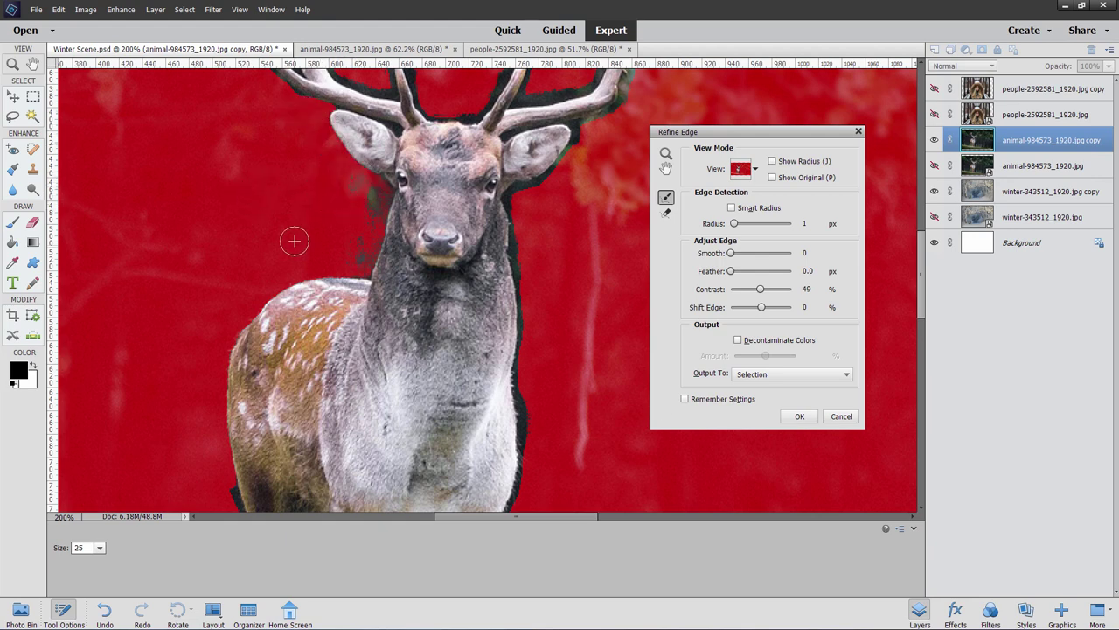
# Refine the outer edge of the deer's leftmost leg with the Refine Radius brush, from the thigh down to the hoof
pyautogui.moveTo(215, 312); pyautogui.dragTo(277, 120)
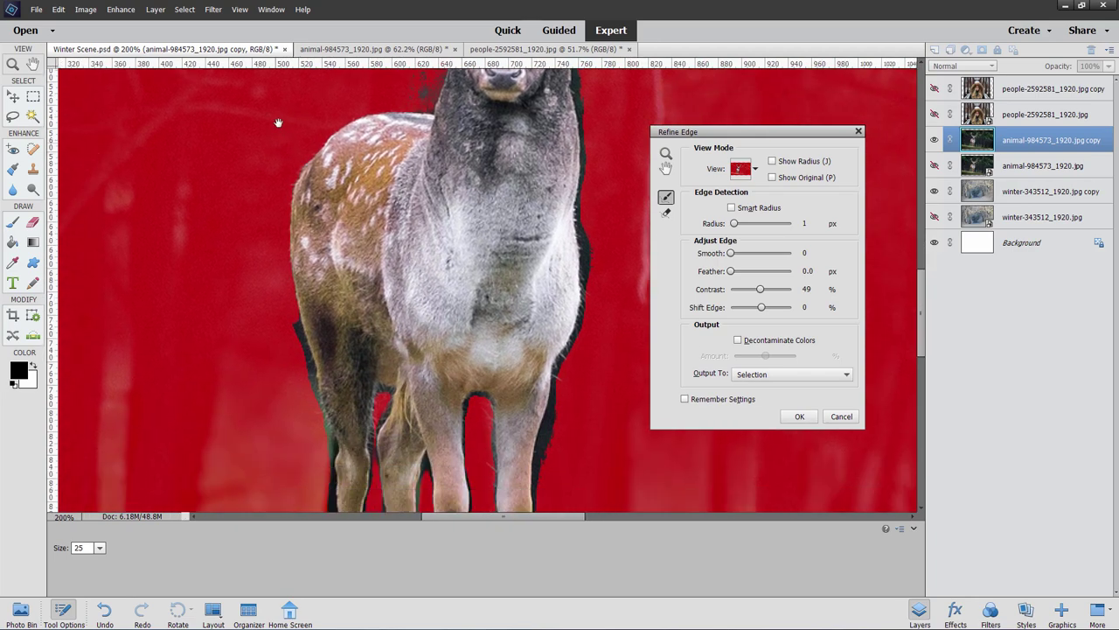
pyautogui.moveTo(235, 385)
pyautogui.mouseDown()
pyautogui.moveTo(218, 231)
pyautogui.moveTo(281, 125)
pyautogui.moveTo(314, 258)
pyautogui.moveTo(313, 296)
pyautogui.moveTo(282, 293)
pyautogui.moveTo(313, 341)
pyautogui.mouseUp()
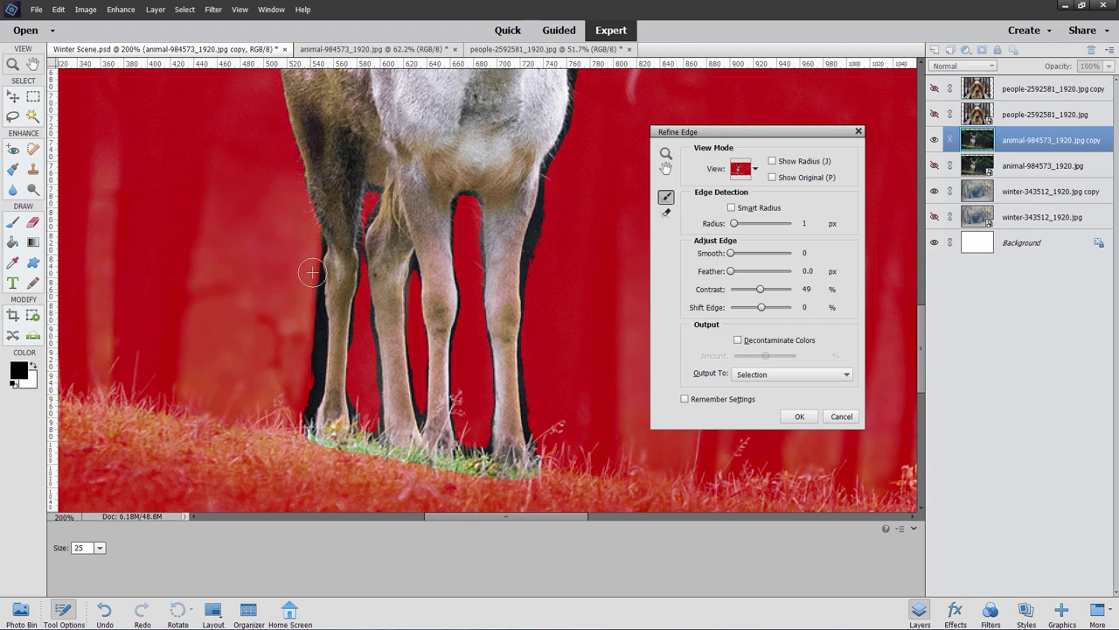
pyautogui.moveTo(313, 273); pyautogui.dragTo(312, 268)
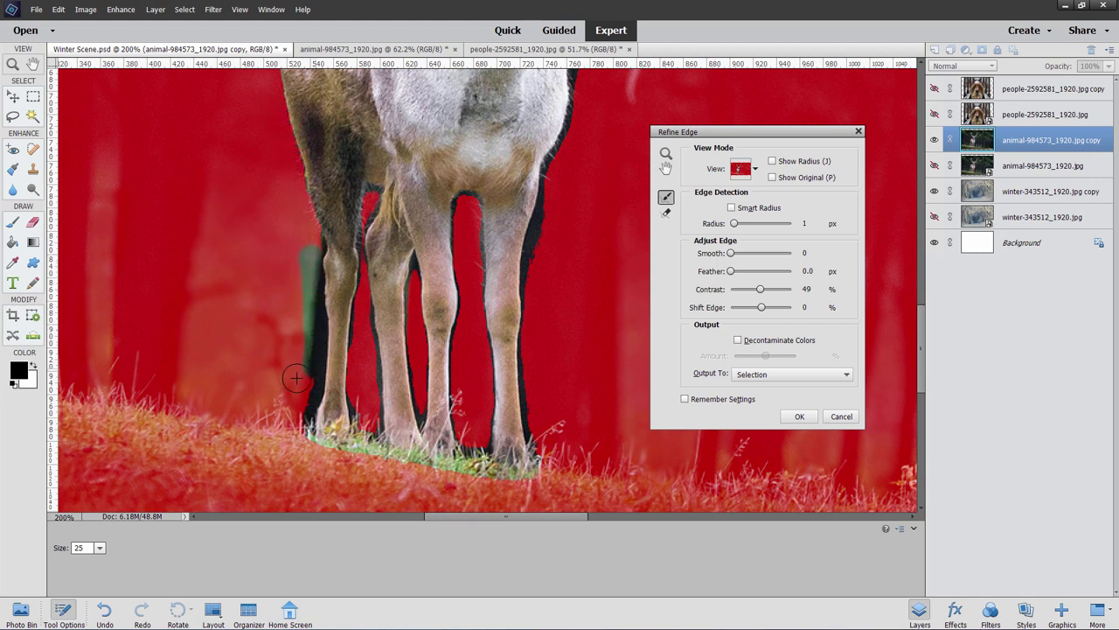
pyautogui.moveTo(297, 378); pyautogui.dragTo(279, 372)
pyautogui.moveTo(312, 310)
pyautogui.mouseDown()
pyautogui.moveTo(303, 415)
pyautogui.moveTo(317, 250)
pyautogui.mouseUp()
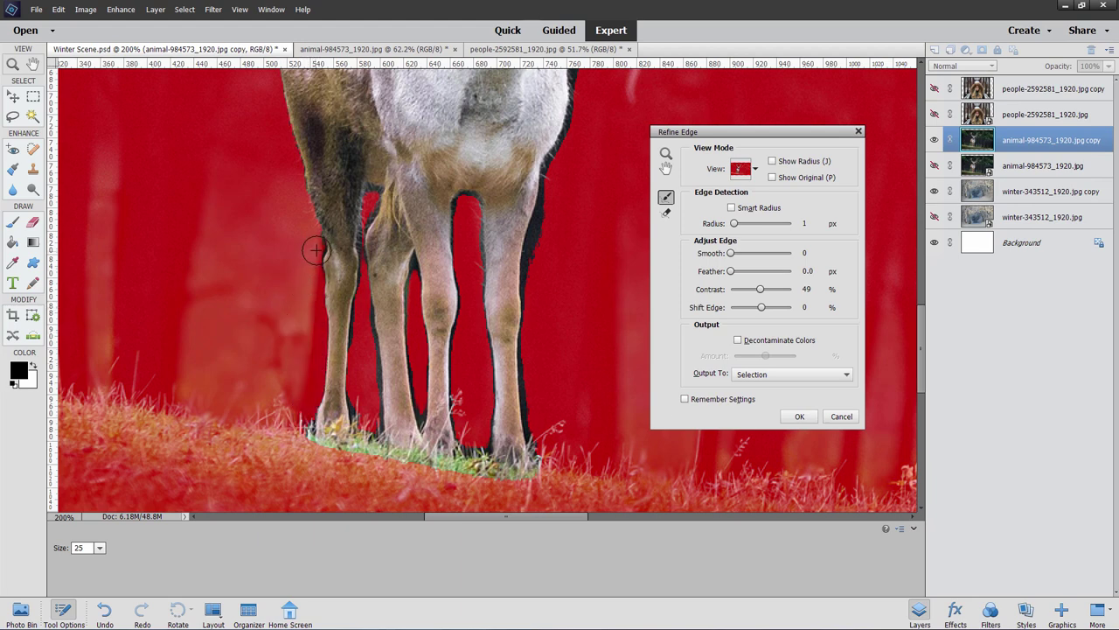
pyautogui.moveTo(302, 401); pyautogui.dragTo(307, 429)
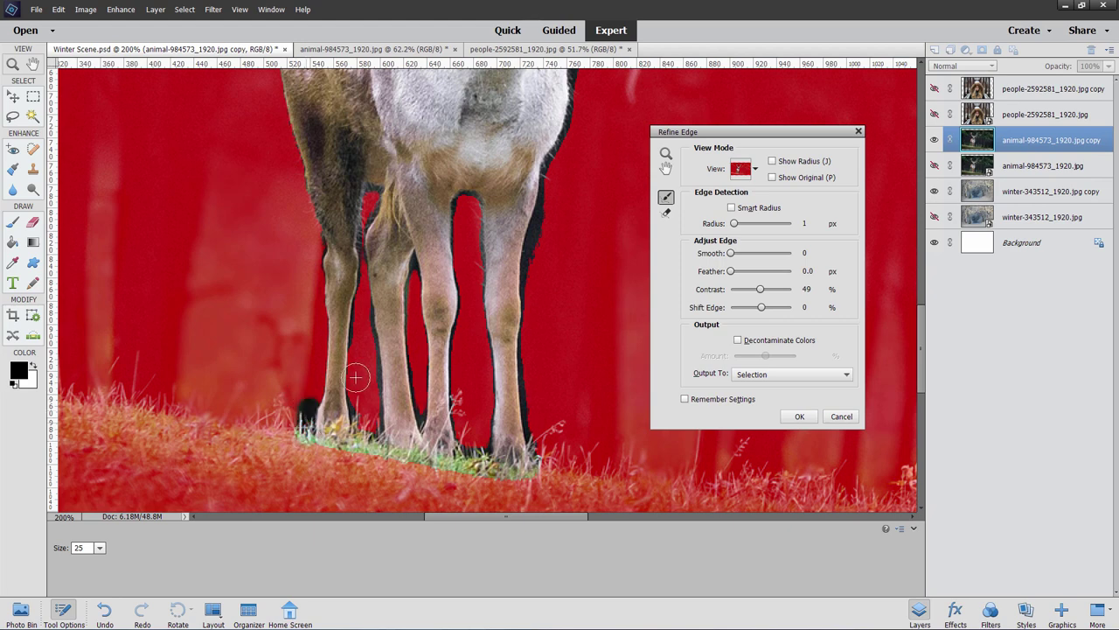
# Brush the Refine Radius tool through the gaps between the deer's legs, covering the inner leg edges and the grass stalks
pyautogui.moveTo(356, 377)
pyautogui.mouseDown()
pyautogui.moveTo(362, 353)
pyautogui.moveTo(354, 398)
pyautogui.moveTo(364, 214)
pyautogui.moveTo(361, 229)
pyautogui.mouseUp()
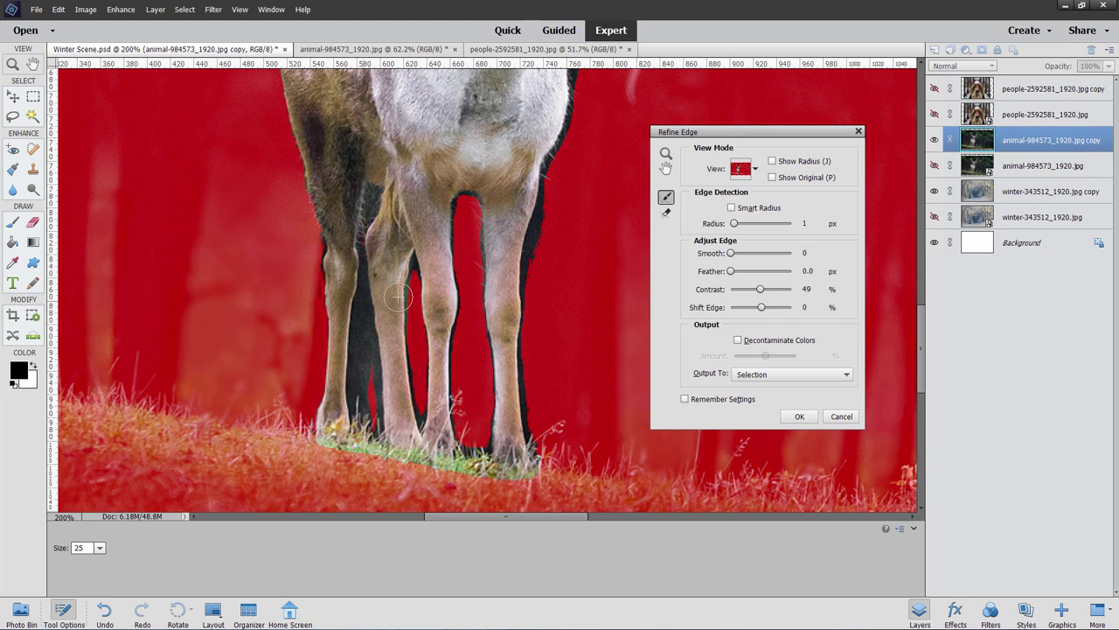
pyautogui.moveTo(413, 375)
pyautogui.mouseDown()
pyautogui.moveTo(416, 341)
pyautogui.moveTo(411, 367)
pyautogui.moveTo(420, 358)
pyautogui.moveTo(461, 385)
pyautogui.moveTo(464, 442)
pyautogui.mouseUp()
pyautogui.moveTo(464, 404)
pyautogui.mouseDown()
pyautogui.moveTo(477, 450)
pyautogui.moveTo(477, 357)
pyautogui.moveTo(479, 391)
pyautogui.mouseUp()
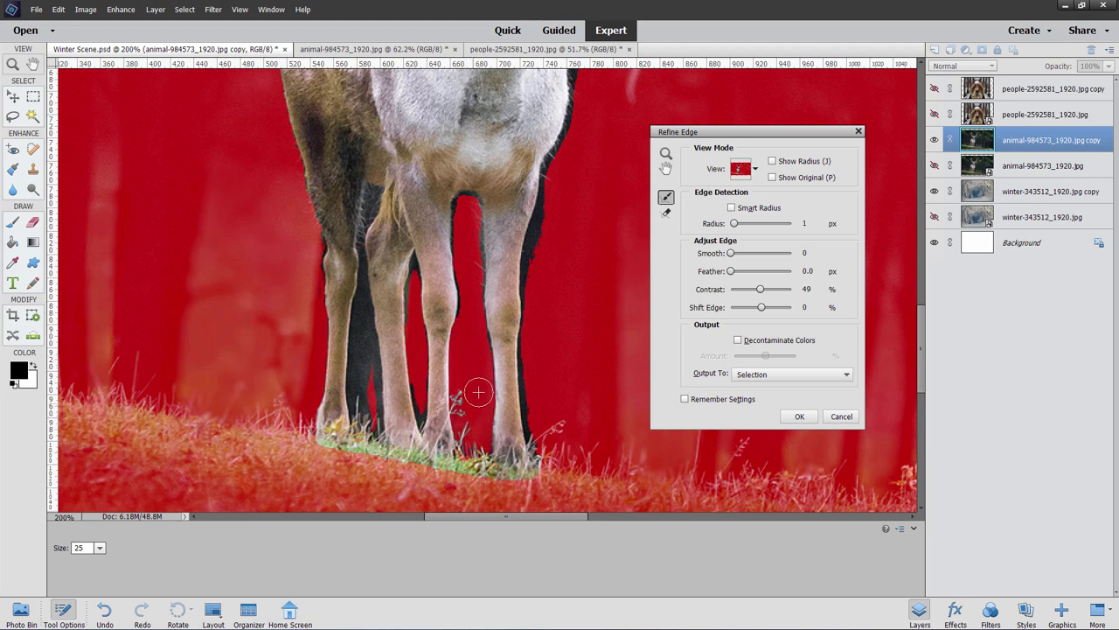
pyautogui.moveTo(482, 348)
pyautogui.mouseDown()
pyautogui.moveTo(476, 232)
pyautogui.moveTo(501, 217)
pyautogui.mouseUp()
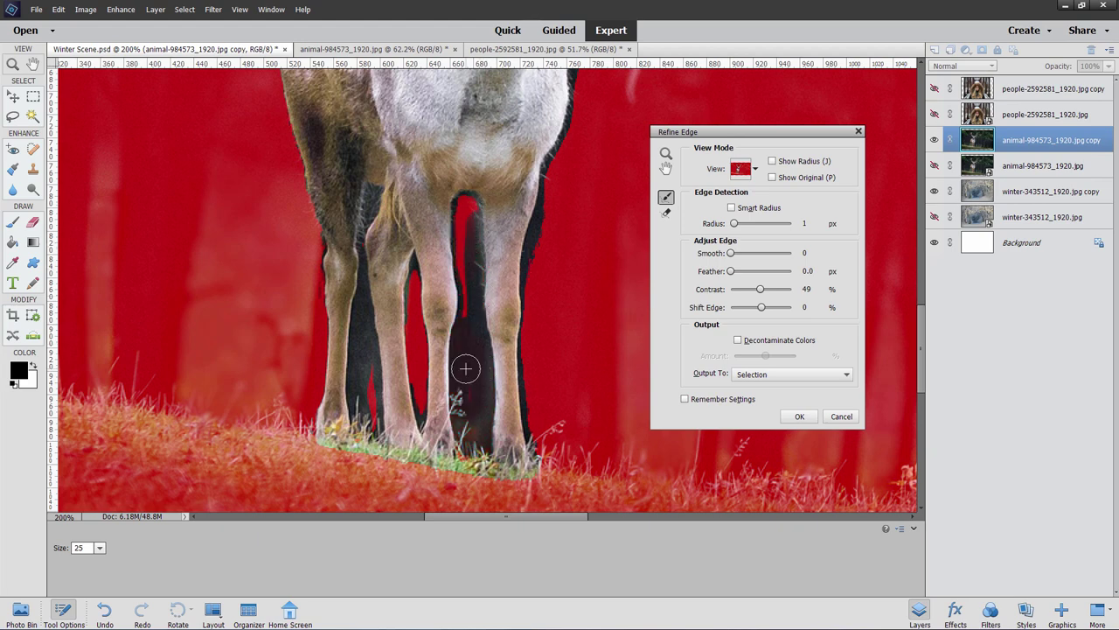
# Brush the Refine Radius tool up the right outline of the deer, covering the outer leg, chest, neck and ear
pyautogui.moveTo(561, 192)
pyautogui.mouseDown()
pyautogui.moveTo(529, 283)
pyautogui.moveTo(529, 408)
pyautogui.moveTo(540, 452)
pyautogui.mouseUp()
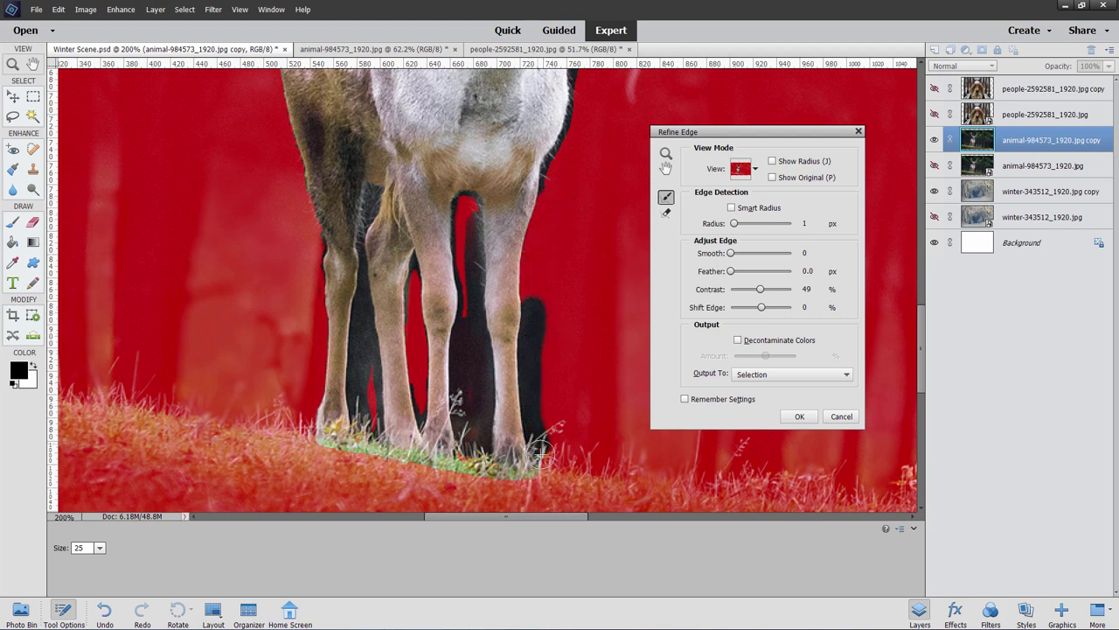
pyautogui.moveTo(546, 216)
pyautogui.mouseDown()
pyautogui.moveTo(553, 166)
pyautogui.moveTo(578, 123)
pyautogui.moveTo(597, 150)
pyautogui.moveTo(583, 225)
pyautogui.moveTo(511, 402)
pyautogui.moveTo(487, 388)
pyautogui.moveTo(484, 303)
pyautogui.mouseUp()
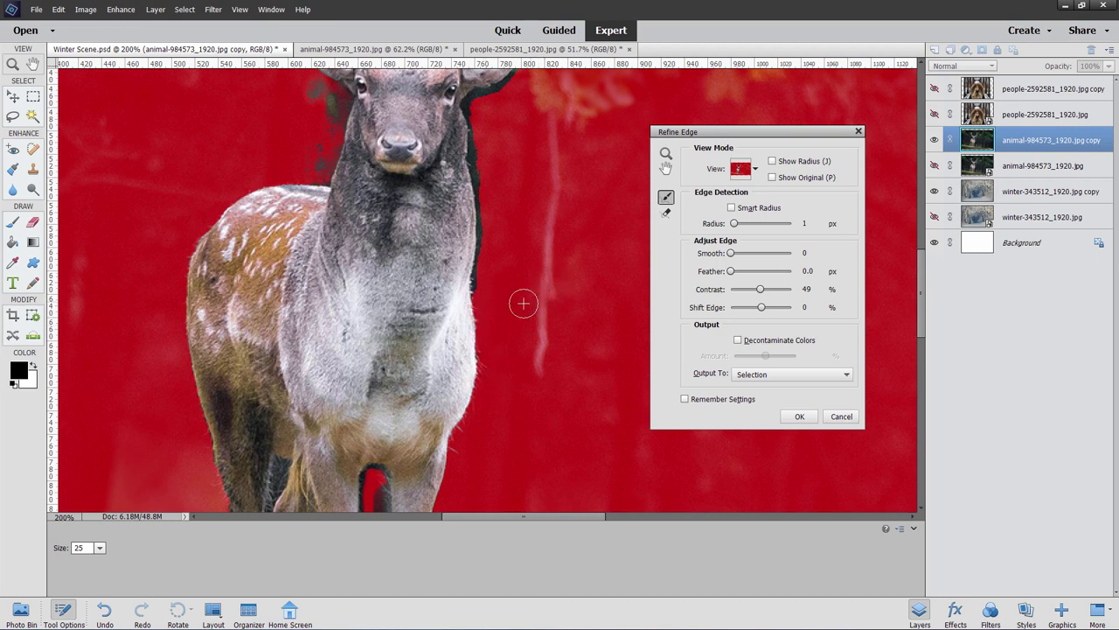
pyautogui.moveTo(487, 292); pyautogui.dragTo(483, 179)
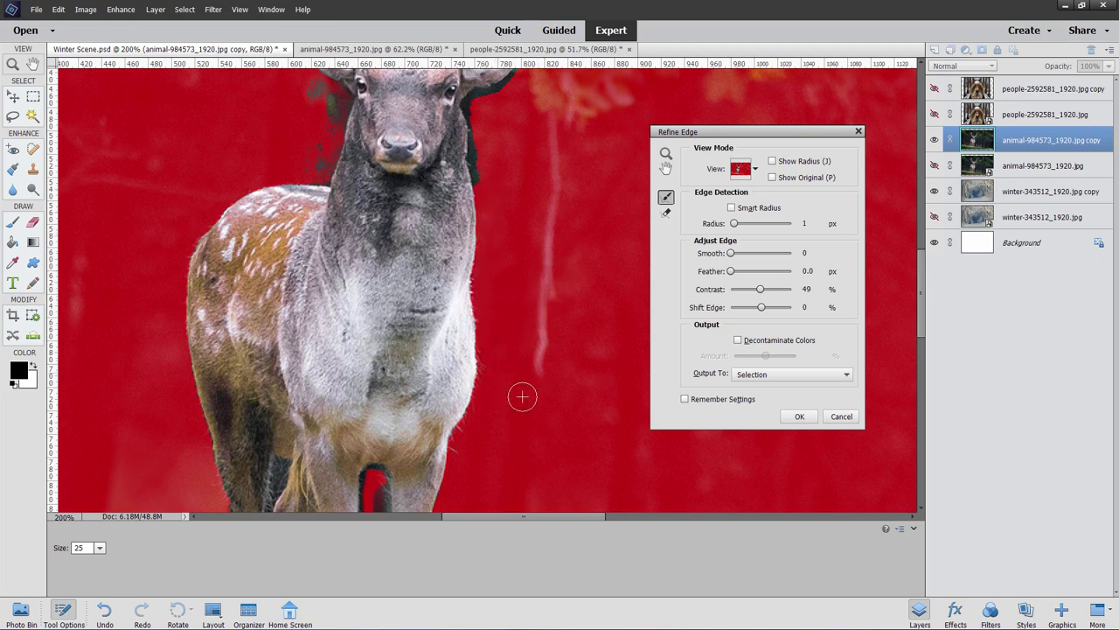
pyautogui.scroll(5, 545, 207)
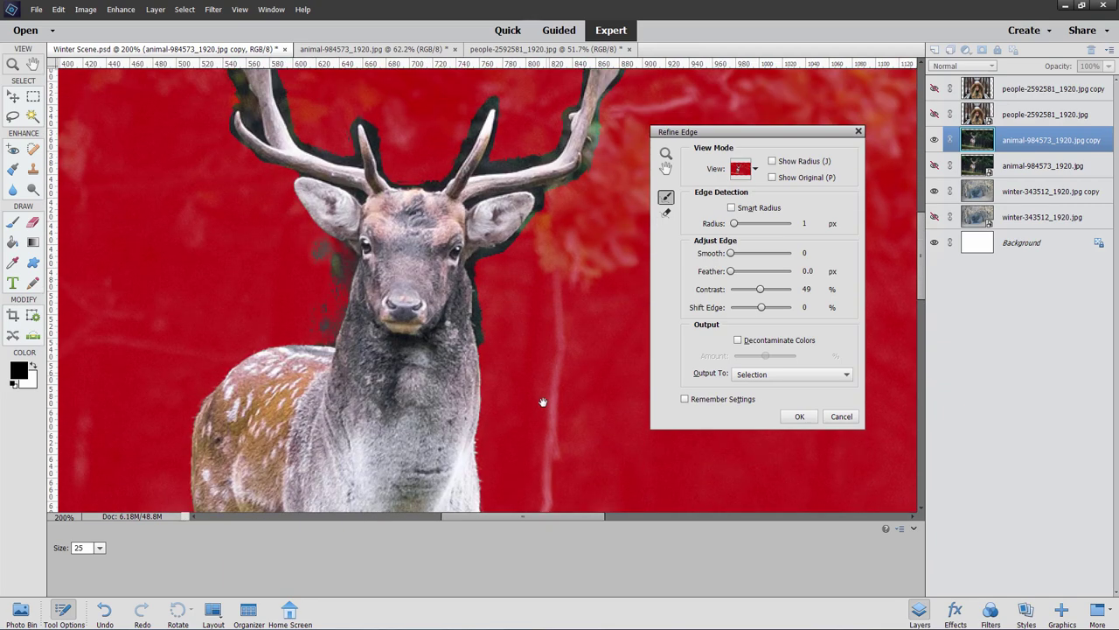
pyautogui.moveTo(486, 389)
pyautogui.mouseDown()
pyautogui.moveTo(475, 317)
pyautogui.moveTo(521, 337)
pyautogui.moveTo(491, 304)
pyautogui.moveTo(544, 254)
pyautogui.moveTo(561, 266)
pyautogui.moveTo(543, 242)
pyautogui.moveTo(582, 237)
pyautogui.mouseUp()
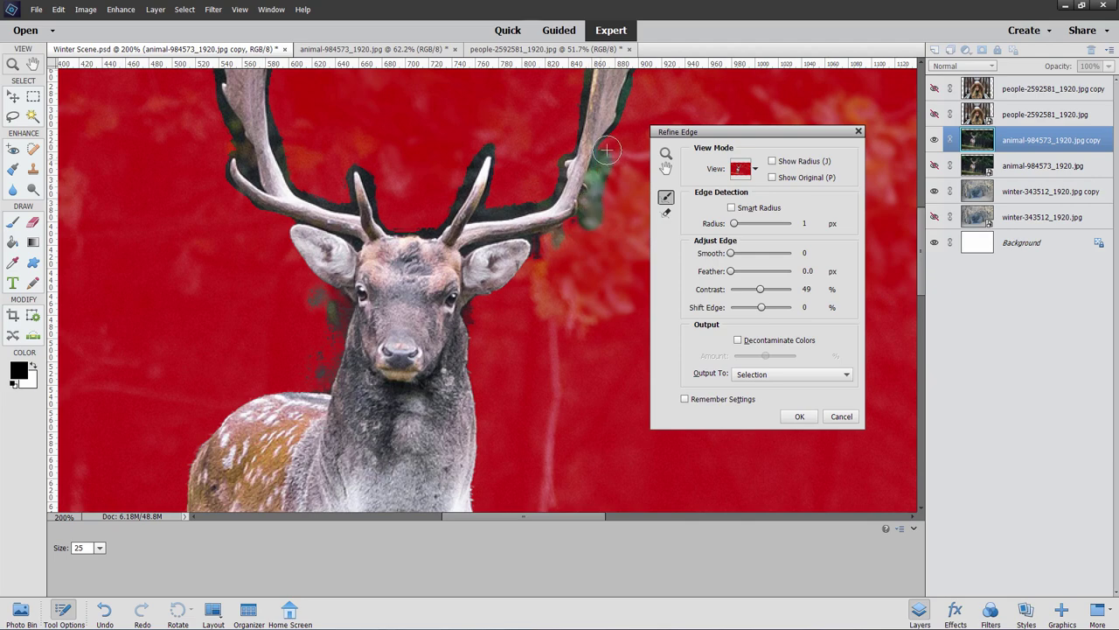
# Refine the edges of the right antler, the two short tines and the top of the head with the Refine Radius brush
pyautogui.moveTo(624, 201)
pyautogui.mouseDown()
pyautogui.moveTo(550, 413)
pyautogui.moveTo(557, 326)
pyautogui.moveTo(579, 263)
pyautogui.moveTo(605, 241)
pyautogui.moveTo(581, 252)
pyautogui.moveTo(564, 204)
pyautogui.moveTo(534, 197)
pyautogui.moveTo(523, 214)
pyautogui.moveTo(544, 227)
pyautogui.moveTo(546, 253)
pyautogui.moveTo(509, 219)
pyautogui.moveTo(521, 228)
pyautogui.moveTo(485, 241)
pyautogui.moveTo(508, 258)
pyautogui.moveTo(505, 301)
pyautogui.mouseUp()
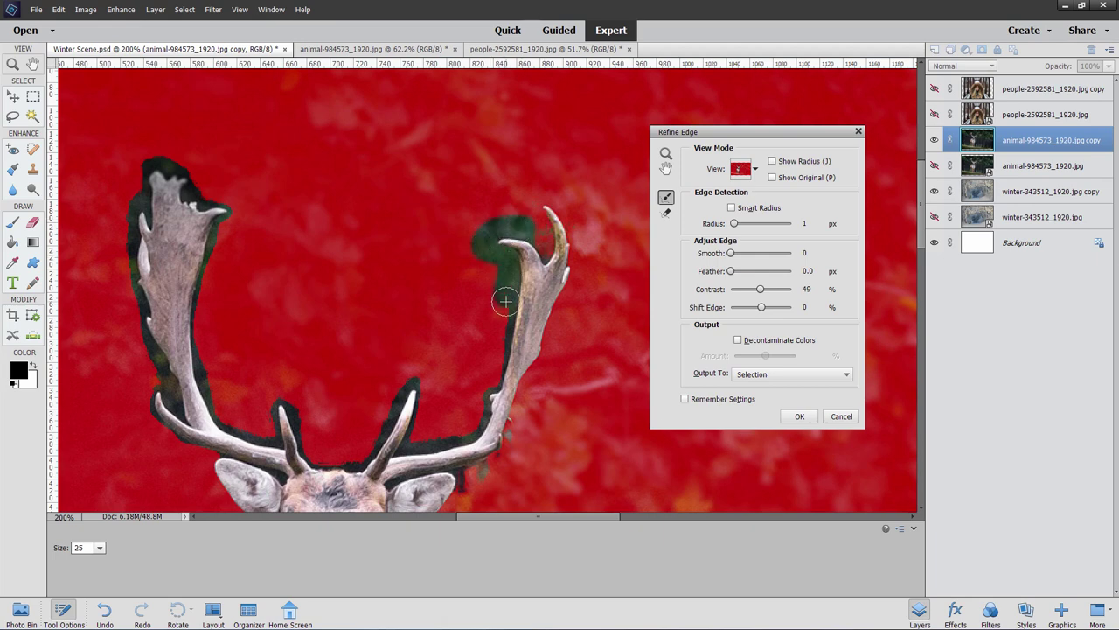
pyautogui.moveTo(475, 337)
pyautogui.mouseDown()
pyautogui.moveTo(507, 289)
pyautogui.moveTo(504, 304)
pyautogui.mouseUp()
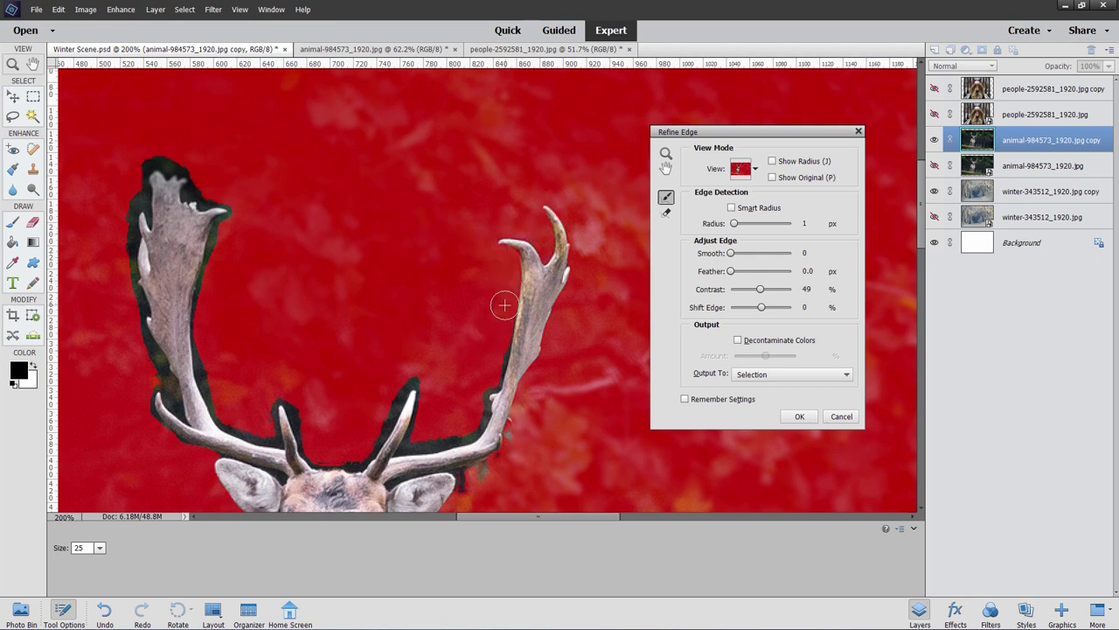
pyautogui.click(539, 238)
pyautogui.moveTo(506, 320)
pyautogui.mouseDown()
pyautogui.moveTo(471, 430)
pyautogui.moveTo(439, 381)
pyautogui.moveTo(426, 406)
pyautogui.moveTo(470, 429)
pyautogui.moveTo(400, 448)
pyautogui.moveTo(465, 406)
pyautogui.moveTo(415, 436)
pyautogui.moveTo(431, 397)
pyautogui.moveTo(406, 373)
pyautogui.moveTo(358, 457)
pyautogui.moveTo(347, 446)
pyautogui.moveTo(364, 448)
pyautogui.moveTo(356, 459)
pyautogui.moveTo(313, 459)
pyautogui.moveTo(328, 355)
pyautogui.moveTo(311, 433)
pyautogui.moveTo(297, 403)
pyautogui.moveTo(268, 392)
pyautogui.moveTo(290, 394)
pyautogui.moveTo(276, 439)
pyautogui.moveTo(247, 414)
pyautogui.mouseUp()
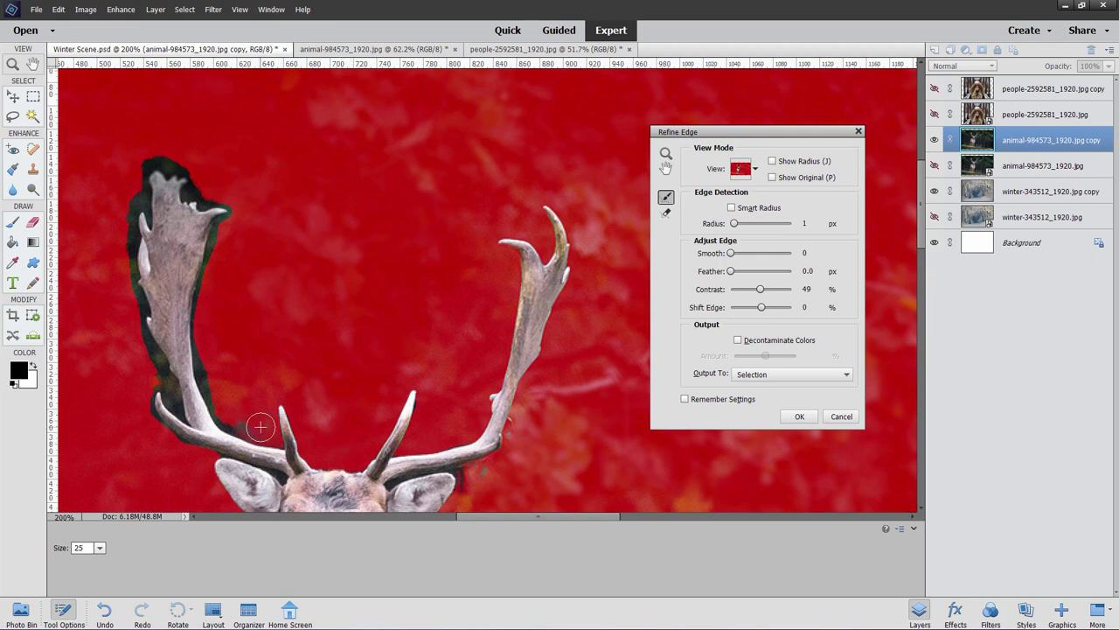
# Brush the Refine Radius tool around the left antler, covering both its inner and outer edges up to the tip
pyautogui.moveTo(261, 427)
pyautogui.mouseDown()
pyautogui.moveTo(205, 368)
pyautogui.moveTo(200, 322)
pyautogui.moveTo(206, 307)
pyautogui.moveTo(216, 316)
pyautogui.moveTo(203, 299)
pyautogui.moveTo(221, 232)
pyautogui.moveTo(270, 209)
pyautogui.moveTo(201, 196)
pyautogui.moveTo(194, 166)
pyautogui.moveTo(136, 166)
pyautogui.moveTo(116, 193)
pyautogui.moveTo(137, 186)
pyautogui.moveTo(143, 221)
pyautogui.moveTo(109, 202)
pyautogui.moveTo(124, 203)
pyautogui.moveTo(129, 226)
pyautogui.moveTo(126, 331)
pyautogui.mouseUp()
pyautogui.moveTo(132, 297)
pyautogui.mouseDown()
pyautogui.moveTo(150, 352)
pyautogui.moveTo(125, 374)
pyautogui.moveTo(148, 371)
pyautogui.moveTo(180, 412)
pyautogui.moveTo(171, 439)
pyautogui.mouseUp()
pyautogui.scroll(-5, 294, 313)
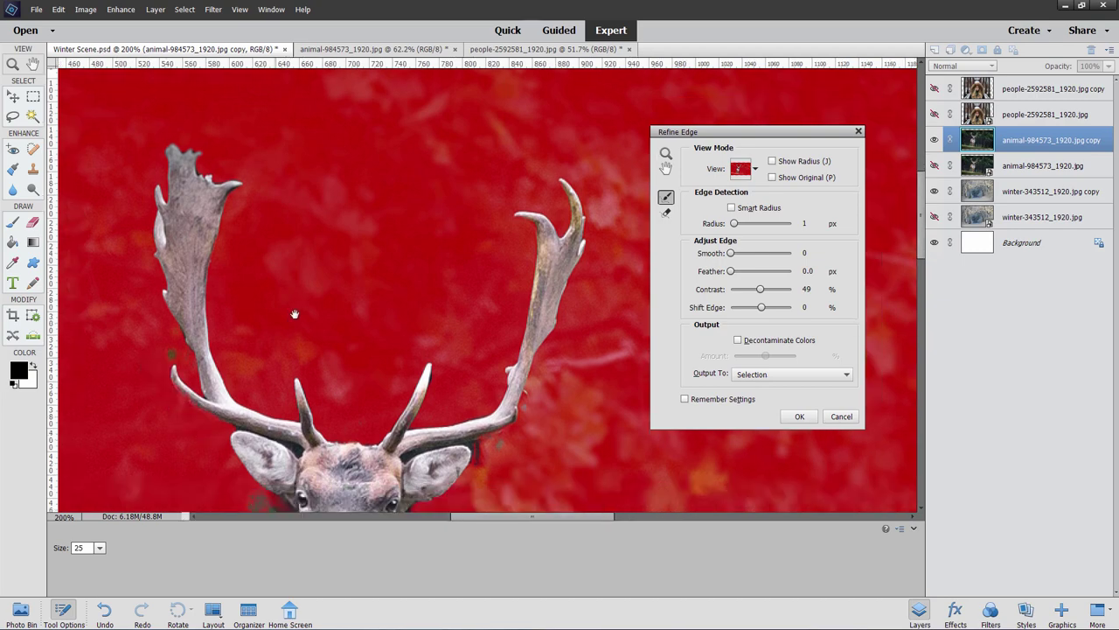
pyautogui.moveTo(243, 324)
pyautogui.mouseDown()
pyautogui.moveTo(292, 334)
pyautogui.moveTo(303, 345)
pyautogui.moveTo(296, 383)
pyautogui.mouseUp()
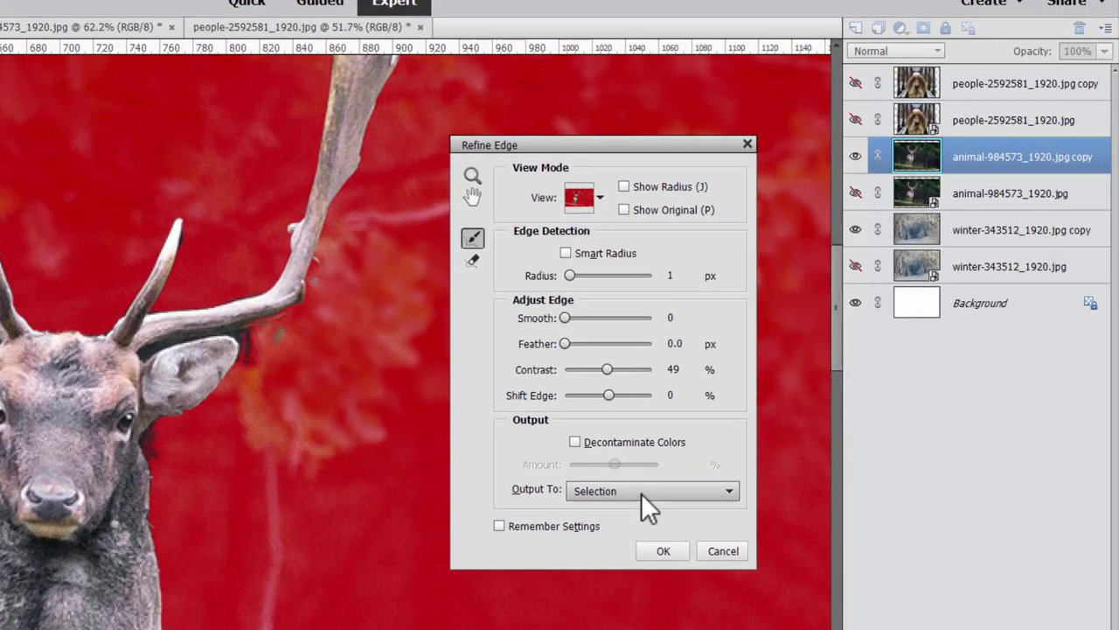
# Set the Refine Edge output to Layer Mask and apply the refinement to the deer copy layer
pyautogui.click(641, 492)
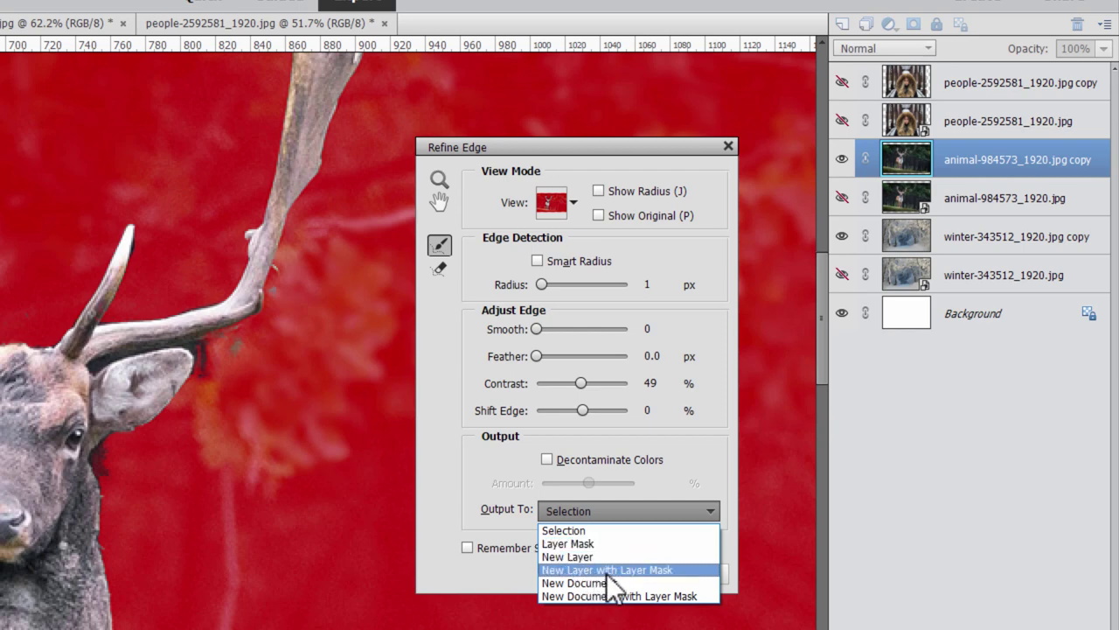
pyautogui.click(600, 543)
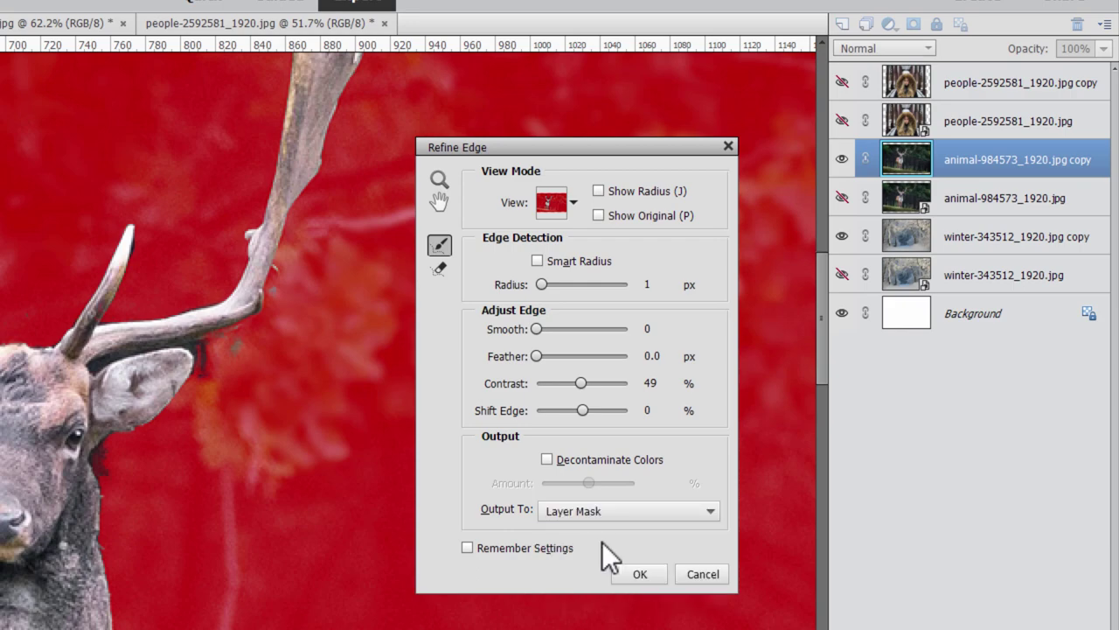
pyautogui.click(643, 574)
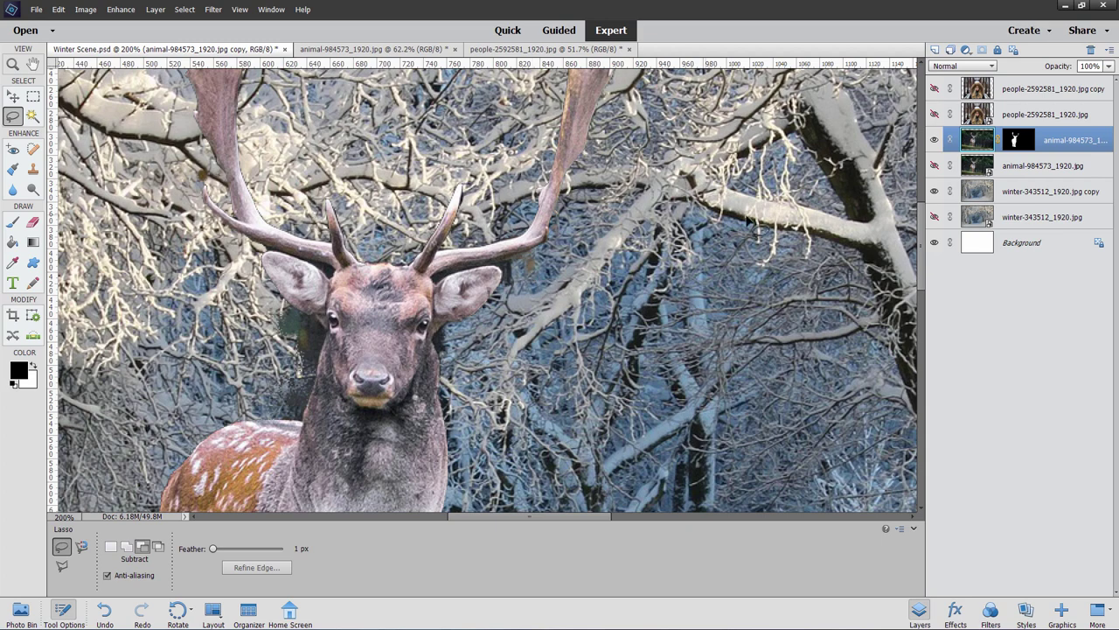
# Hide the winter-343512_1920.jpg copy layer and set up the Burn tool with the Shadows range on the deer copy's layer mask
pyautogui.click(934, 190)
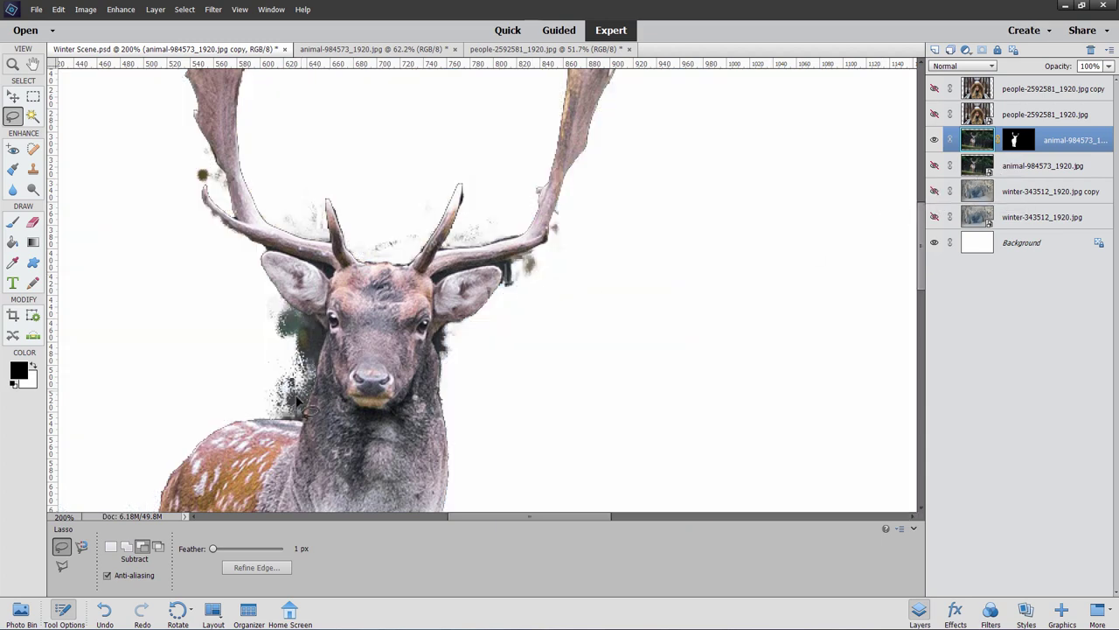
pyautogui.click(1019, 142)
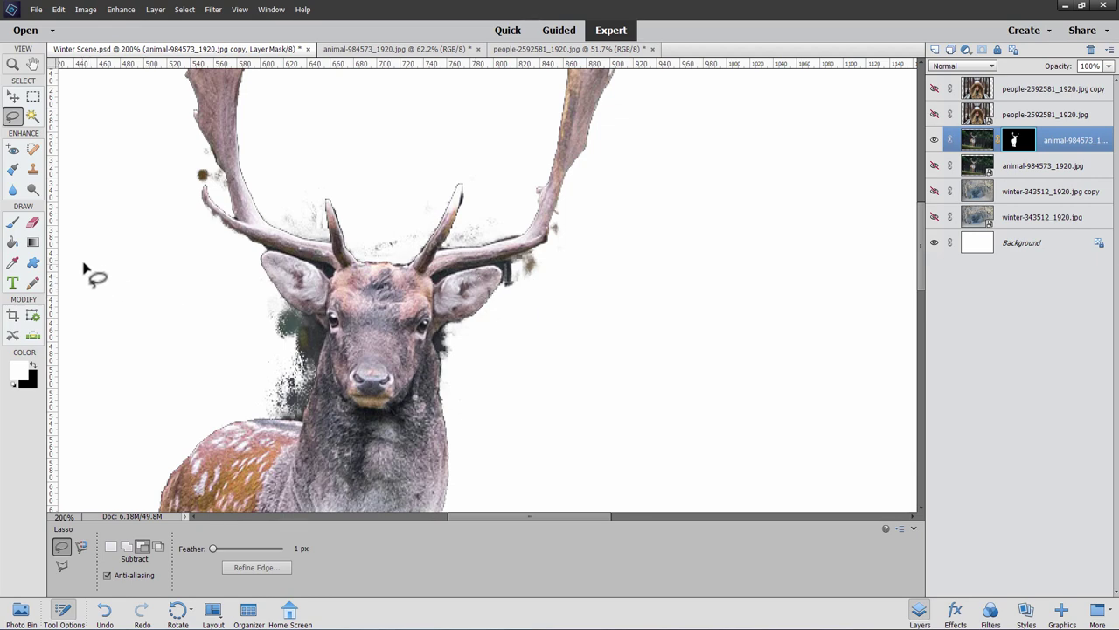
pyautogui.click(33, 189)
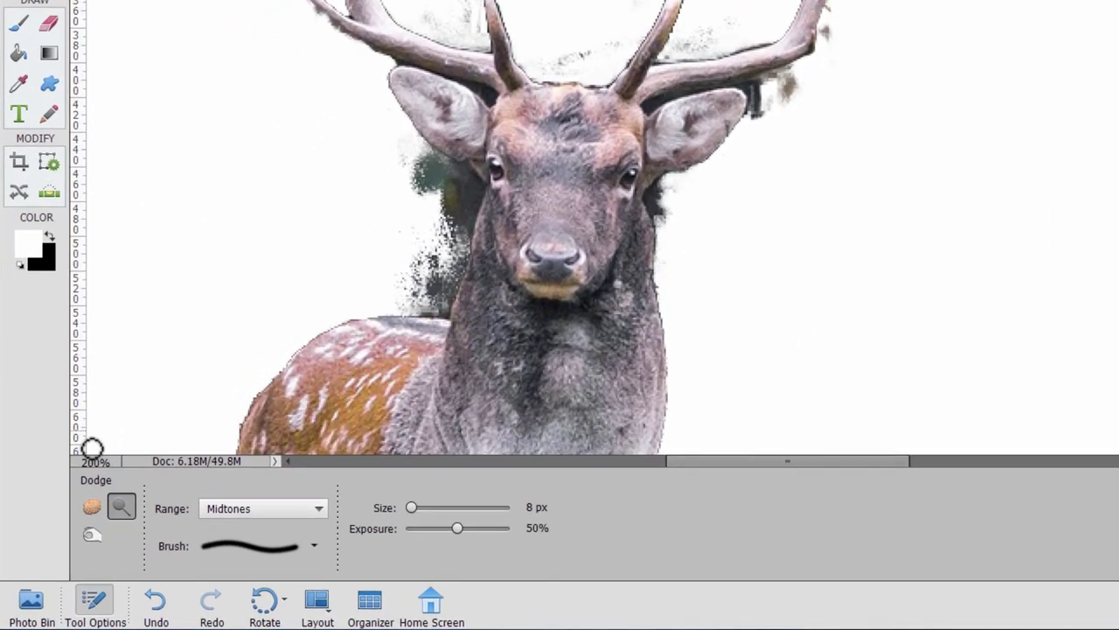
pyautogui.click(93, 532)
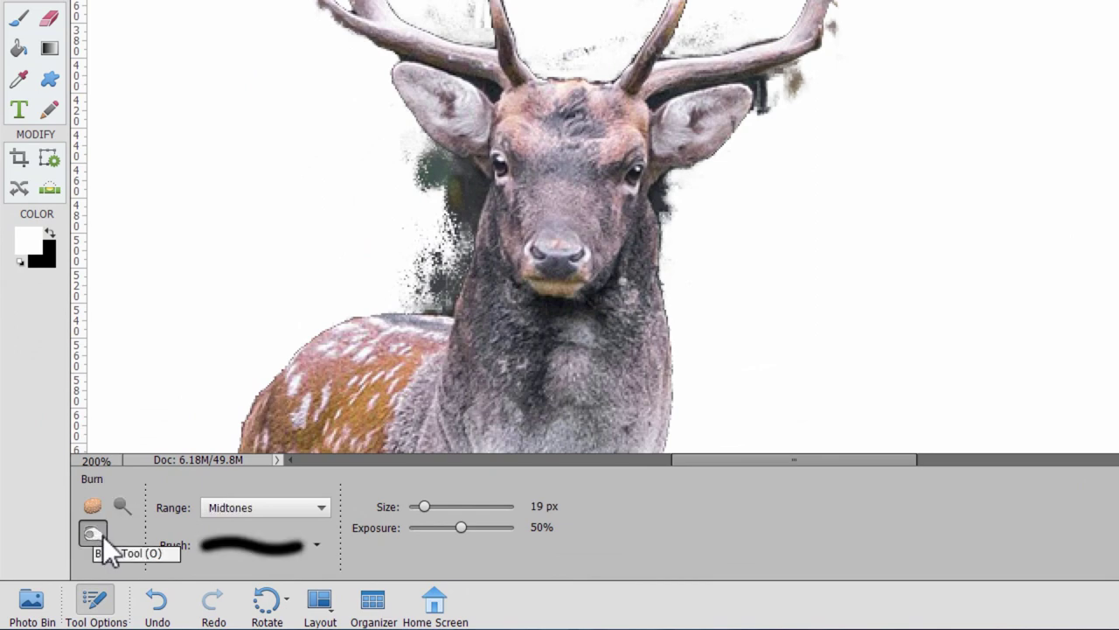
pyautogui.click(319, 506)
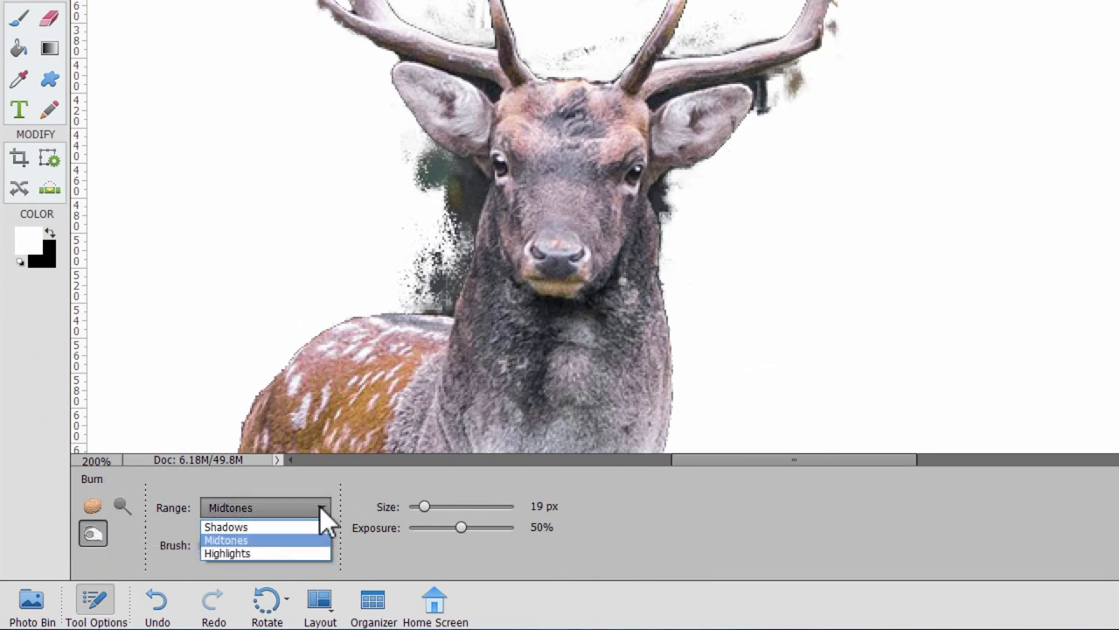
pyautogui.click(251, 525)
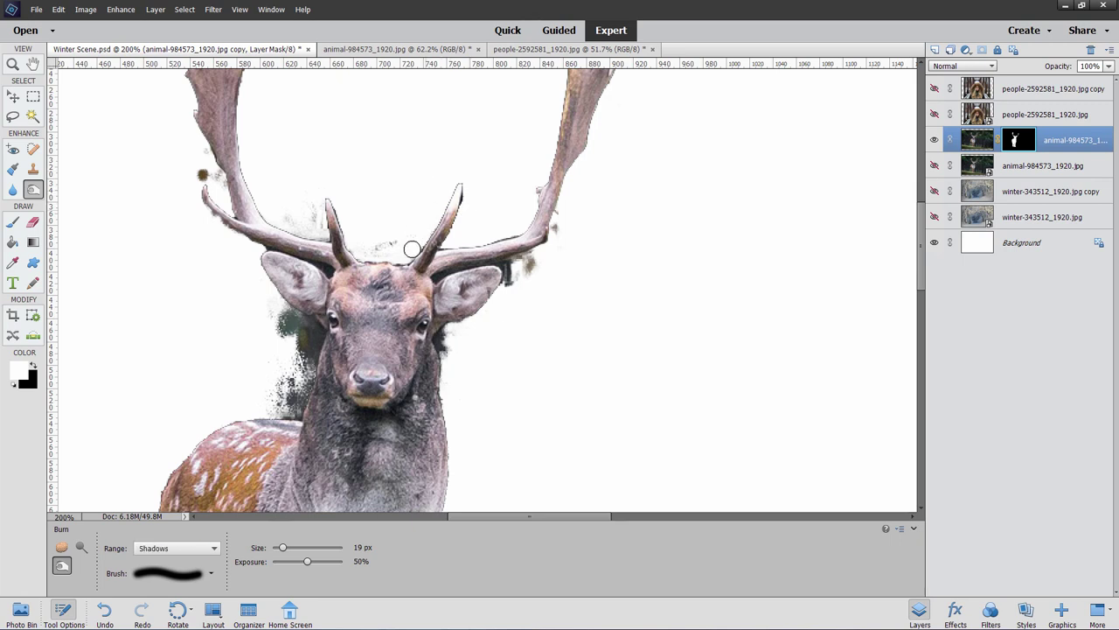
# Burn the mask around the antlers, rump and both sides of the neck to clear the faint background specks
pyautogui.moveTo(408, 252)
pyautogui.mouseDown()
pyautogui.moveTo(372, 256)
pyautogui.moveTo(386, 262)
pyautogui.moveTo(347, 254)
pyautogui.moveTo(367, 257)
pyautogui.moveTo(355, 227)
pyautogui.moveTo(353, 240)
pyautogui.moveTo(381, 255)
pyautogui.moveTo(368, 242)
pyautogui.moveTo(404, 238)
pyautogui.moveTo(303, 201)
pyautogui.moveTo(325, 241)
pyautogui.moveTo(310, 188)
pyautogui.mouseUp()
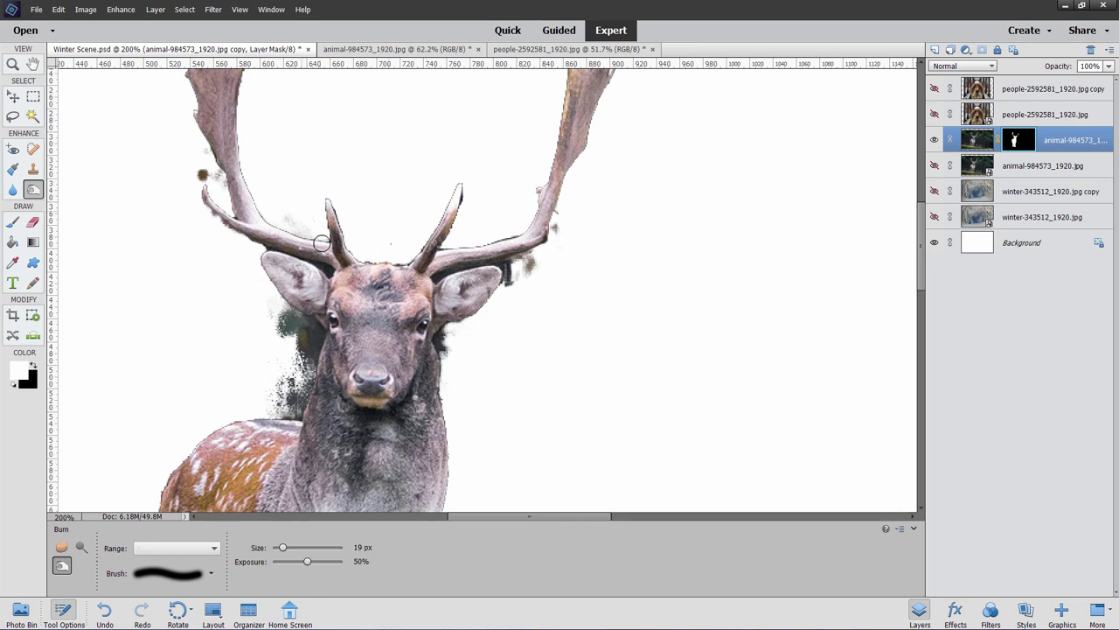
pyautogui.moveTo(303, 230)
pyautogui.mouseDown()
pyautogui.moveTo(327, 232)
pyautogui.moveTo(237, 186)
pyautogui.mouseUp()
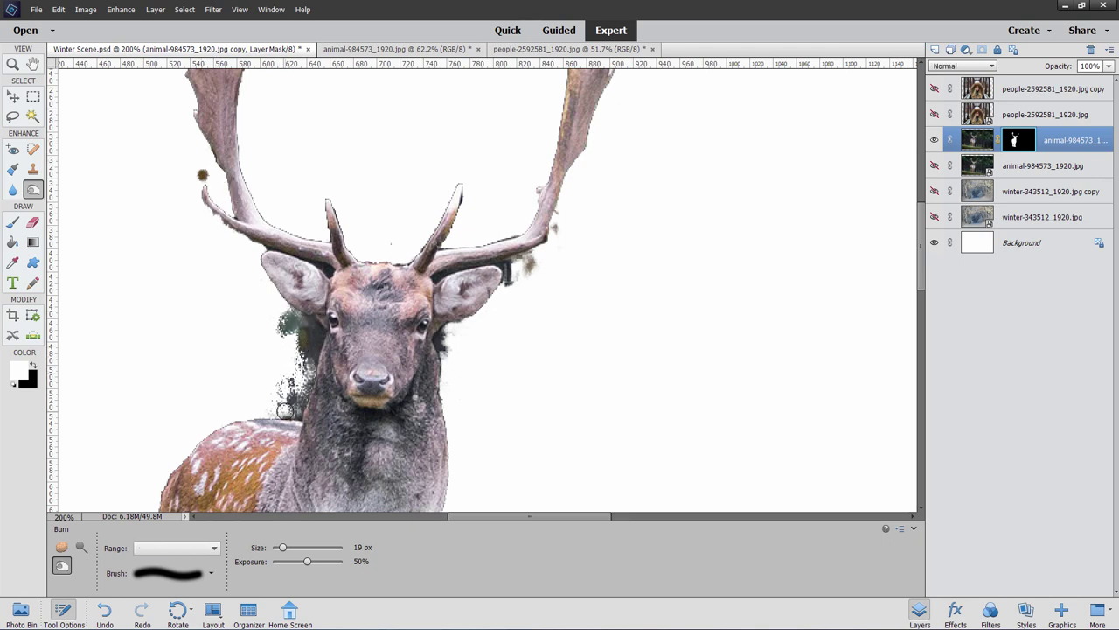
pyautogui.moveTo(212, 423); pyautogui.dragTo(170, 467)
pyautogui.moveTo(447, 329); pyautogui.dragTo(442, 359)
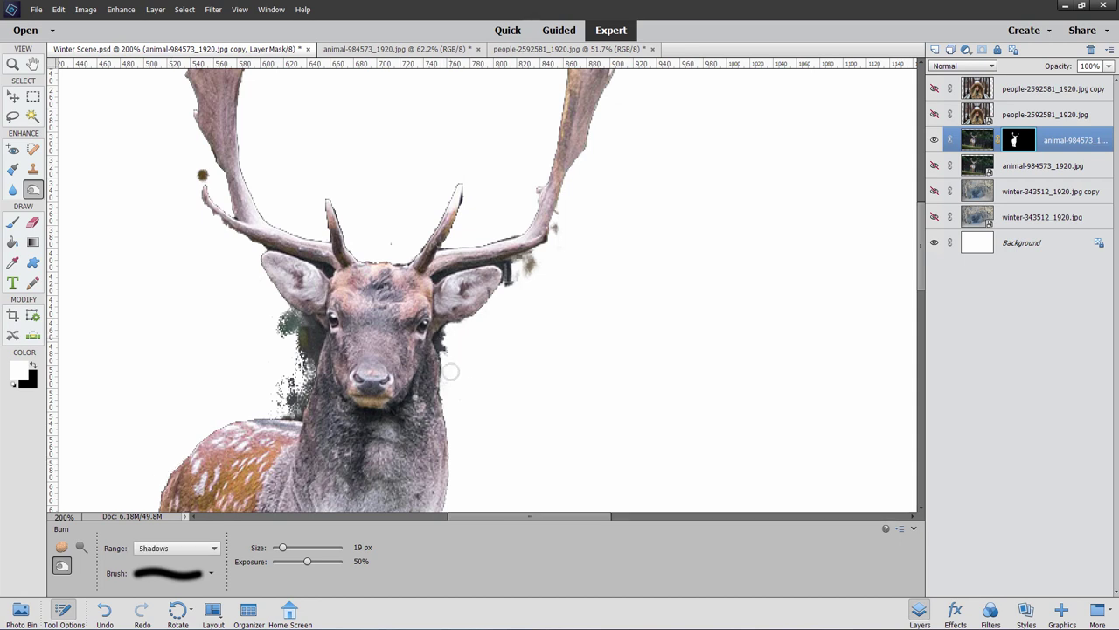
pyautogui.moveTo(528, 264); pyautogui.dragTo(520, 257)
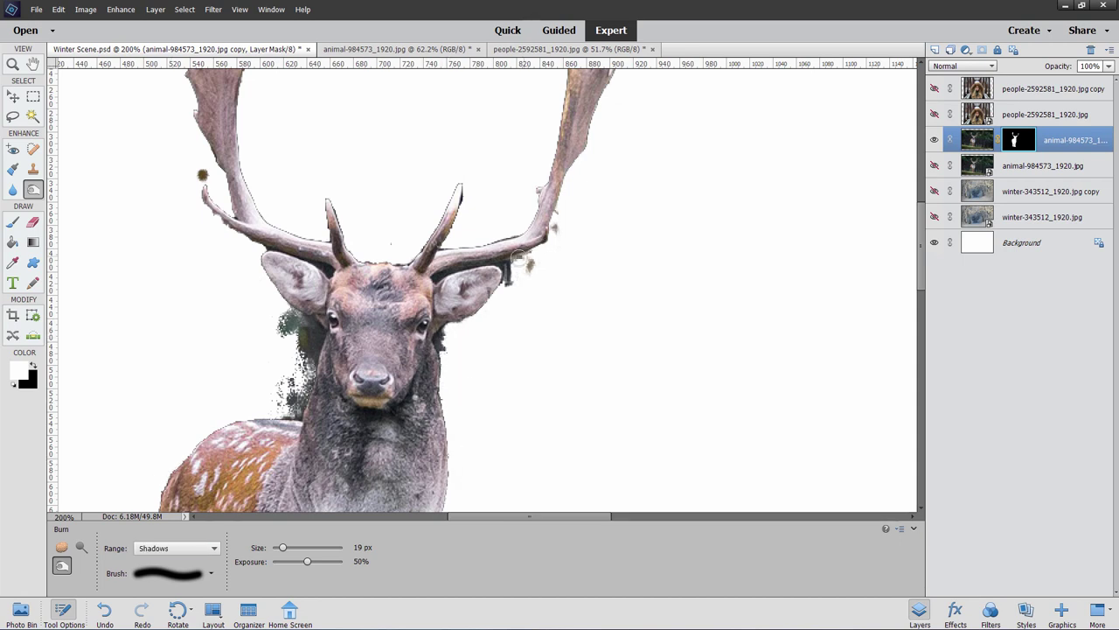
pyautogui.moveTo(614, 183); pyautogui.dragTo(597, 376)
pyautogui.moveTo(533, 234); pyautogui.dragTo(581, 264)
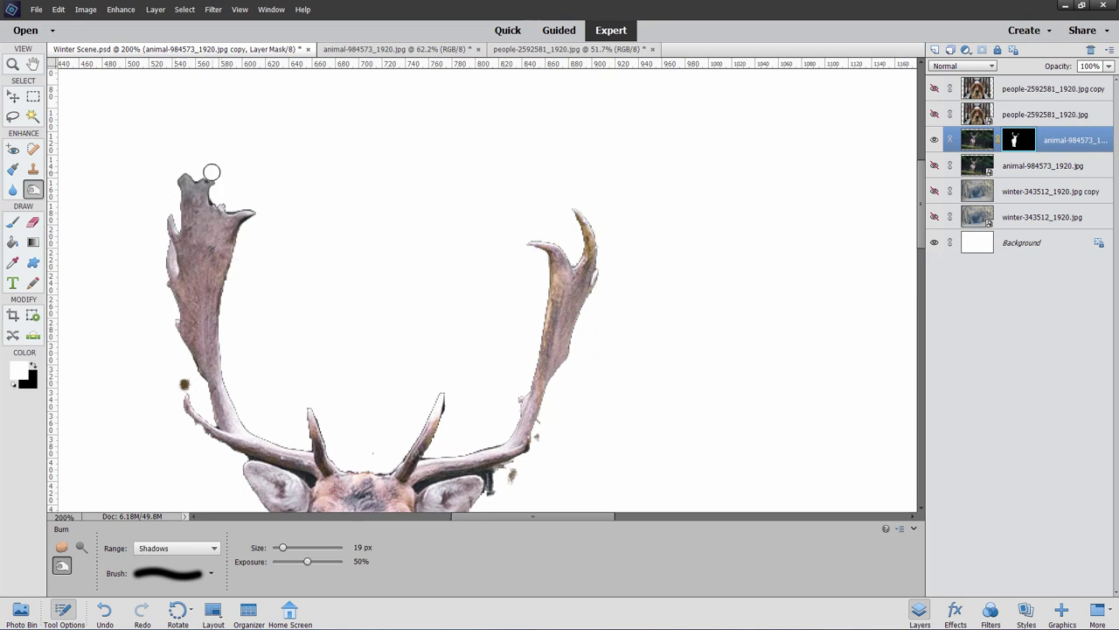
# Burn the mask along the outer edges of the deer's thigh and legs down to the grass to clean the residue
pyautogui.scroll(-5, 414, 175)
pyautogui.hscroll(-2, 414, 175)
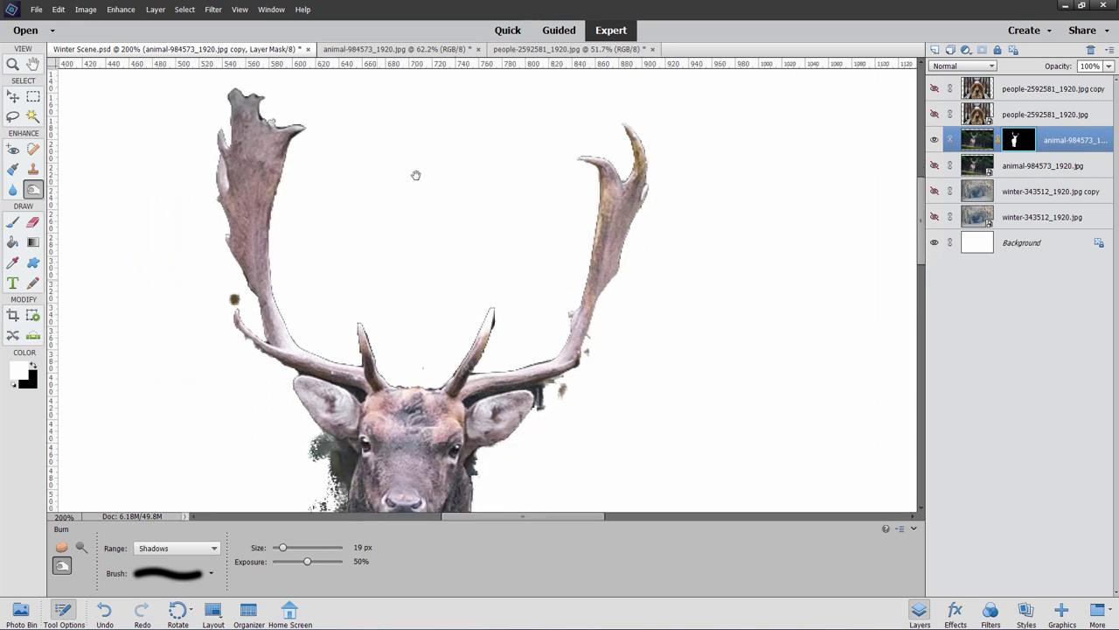
pyautogui.moveTo(262, 385); pyautogui.dragTo(297, 183)
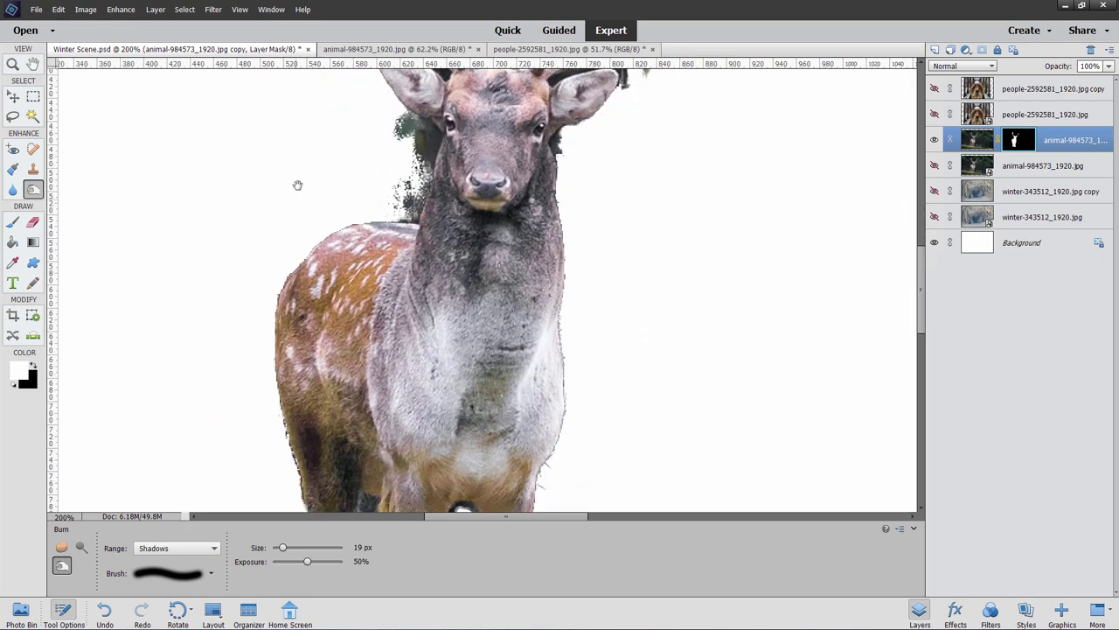
pyautogui.moveTo(274, 472); pyautogui.dragTo(270, 308)
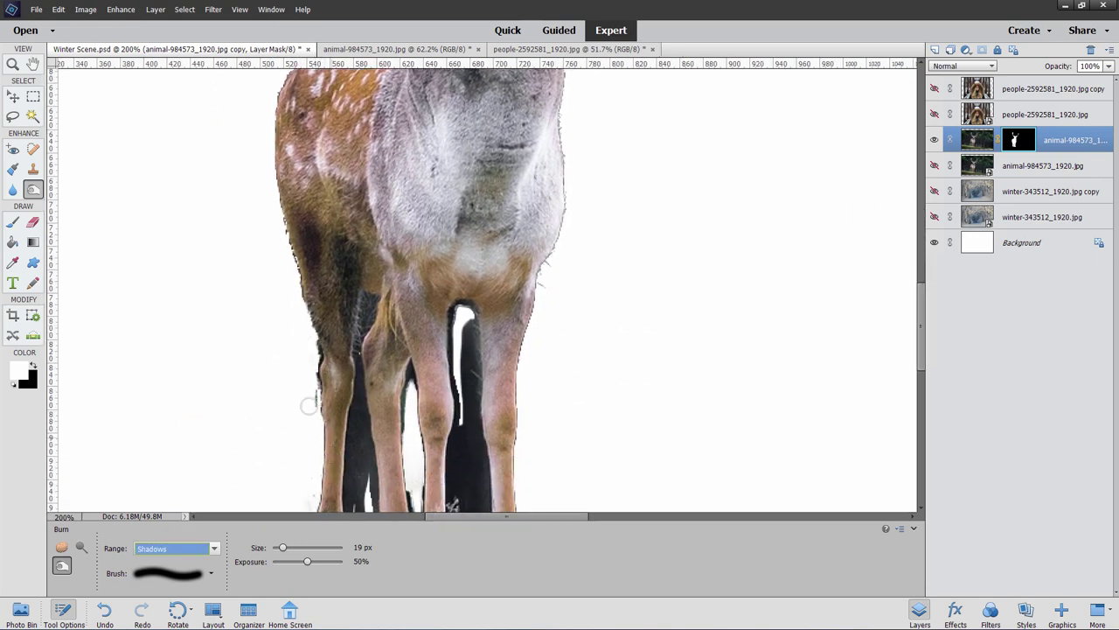
pyautogui.scroll(-3, 298, 404)
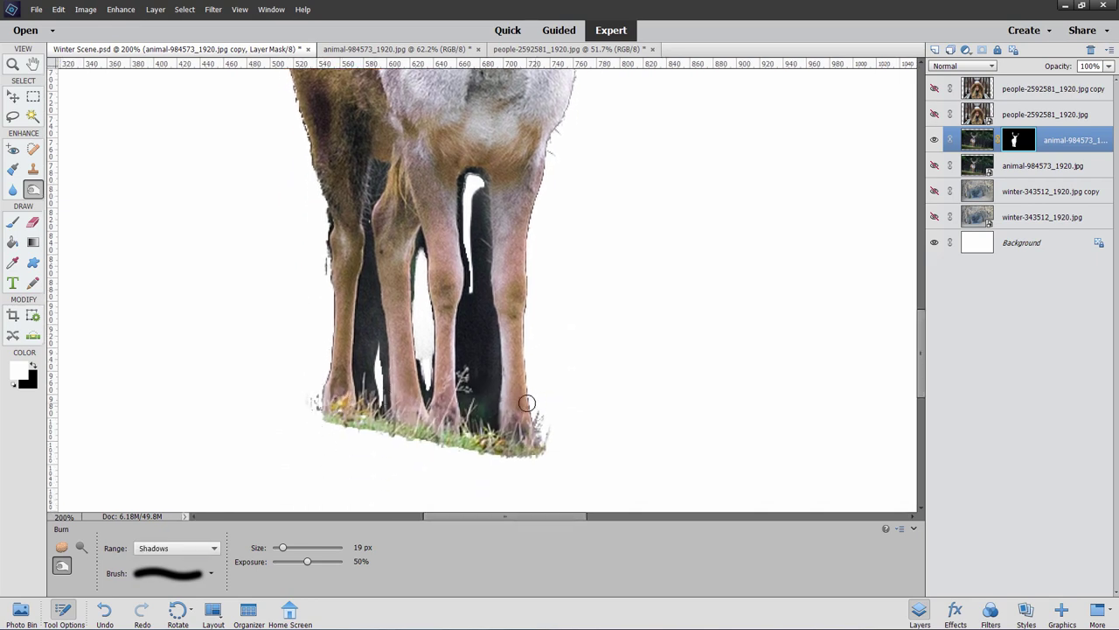
pyautogui.scroll(3, 435, 387)
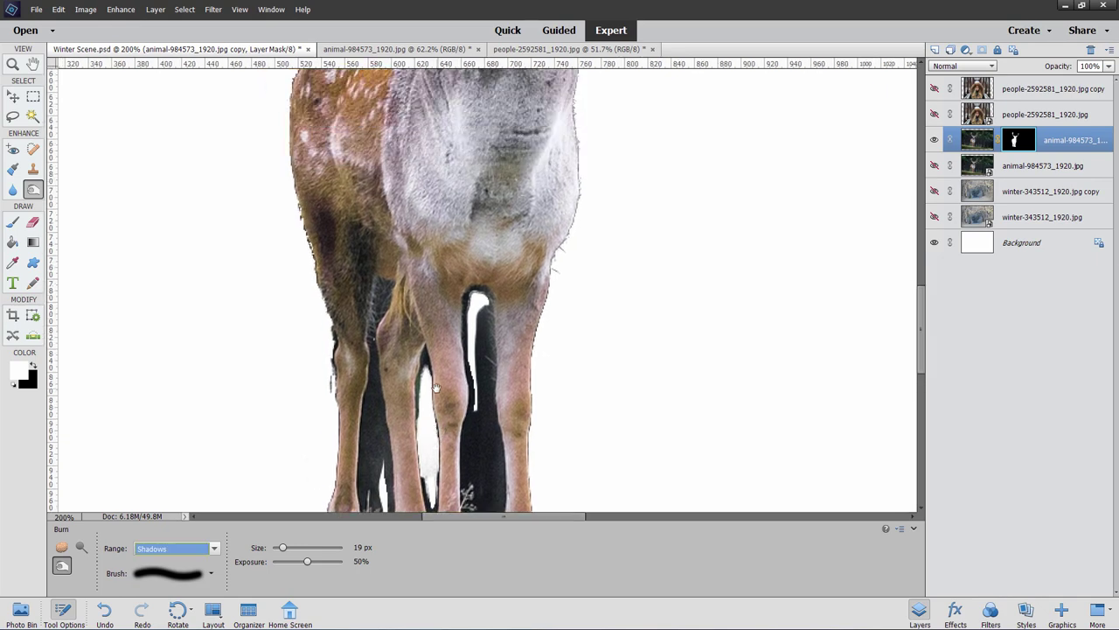
# Outline the dark background residue between the deer's ear, neck and back with the Polygonal Lasso at 1 px feather
pyautogui.scroll(4, 492, 254)
pyautogui.hscroll(3, 491, 254)
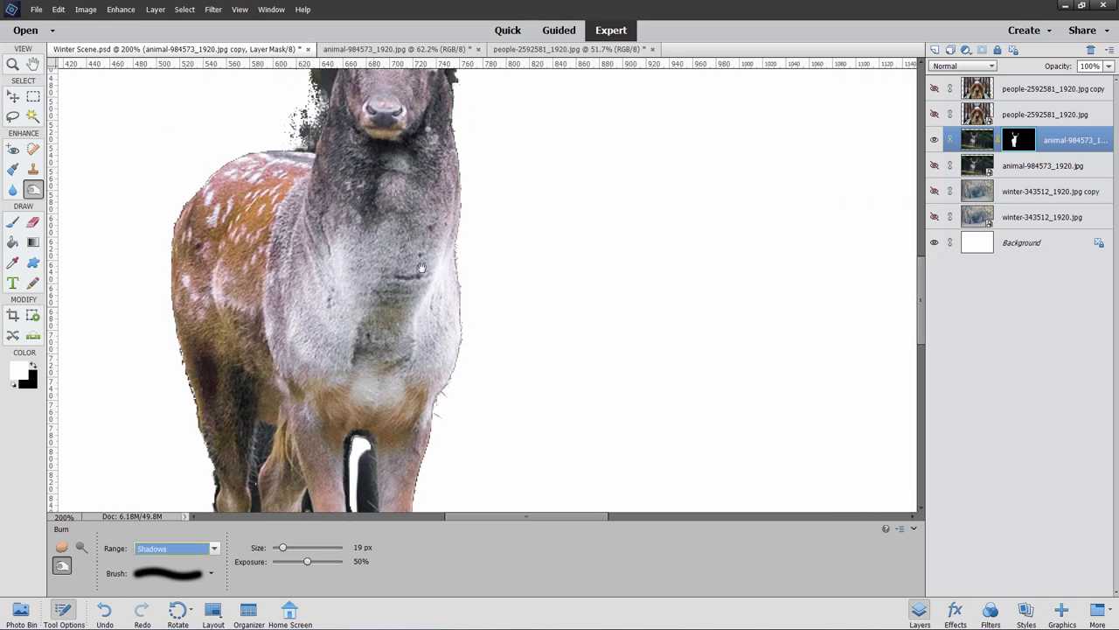
pyautogui.scroll(6, 424, 271)
pyautogui.hscroll(-2, 426, 306)
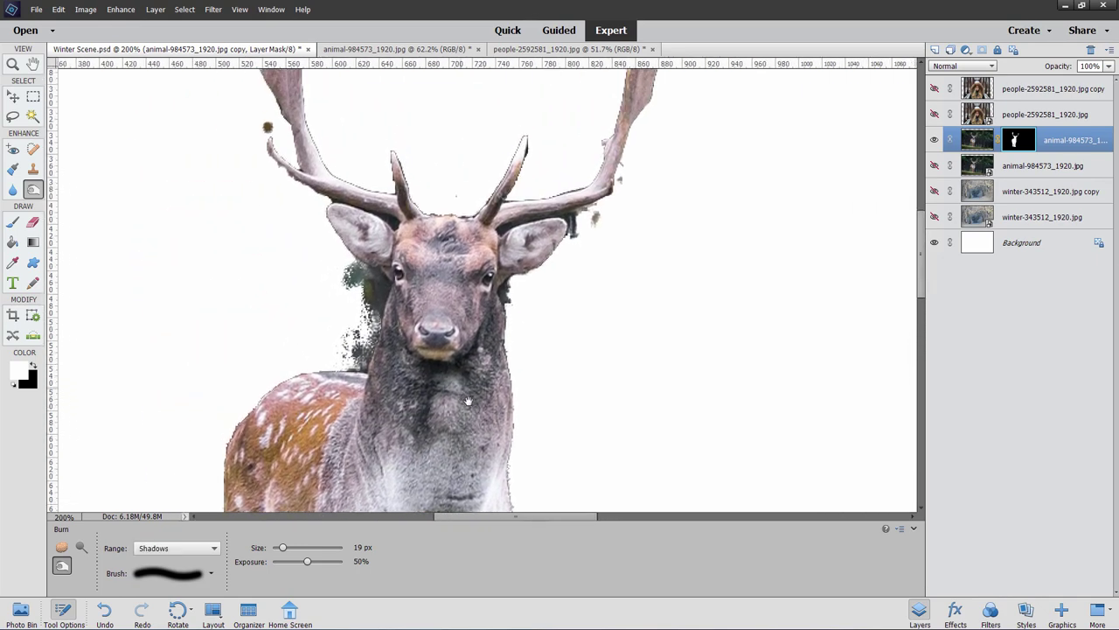
pyautogui.scroll(1, 431, 344)
pyautogui.hscroll(-1, 389, 329)
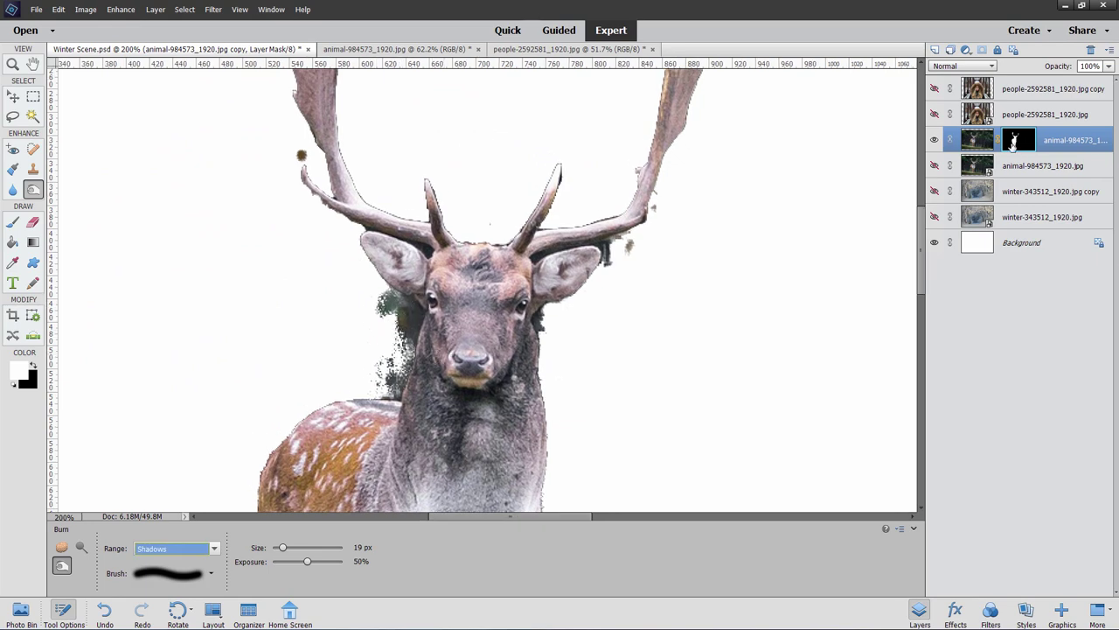
pyautogui.click(13, 64)
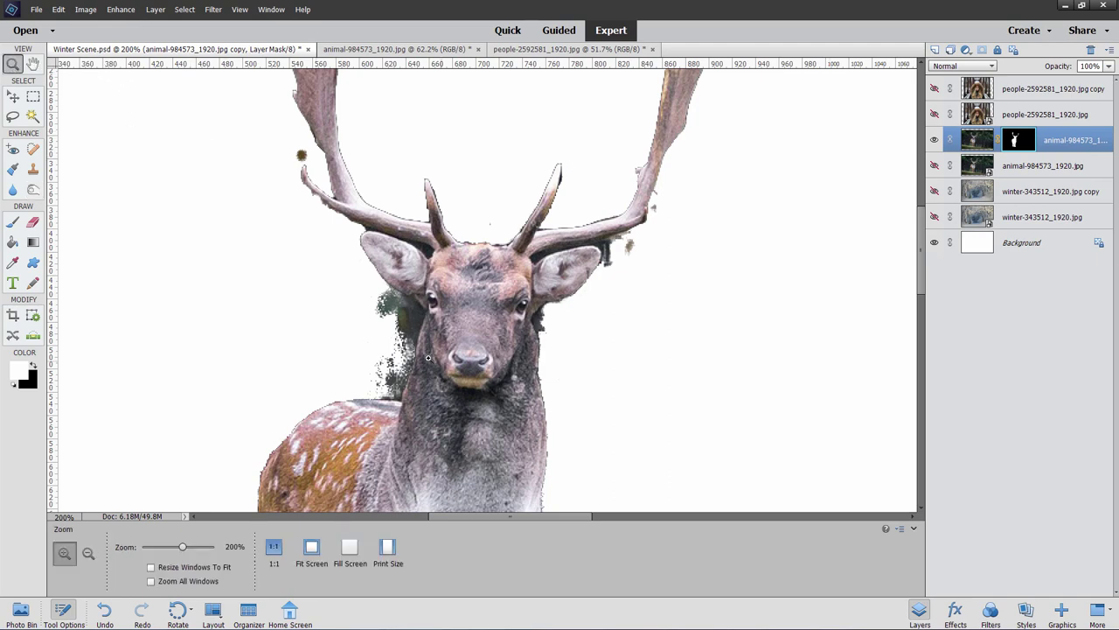
pyautogui.click(411, 357)
pyautogui.click(13, 116)
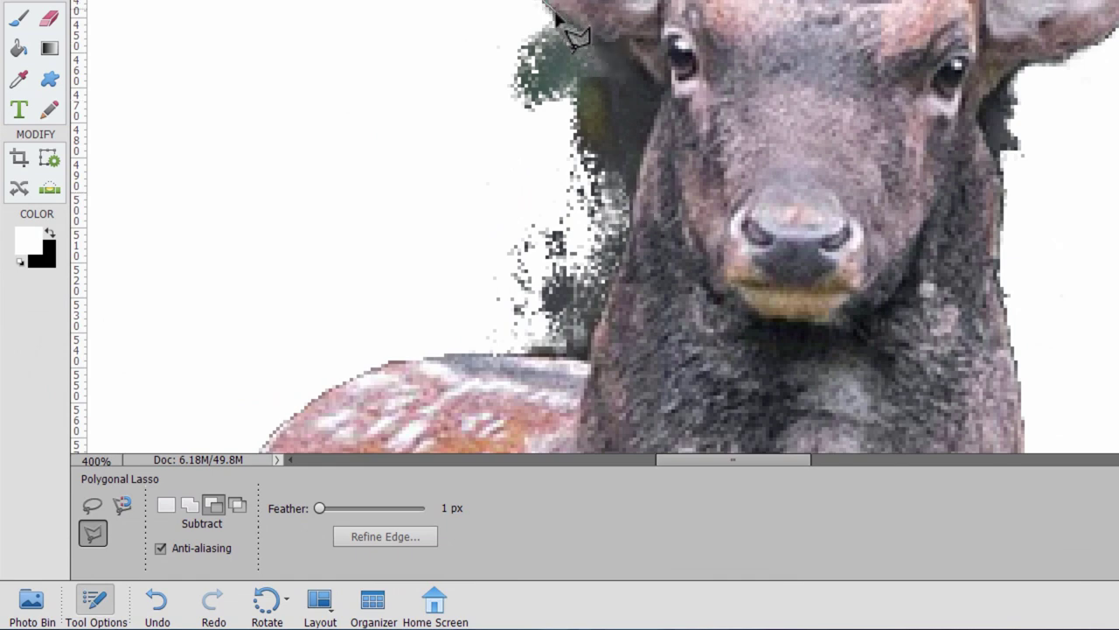
pyautogui.click(577, 32)
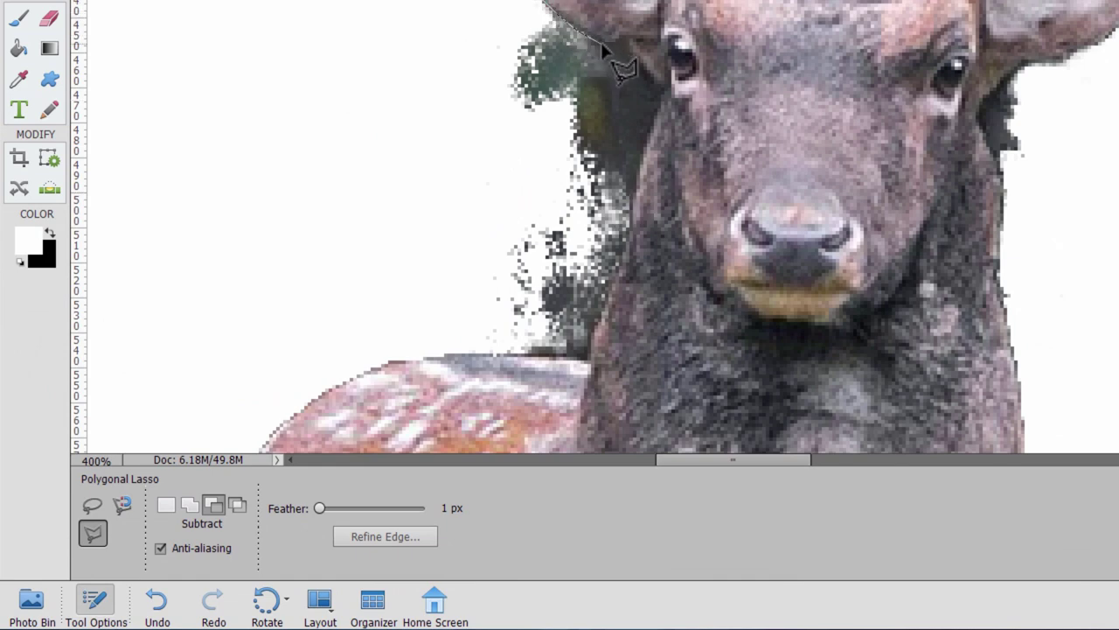
pyautogui.click(628, 45)
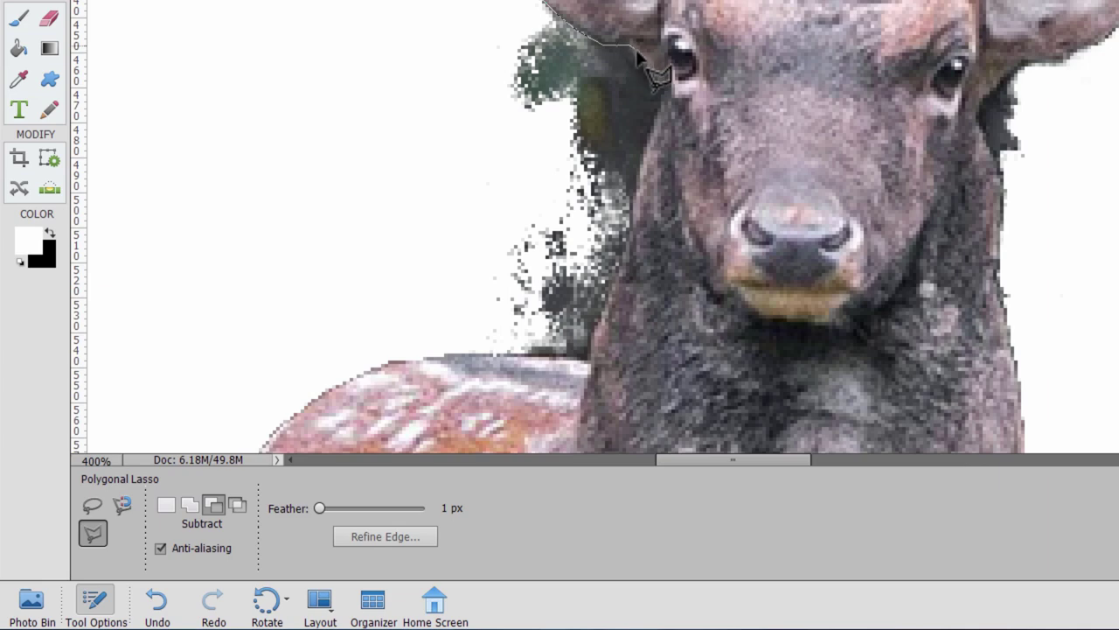
pyautogui.click(664, 92)
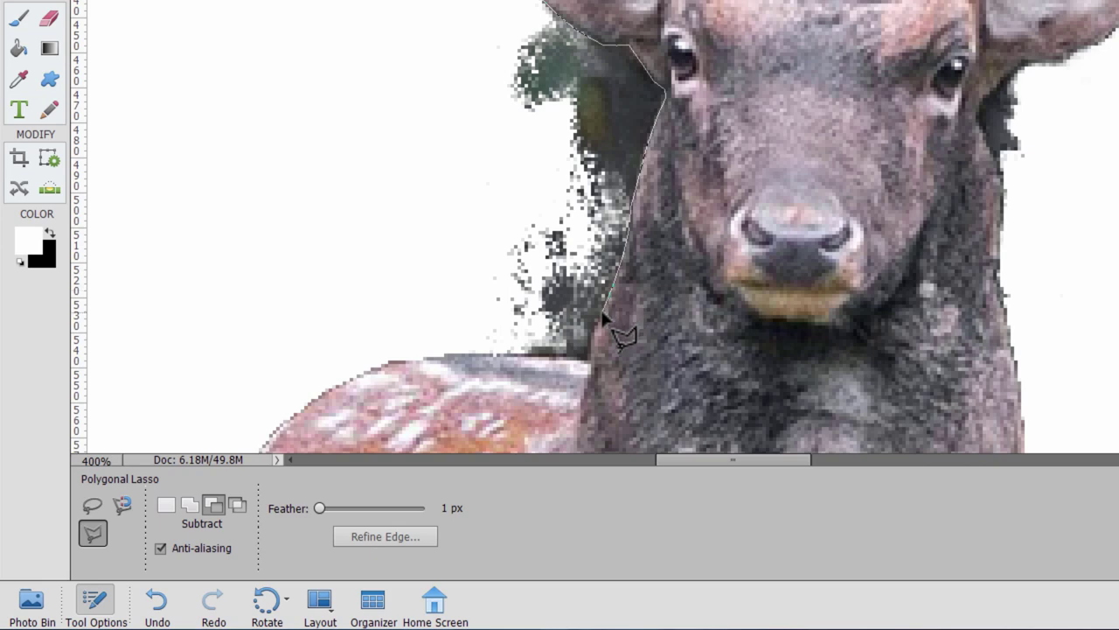
pyautogui.click(590, 358)
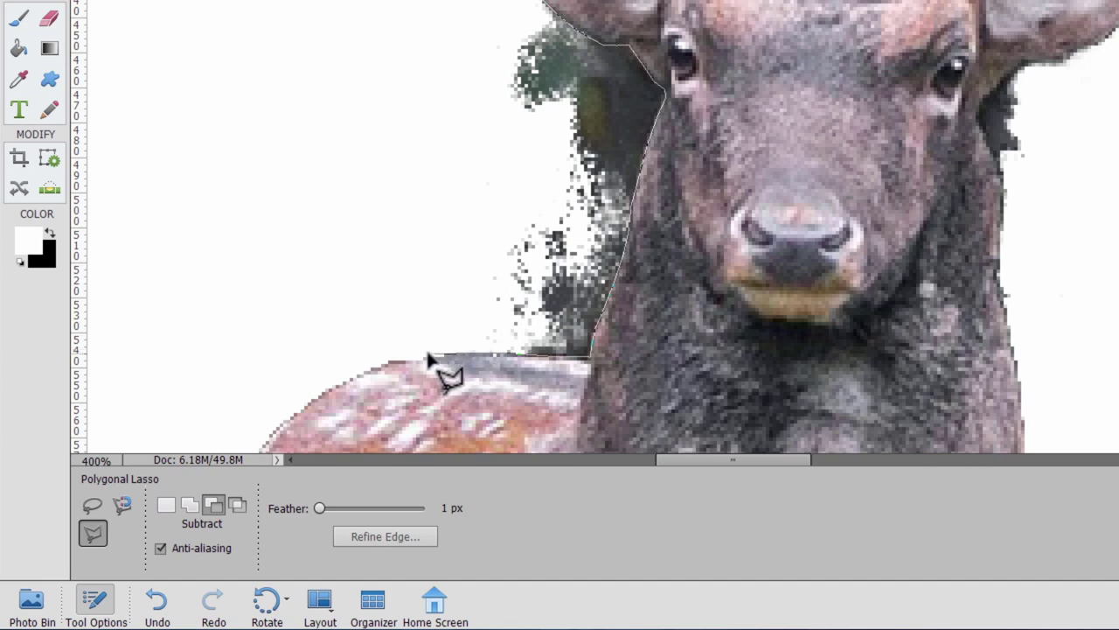
pyautogui.click(385, 359)
pyautogui.click(381, 52)
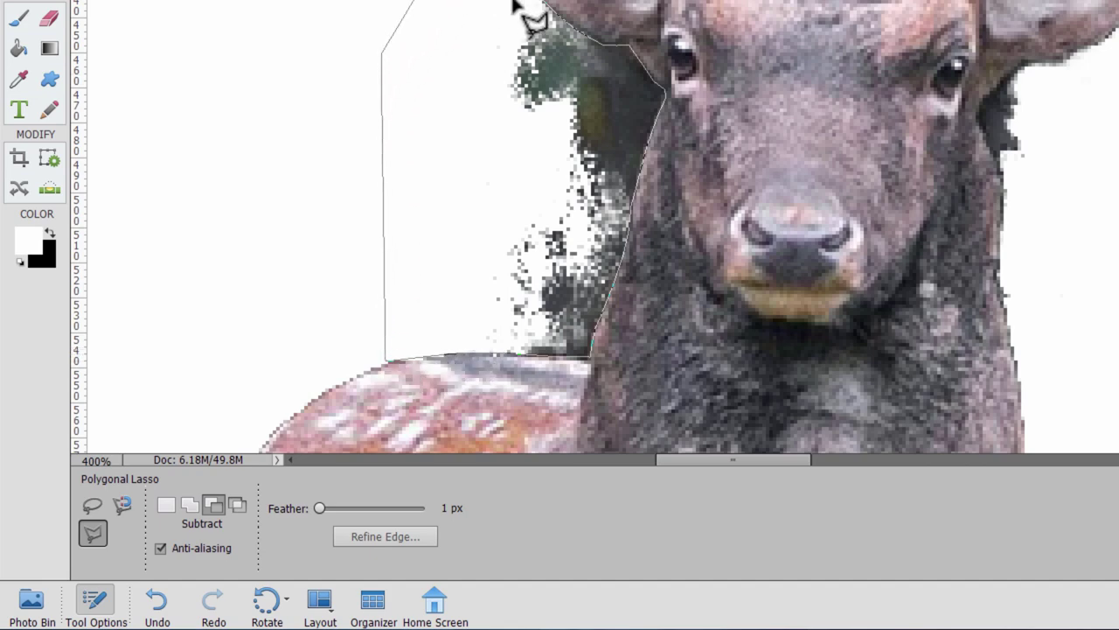
pyautogui.click(542, 7)
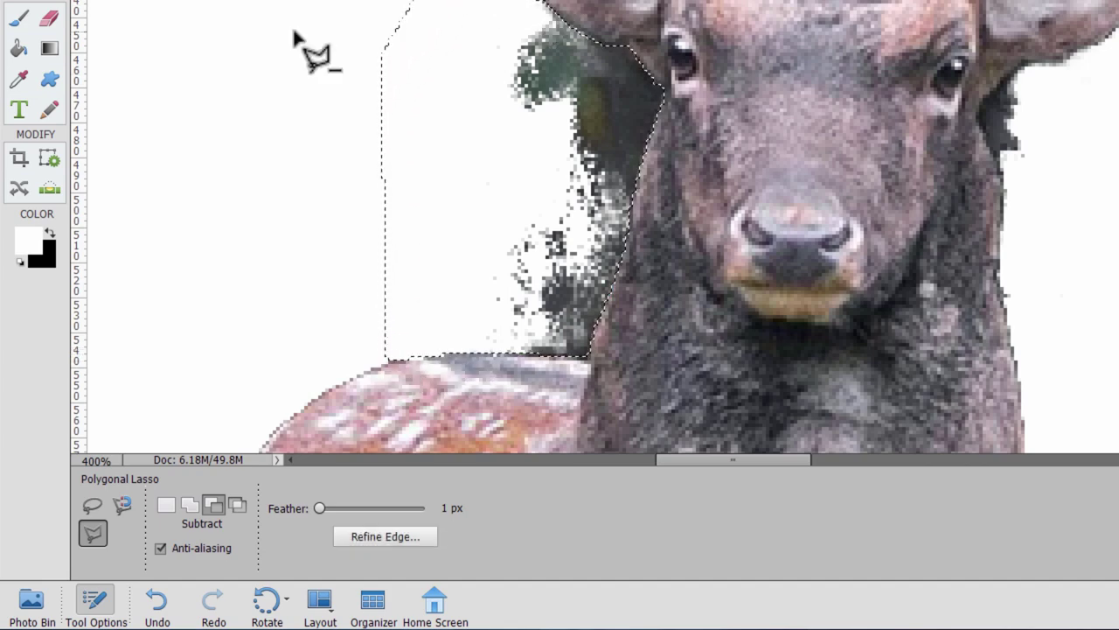
# Paint the selected mask area beside the neck black with a 15 px brush to hide the residue, and deselect
pyautogui.click(19, 18)
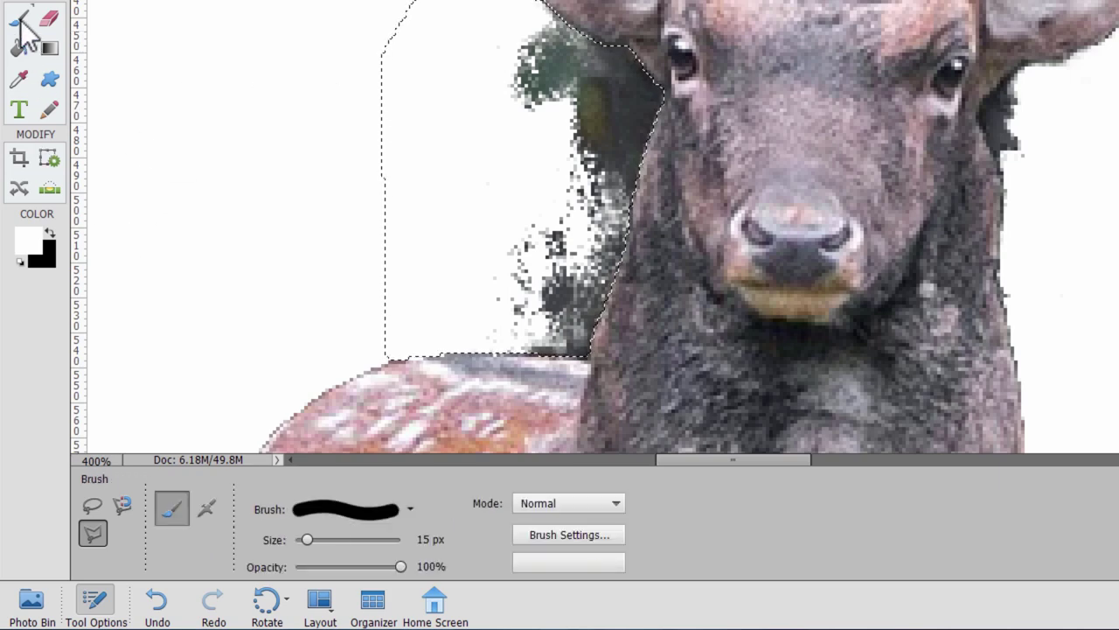
pyautogui.click(51, 232)
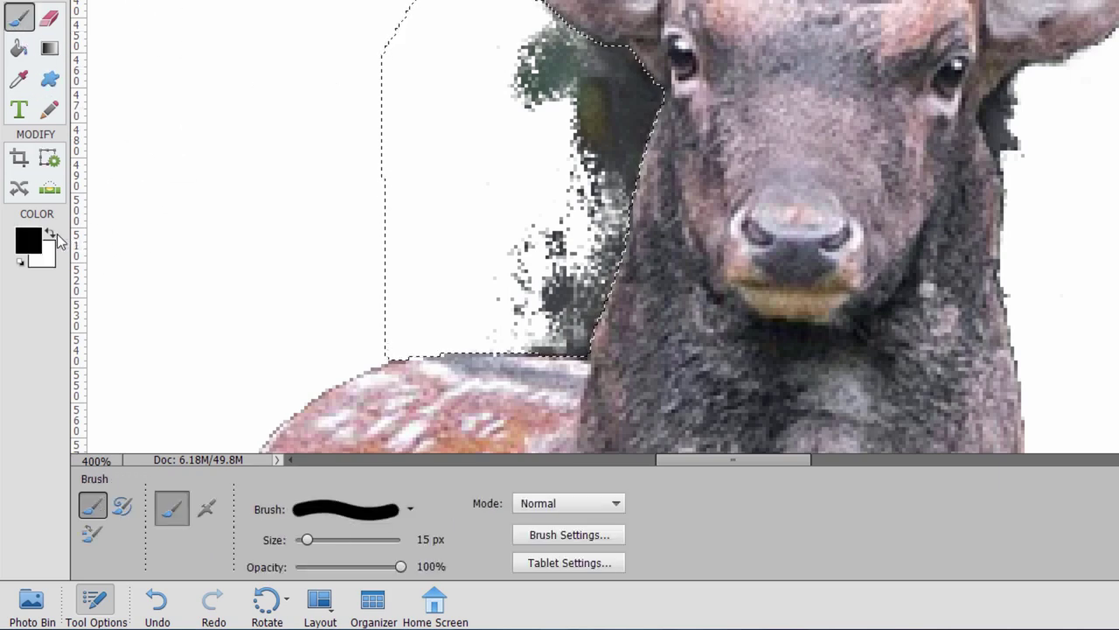
pyautogui.moveTo(555, 245)
pyautogui.mouseDown()
pyautogui.moveTo(551, 60)
pyautogui.moveTo(571, 143)
pyautogui.moveTo(536, 56)
pyautogui.moveTo(552, 37)
pyautogui.moveTo(615, 77)
pyautogui.moveTo(503, 23)
pyautogui.moveTo(630, 73)
pyautogui.moveTo(655, 94)
pyautogui.moveTo(665, 118)
pyautogui.moveTo(649, 182)
pyautogui.moveTo(627, 98)
pyautogui.moveTo(612, 214)
pyautogui.moveTo(581, 216)
pyautogui.moveTo(585, 149)
pyautogui.moveTo(598, 254)
pyautogui.moveTo(609, 208)
pyautogui.moveTo(561, 303)
pyautogui.moveTo(596, 233)
pyautogui.moveTo(572, 354)
pyautogui.moveTo(544, 325)
pyautogui.moveTo(394, 345)
pyautogui.moveTo(527, 338)
pyautogui.moveTo(510, 335)
pyautogui.moveTo(586, 319)
pyautogui.moveTo(566, 310)
pyautogui.moveTo(514, 215)
pyautogui.moveTo(576, 218)
pyautogui.moveTo(479, 287)
pyautogui.moveTo(549, 201)
pyautogui.moveTo(613, 164)
pyautogui.mouseUp()
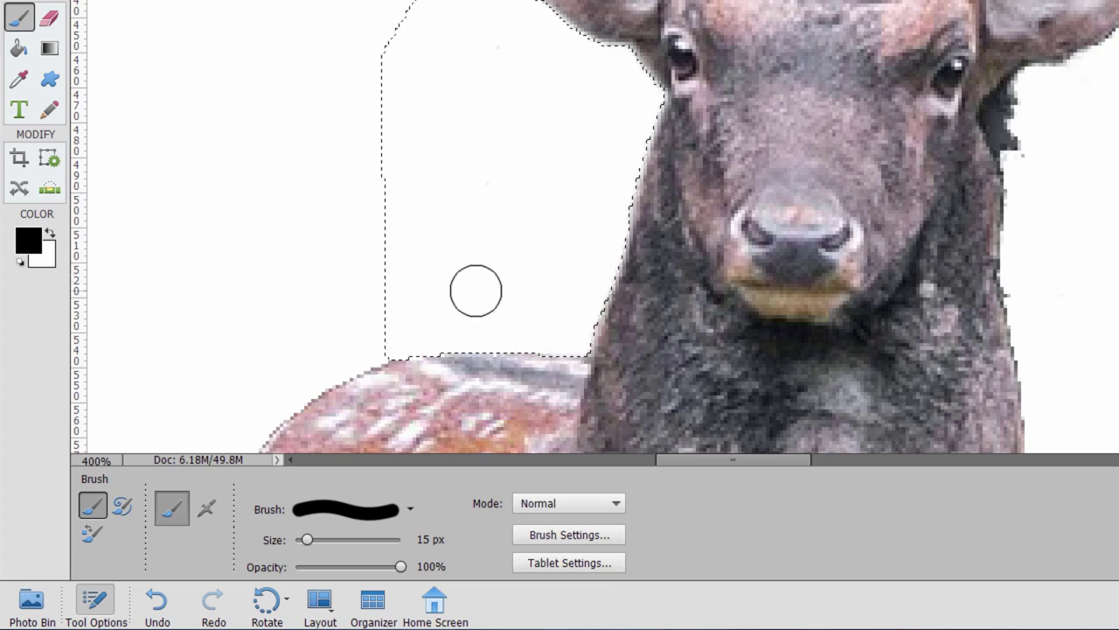
pyautogui.hotkey('ctrl', 'd')
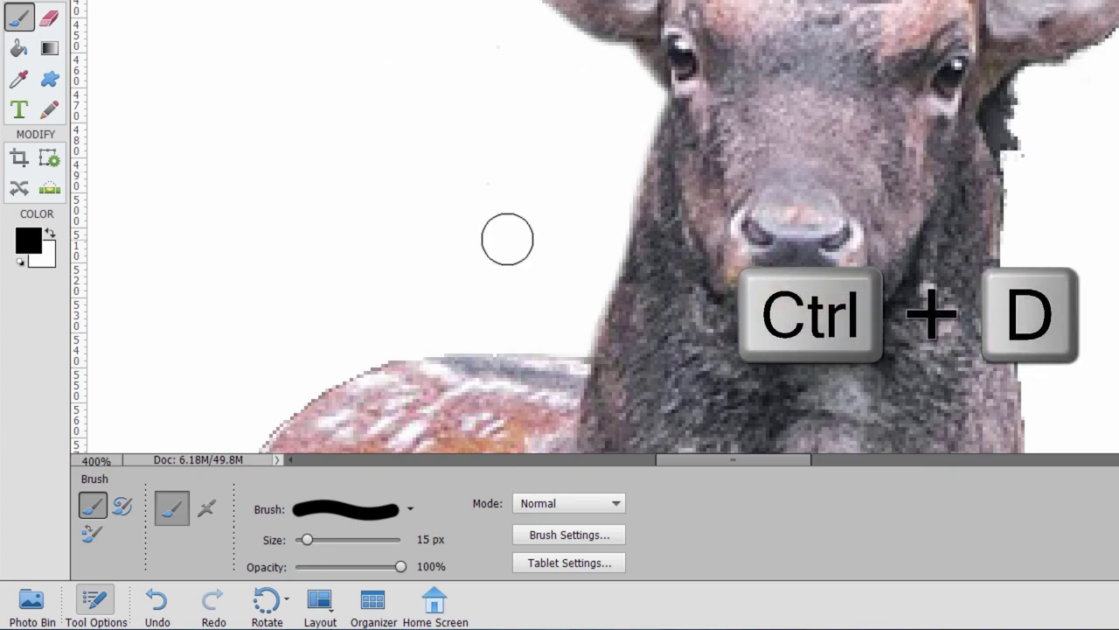
# Paint the mask black around the antlers to remove the brown spot and dark fringes, and reduce the brush size to 7 px
pyautogui.scroll(5, 585, 219)
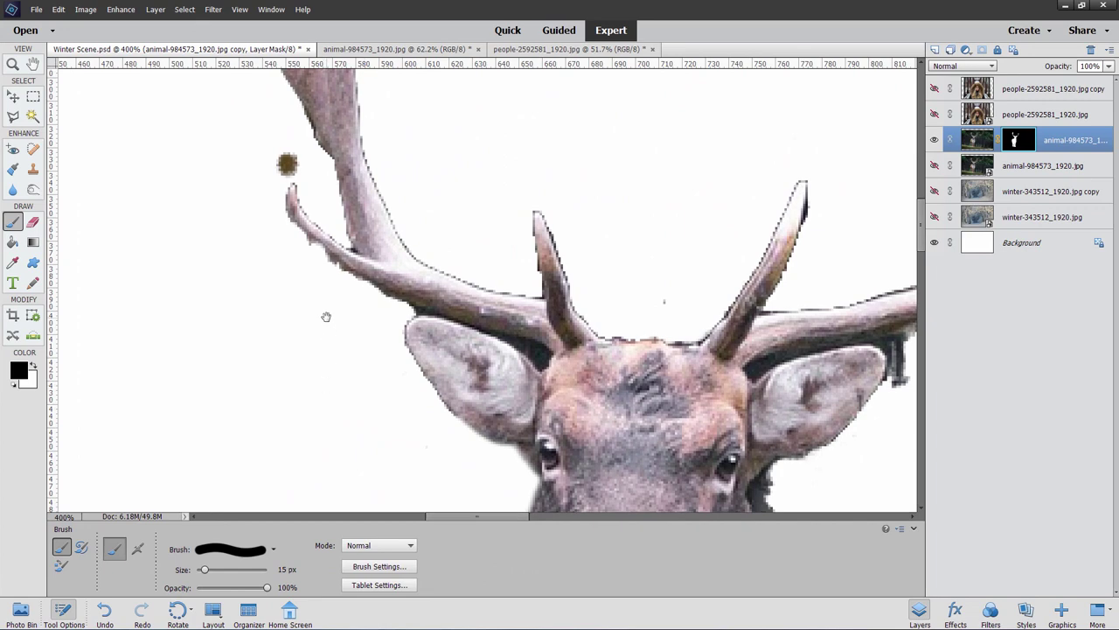
pyautogui.moveTo(339, 304)
pyautogui.mouseDown()
pyautogui.moveTo(360, 336)
pyautogui.moveTo(440, 285)
pyautogui.mouseUp()
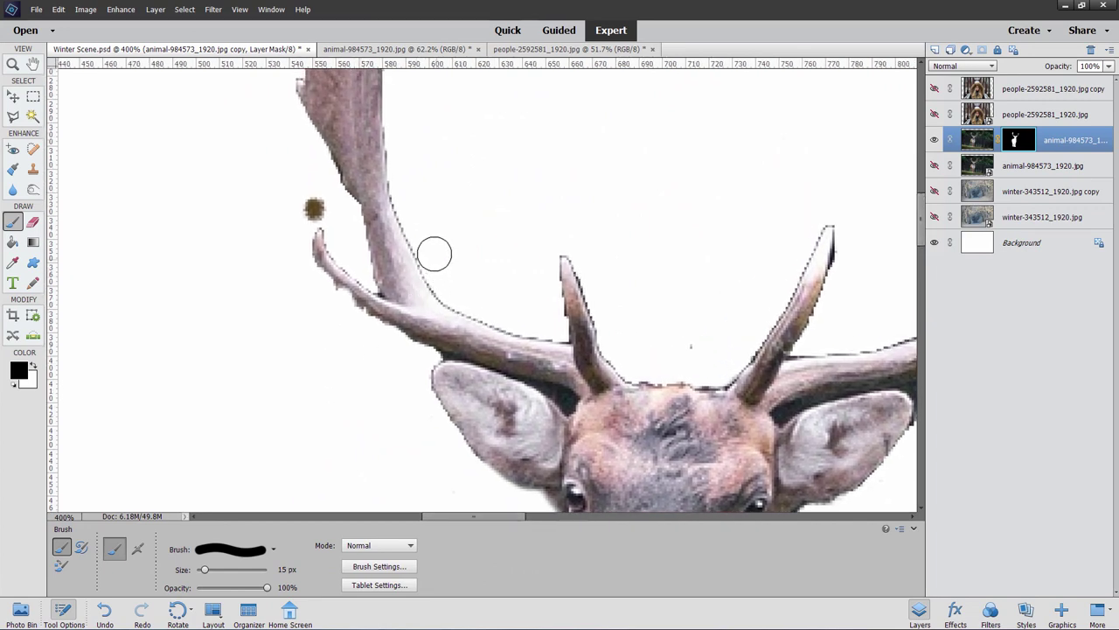
pyautogui.click(306, 208)
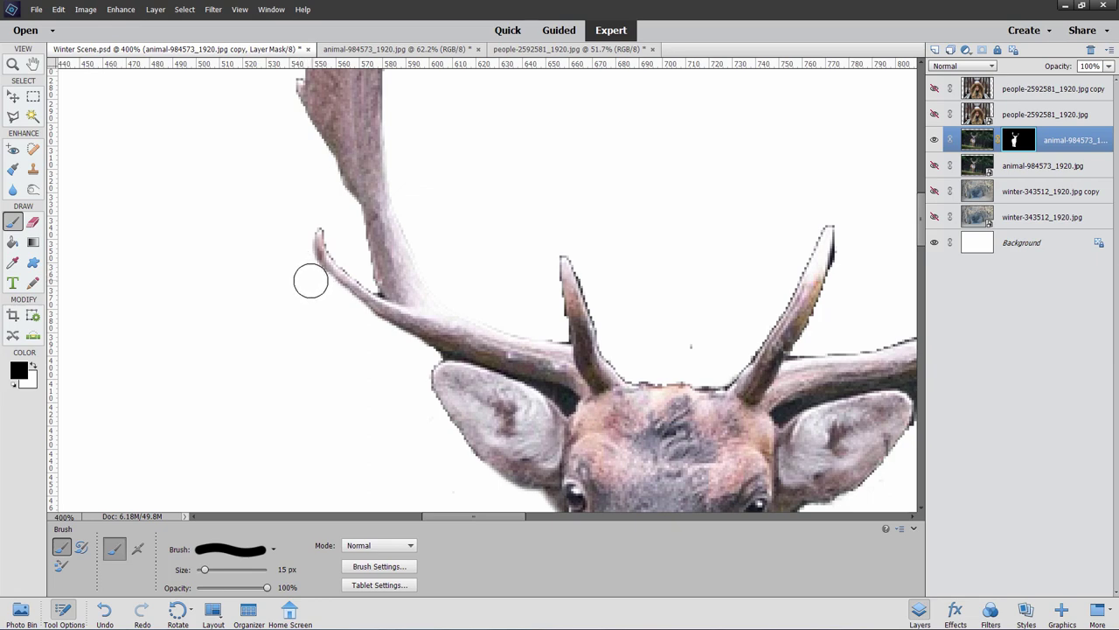
pyautogui.hotkey('ctrl', '0')
pyautogui.press('[')
pyautogui.press('[')
pyautogui.press('[')
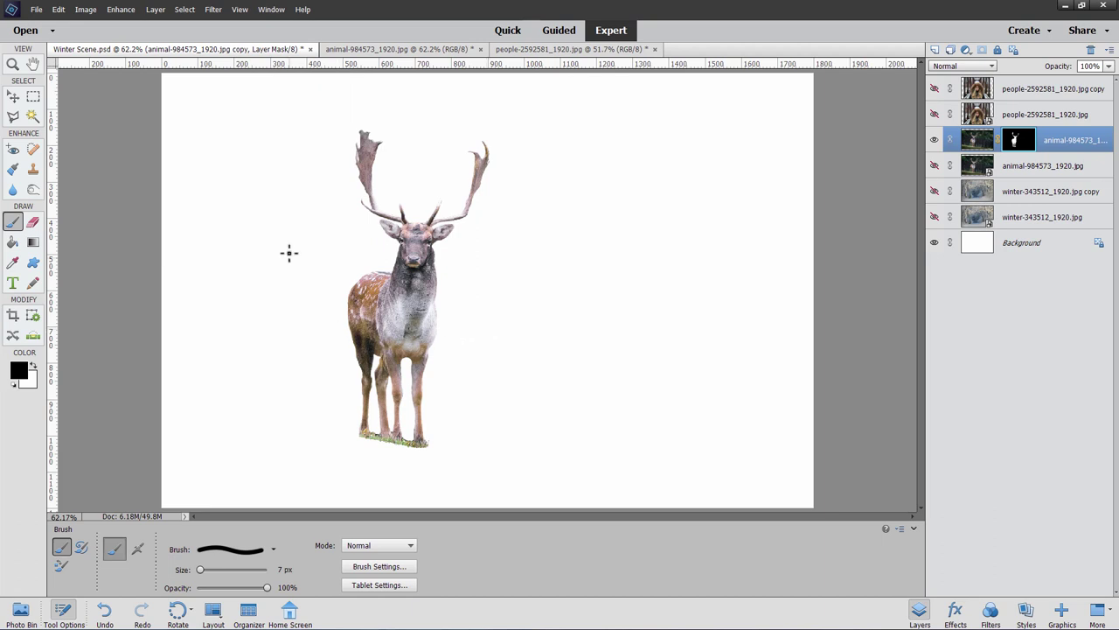
# Inspect the masked edges around the deer's head, ears and antlers up close
pyautogui.click(13, 64)
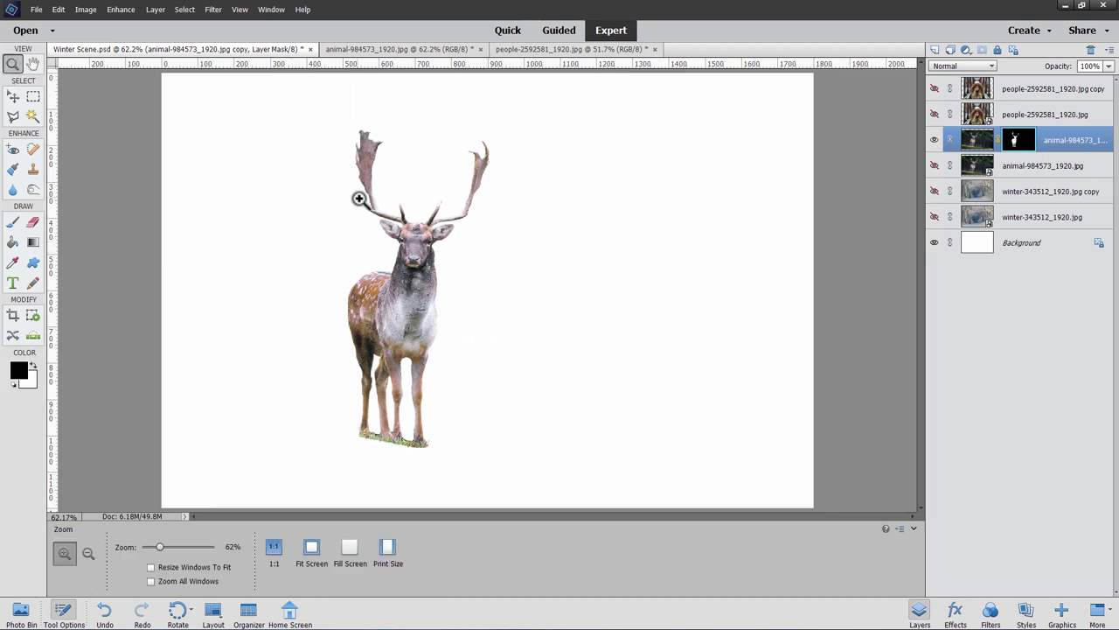
pyautogui.click(388, 227)
pyautogui.click(387, 227)
pyautogui.click(388, 228)
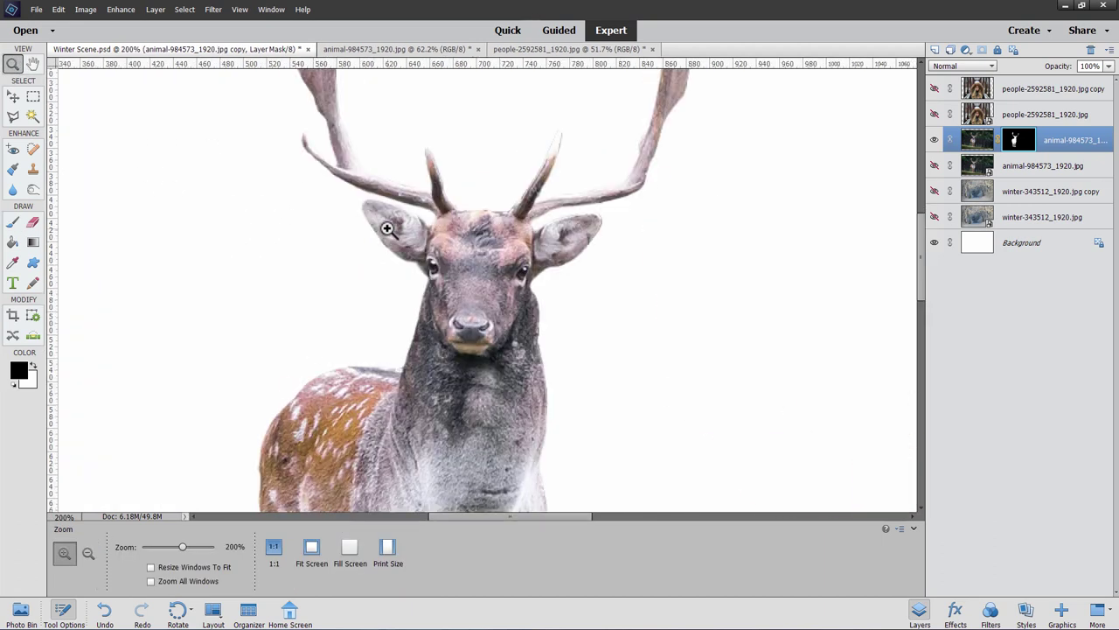
pyautogui.click(387, 227)
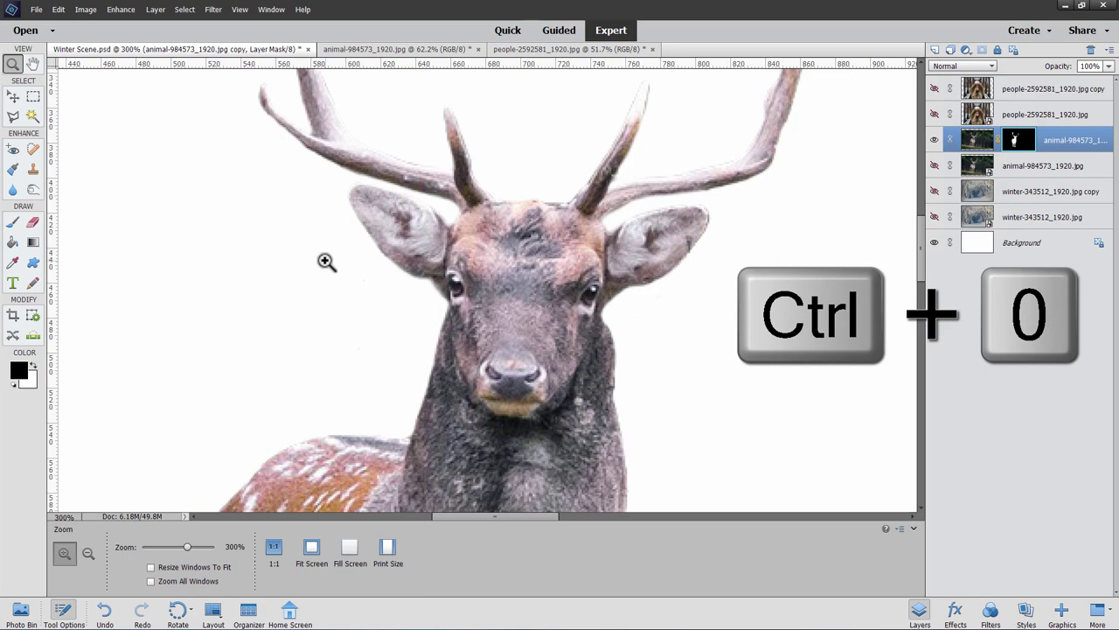
pyautogui.hotkey('ctrl', '0')
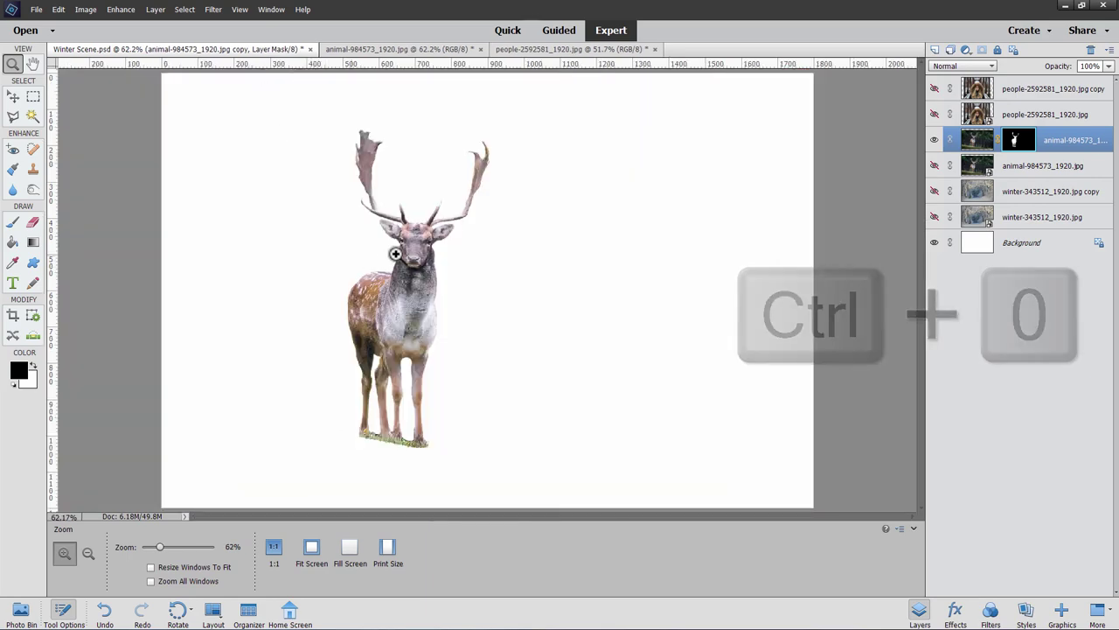
# Show the winter-343512_1920.jpg copy layer and move the deer down into the lower-left area of the snowy forest
pyautogui.click(934, 190)
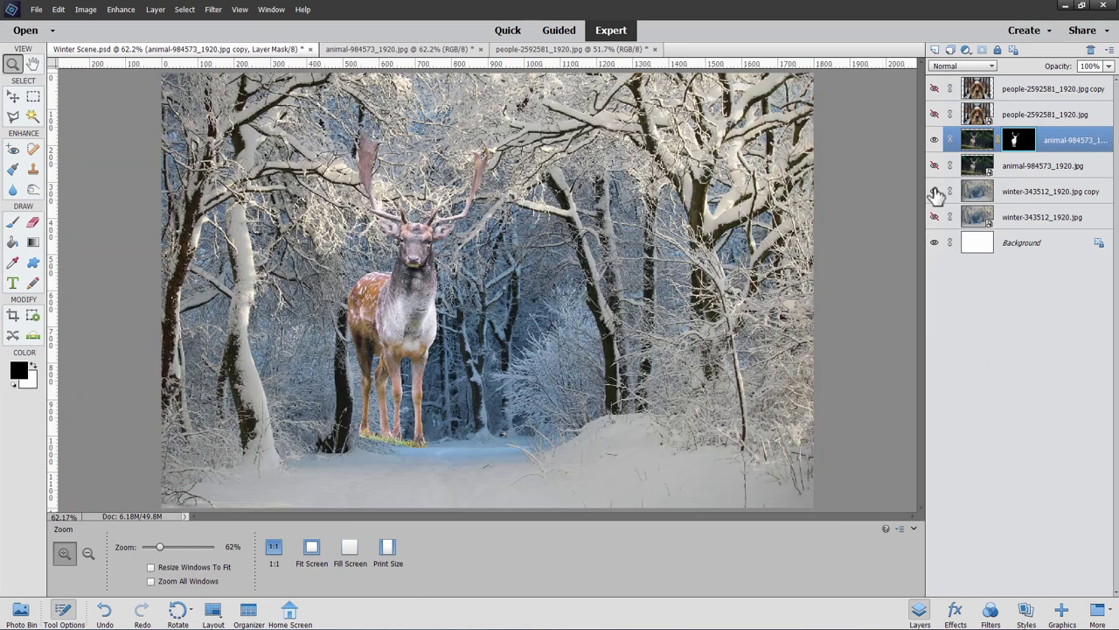
pyautogui.click(14, 95)
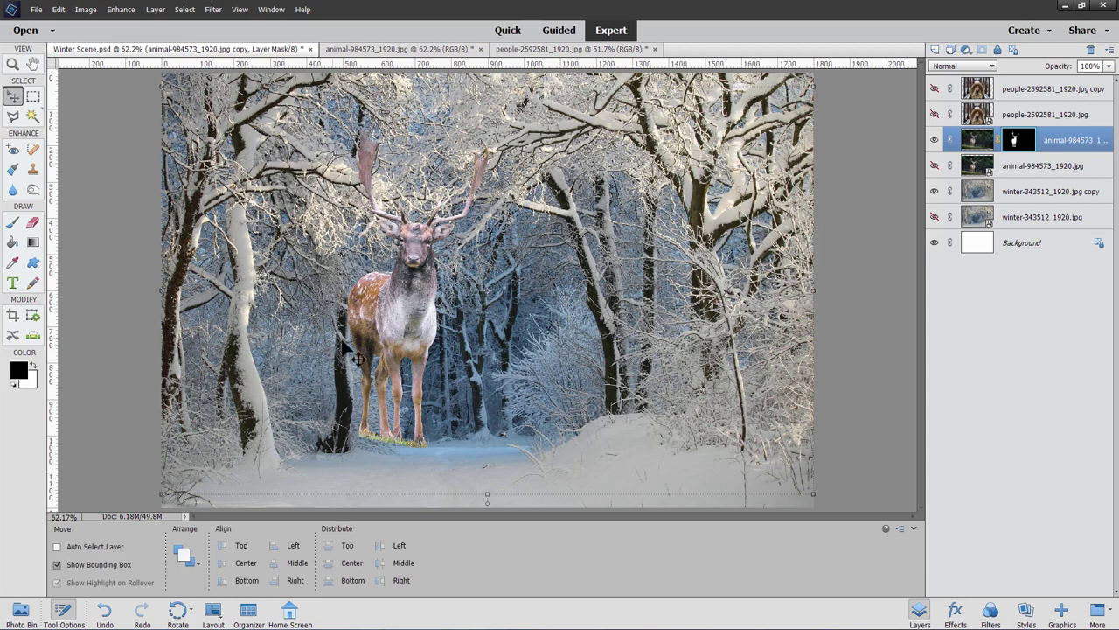
pyautogui.moveTo(390, 346); pyautogui.dragTo(297, 407)
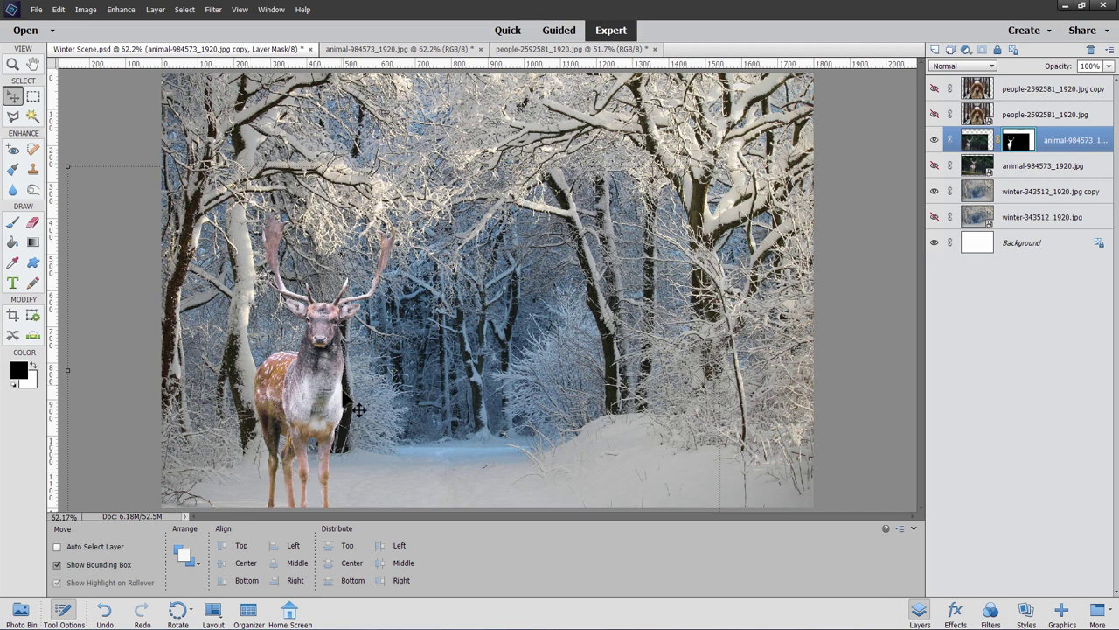
pyautogui.moveTo(314, 425); pyautogui.dragTo(320, 426)
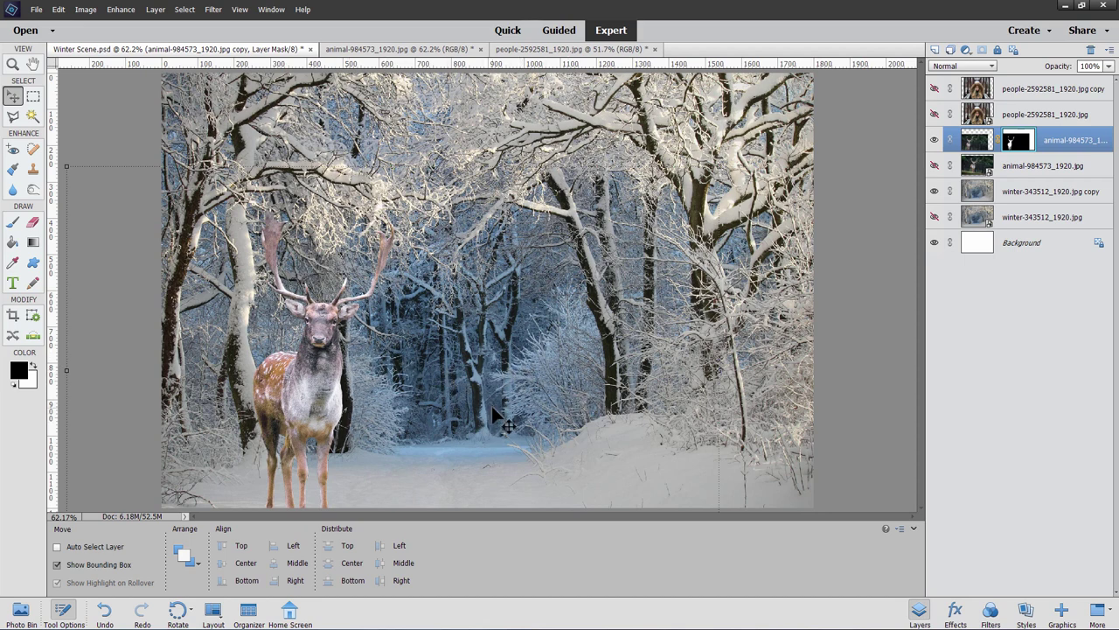
# Show the people-2592581_1920.jpg copy layer and select the fur-hooded woman with the automatic Subject selection
pyautogui.click(933, 88)
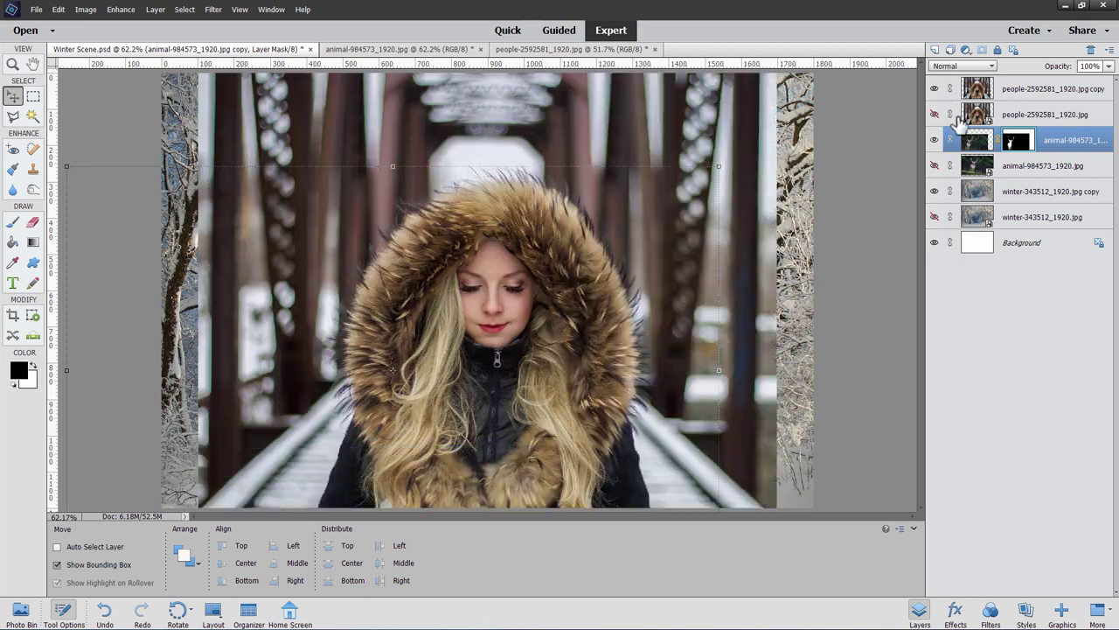
pyautogui.click(1032, 92)
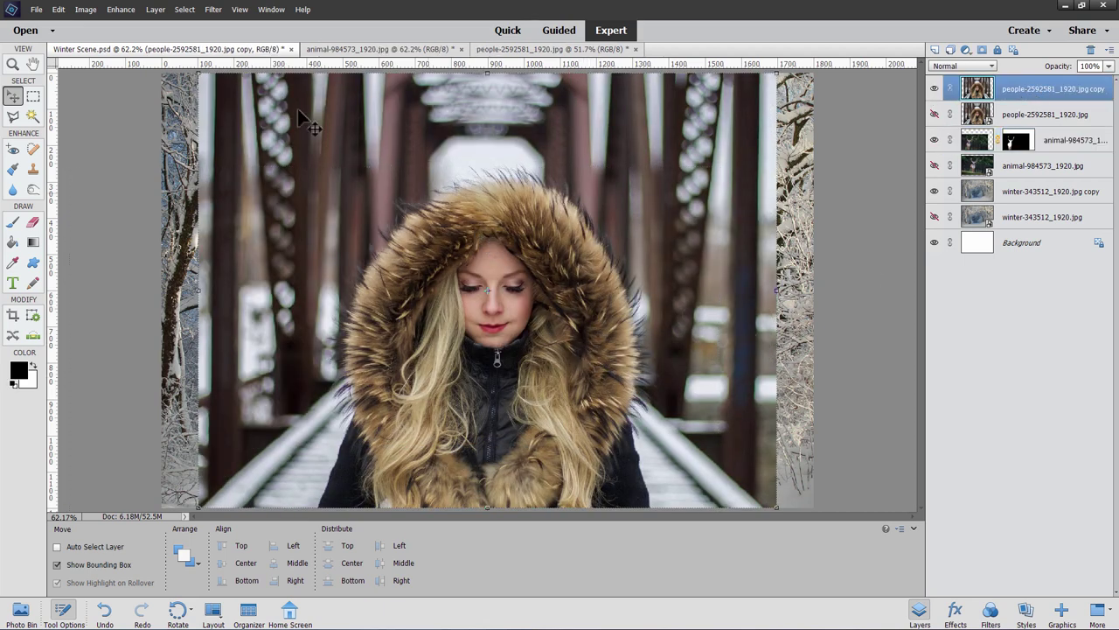
pyautogui.click(184, 11)
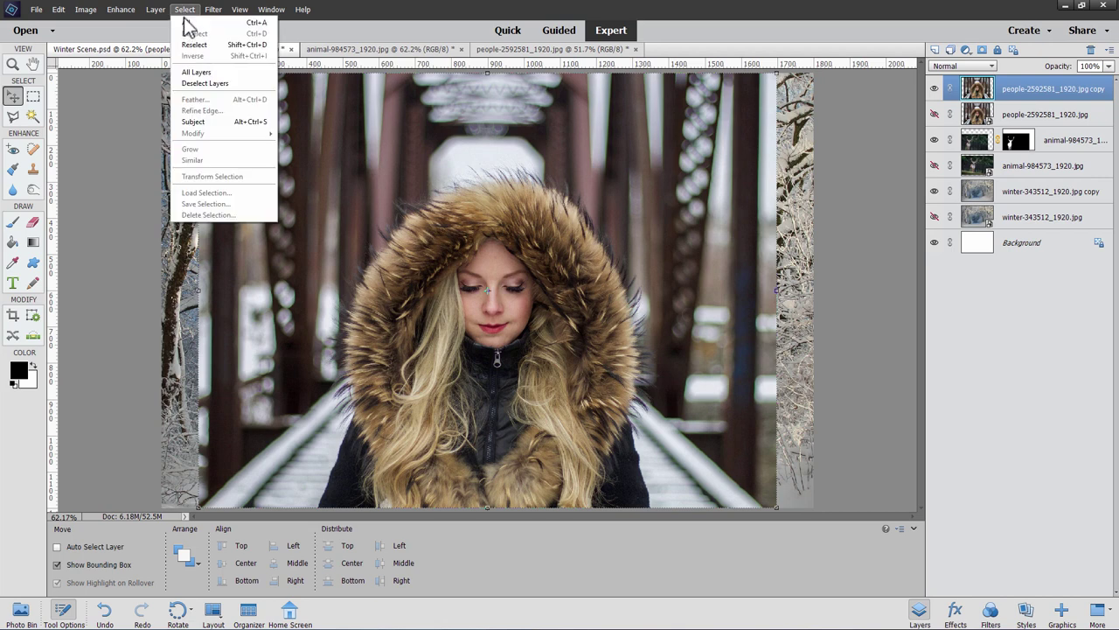
pyautogui.click(207, 121)
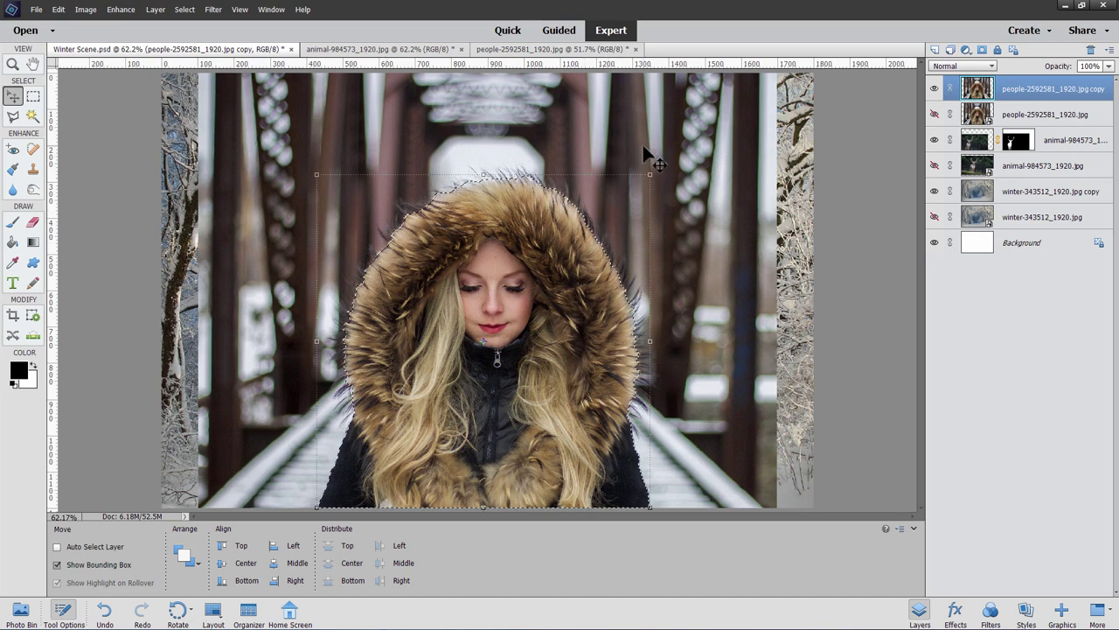
# Open Refine Edge for the woman's selection and set the brush size to 35, radius to 1 px and contrast to 48%
pyautogui.click(13, 116)
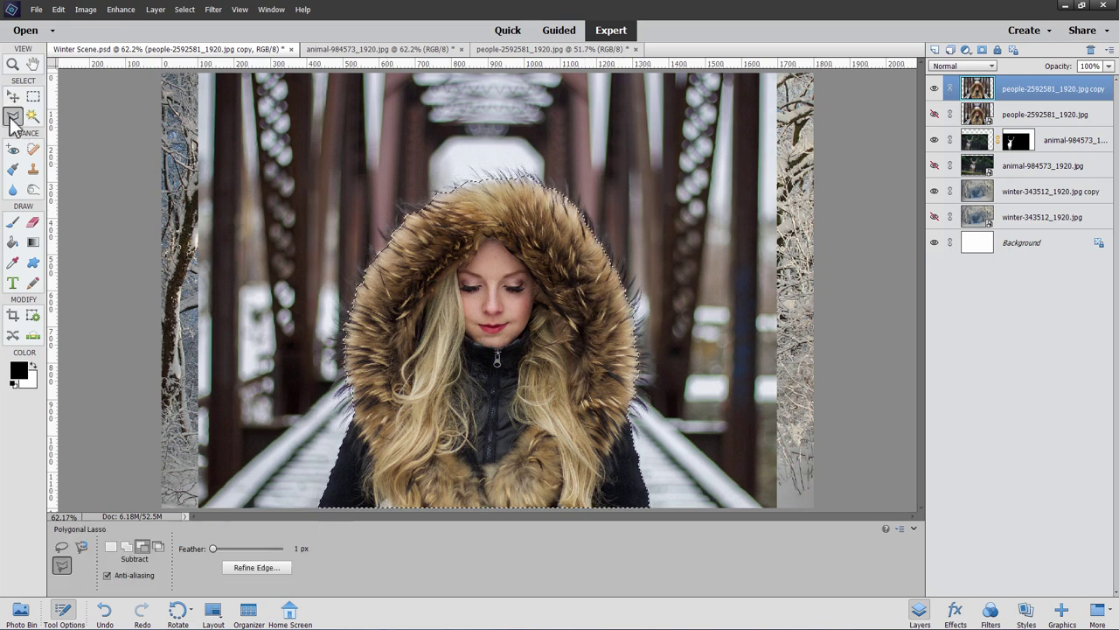
pyautogui.click(264, 565)
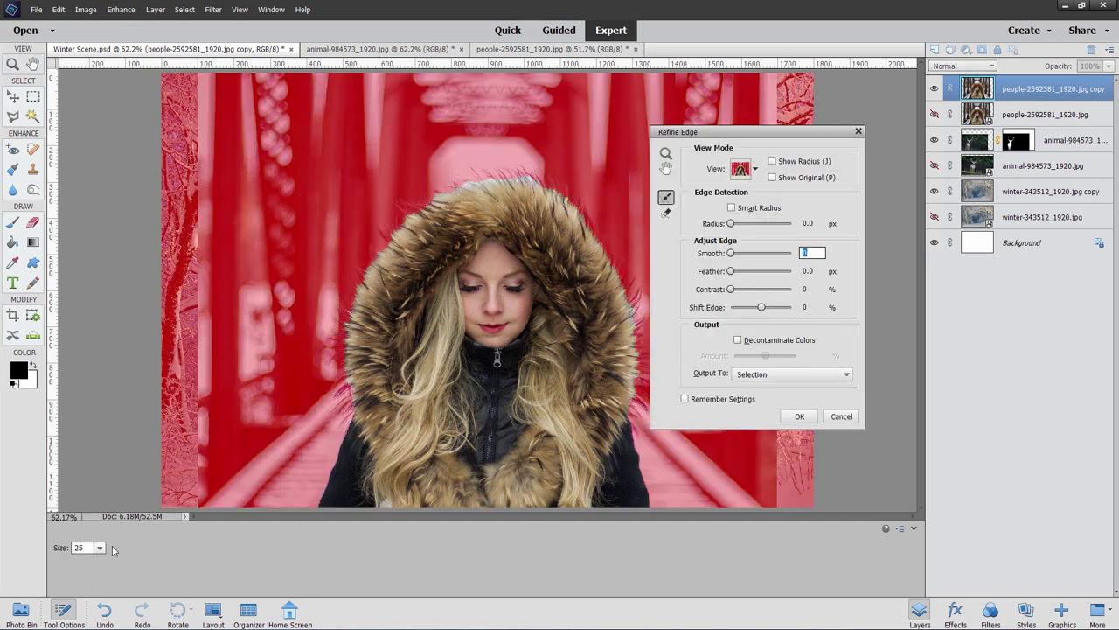
pyautogui.click(73, 548)
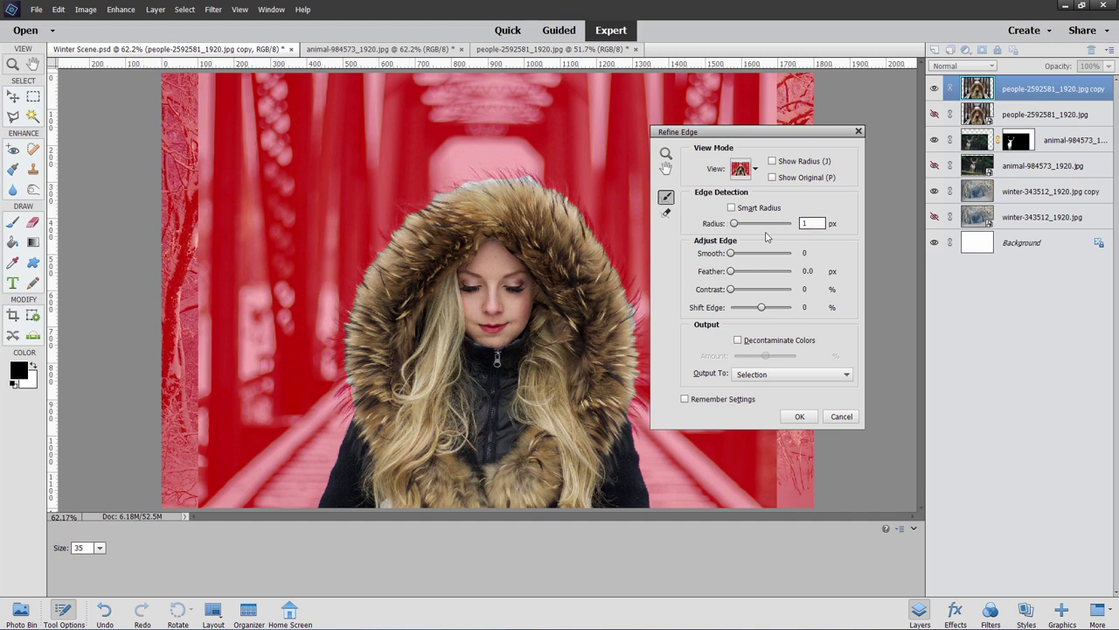
pyautogui.click(760, 289)
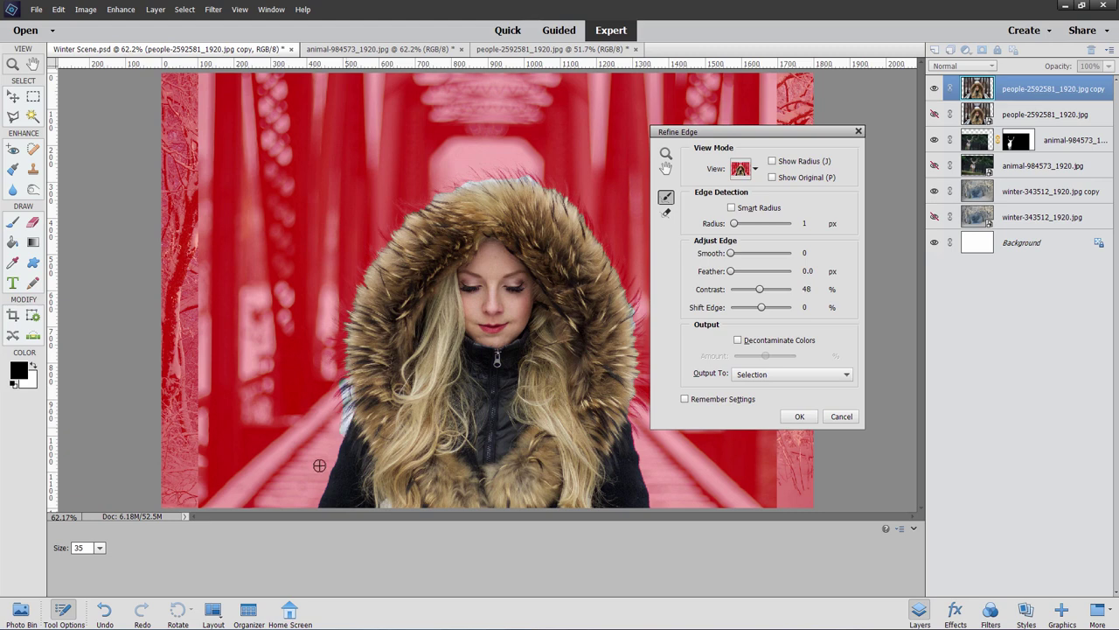
# Brush the refinement along the fur hood's outer edge and both sleeves to recover the fine hairs
pyautogui.moveTo(319, 466); pyautogui.dragTo(352, 346)
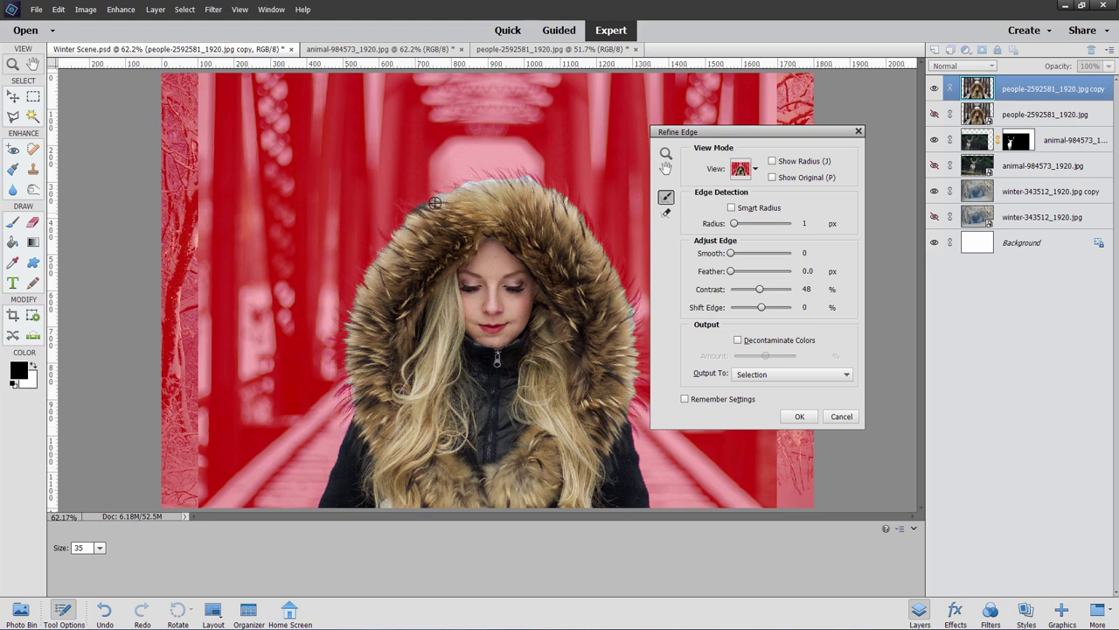
pyautogui.moveTo(435, 203)
pyautogui.mouseDown()
pyautogui.moveTo(475, 182)
pyautogui.moveTo(434, 190)
pyautogui.mouseUp()
pyautogui.moveTo(541, 176); pyautogui.dragTo(504, 179)
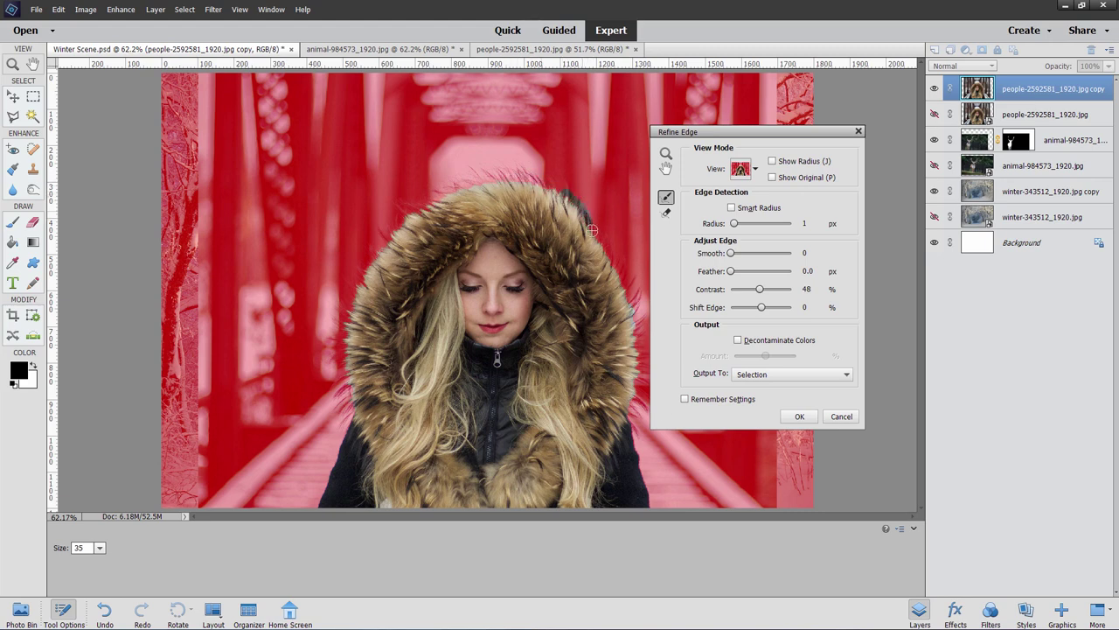
pyautogui.moveTo(710, 136); pyautogui.dragTo(771, 141)
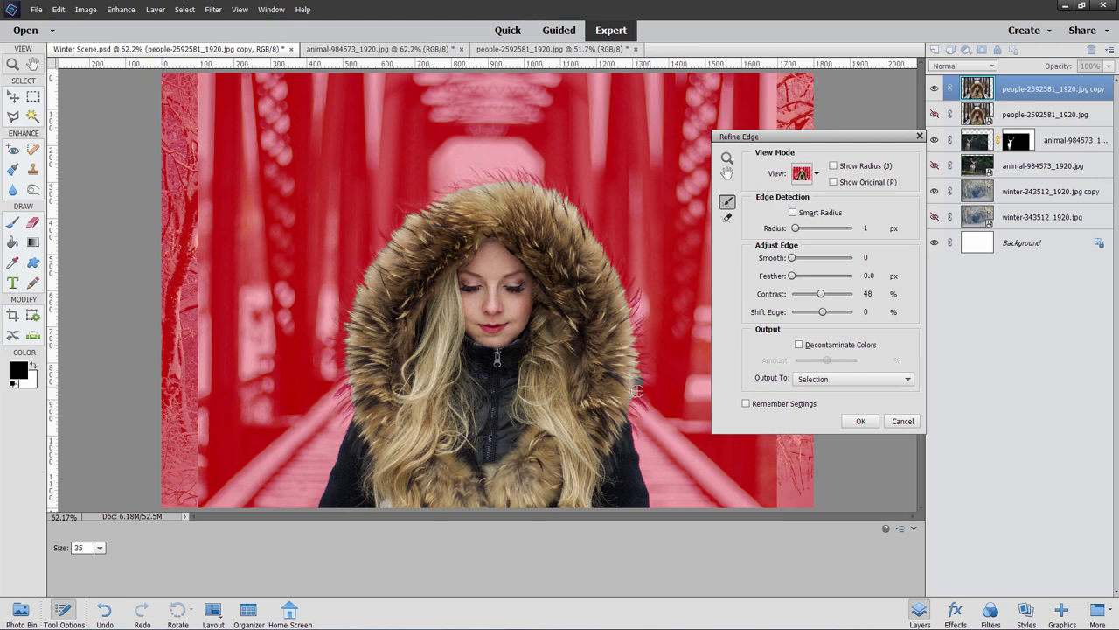
pyautogui.moveTo(631, 412); pyautogui.dragTo(642, 442)
# Output the woman's refined selection as a layer mask and apply Refine Edge
pyautogui.click(846, 380)
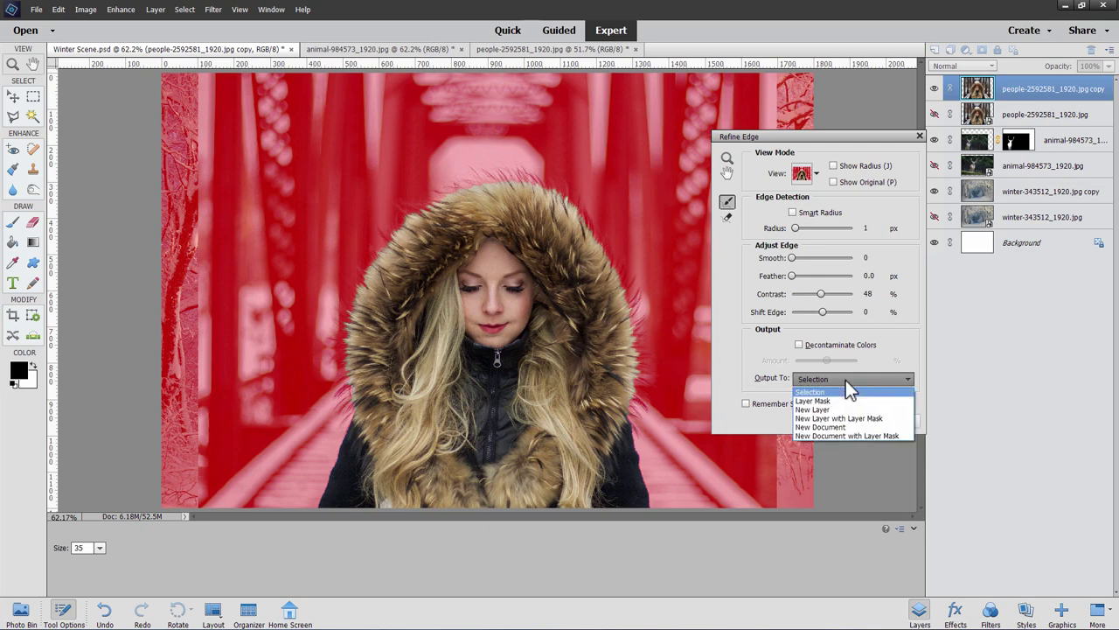
pyautogui.click(825, 401)
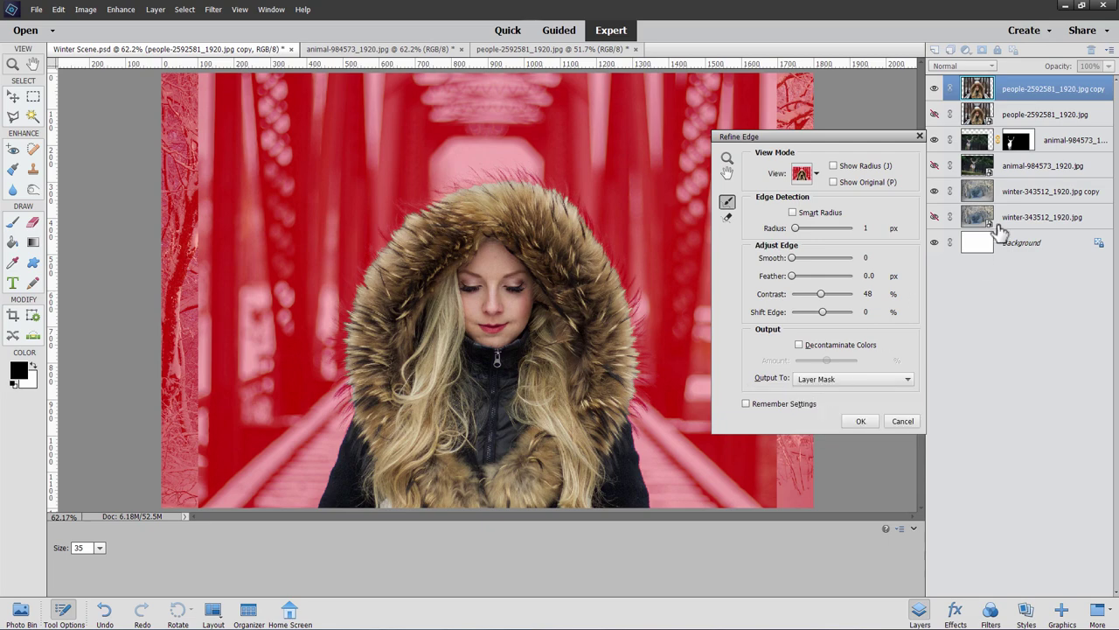
pyautogui.click(859, 420)
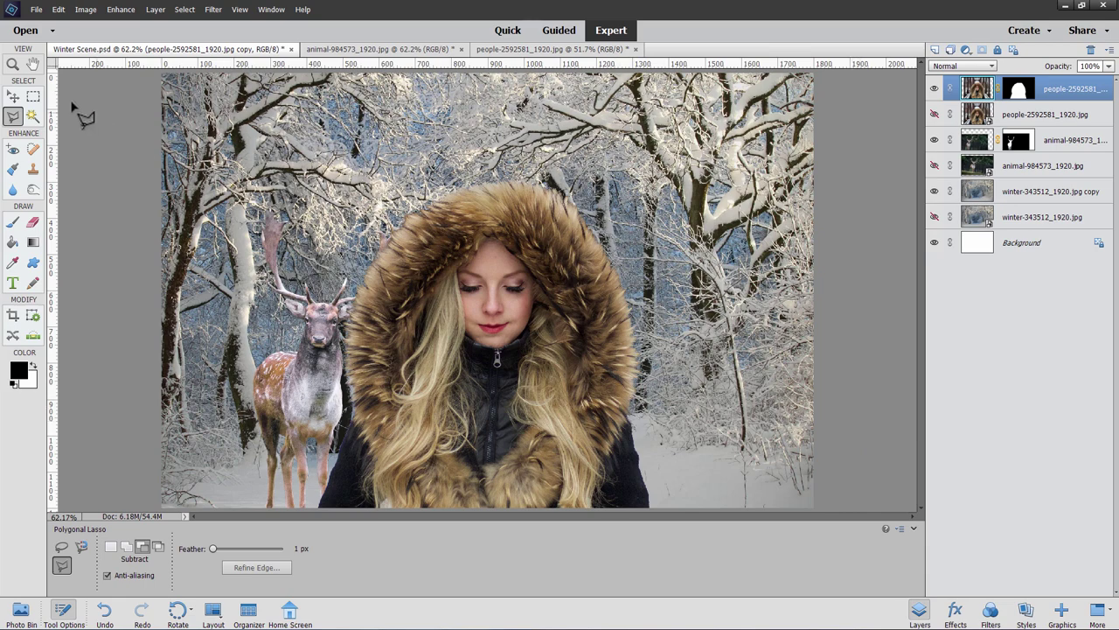
# Move the masked woman to the right side of the forest scene, clear of the deer
pyautogui.click(13, 97)
pyautogui.moveTo(575, 409); pyautogui.dragTo(692, 398)
pyautogui.moveTo(704, 299); pyautogui.dragTo(739, 288)
# Scale the woman up proportionally to about 112% and reposition her at the lower right of the scene
pyautogui.hotkey('ctrl', 't')
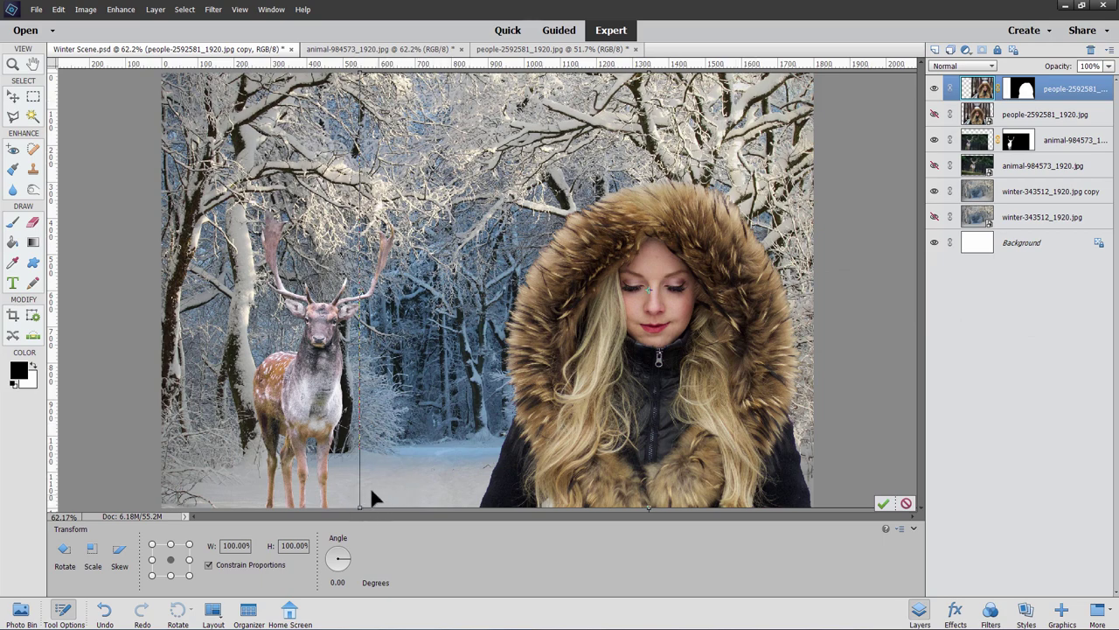
pyautogui.moveTo(363, 505); pyautogui.dragTo(289, 534)
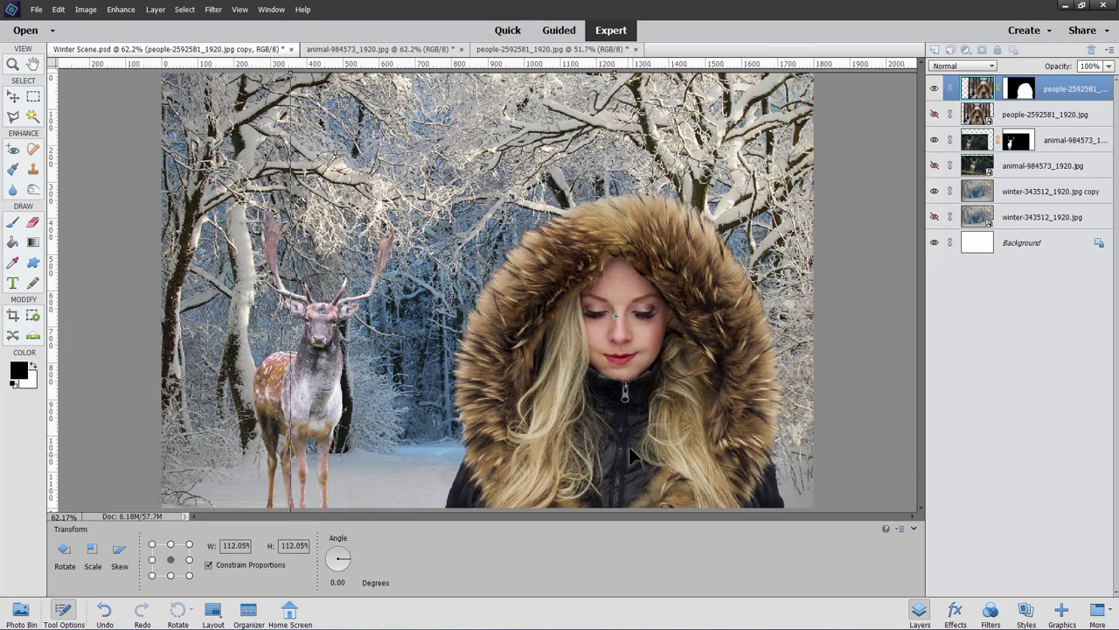
pyautogui.moveTo(616, 455); pyautogui.dragTo(647, 404)
pyautogui.click(883, 503)
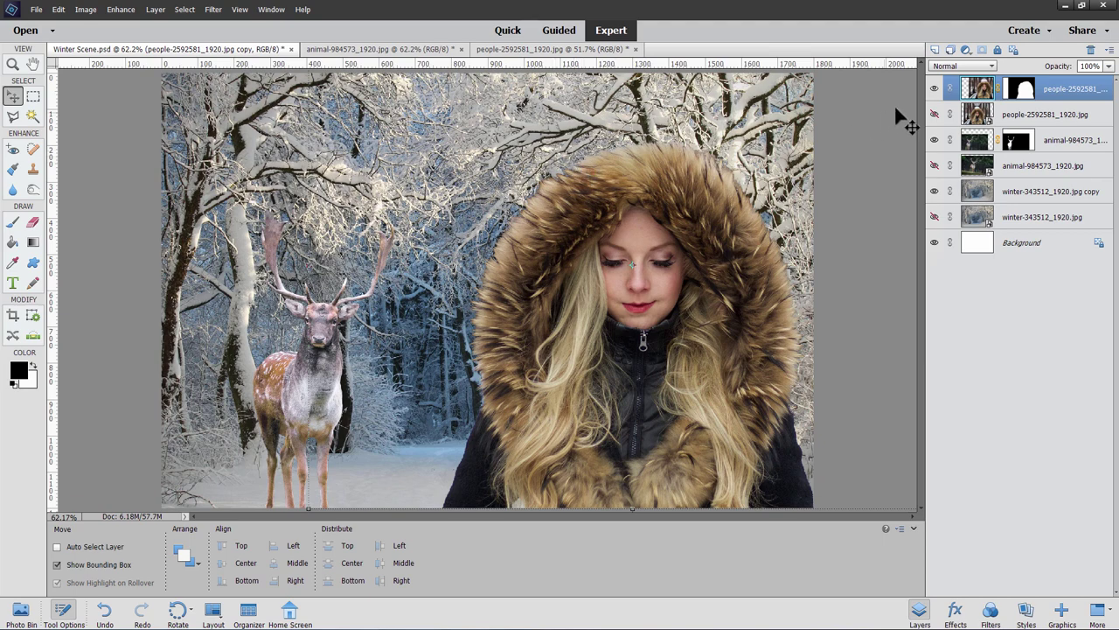
# Compare the masked woman with the original people-2592581_1920.jpg layer by switching their visibility and restoring it
pyautogui.click(934, 88)
pyautogui.click(934, 114)
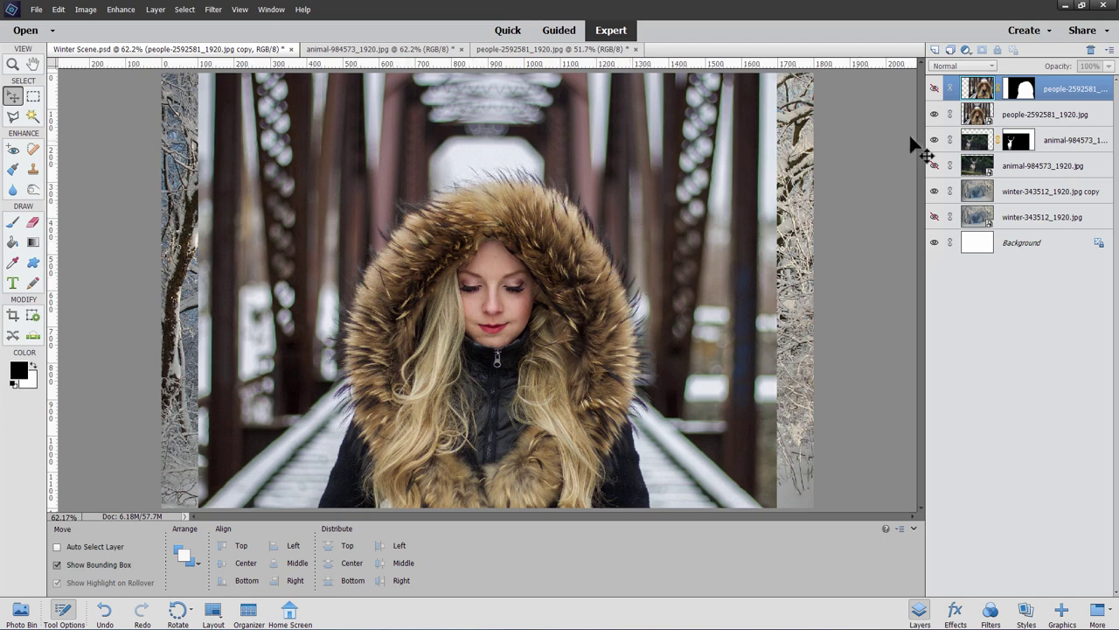
pyautogui.click(935, 113)
pyautogui.click(935, 89)
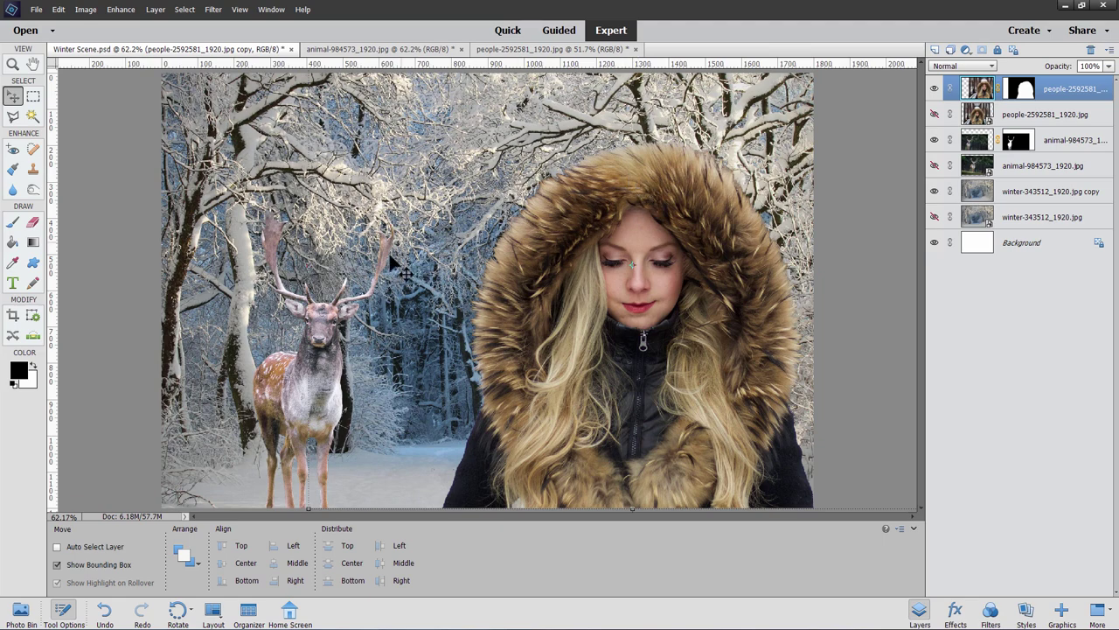
# Choose the Brush tool with the 134 px grass-shaped tip from the Default Brushes set
pyautogui.click(14, 223)
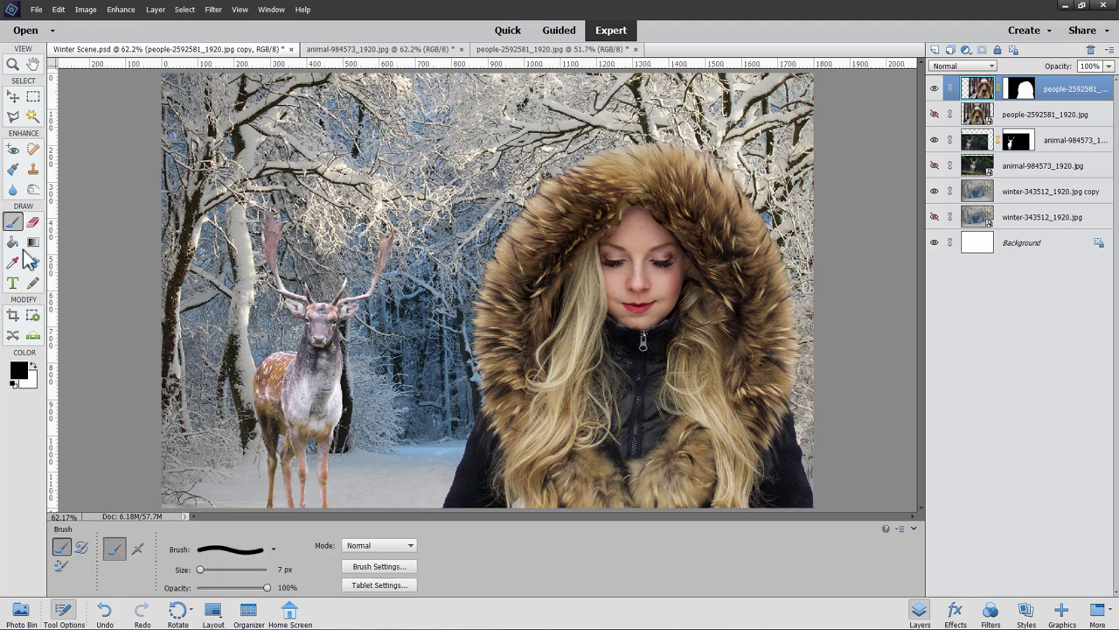
pyautogui.click(235, 551)
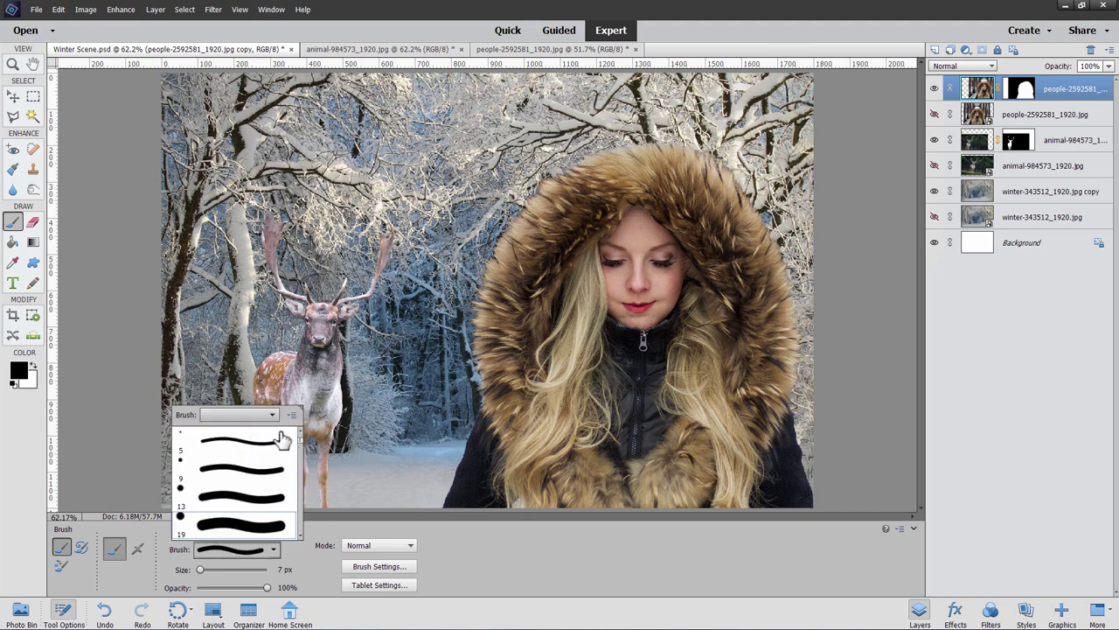
pyautogui.moveTo(301, 438); pyautogui.dragTo(303, 503)
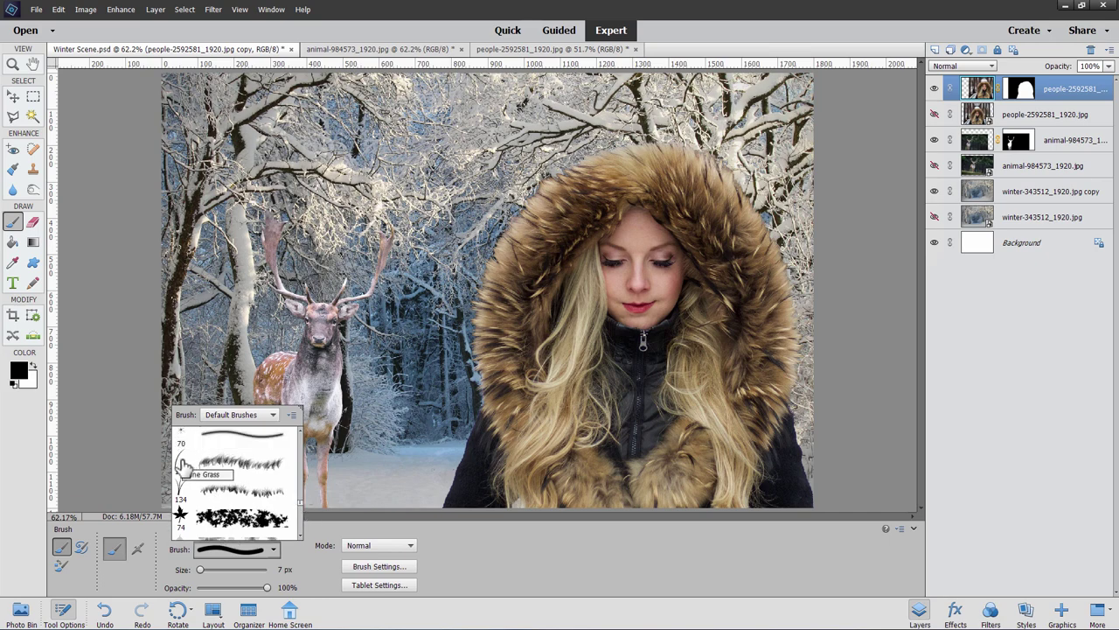
pyautogui.click(184, 463)
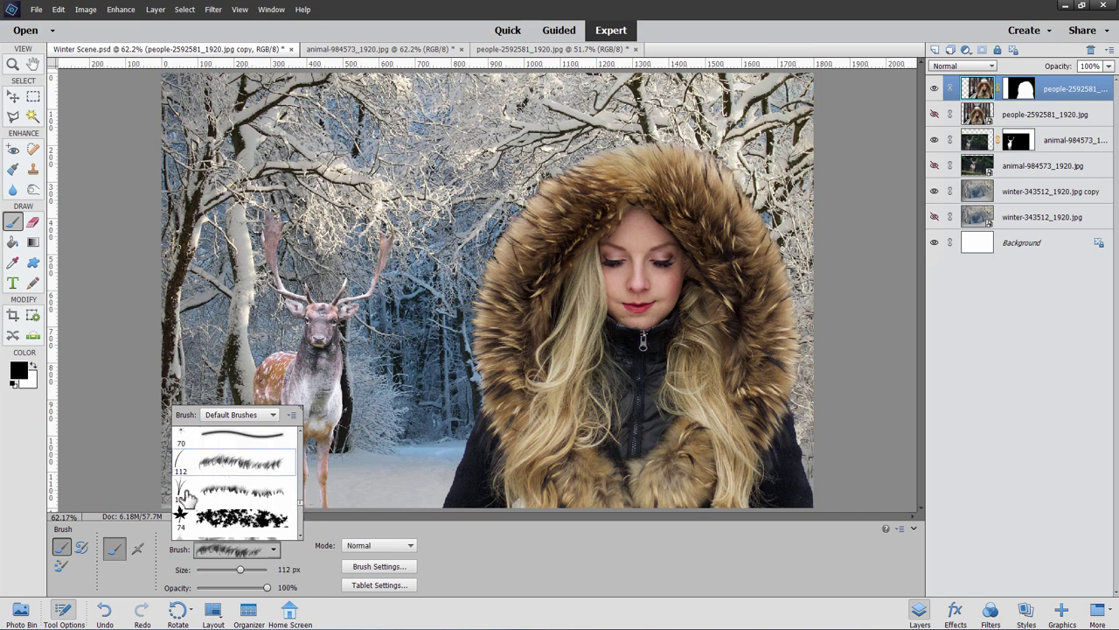
pyautogui.click(216, 491)
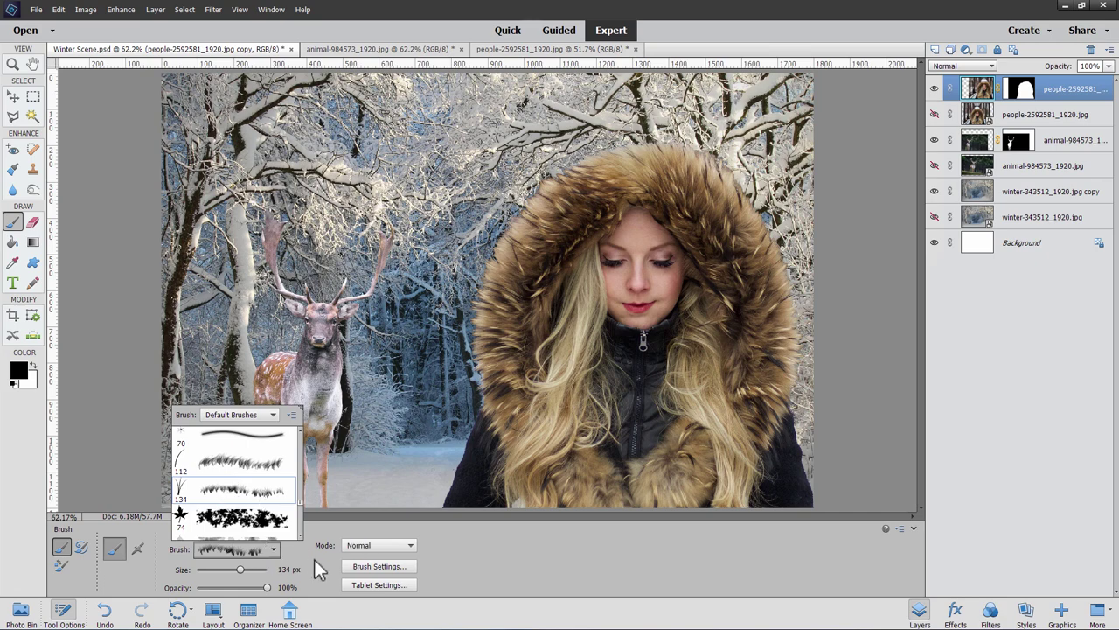
pyautogui.click(405, 480)
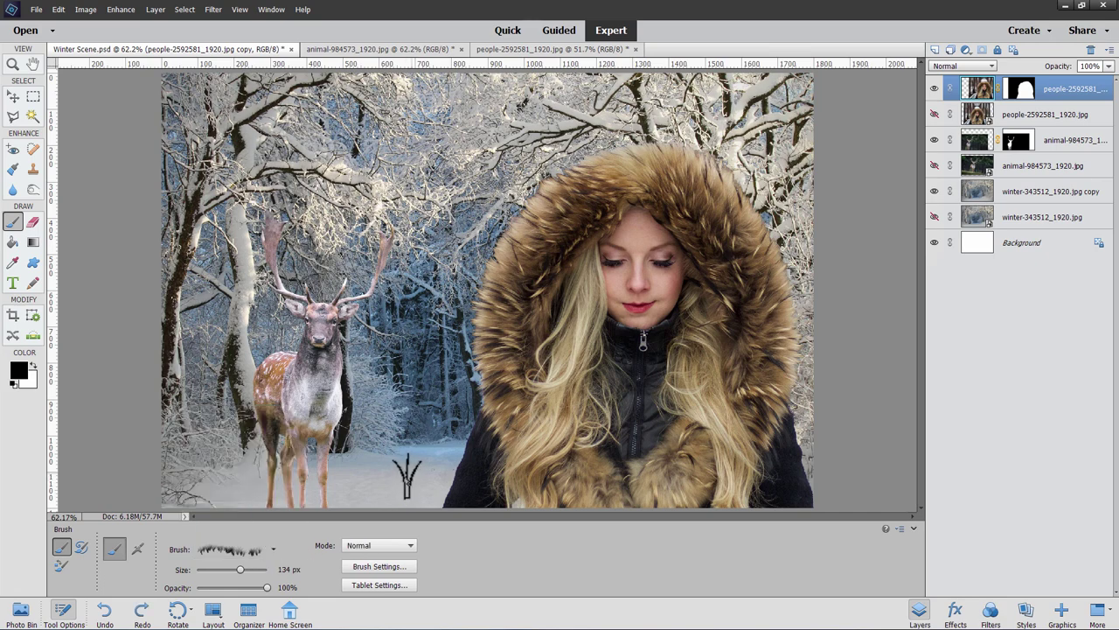
# Set the grass brush's angle to 63°, scatter to 0% and hue jitter to 0%
pyautogui.click(405, 564)
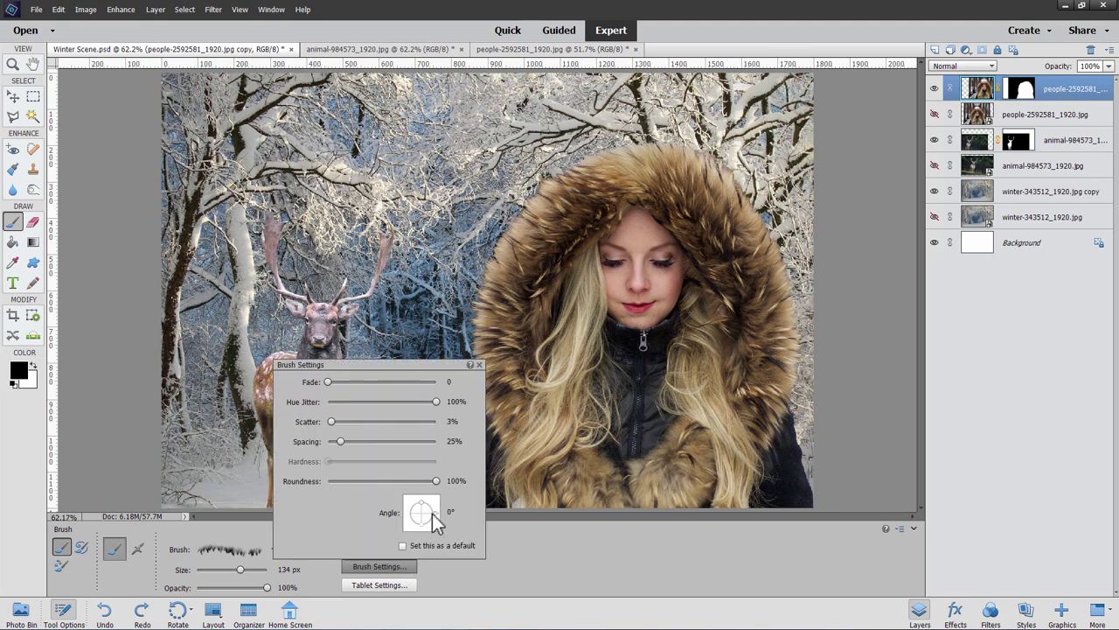
pyautogui.moveTo(438, 520); pyautogui.dragTo(409, 502)
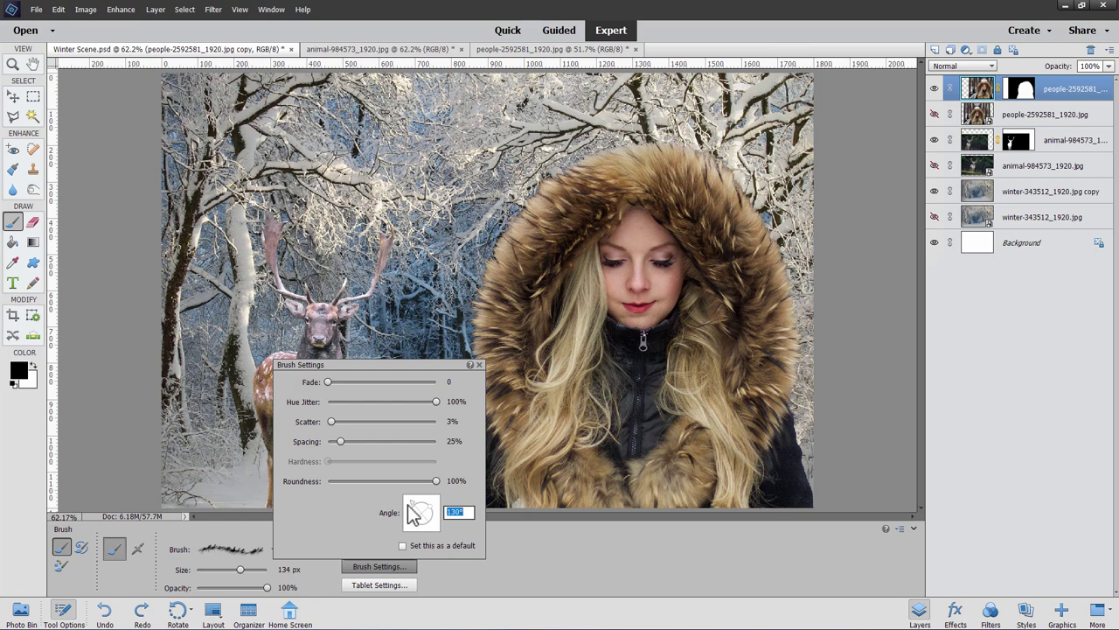
pyautogui.moveTo(414, 514); pyautogui.dragTo(430, 500)
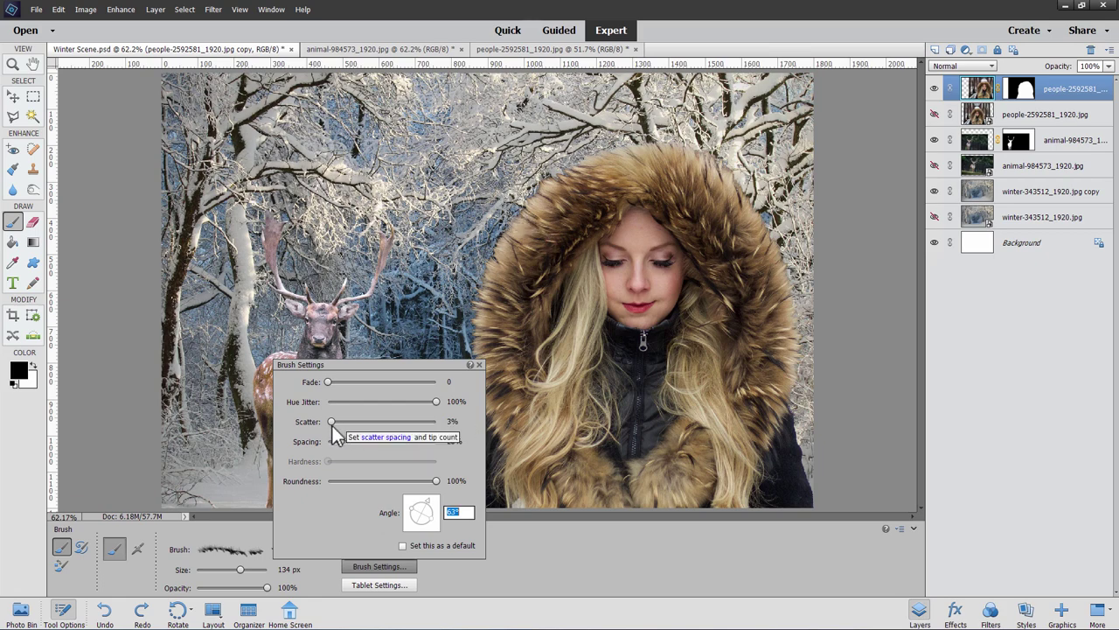
pyautogui.moveTo(332, 422); pyautogui.dragTo(319, 423)
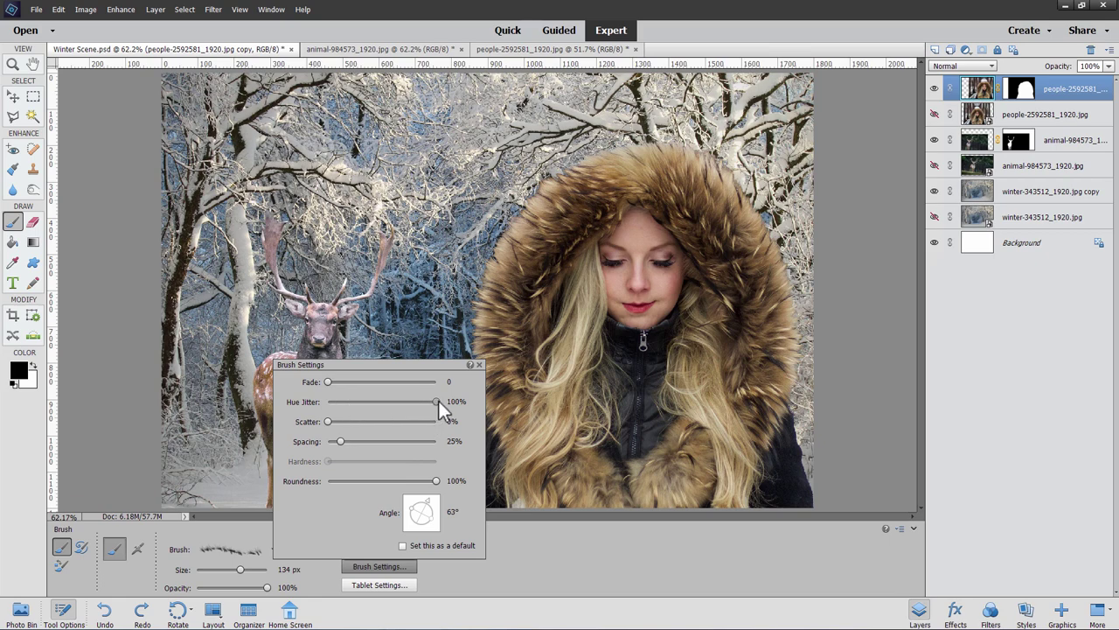
pyautogui.moveTo(436, 401); pyautogui.dragTo(325, 403)
pyautogui.click(478, 364)
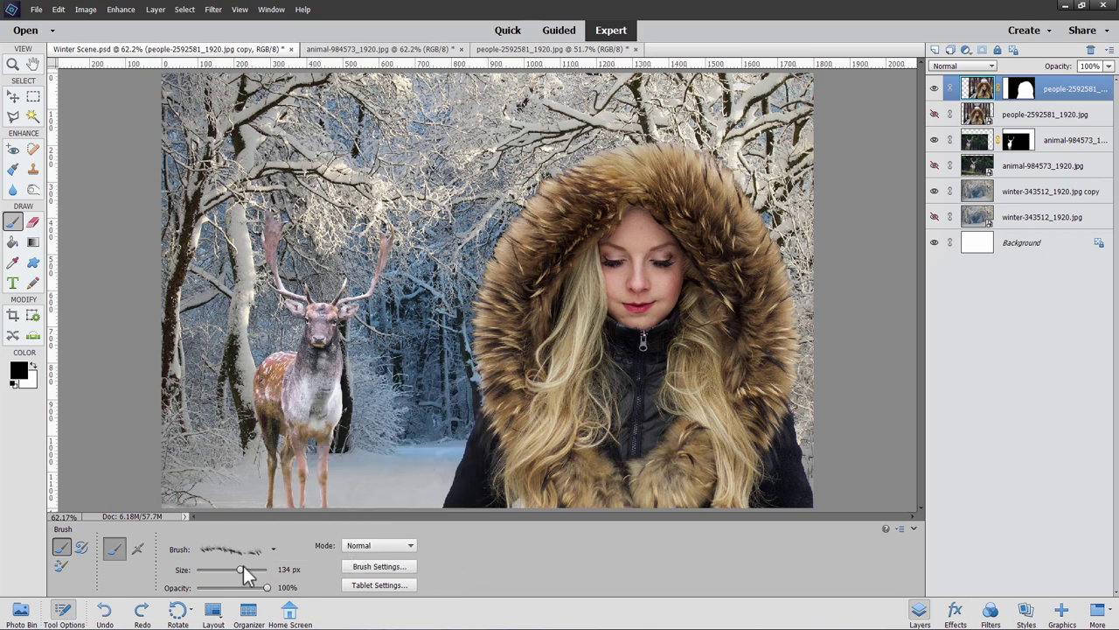
# Set the grass brush's size to 200 px
pyautogui.moveTo(241, 567); pyautogui.dragTo(245, 568)
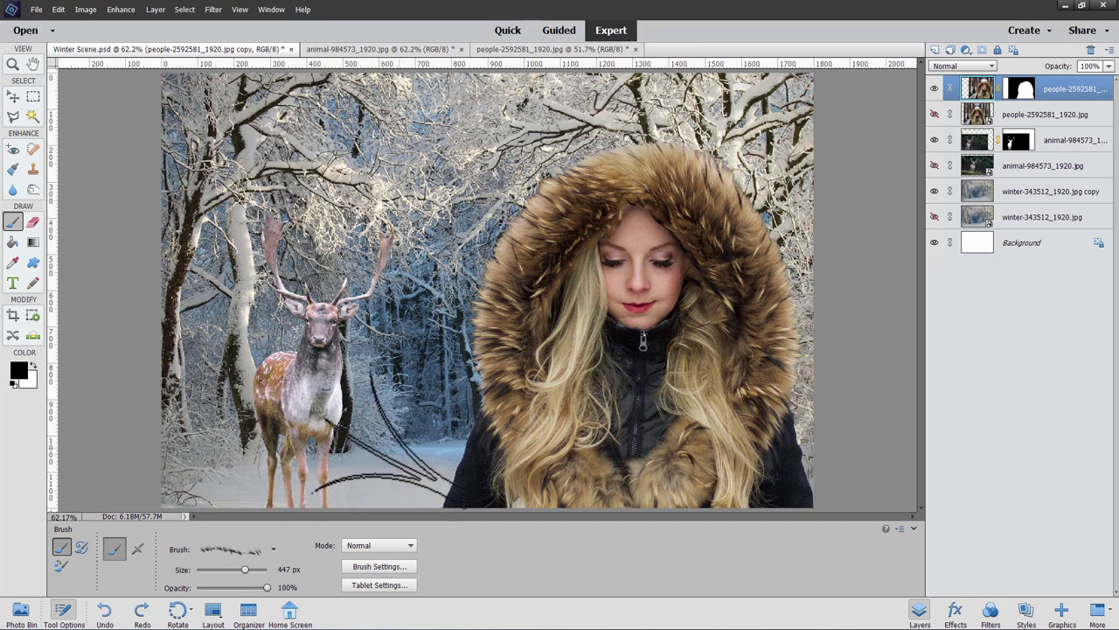
pyautogui.doubleClick(289, 569)
pyautogui.write('200')
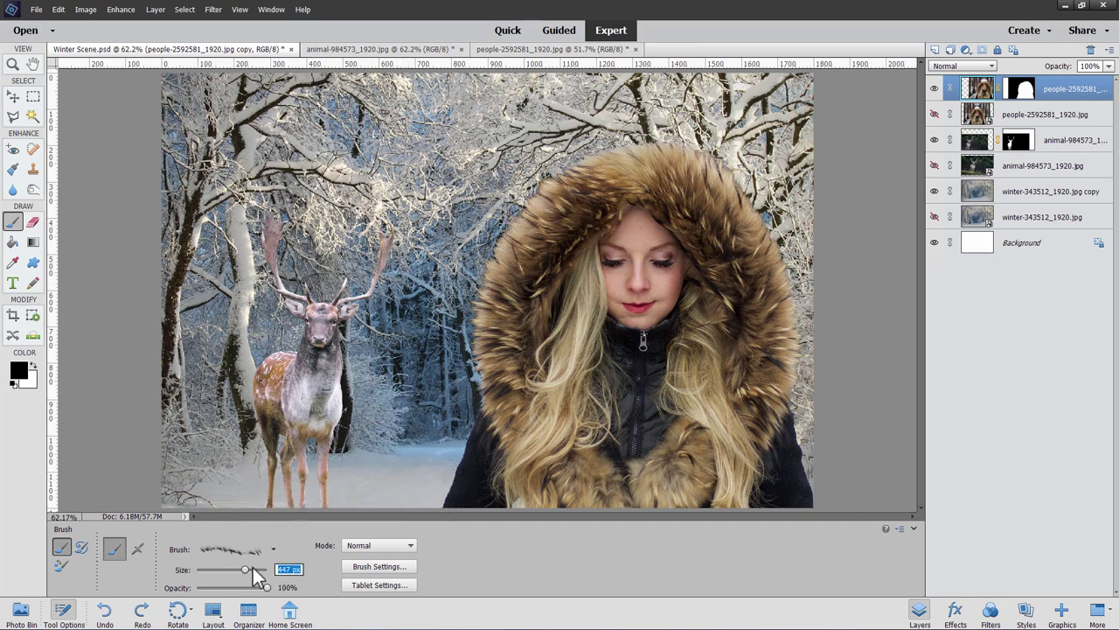
pyautogui.press('Return')
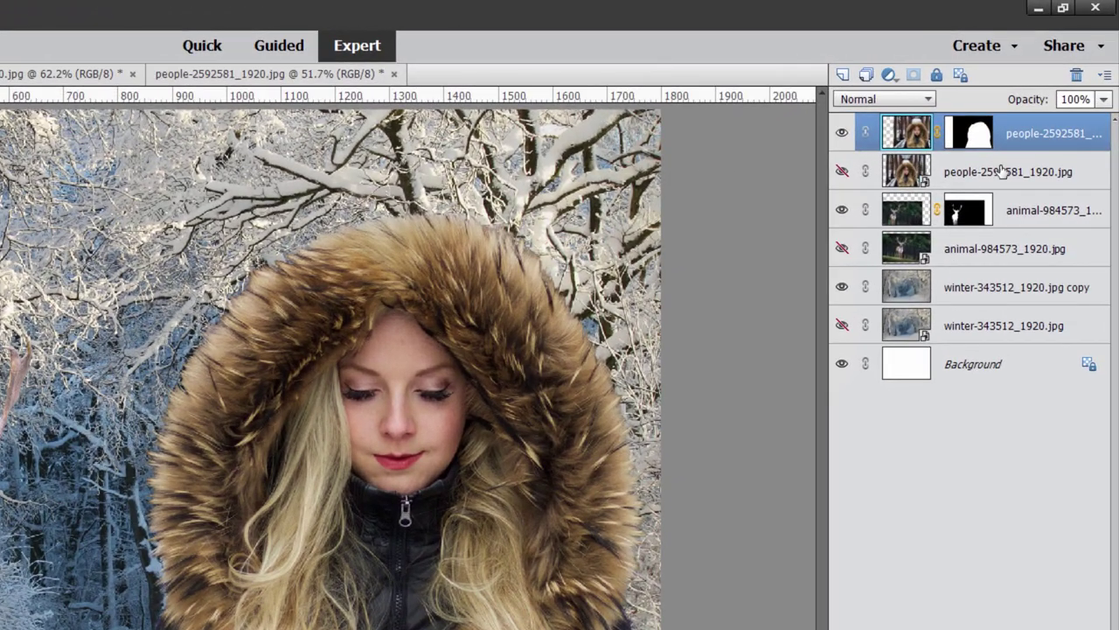
# Add a new blank layer above people-2592581_1920.jpg and hide the winter-343512_1920.jpg copy layer
pyautogui.click(1002, 170)
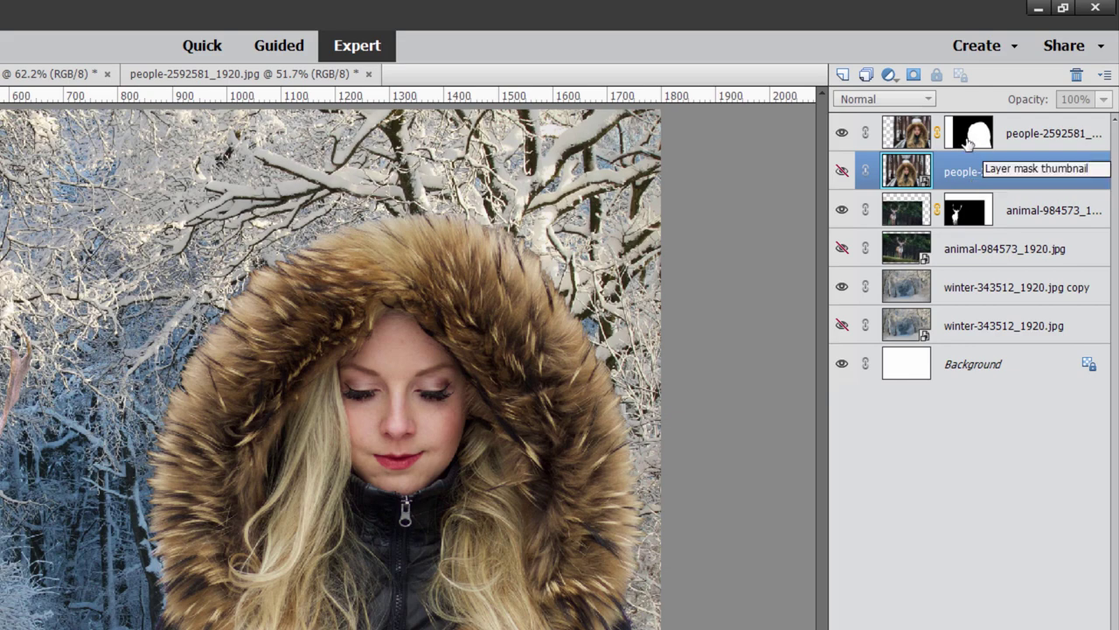
pyautogui.click(845, 75)
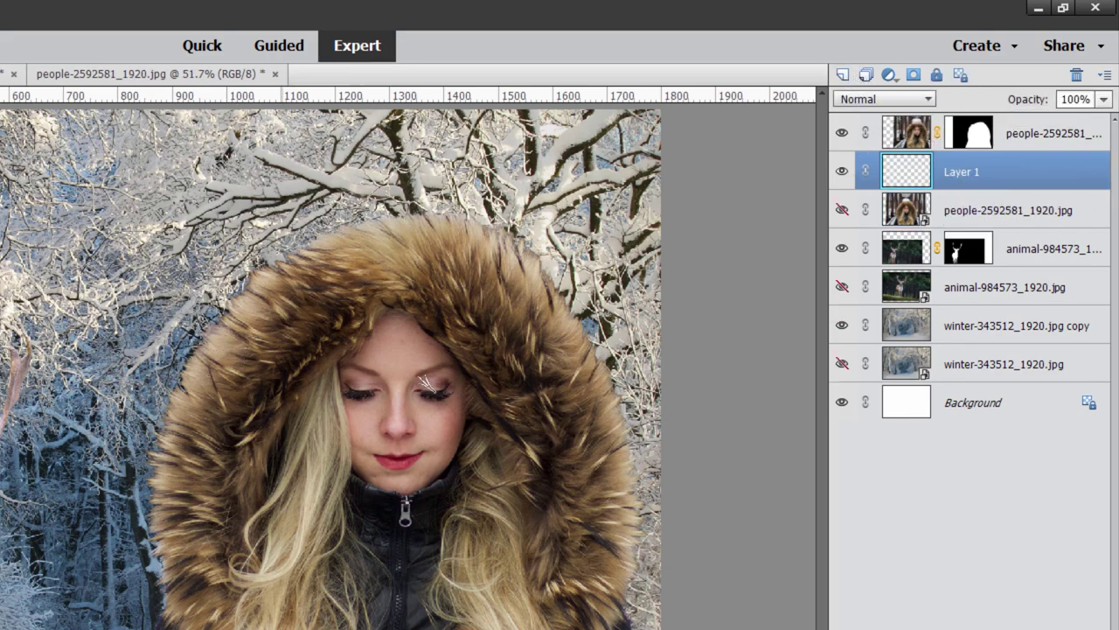
pyautogui.click(841, 327)
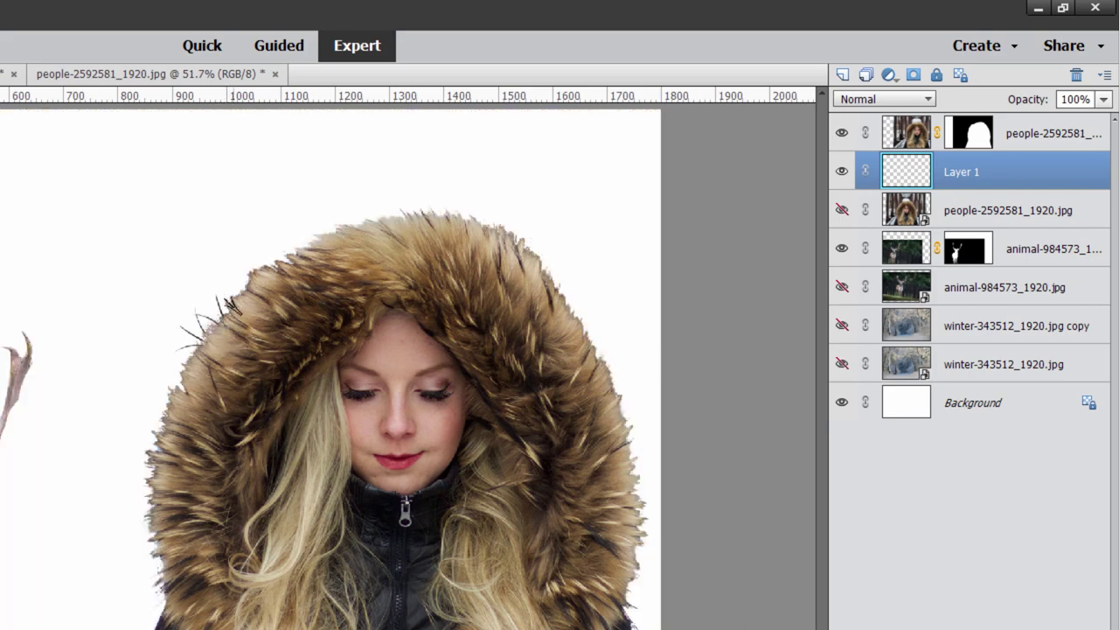
# Paint black fur strands on the new layer along the hood's left and upper edges, undoing any misplaced stroke
pyautogui.moveTo(297, 293); pyautogui.dragTo(241, 262)
pyautogui.hotkey('ctrl', 'z')
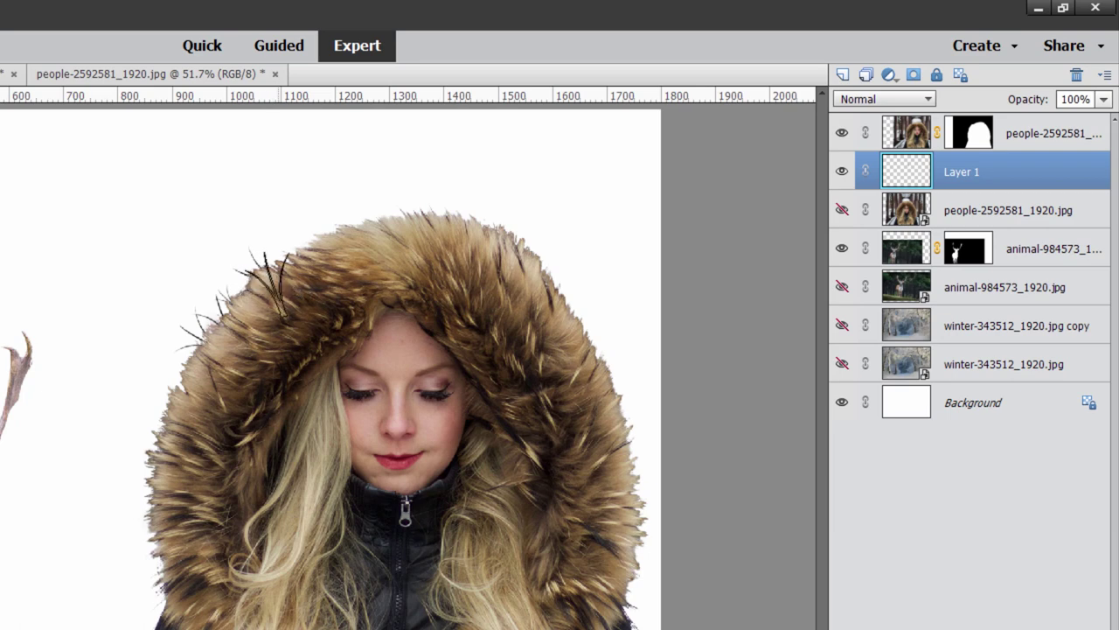
pyautogui.moveTo(278, 295)
pyautogui.mouseDown()
pyautogui.moveTo(238, 263)
pyautogui.moveTo(253, 249)
pyautogui.mouseUp()
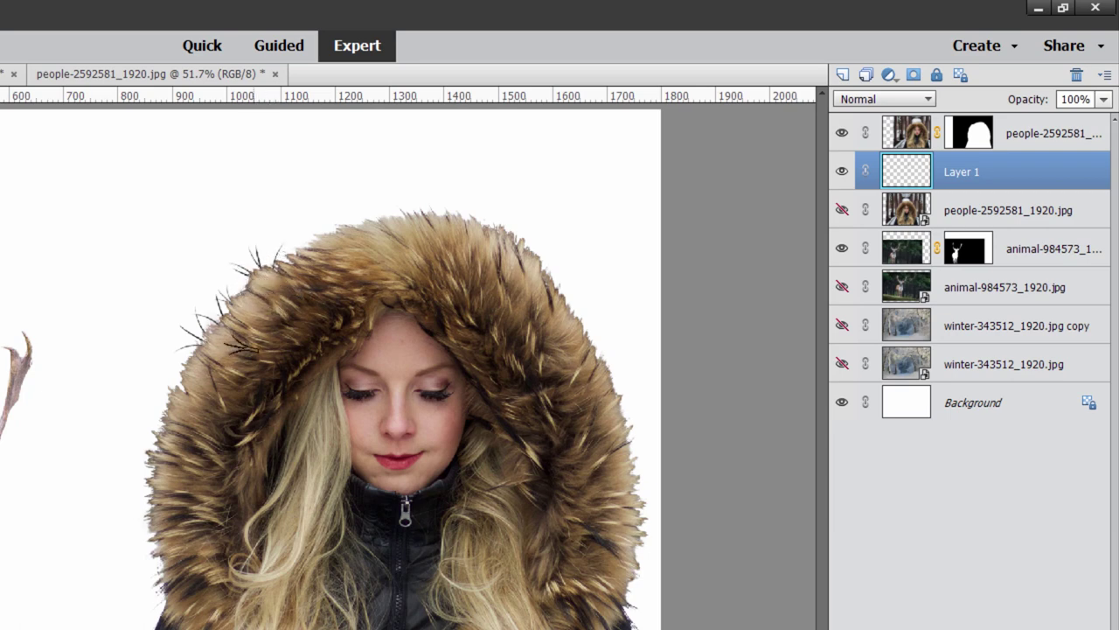
pyautogui.click(171, 392)
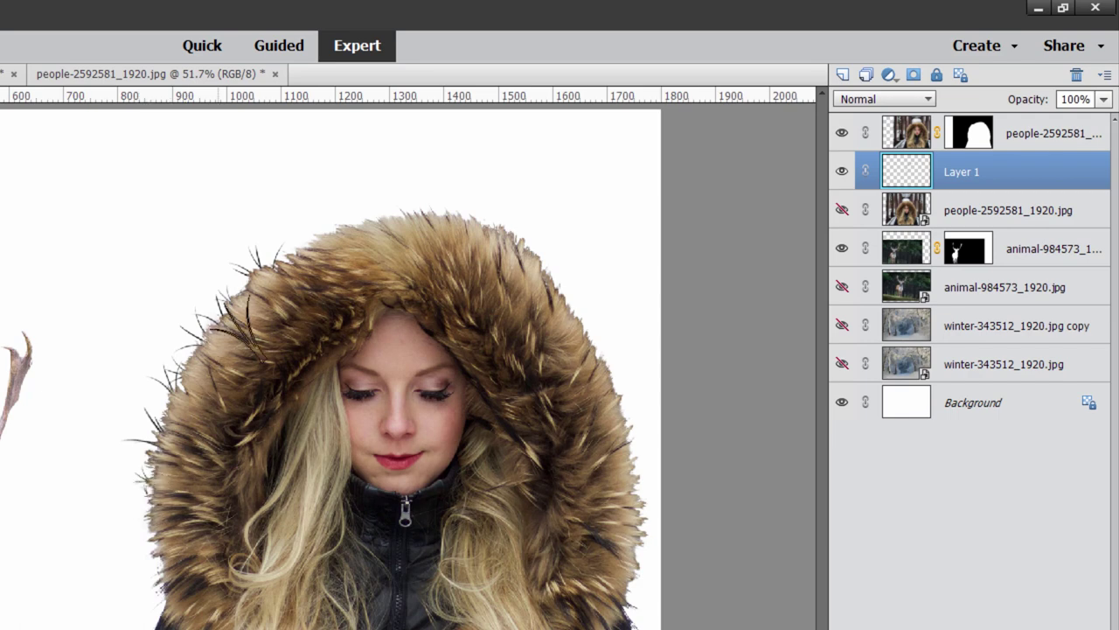
pyautogui.click(294, 264)
pyautogui.click(315, 219)
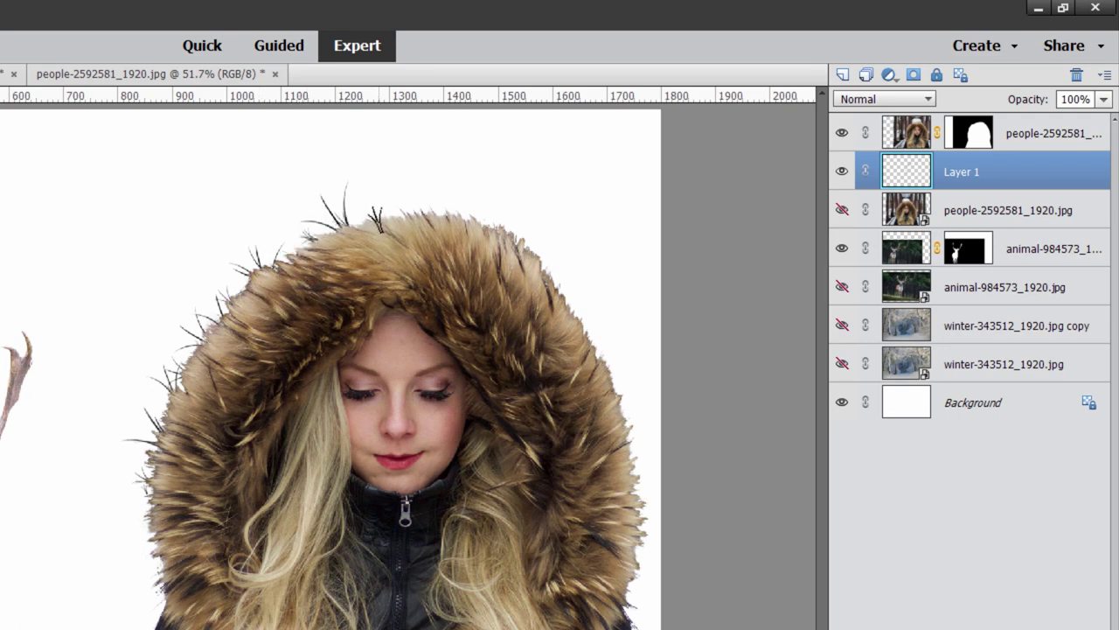
pyautogui.click(376, 223)
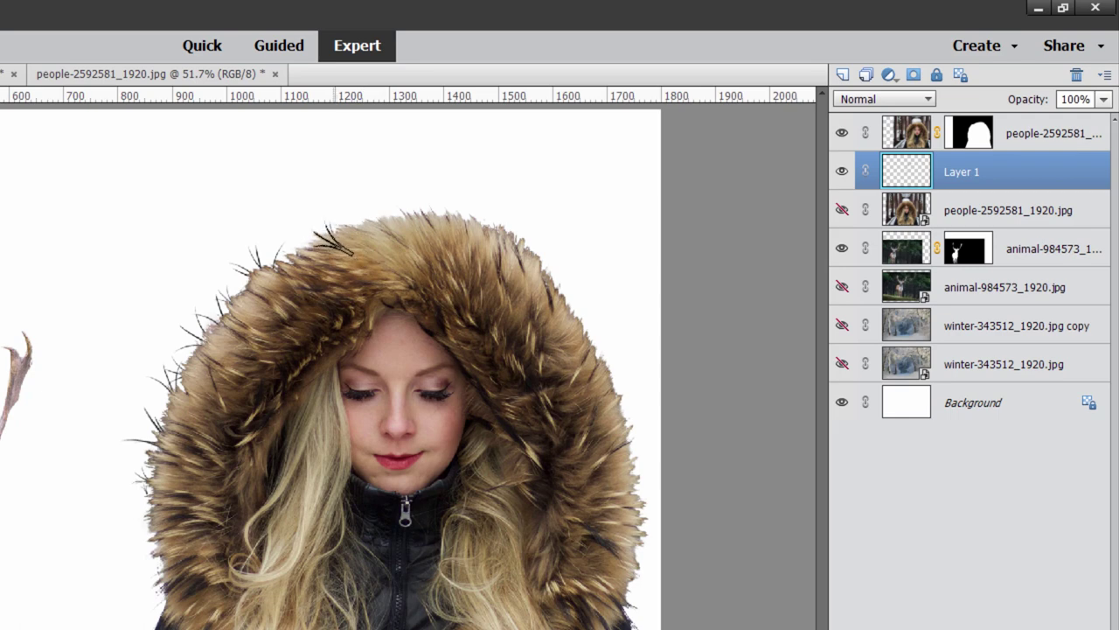
pyautogui.moveTo(332, 236); pyautogui.dragTo(374, 229)
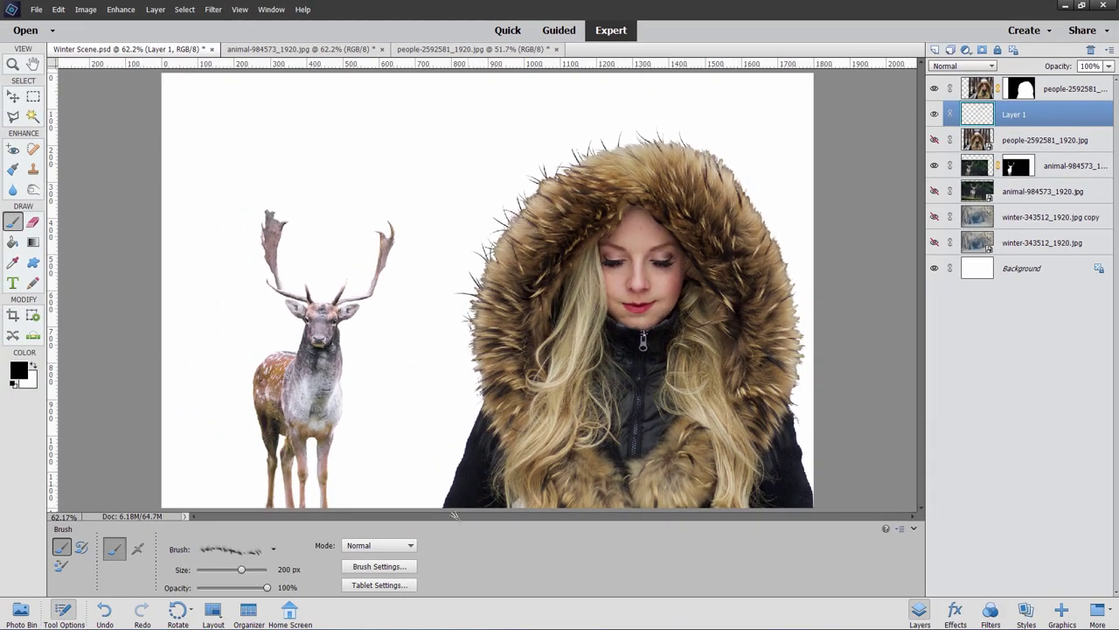
# Rotate the grass brush's angle clockwise past horizontal so its strands suit the hood's right side
pyautogui.click(378, 566)
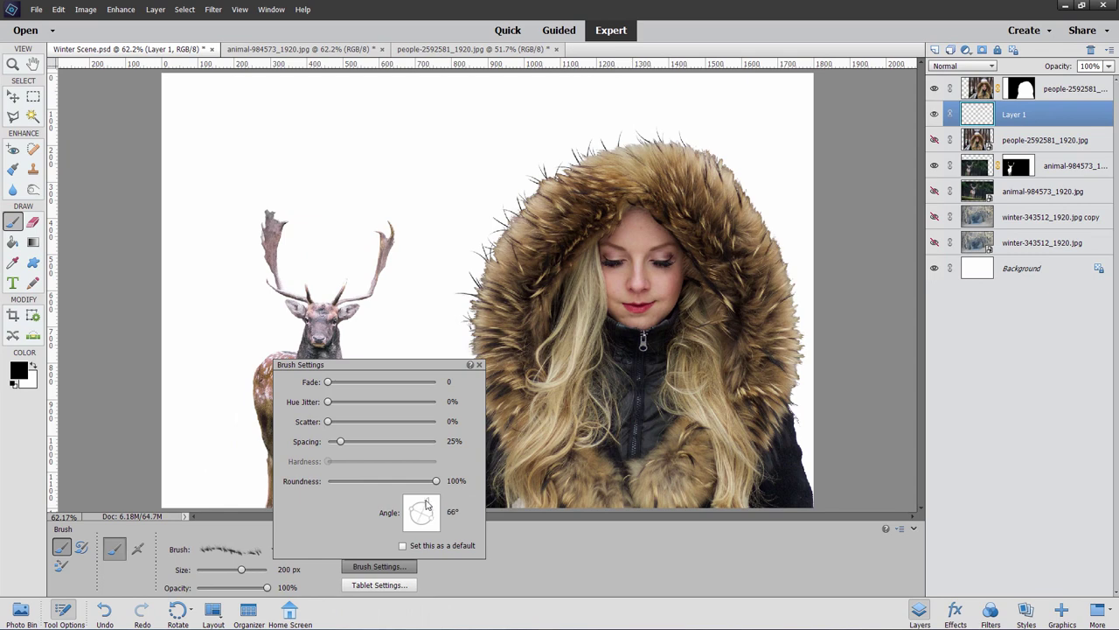
pyautogui.moveTo(426, 505)
pyautogui.mouseDown()
pyautogui.moveTo(414, 504)
pyautogui.moveTo(423, 521)
pyautogui.moveTo(436, 513)
pyautogui.moveTo(448, 522)
pyautogui.mouseUp()
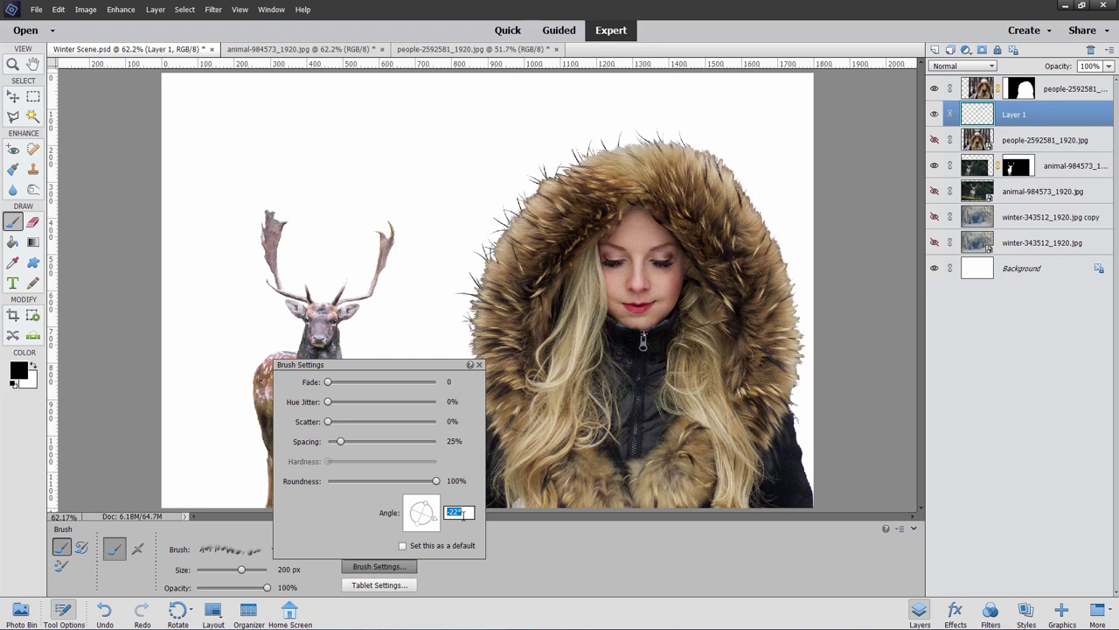
pyautogui.moveTo(435, 523); pyautogui.dragTo(433, 525)
pyautogui.click(616, 527)
# Paint black fur strands on Layer 1 along the hood's upper-right and right edges, undoing any misplaced stroke
pyautogui.click(716, 163)
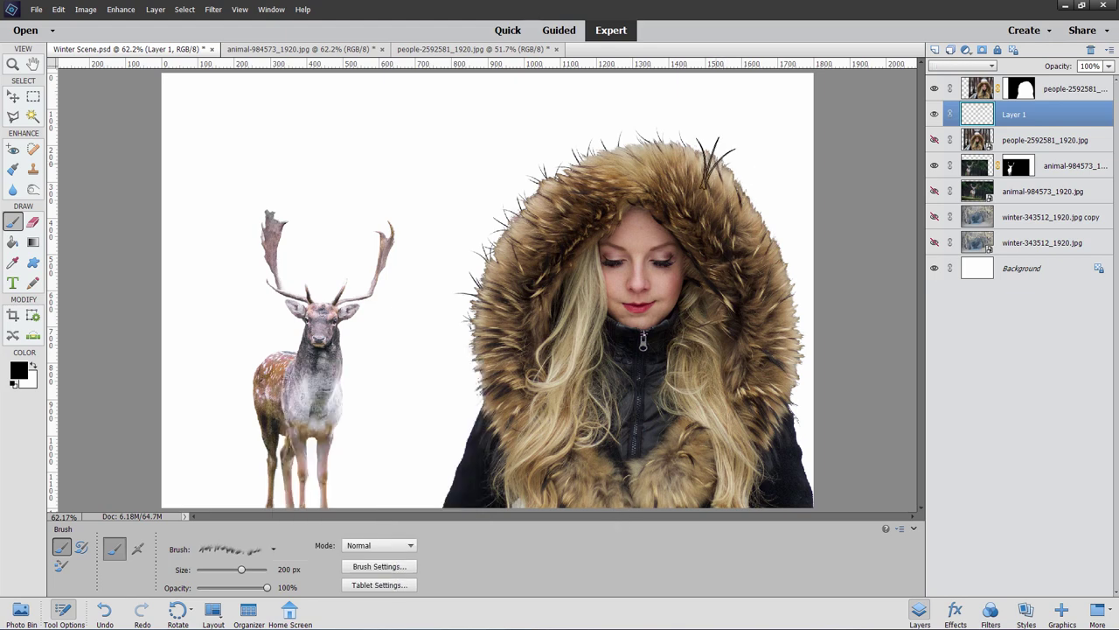
pyautogui.click(719, 171)
pyautogui.hotkey('ctrl', 'z')
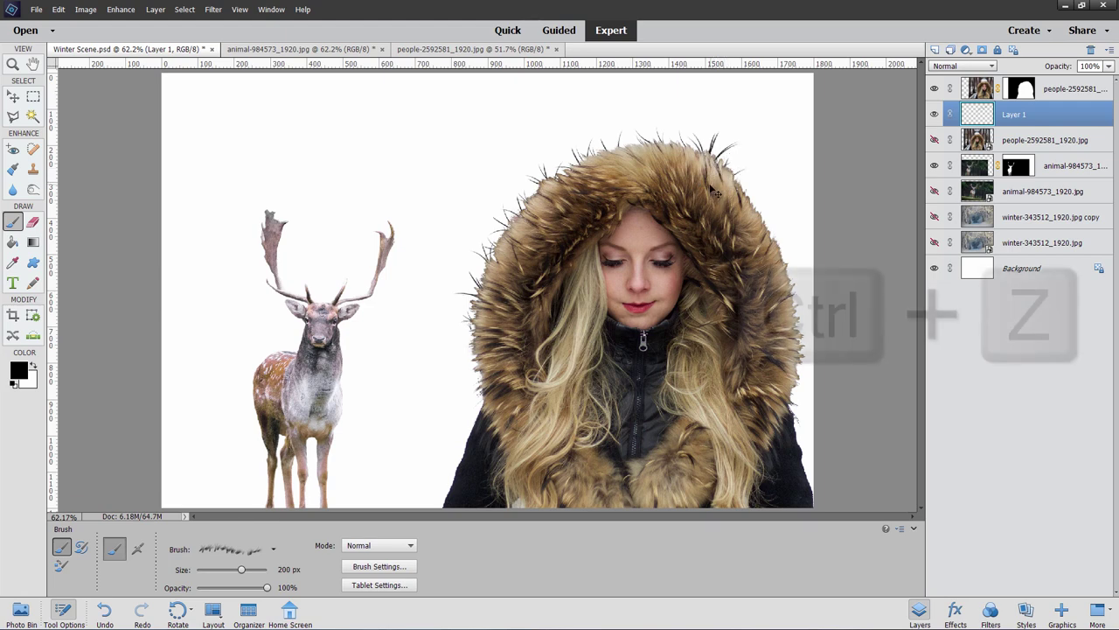
pyautogui.moveTo(713, 175); pyautogui.dragTo(718, 133)
pyautogui.hotkey('ctrl', 'z')
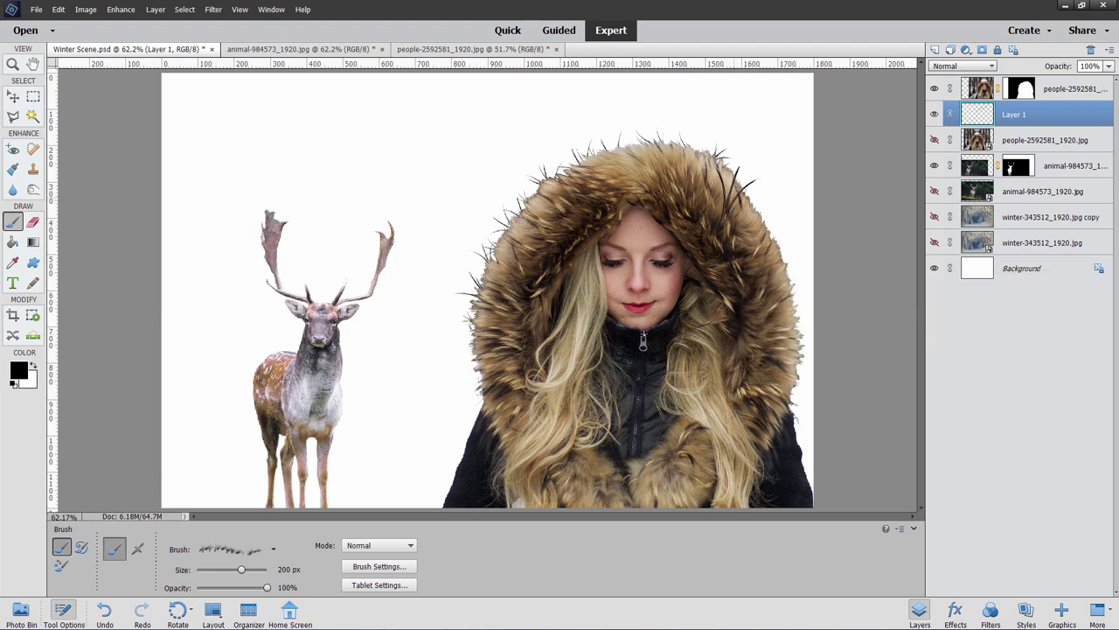
pyautogui.moveTo(745, 220)
pyautogui.mouseDown()
pyautogui.moveTo(751, 196)
pyautogui.moveTo(778, 290)
pyautogui.moveTo(797, 306)
pyautogui.mouseUp()
pyautogui.moveTo(559, 262); pyautogui.dragTo(544, 314)
pyautogui.hotkey('ctrl', 'z')
# Show the winter-343512_1920.jpg copy layer and touch up the hood's fur edges, ending with the 112 px grass brush selected
pyautogui.click(934, 217)
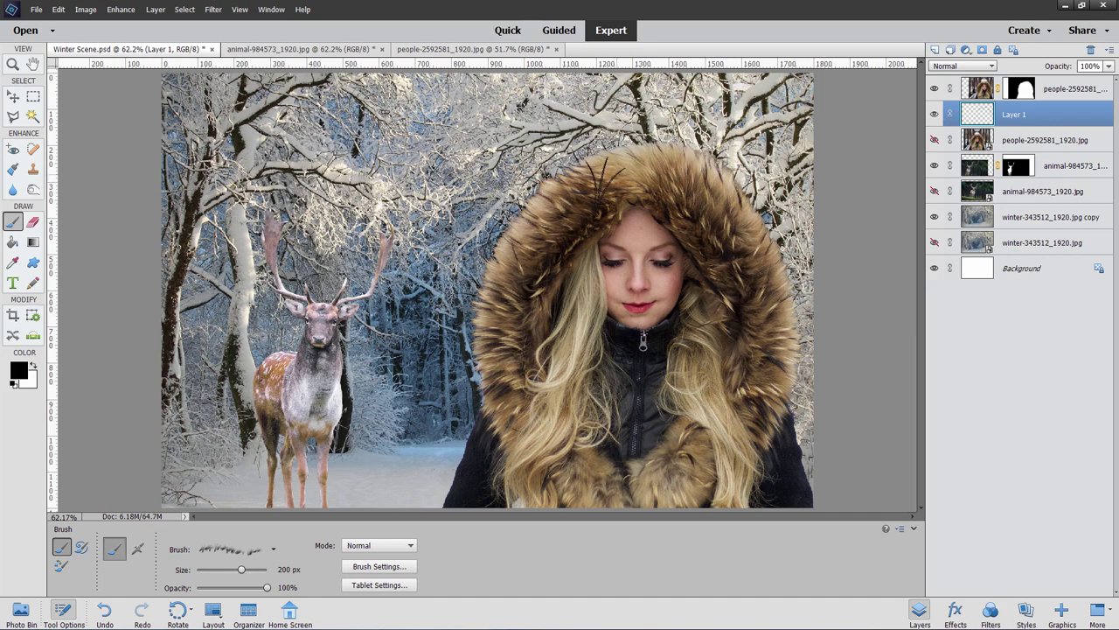
pyautogui.moveTo(532, 214); pyautogui.dragTo(521, 258)
pyautogui.moveTo(773, 167); pyautogui.dragTo(790, 222)
pyautogui.moveTo(558, 193); pyautogui.dragTo(524, 240)
pyautogui.press('.')
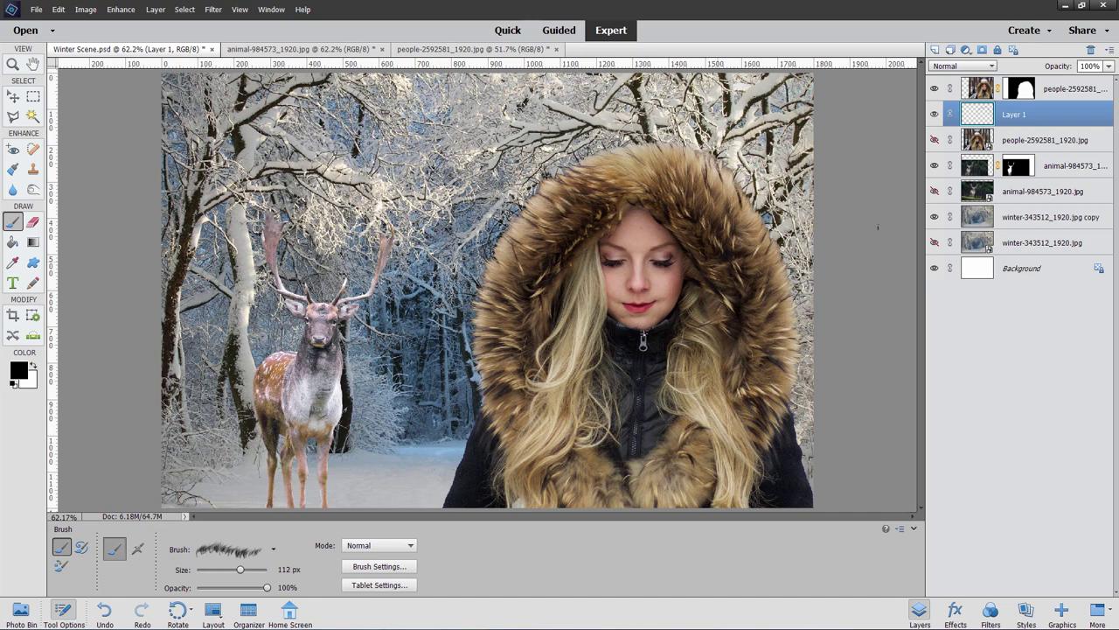
# Add a Levels adjustment layer clipped to the masked deer layer, animal-984573_1920.jpg copy
pyautogui.click(983, 166)
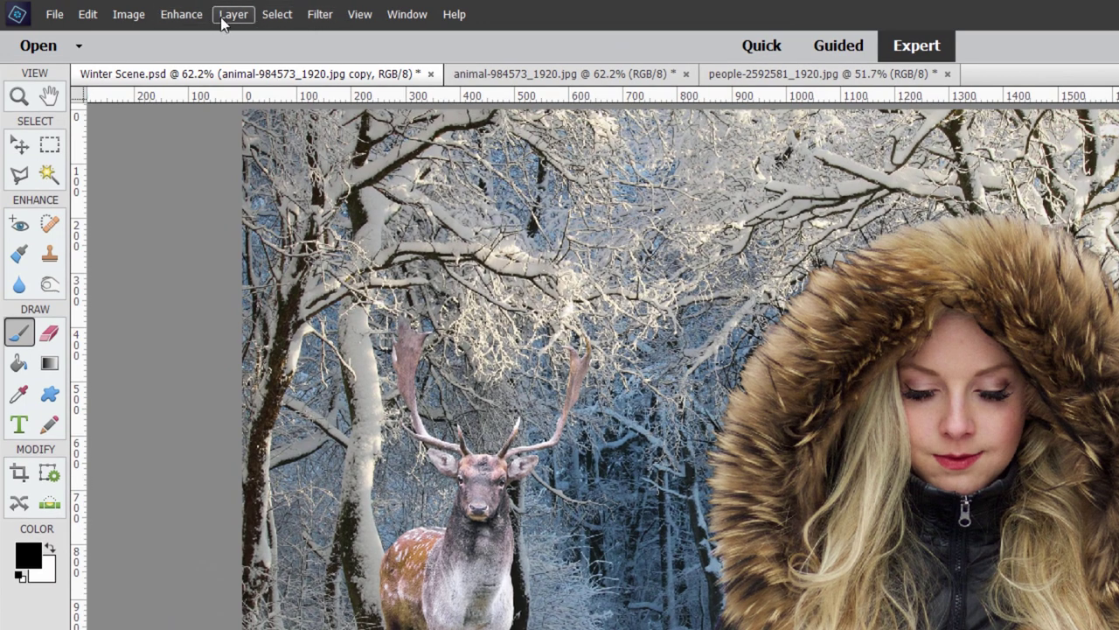
pyautogui.click(229, 15)
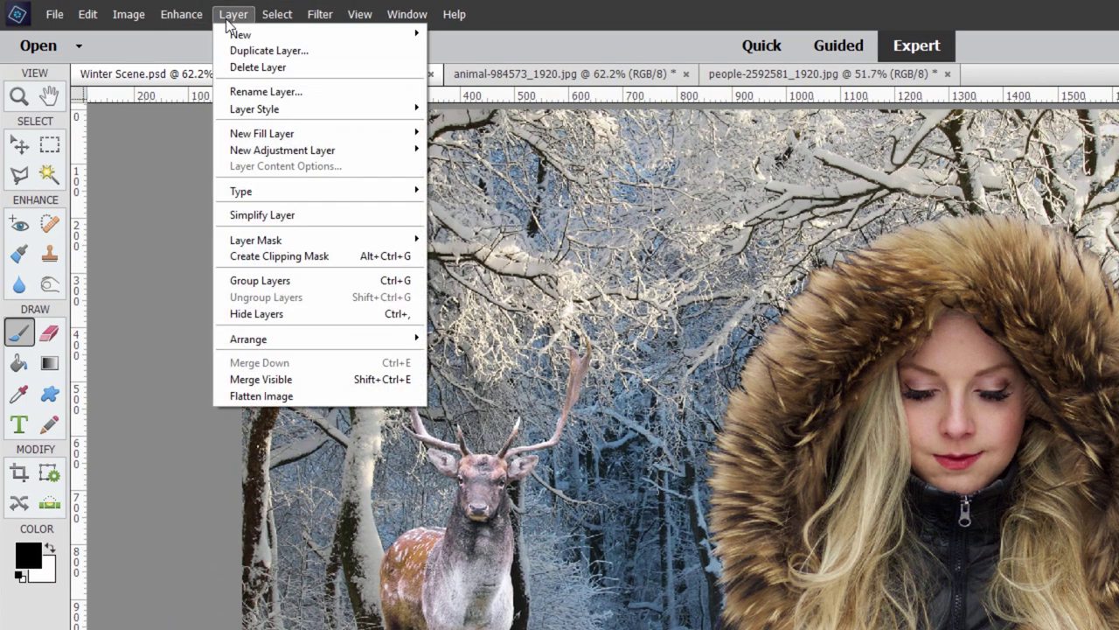
pyautogui.moveTo(317, 150)
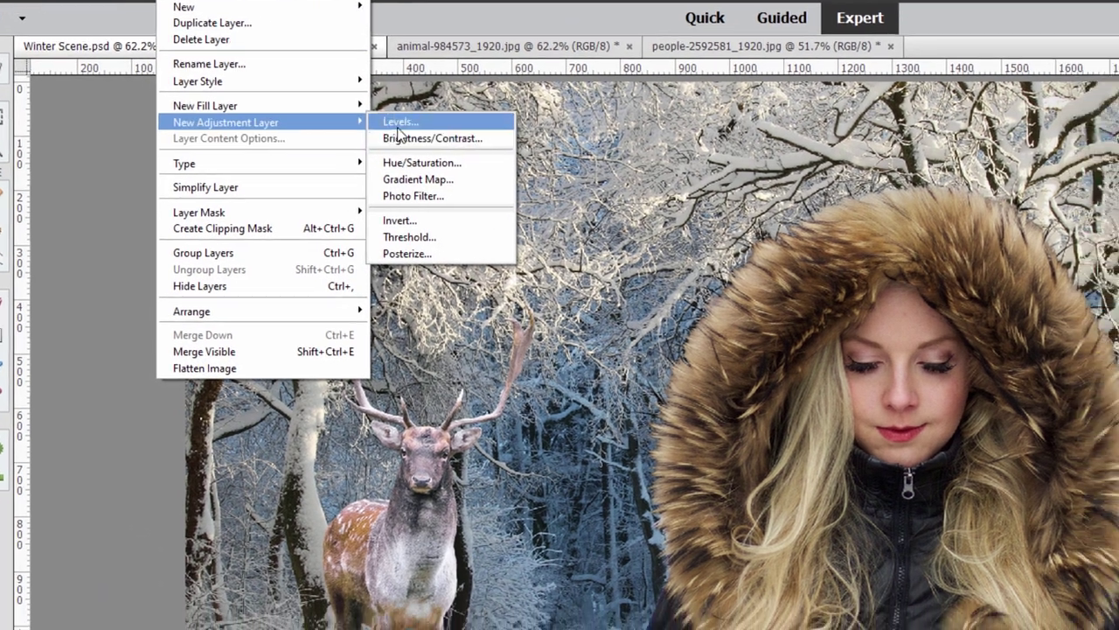
pyautogui.click(457, 150)
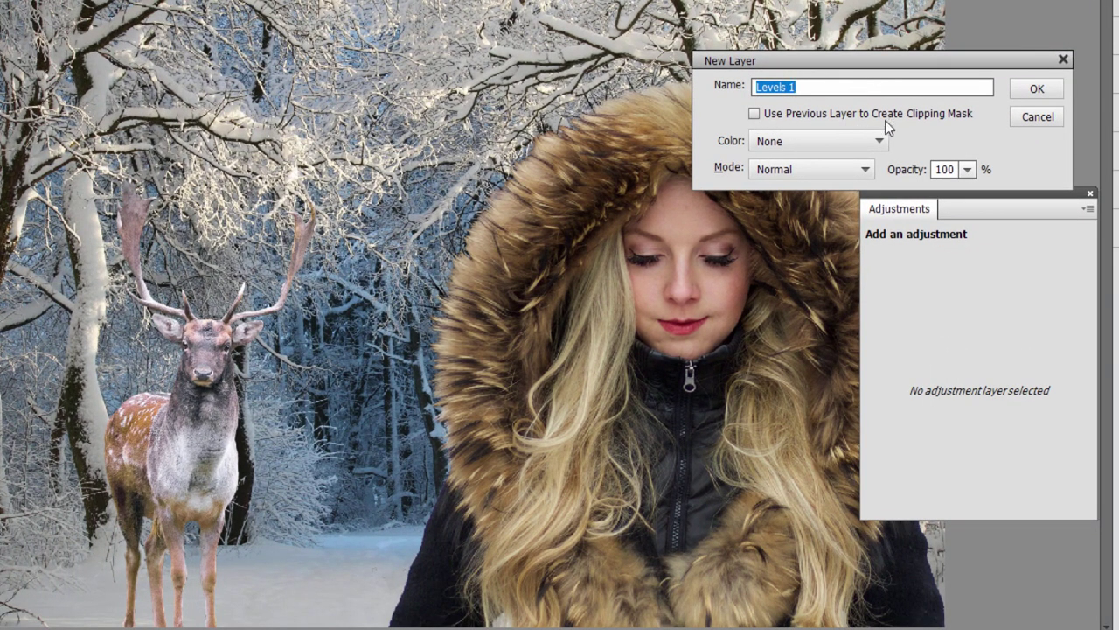
pyautogui.click(753, 114)
pyautogui.click(1037, 88)
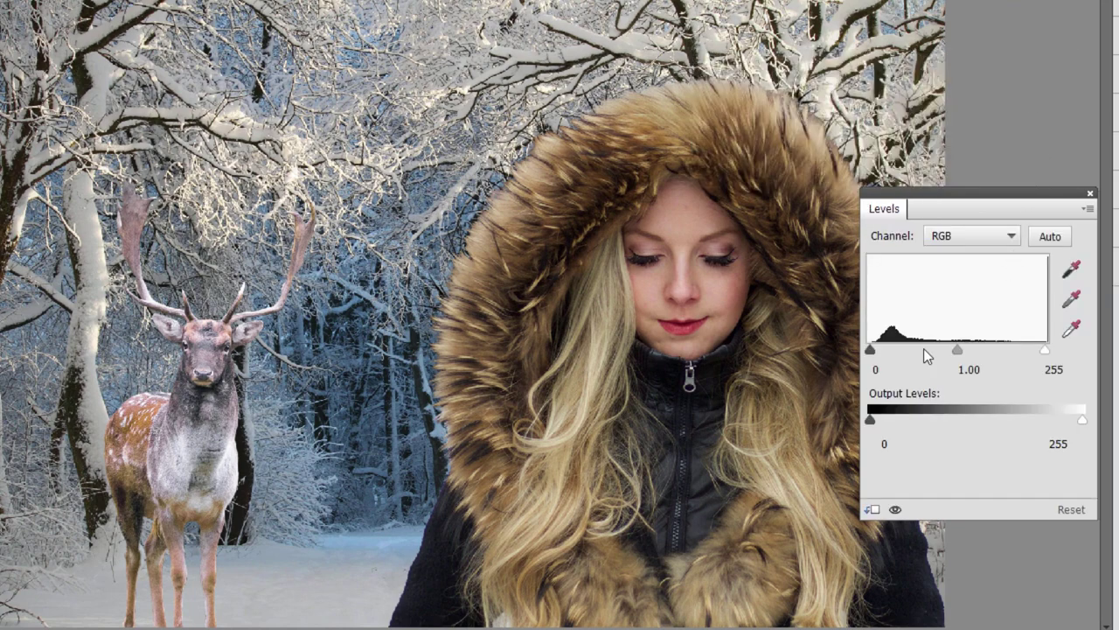
# Darken the deer by setting the clipped Levels layer's shadow input to 29
pyautogui.moveTo(871, 352); pyautogui.dragTo(893, 354)
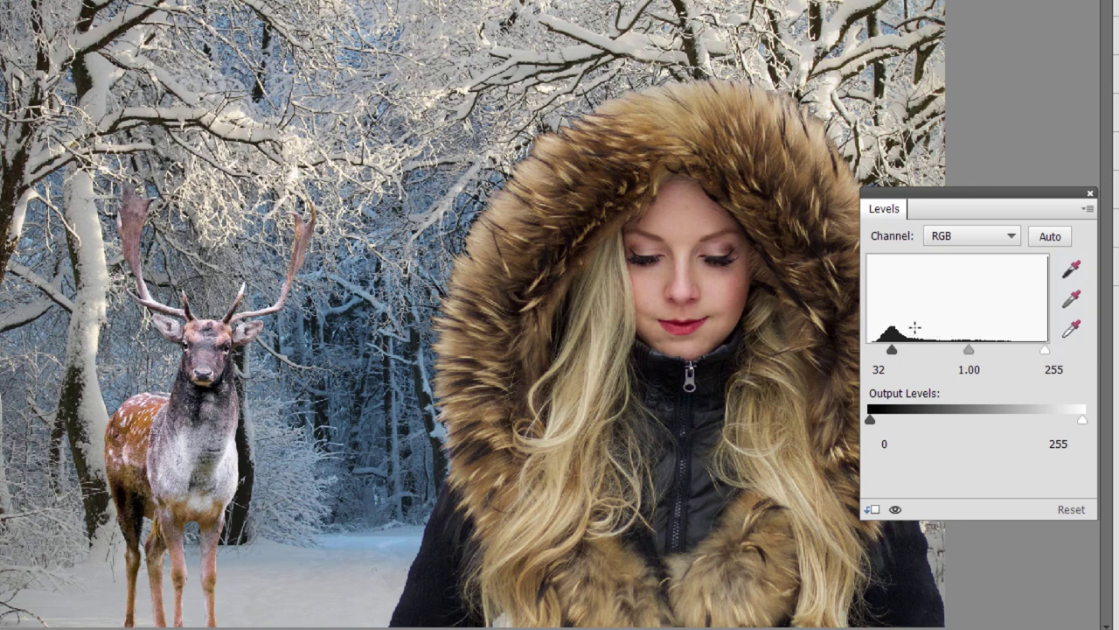
pyautogui.moveTo(893, 355); pyautogui.dragTo(889, 350)
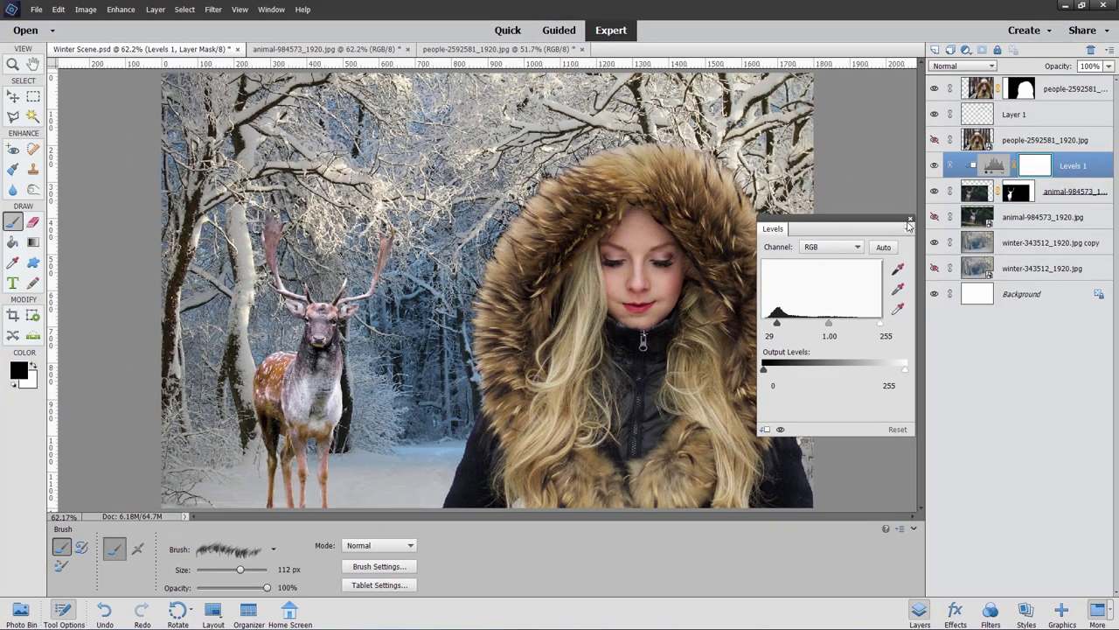
pyautogui.click(909, 221)
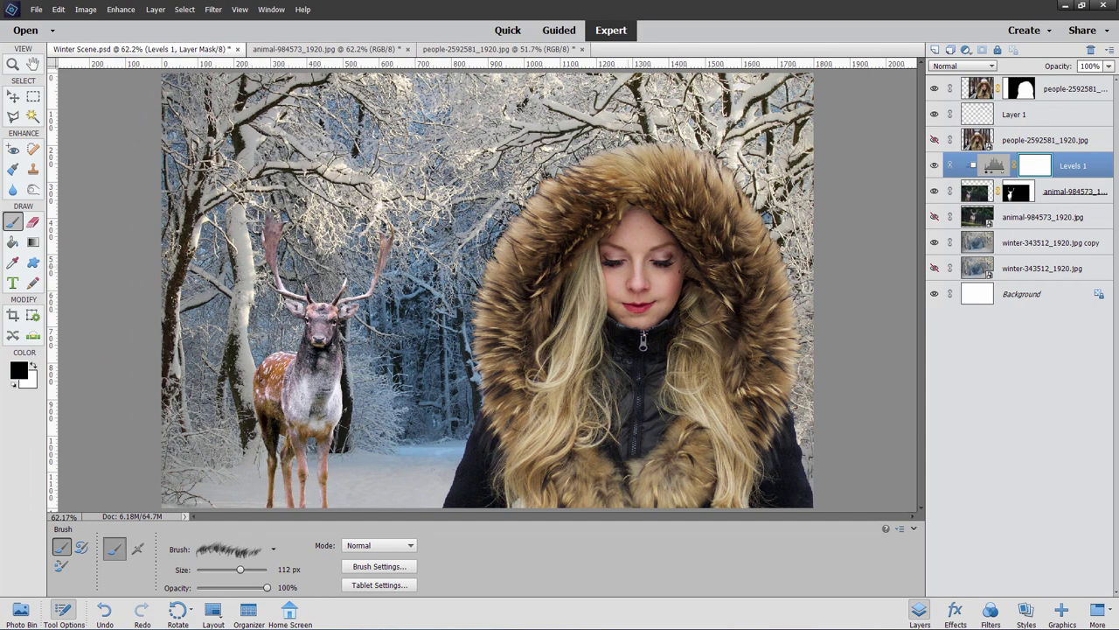
# Add a Levels adjustment layer clipped to the masked woman layer, people-2592581_1920.jpg copy
pyautogui.click(1053, 91)
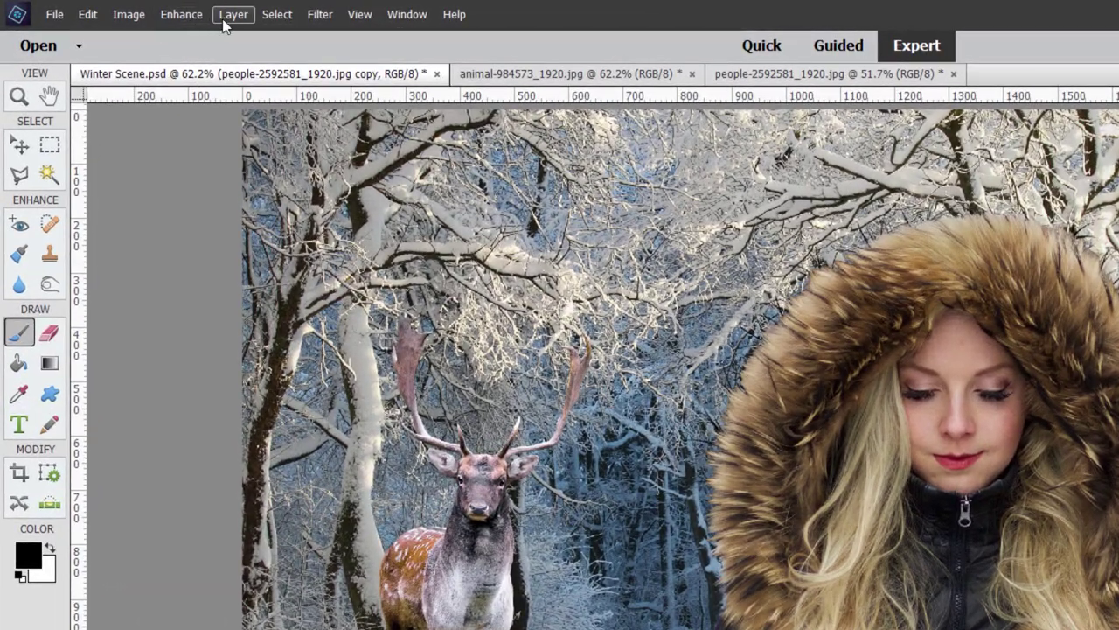
pyautogui.click(154, 10)
pyautogui.moveTo(322, 150)
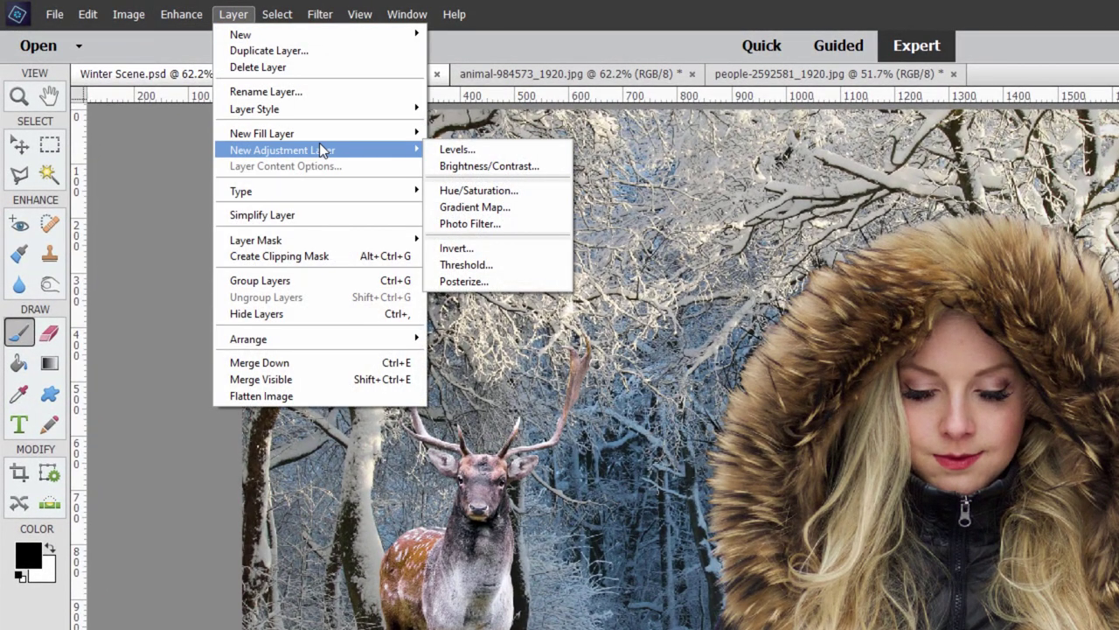
pyautogui.click(442, 151)
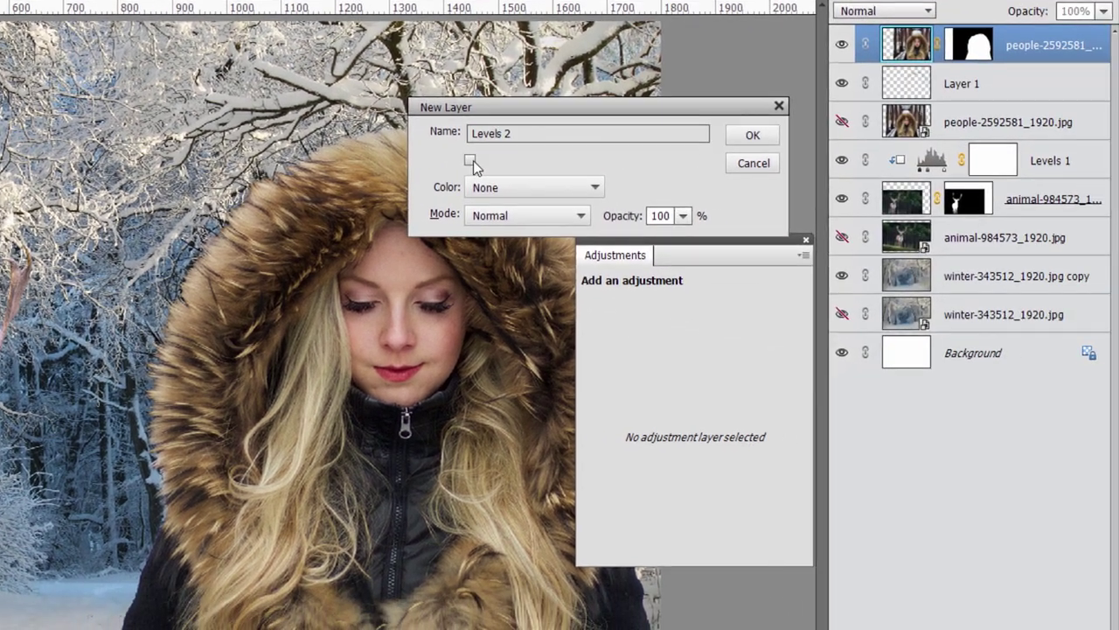
pyautogui.click(470, 160)
pyautogui.click(753, 134)
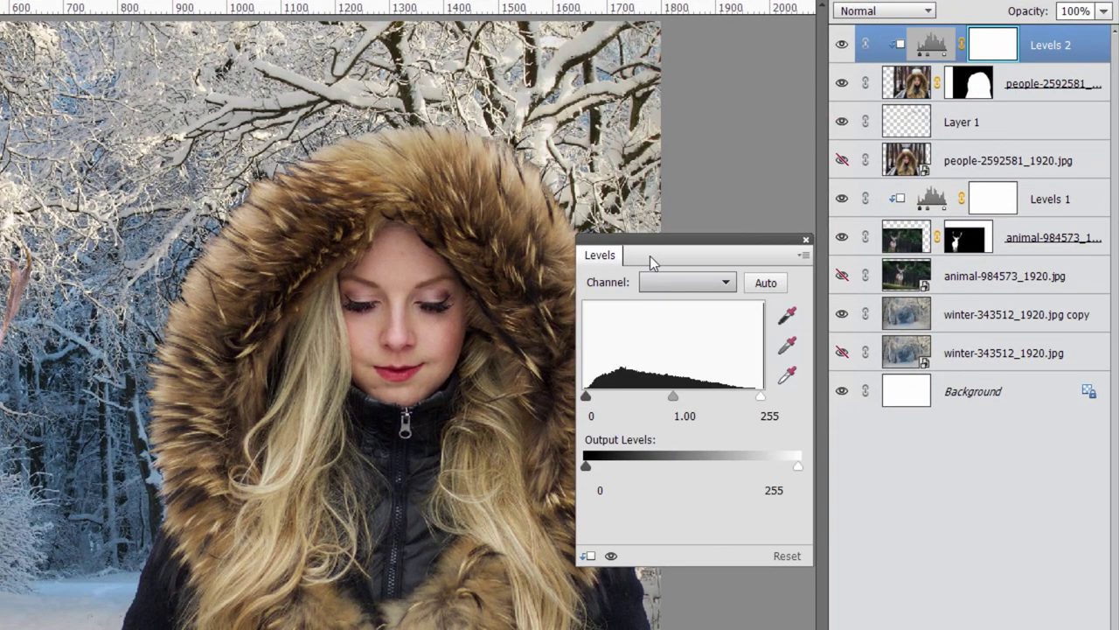
# Increase the woman's contrast with Levels inputs of 36 for shadows, 1.12 for midtones and 238 for highlights
pyautogui.moveTo(654, 245); pyautogui.dragTo(710, 267)
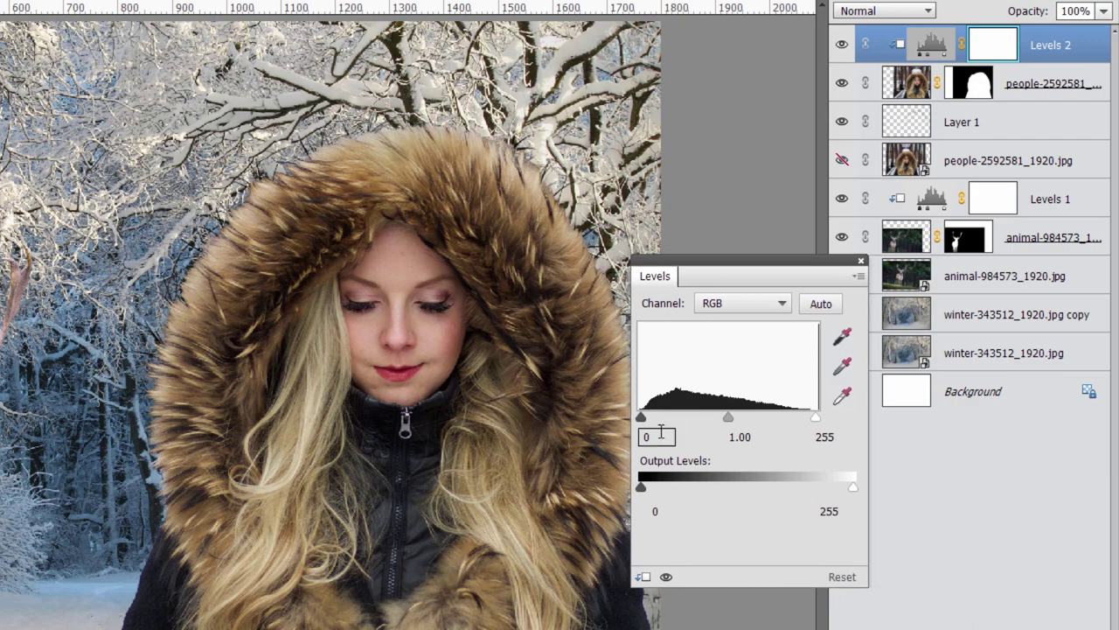
pyautogui.moveTo(653, 416); pyautogui.dragTo(667, 417)
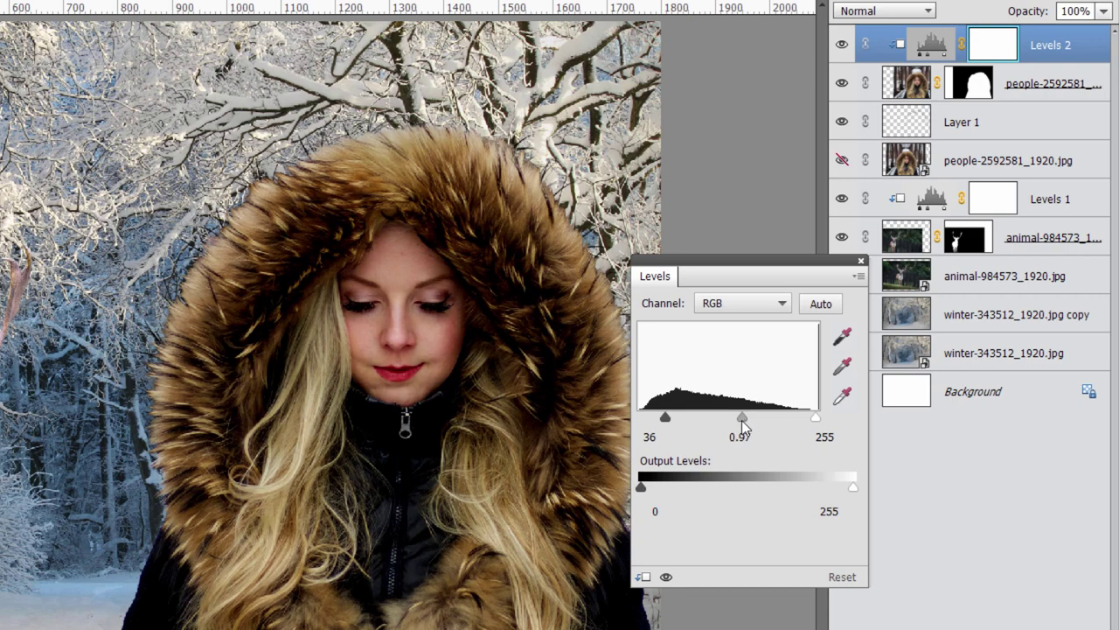
pyautogui.moveTo(742, 419); pyautogui.dragTo(737, 420)
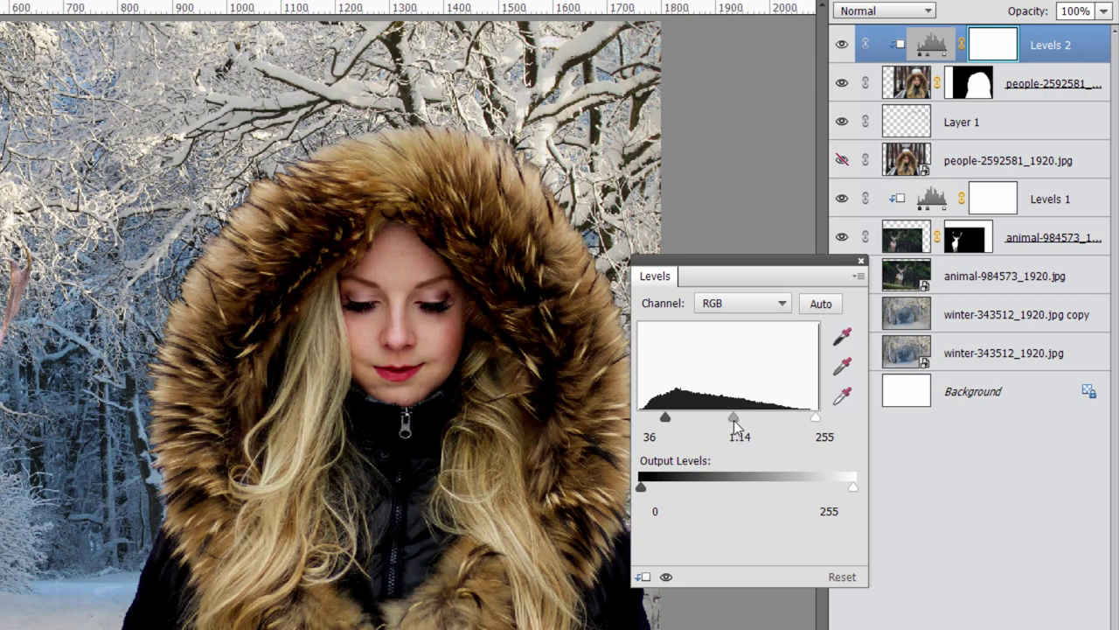
pyautogui.moveTo(734, 419); pyautogui.dragTo(735, 419)
pyautogui.moveTo(815, 418); pyautogui.dragTo(804, 417)
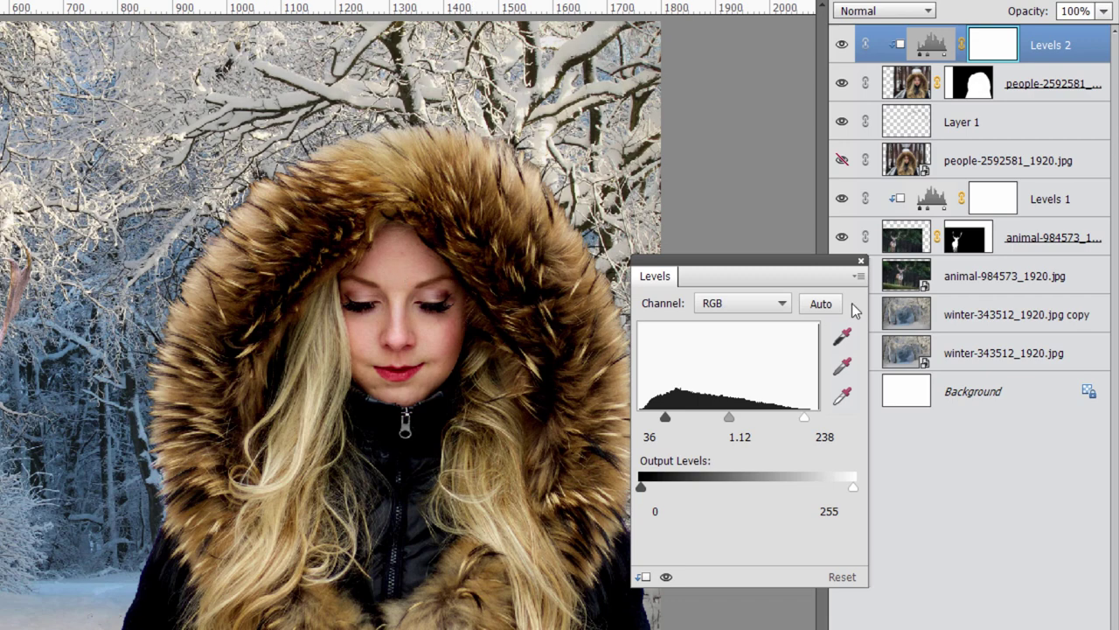
pyautogui.click(861, 260)
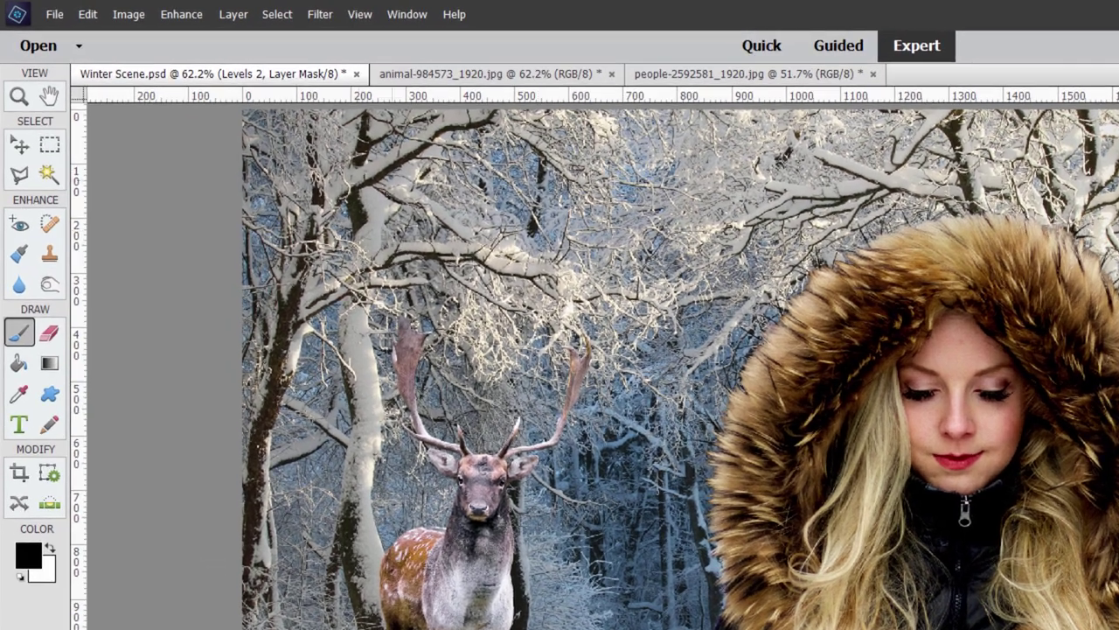
# Add a Photo Filter adjustment layer above Levels 2, clipped to the woman layer
pyautogui.click(233, 14)
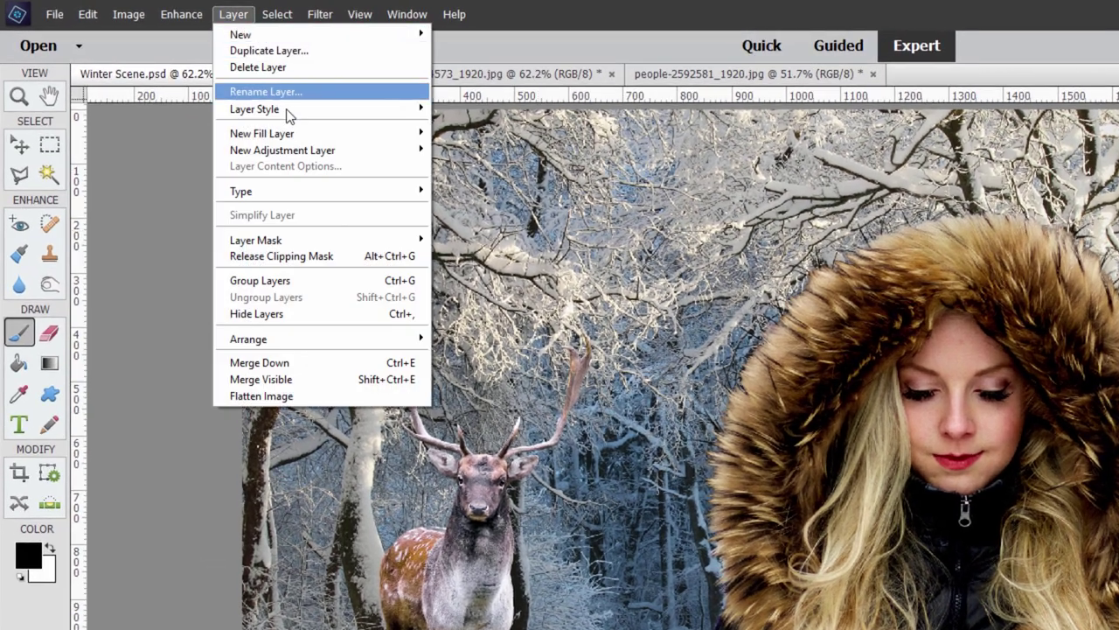
pyautogui.moveTo(311, 147)
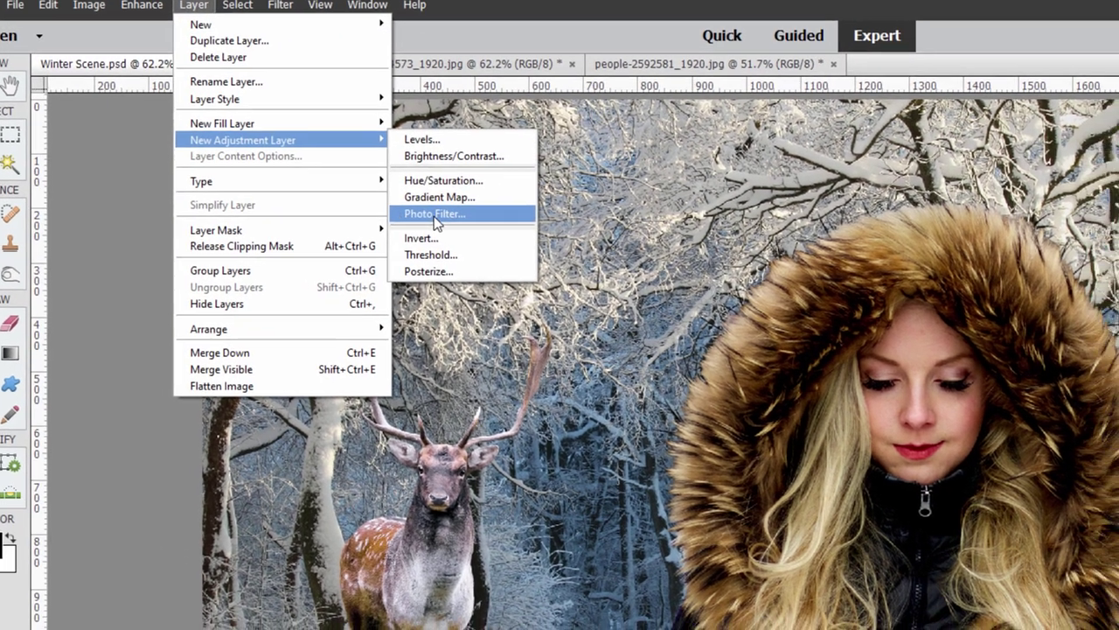
pyautogui.click(434, 214)
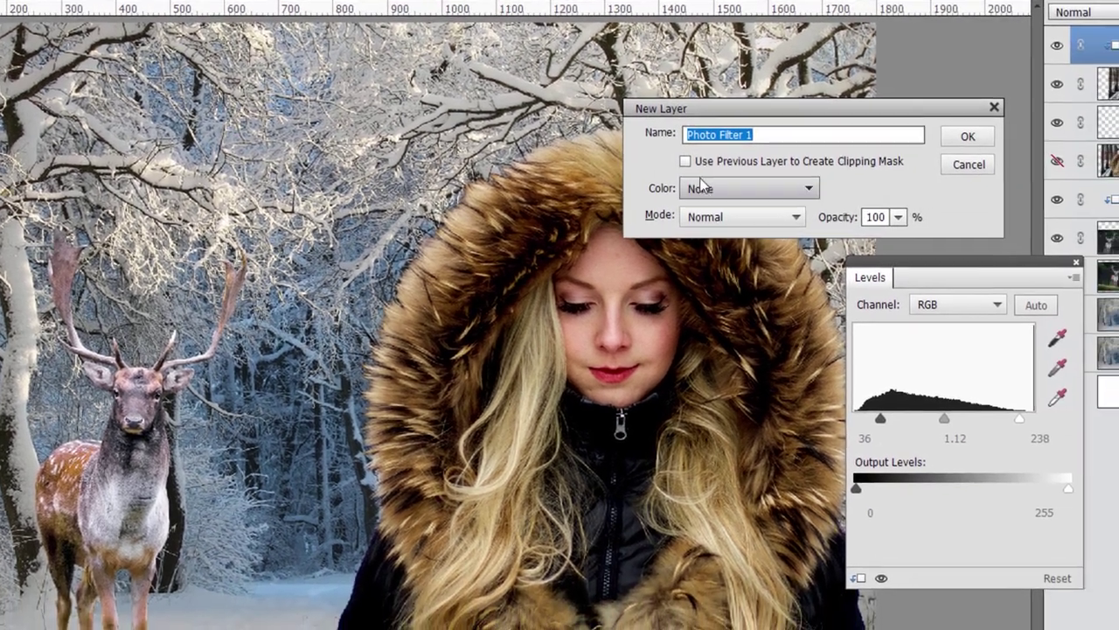
pyautogui.click(989, 240)
pyautogui.click(963, 136)
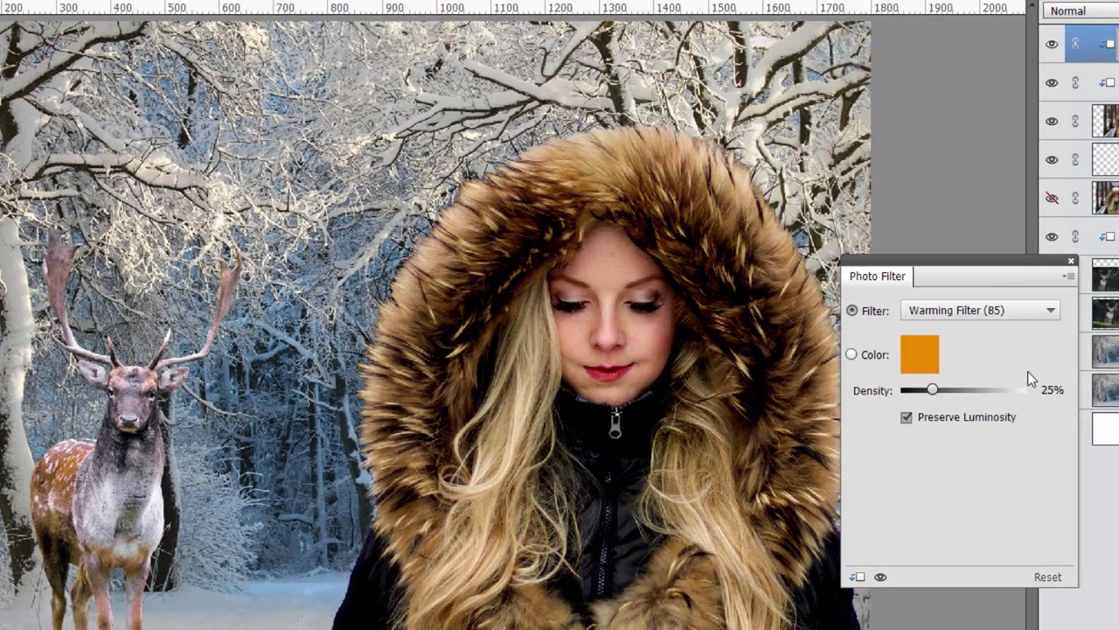
# Set the woman's photo filter to Cooling Filter (82) with a density of 30%
pyautogui.click(973, 312)
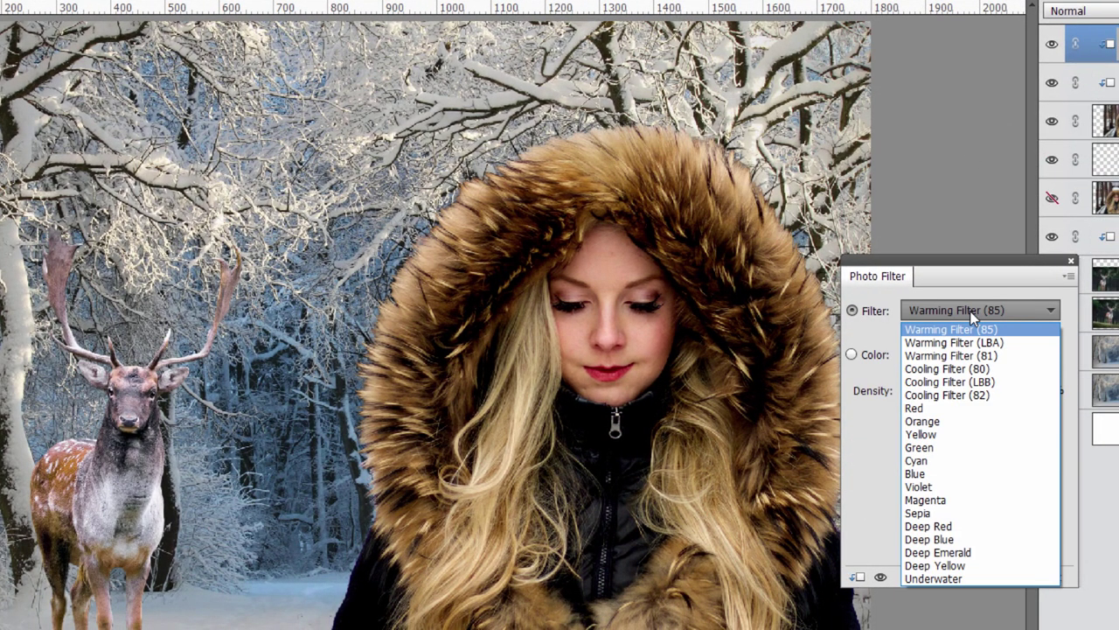
pyautogui.click(940, 398)
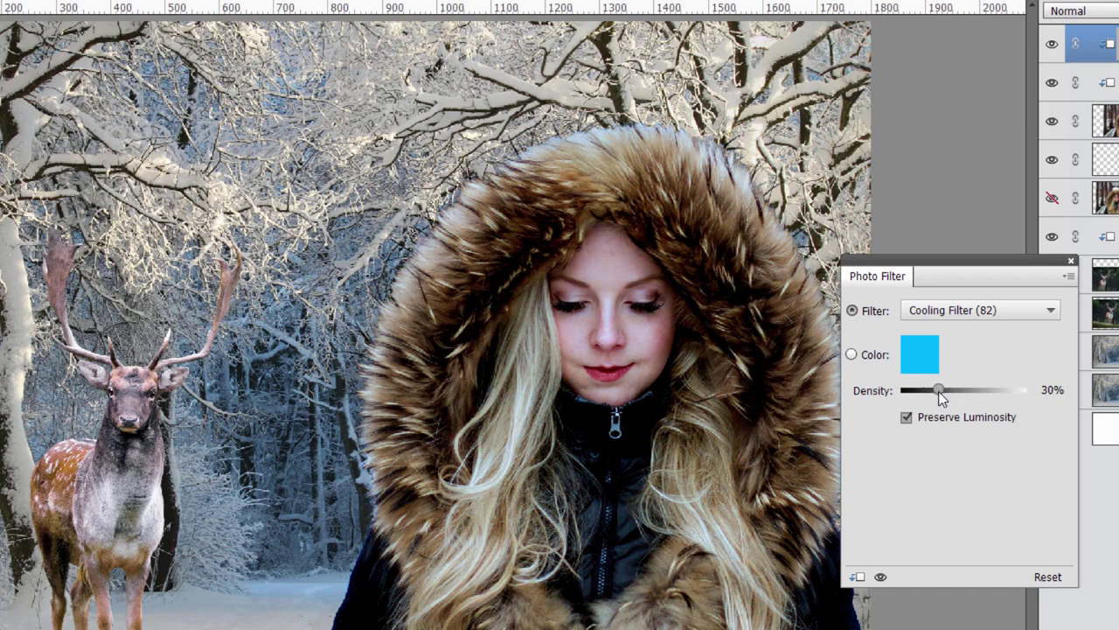
pyautogui.click(1071, 263)
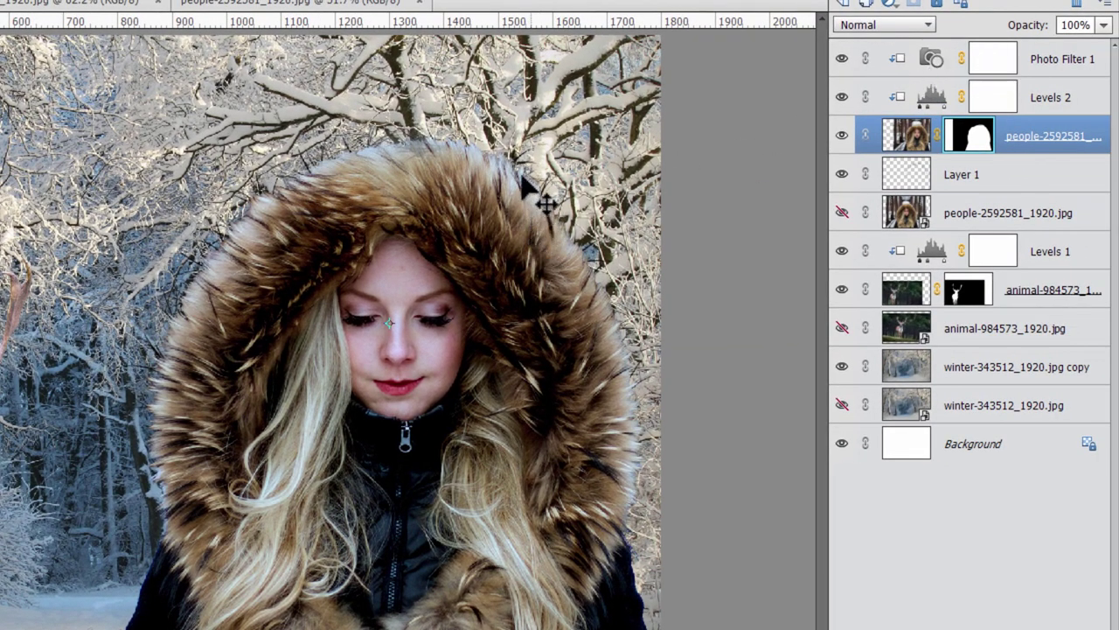
# Paint black on the Photo Filter 1 mask around the hood's outer fur edge with a soft 65 px brush
pyautogui.click(992, 63)
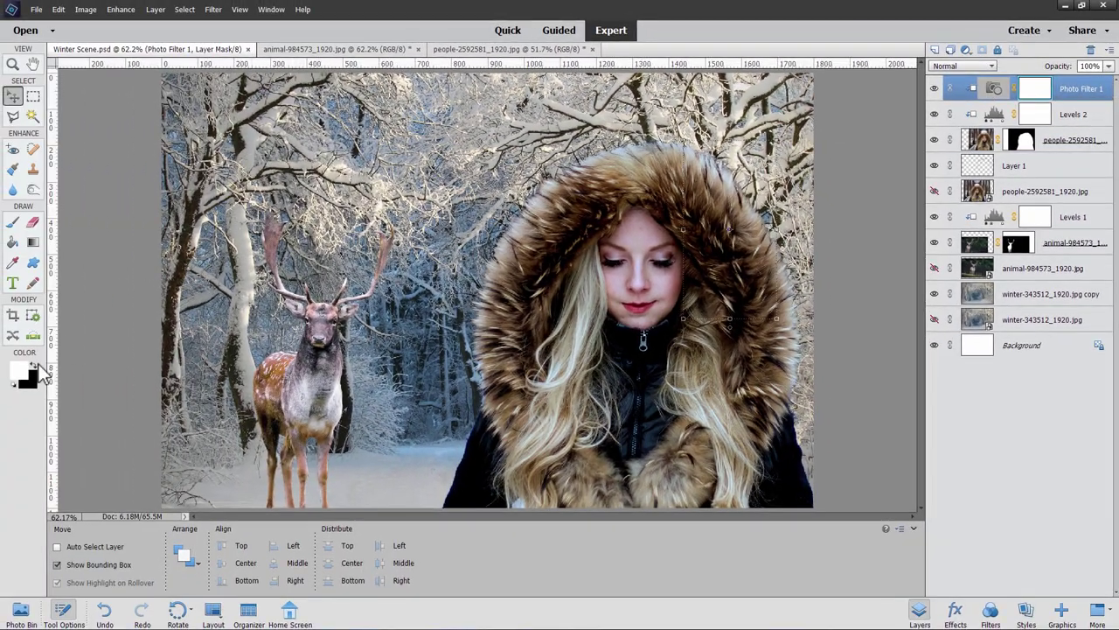
pyautogui.click(35, 366)
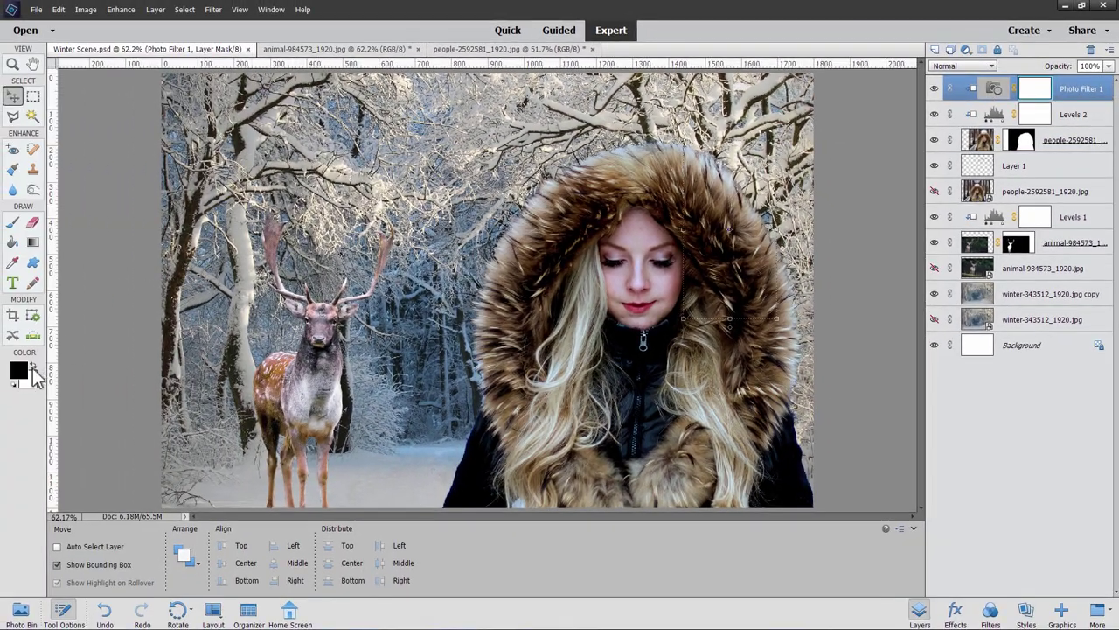
pyautogui.click(14, 223)
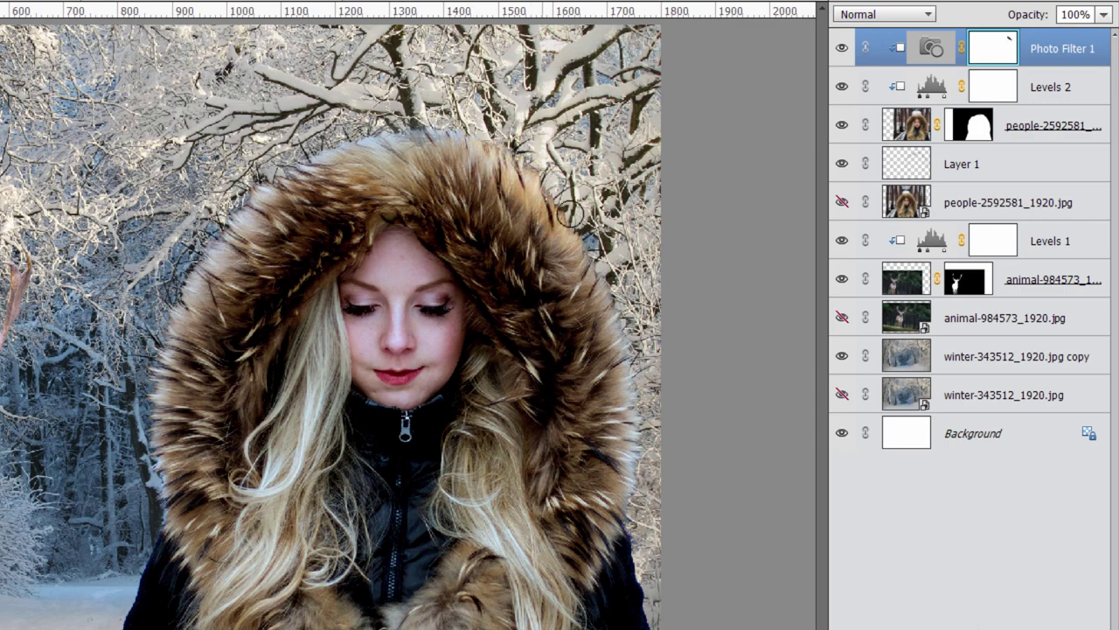
pyautogui.moveTo(637, 340); pyautogui.dragTo(629, 479)
pyautogui.moveTo(440, 135)
pyautogui.mouseDown()
pyautogui.moveTo(332, 134)
pyautogui.moveTo(400, 142)
pyautogui.moveTo(336, 149)
pyautogui.mouseUp()
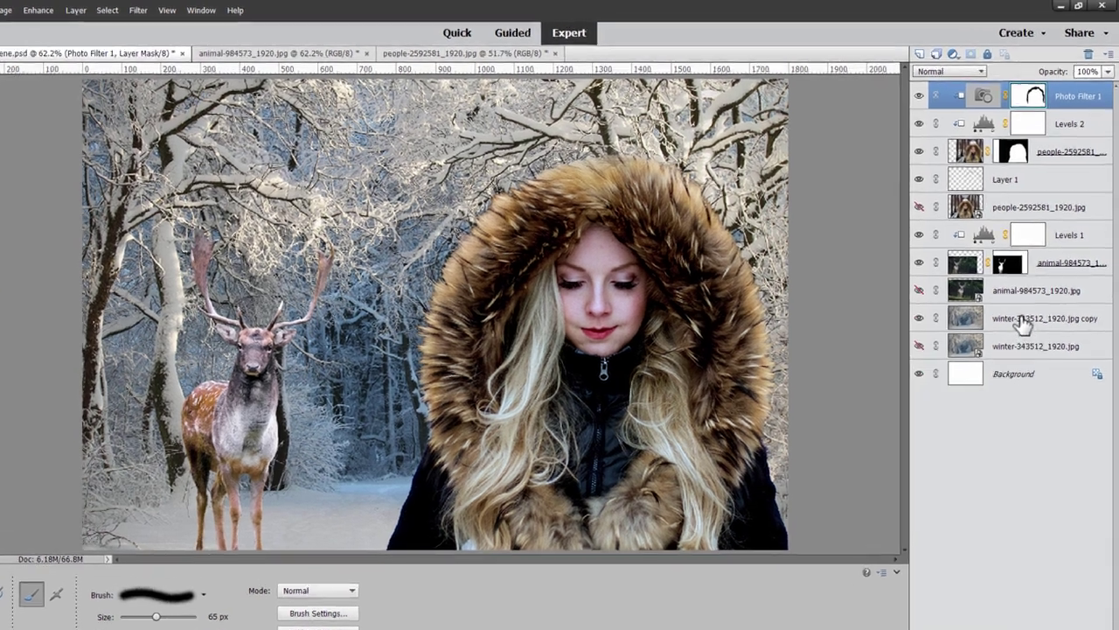
# Add a blank layer directly above the winter-343512_1920.jpg copy layer and make white the foreground colour
pyautogui.click(1026, 294)
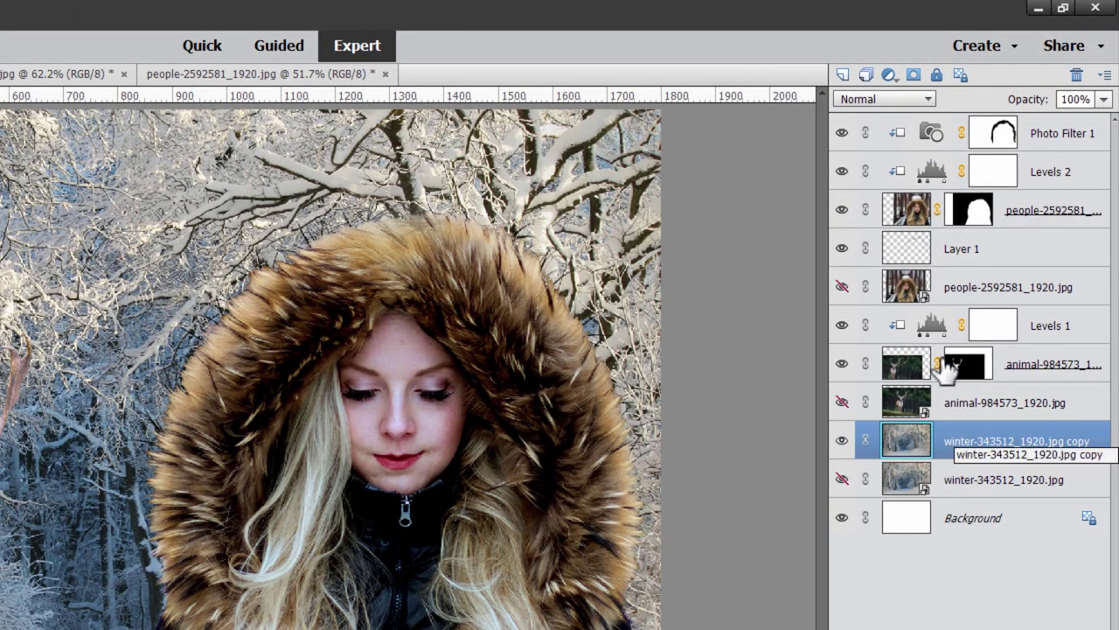
pyautogui.click(842, 75)
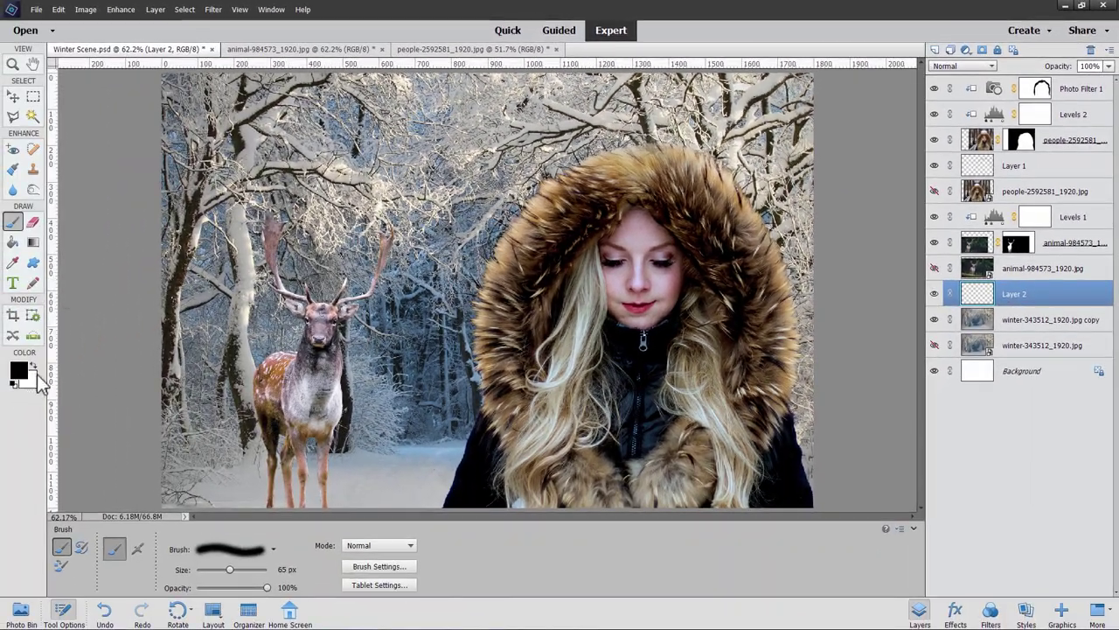
pyautogui.click(32, 366)
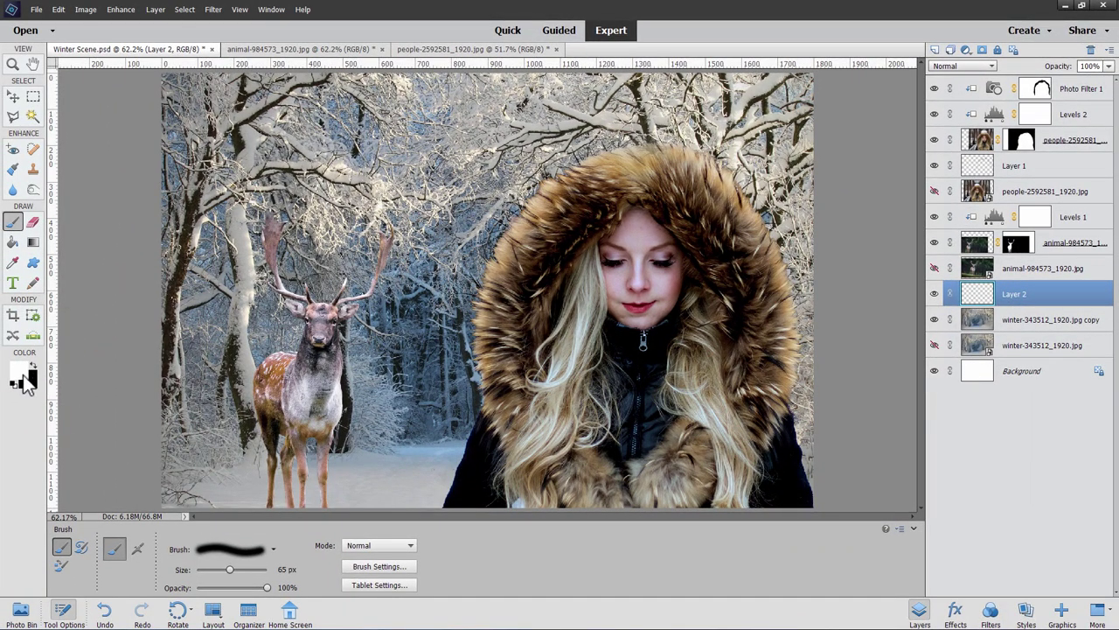
# Outline a diagonal light beam with the Polygonal Lasso, widening from the image's upper-right corner to its left edge above the deer
pyautogui.click(12, 118)
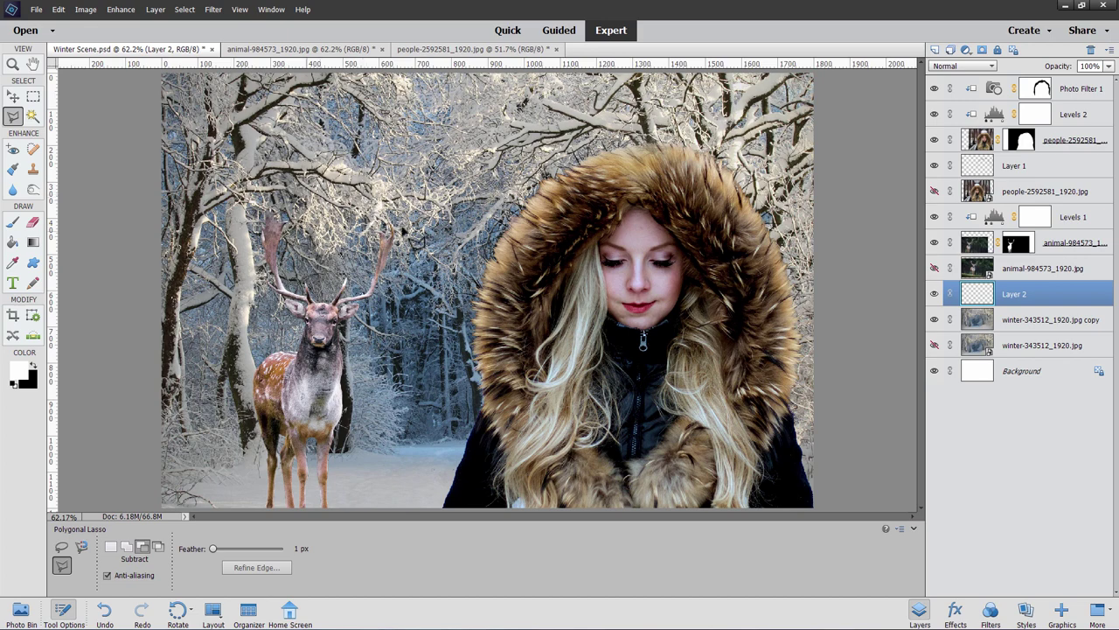
pyautogui.click(13, 96)
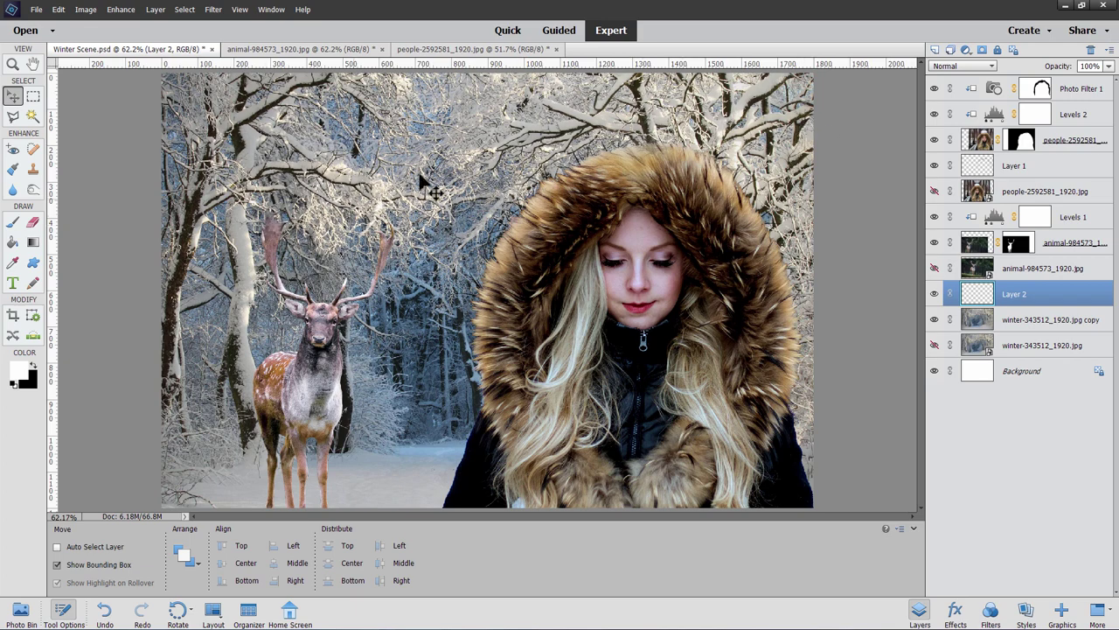
pyautogui.click(13, 116)
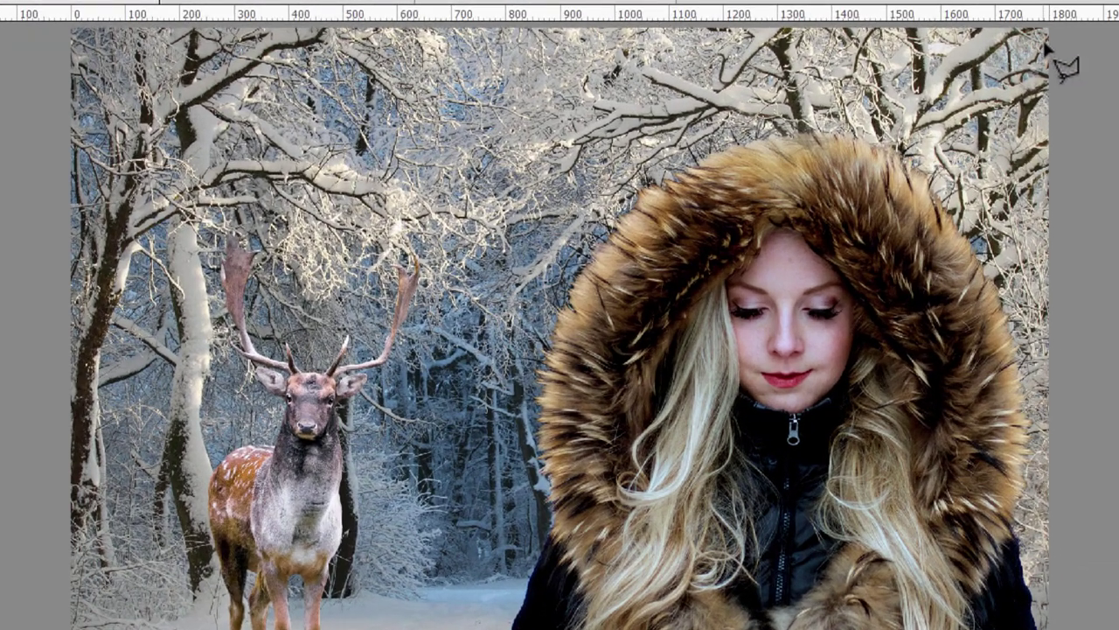
pyautogui.click(1049, 41)
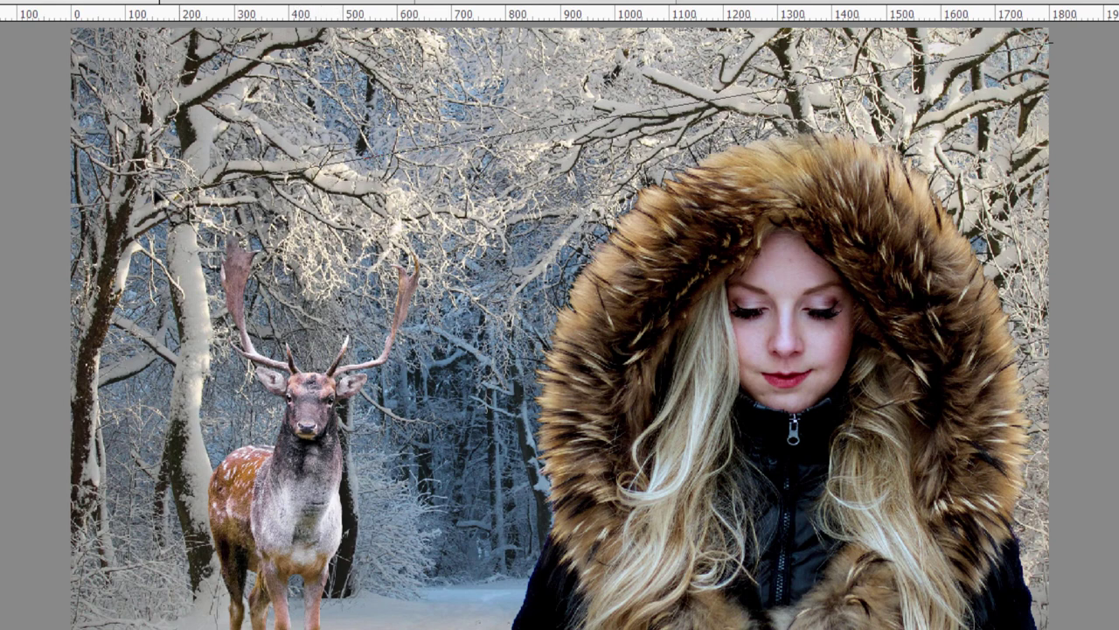
pyautogui.click(53, 198)
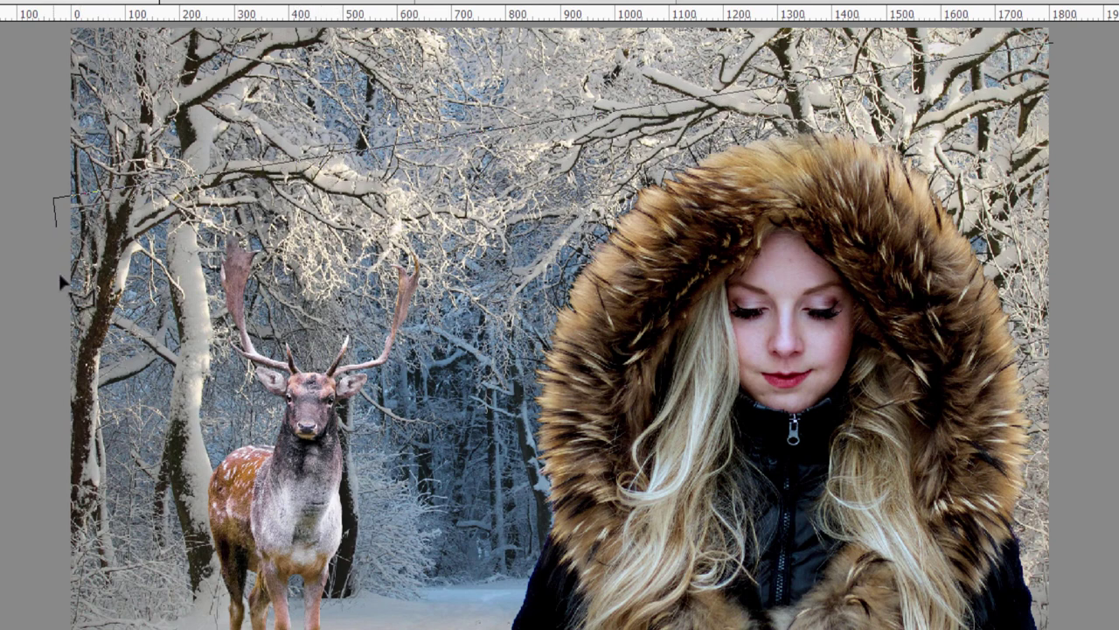
pyautogui.click(49, 344)
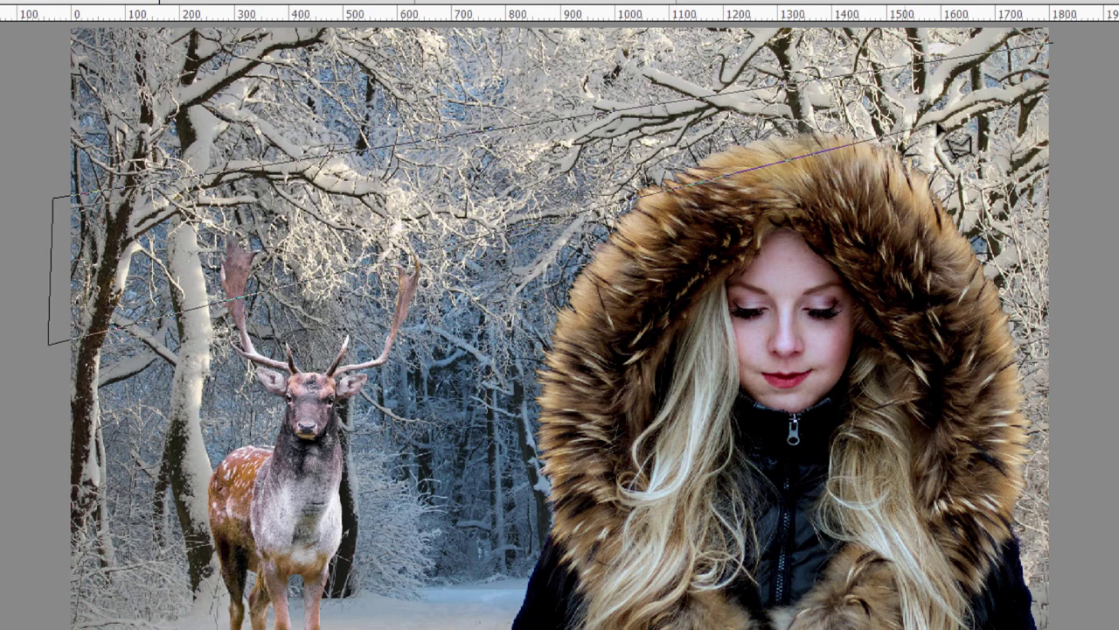
pyautogui.doubleClick(1060, 65)
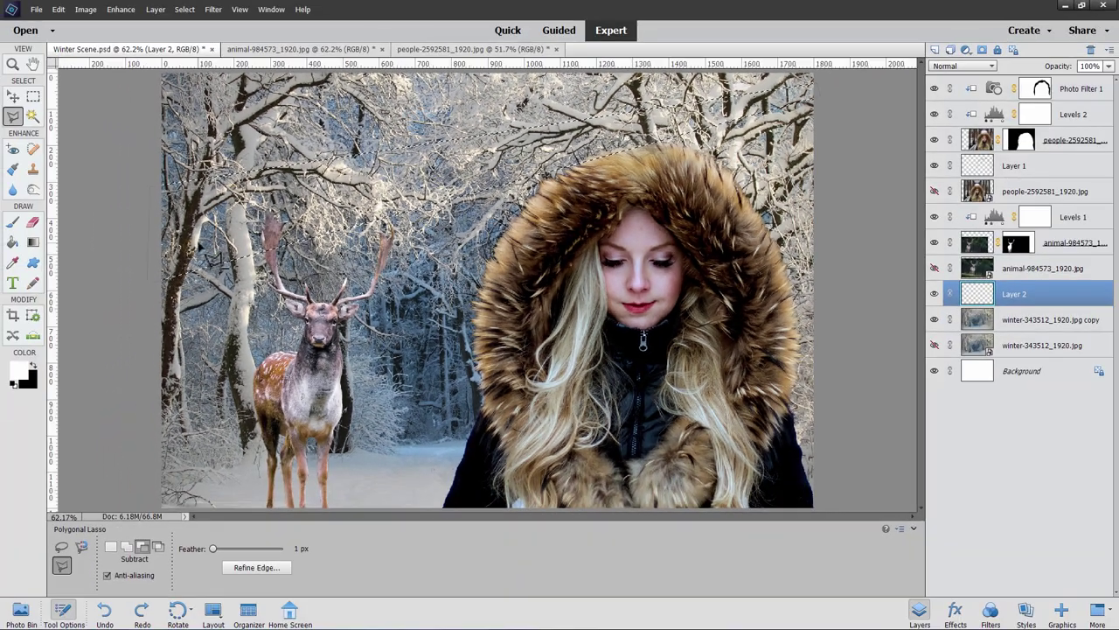
# Fill the beam selection on Layer 2 with white using the Paint Bucket and deselect it
pyautogui.click(12, 242)
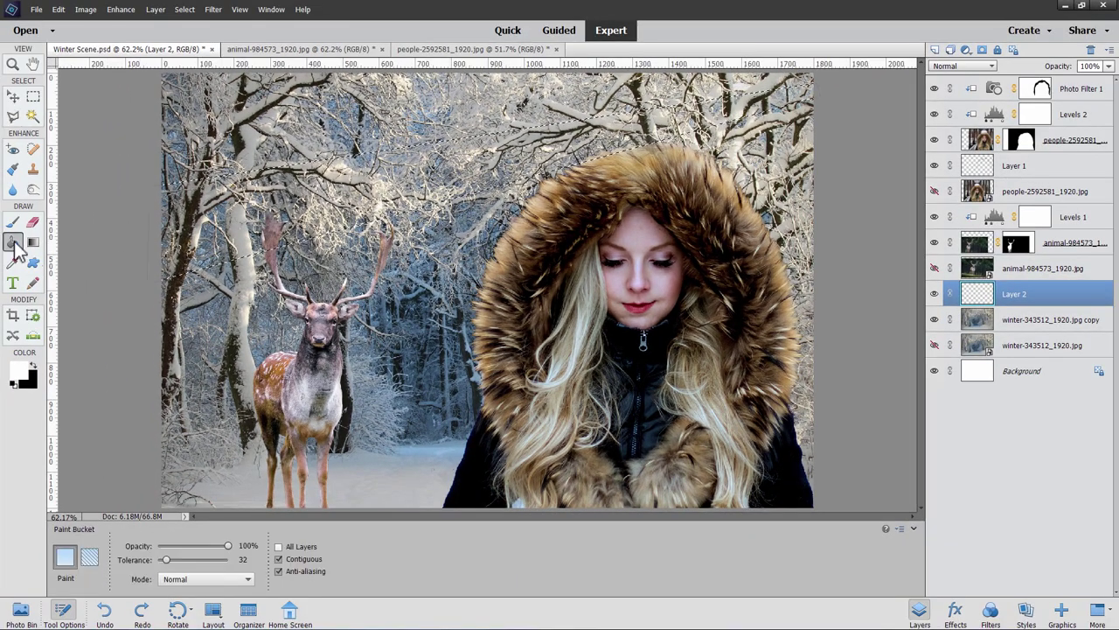
pyautogui.click(250, 243)
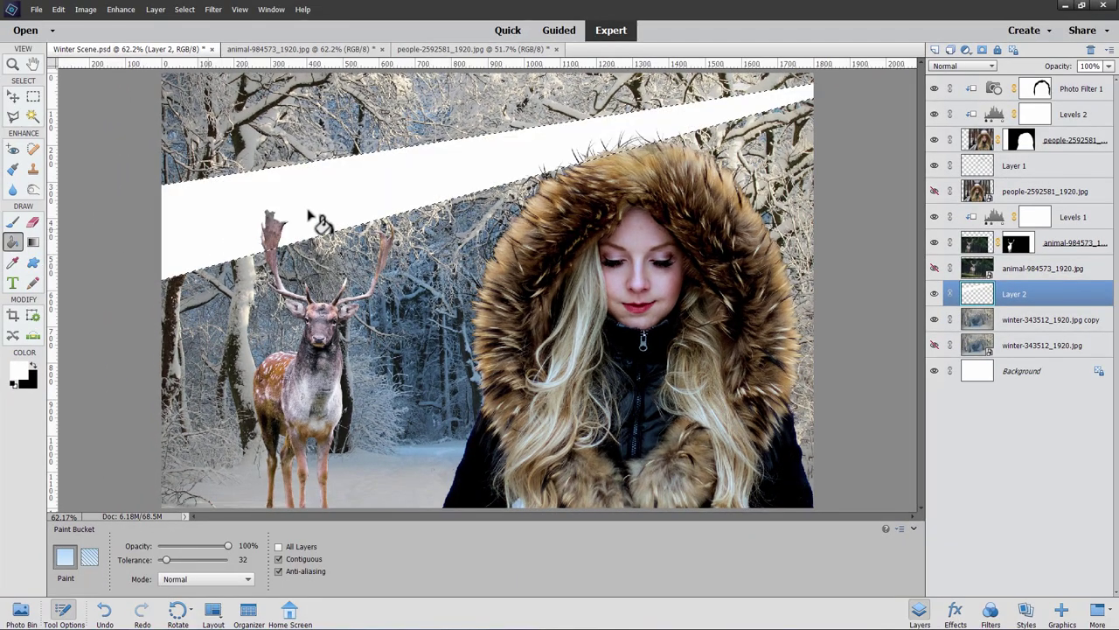
pyautogui.hotkey('ctrl', 'd')
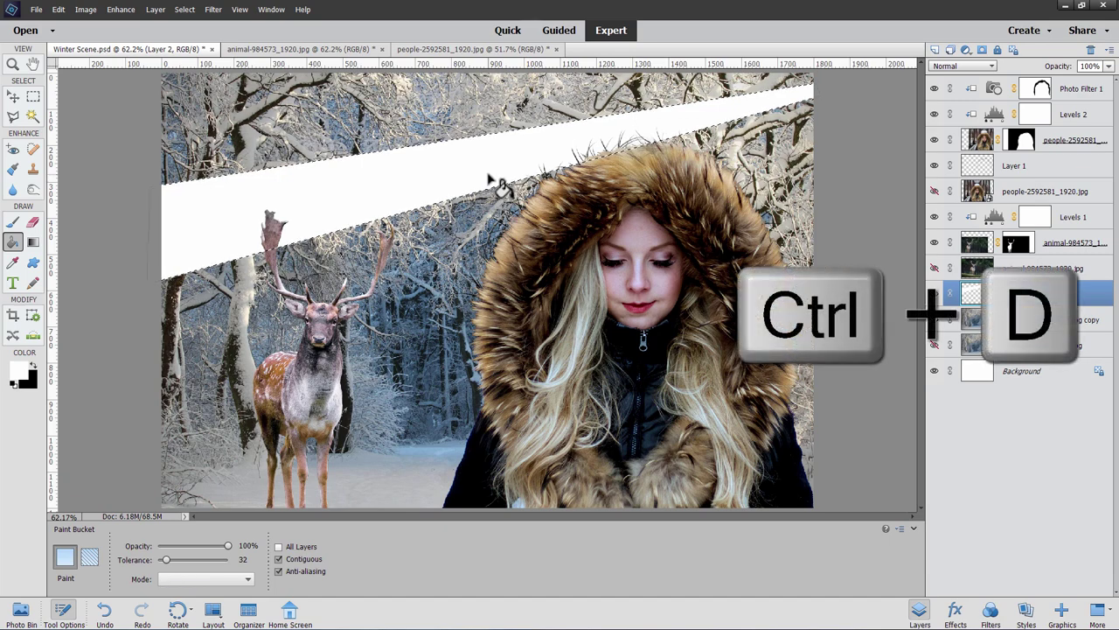
# Compare Overlay and Soft Light blending on the white beam layer, settling on Overlay
pyautogui.click(13, 98)
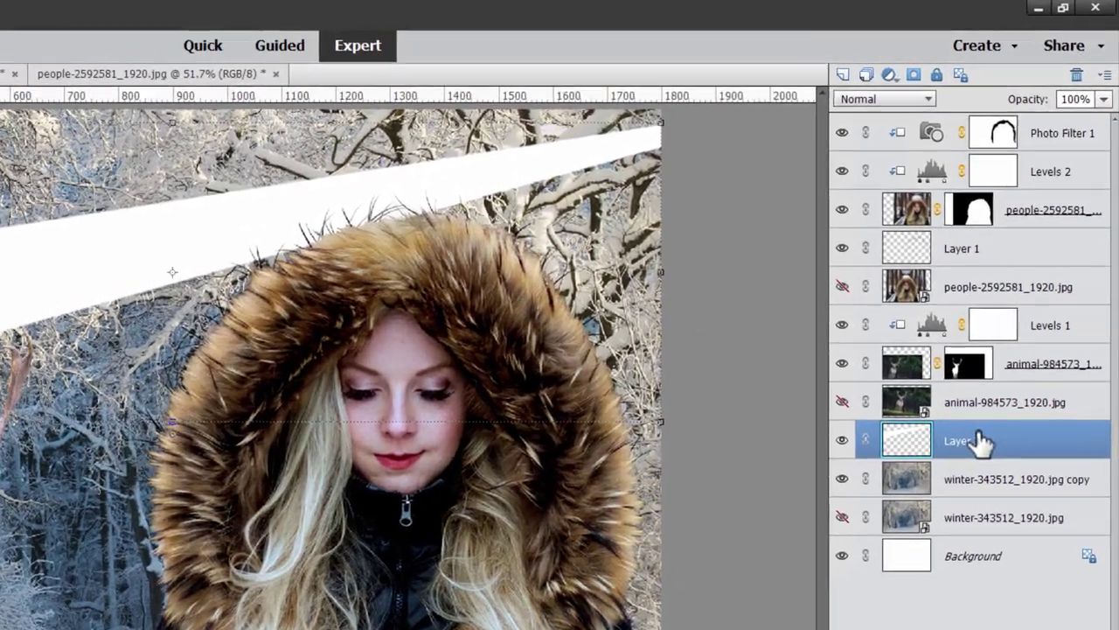
pyautogui.click(875, 98)
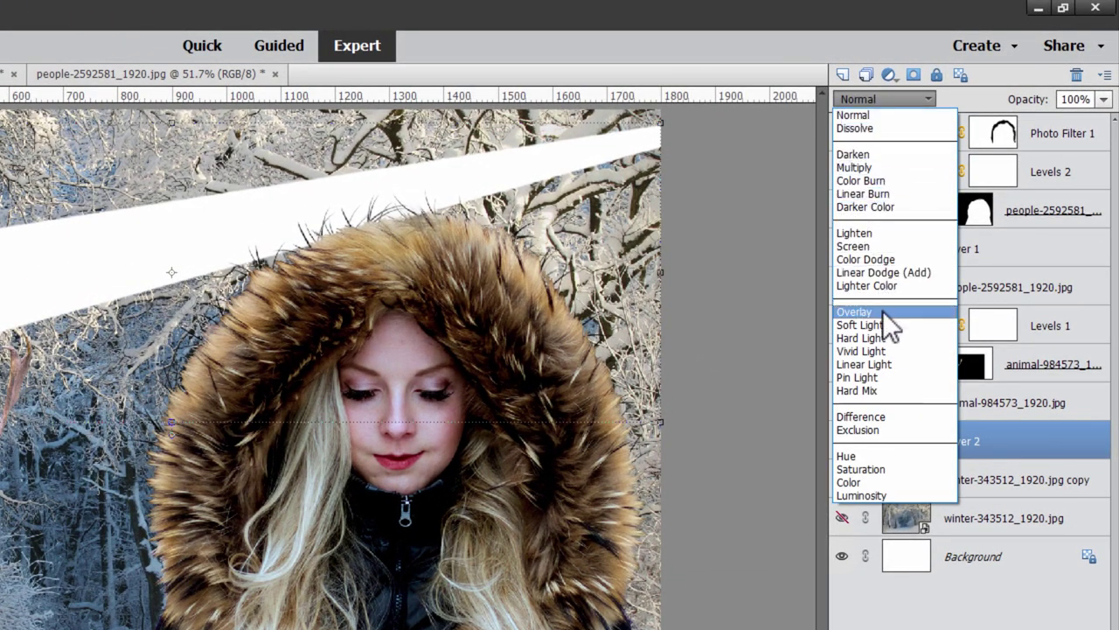
pyautogui.click(883, 312)
pyautogui.click(874, 98)
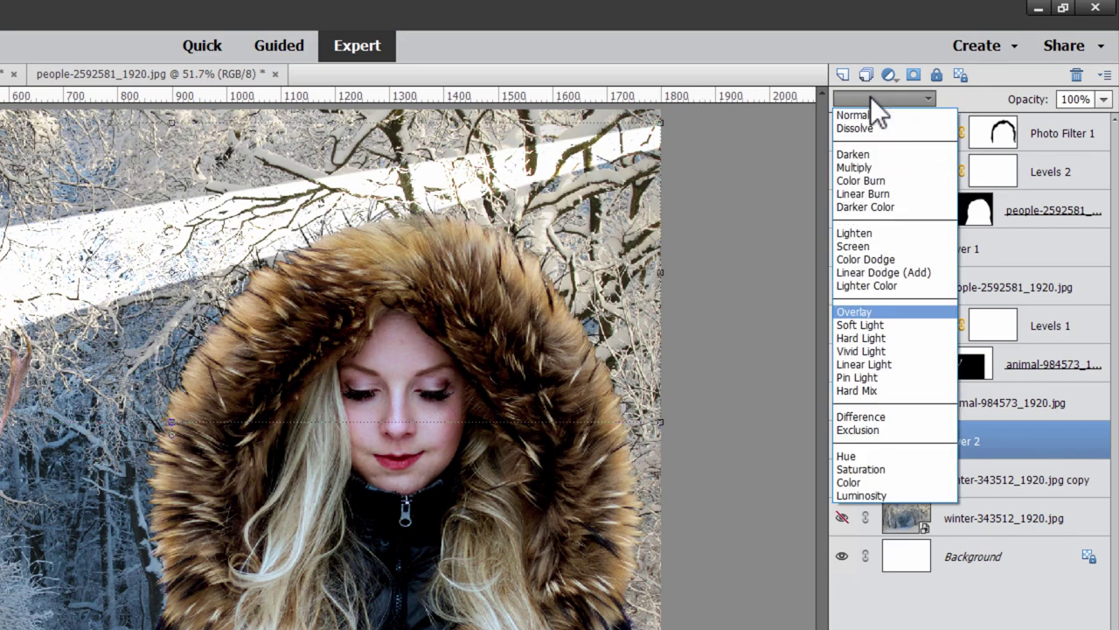
pyautogui.click(891, 324)
pyautogui.click(870, 97)
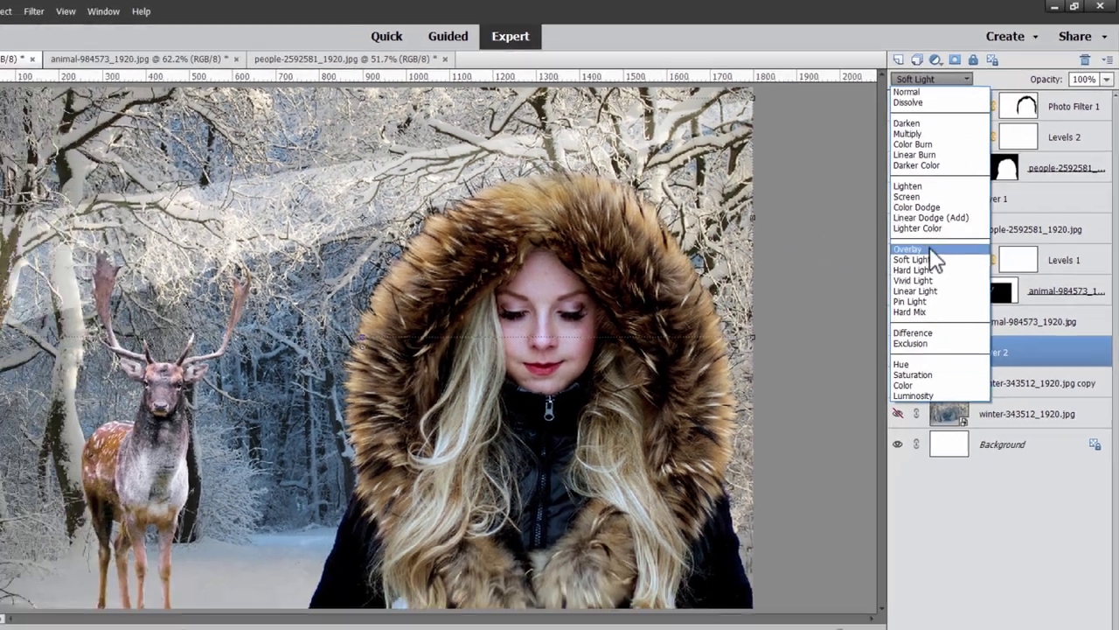
pyautogui.click(861, 311)
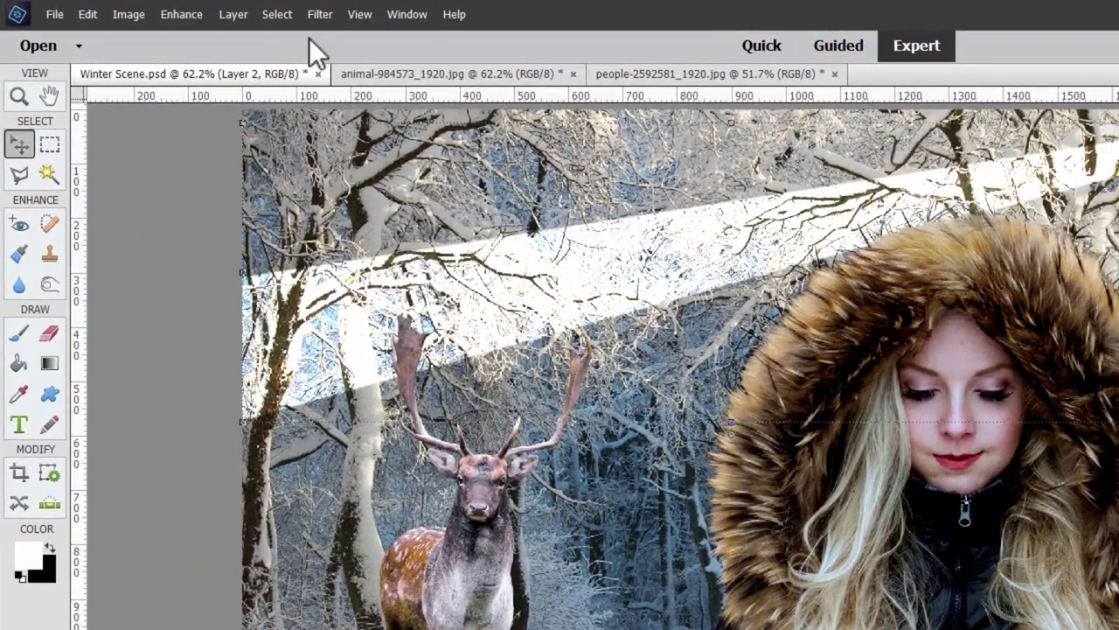
# Apply a Gaussian Blur with a 37.4 pixel radius to the beam layer and lower its opacity to 64%
pyautogui.click(291, 14)
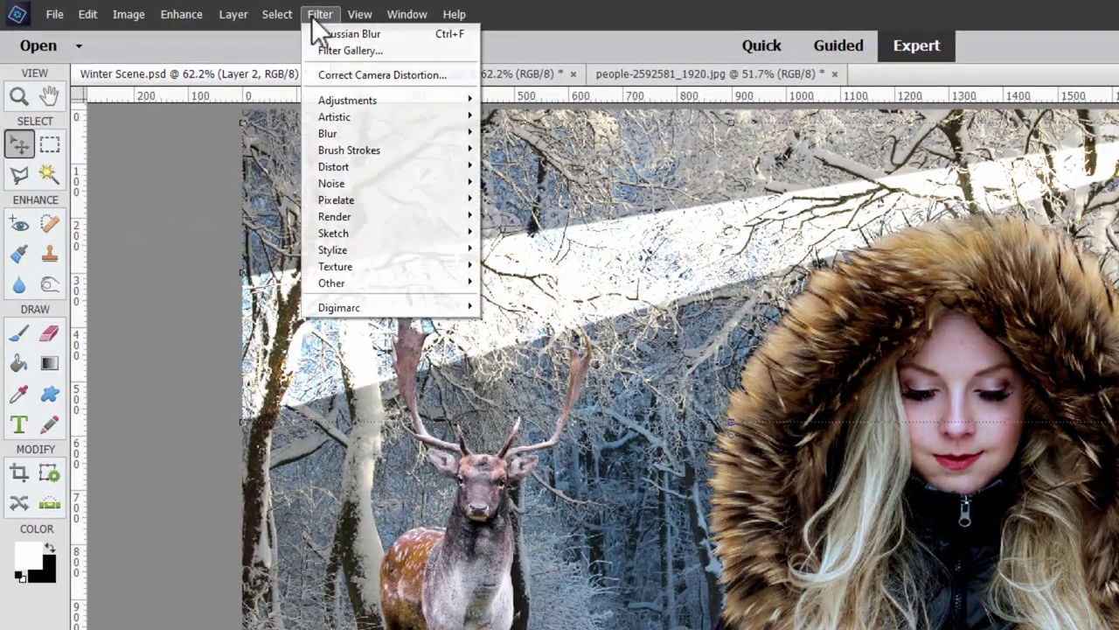
pyautogui.moveTo(359, 129)
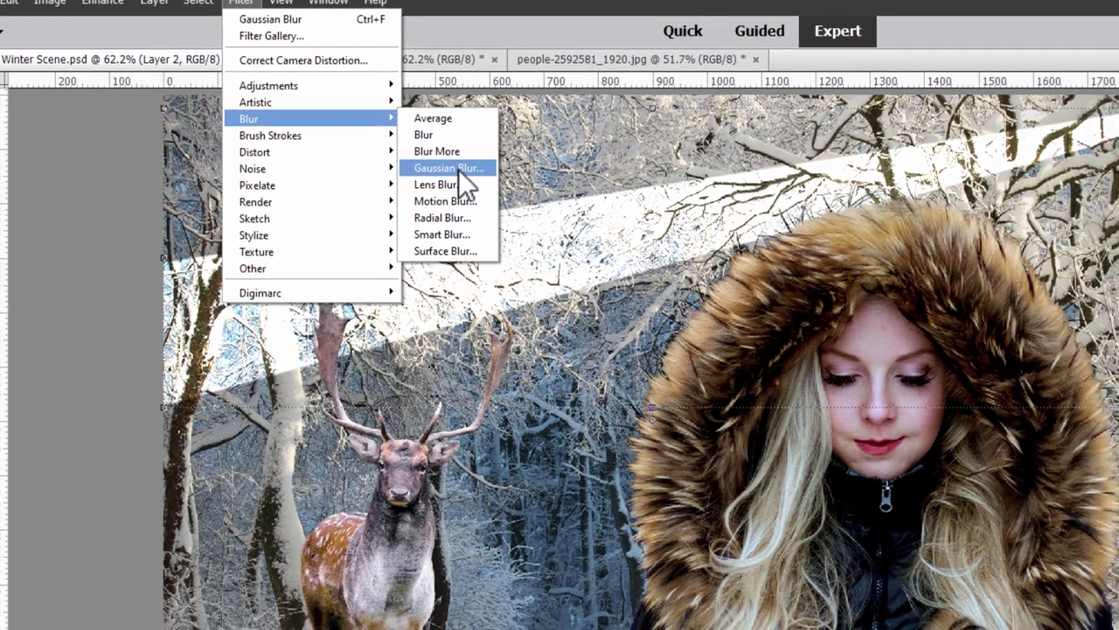
pyautogui.click(524, 182)
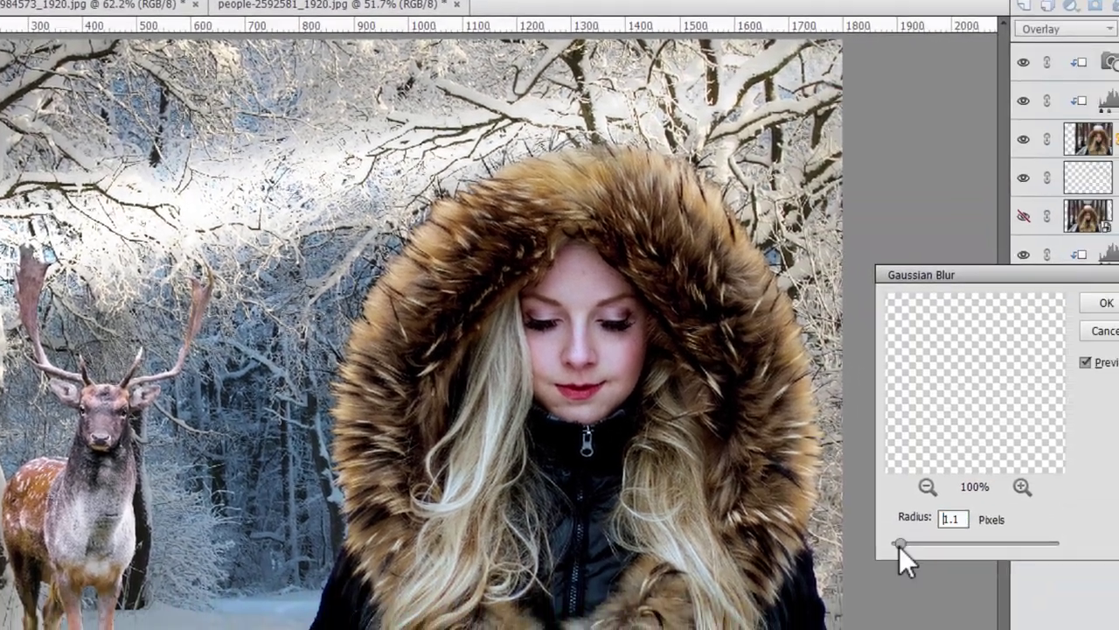
pyautogui.moveTo(904, 554); pyautogui.dragTo(925, 534)
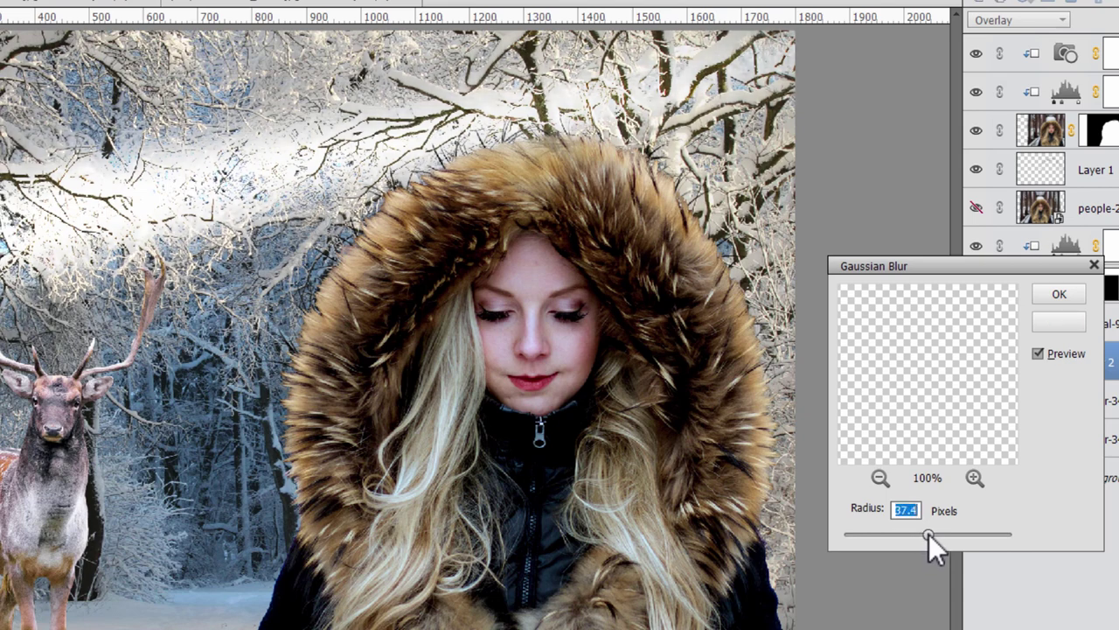
pyautogui.click(1058, 295)
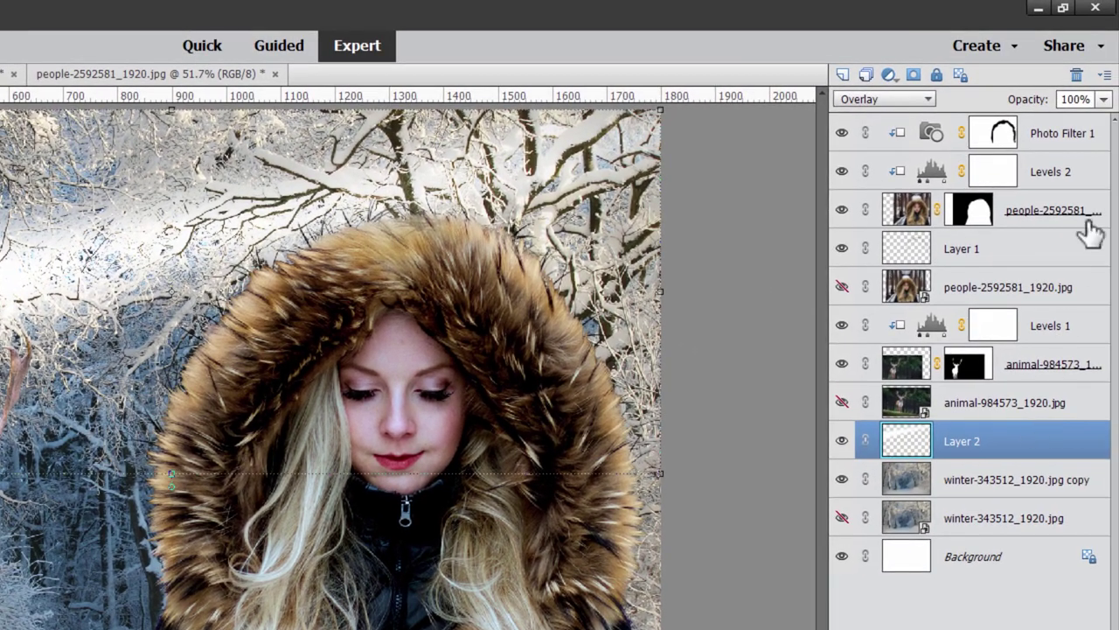
pyautogui.click(1103, 99)
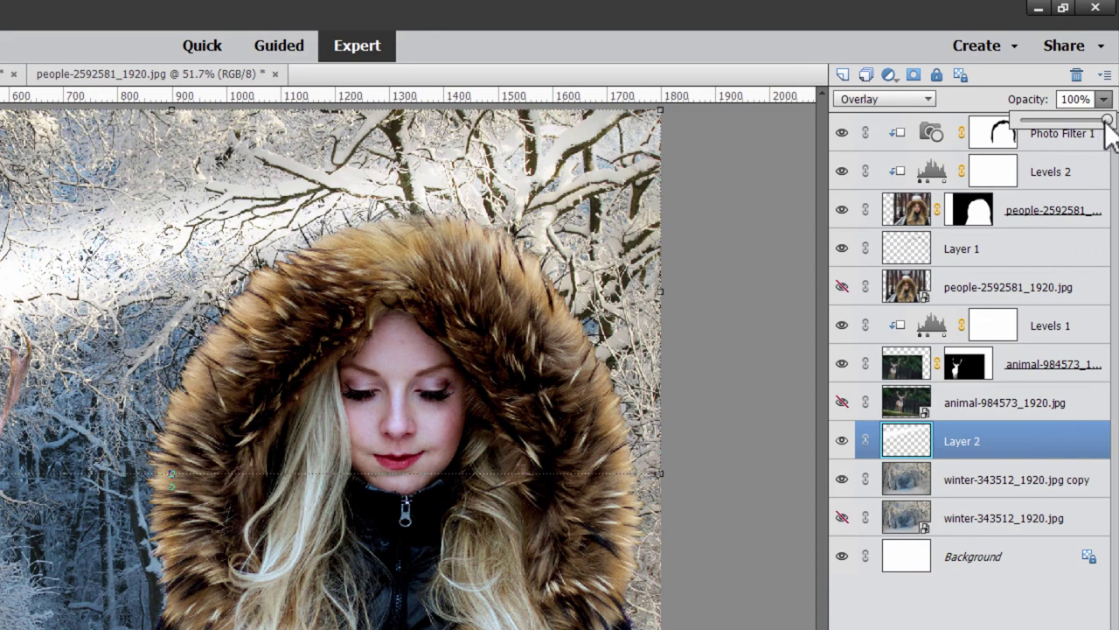
pyautogui.moveTo(1104, 122); pyautogui.dragTo(1074, 122)
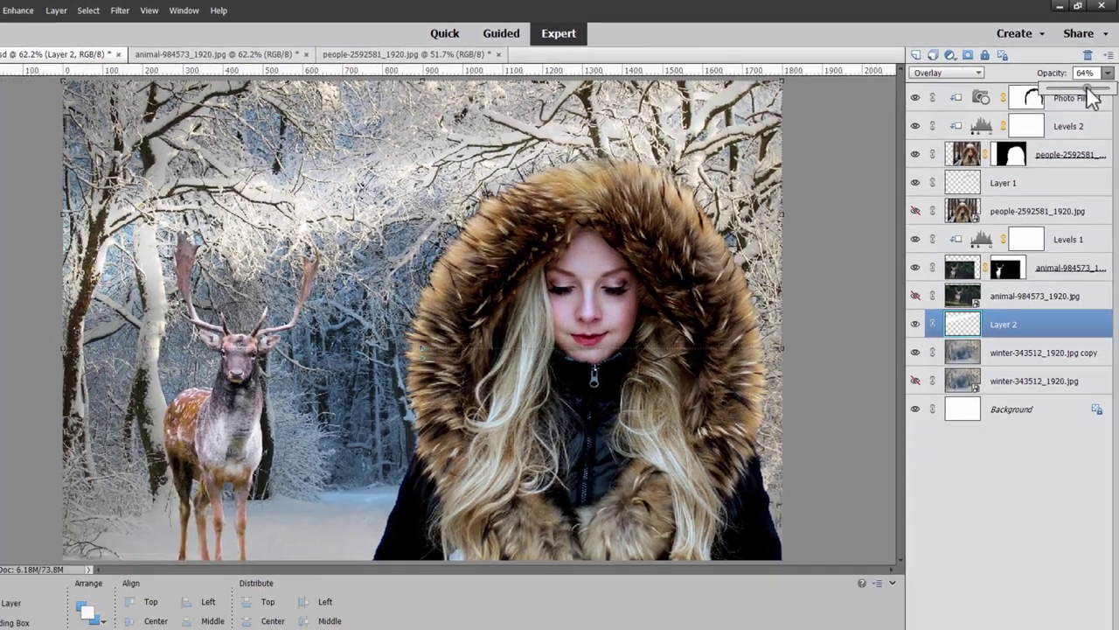